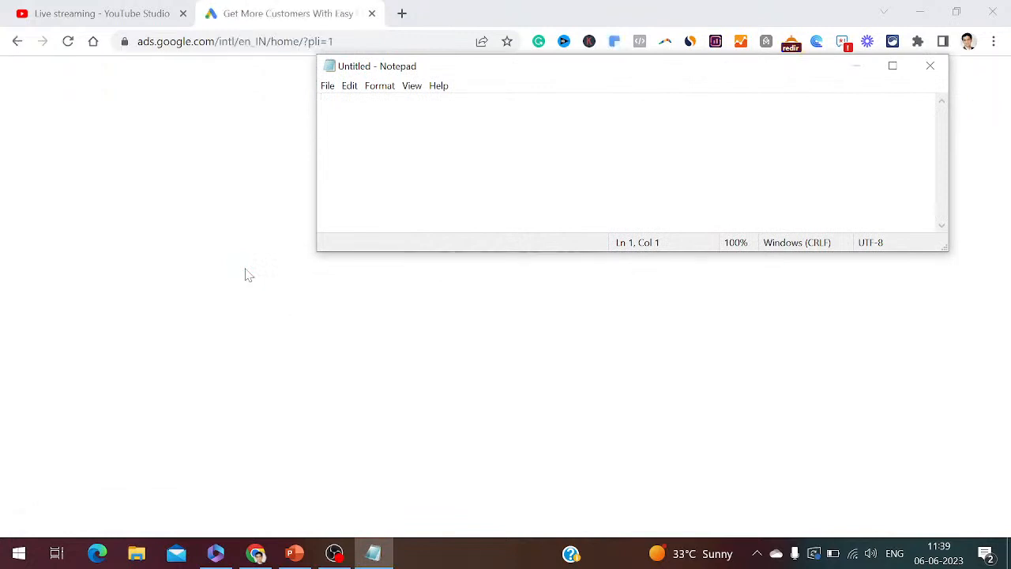
- Note steps 1–2 (open ads.google.com, click Sign in) in Notepad, then sign in to Google Ads
type("1. ")
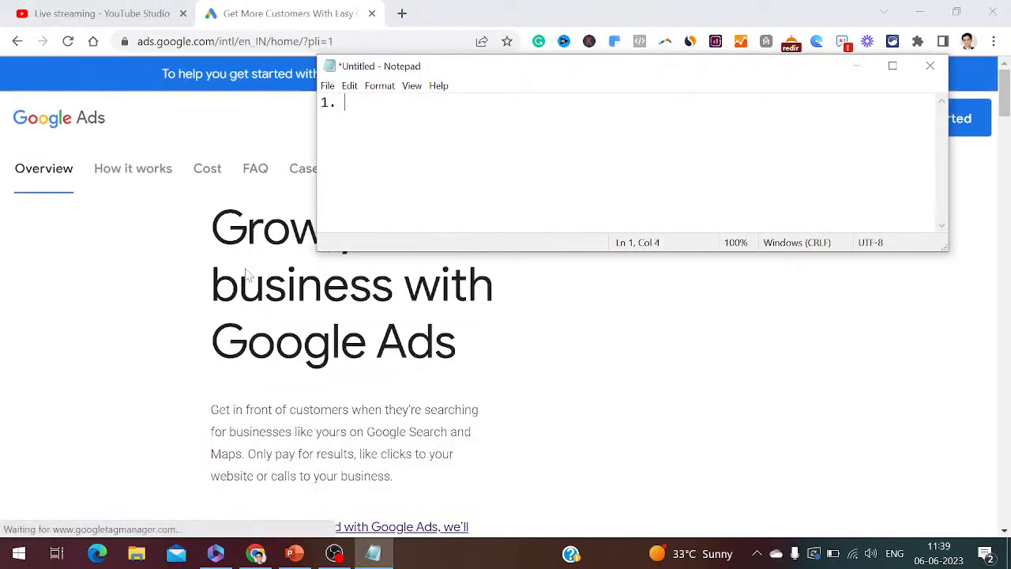
type("Open ads.google")
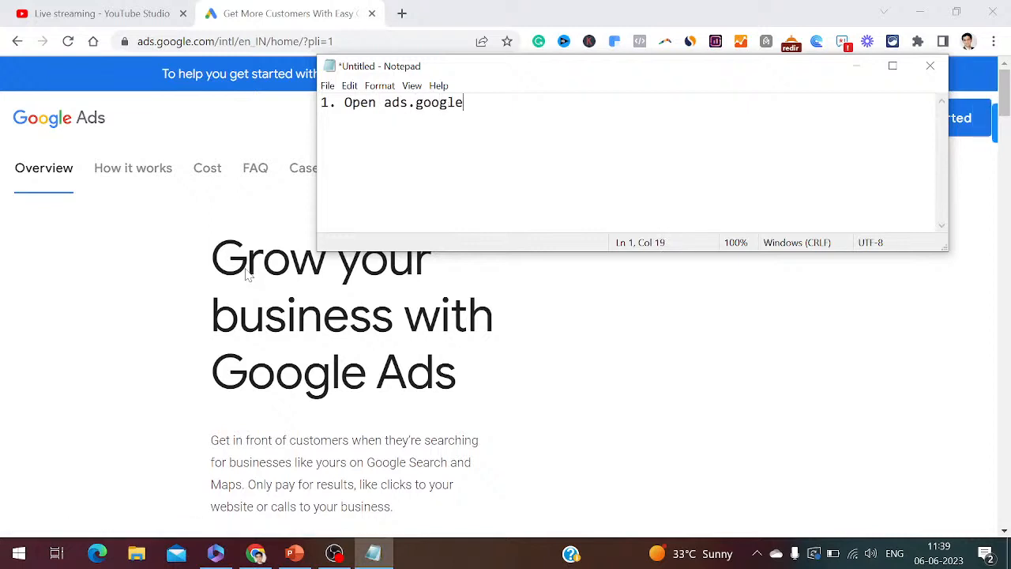
type(".com")
key("Return")
type("2. Click on S")
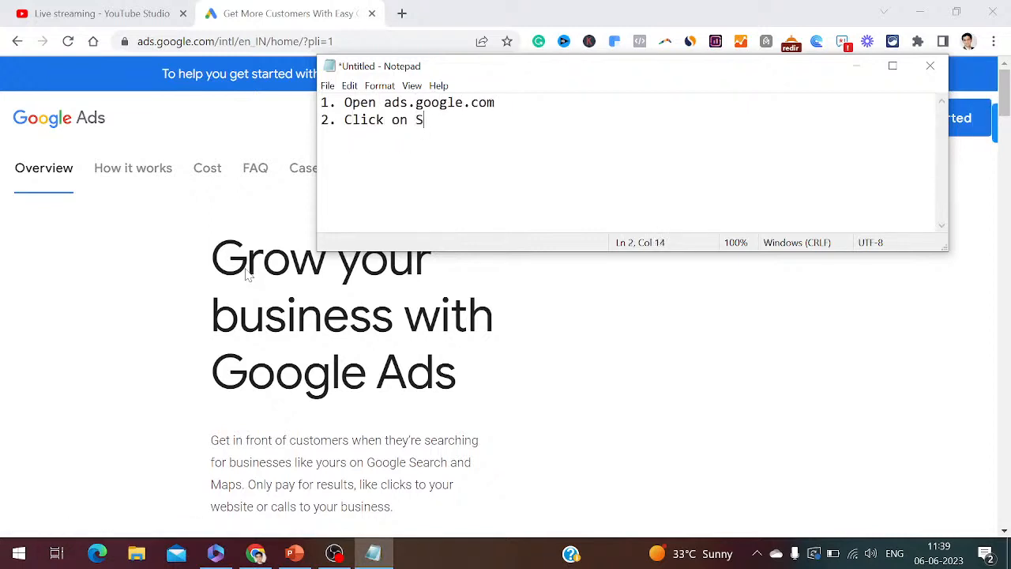
type("ign in")
left_click(857, 66)
left_click(821, 130)
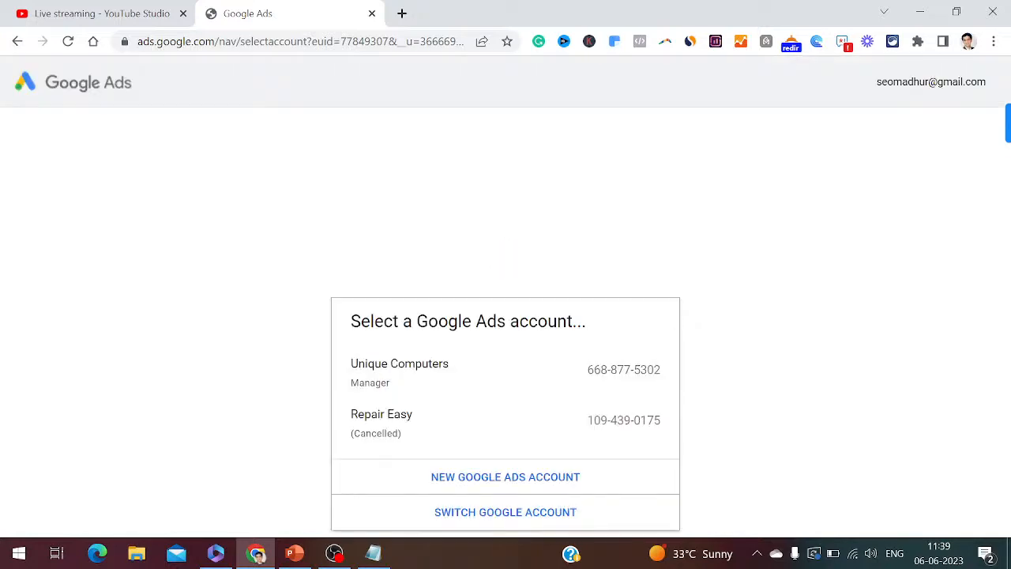
- Add step 3, 'Select your Google ads account', and choose the Unique Computers account
left_click(373, 553)
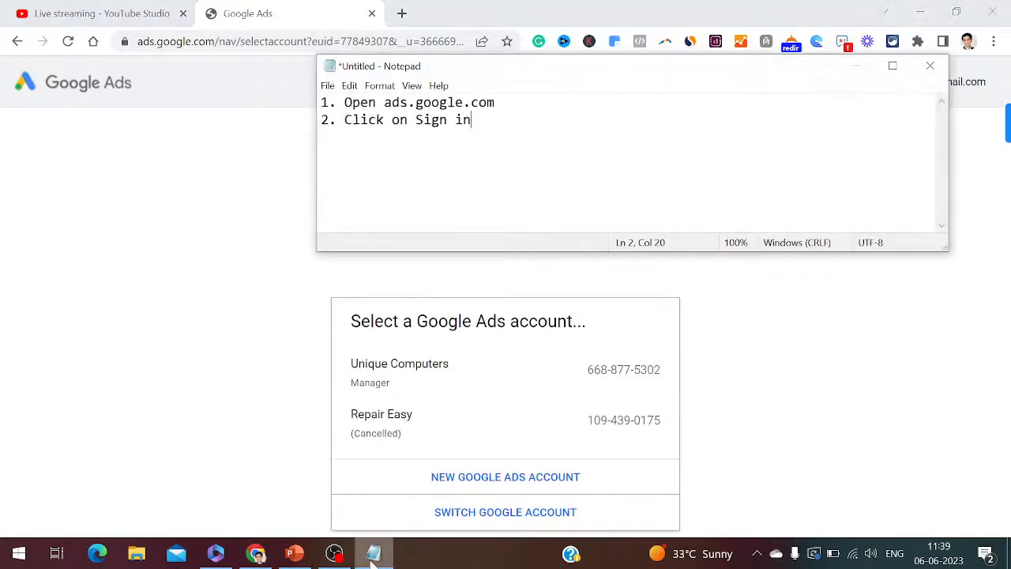
key("Return")
type("3. Sele")
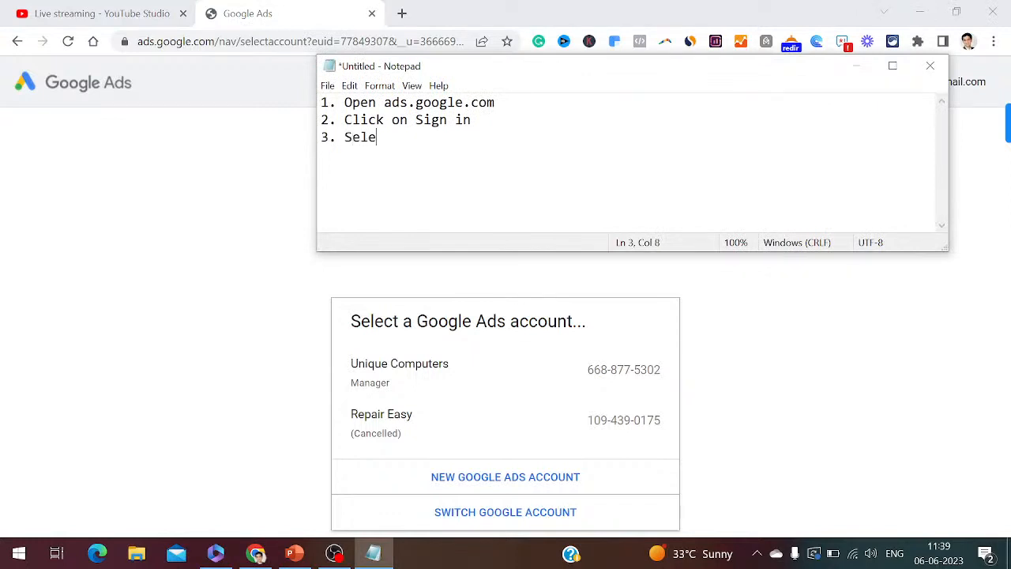
type("ct your Google ads account")
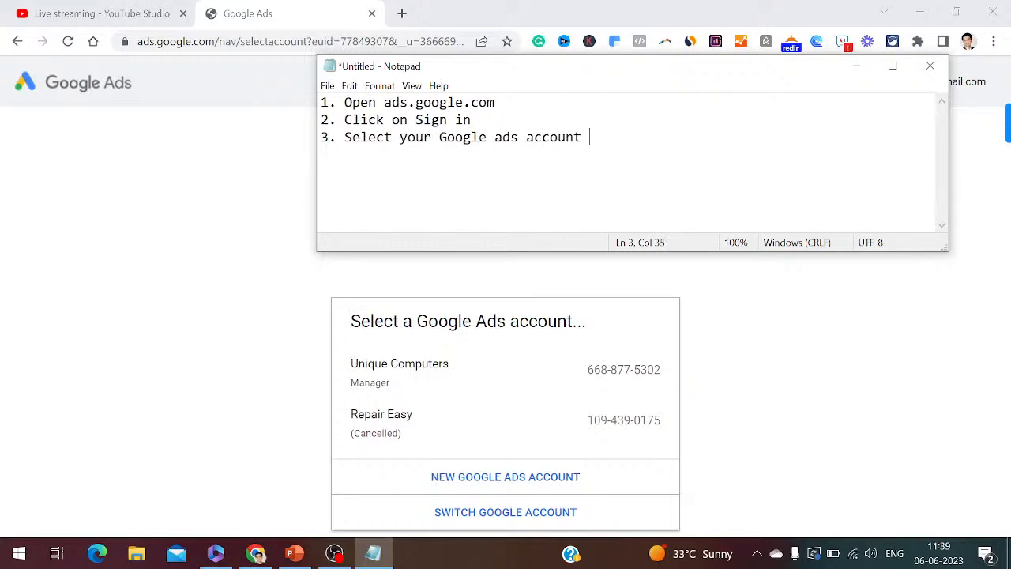
key("Return")
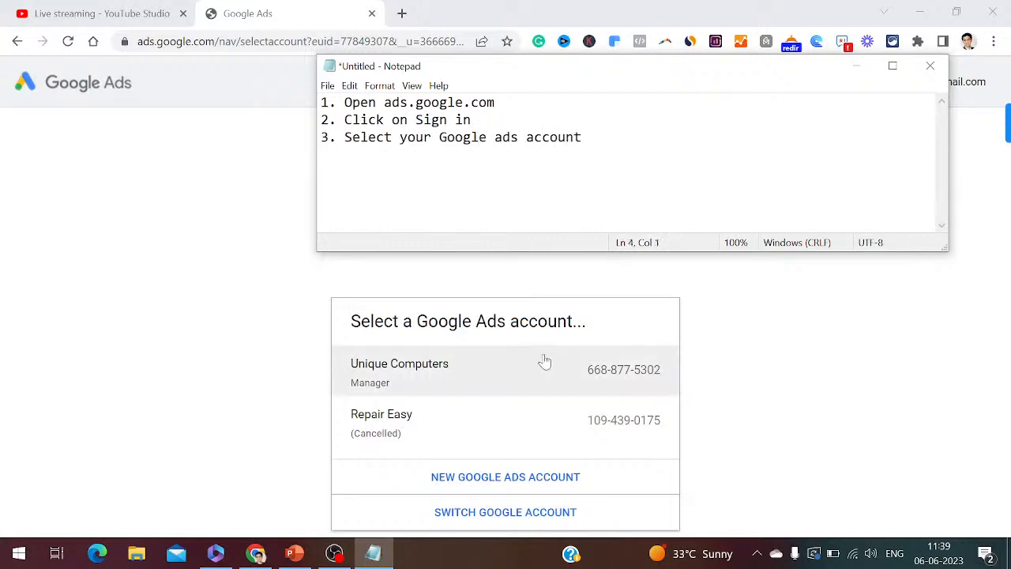
left_click(418, 381)
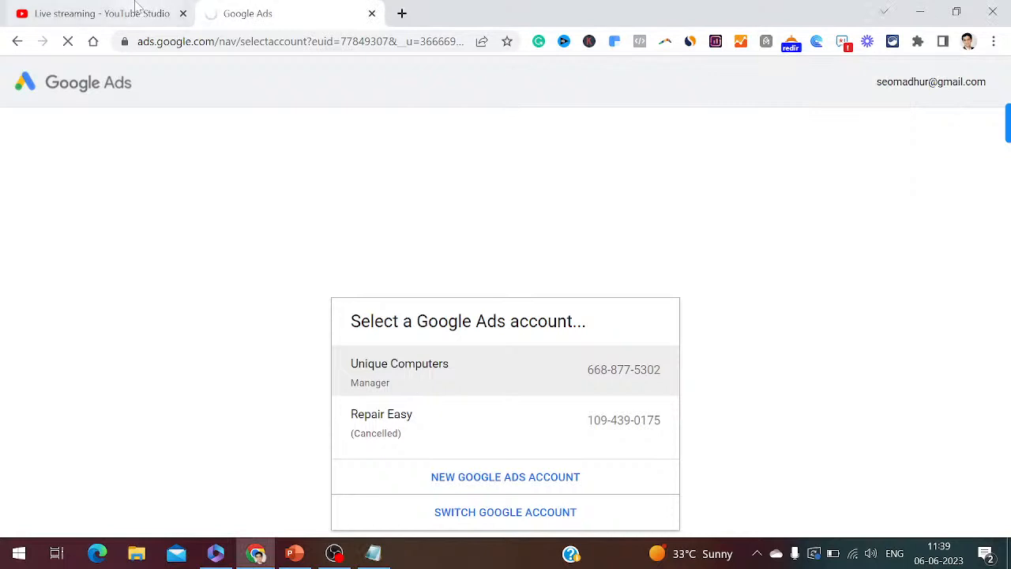
- Open the Picnic Point client account from the Unique Computers performance table
left_click(136, 7)
left_click(261, 11)
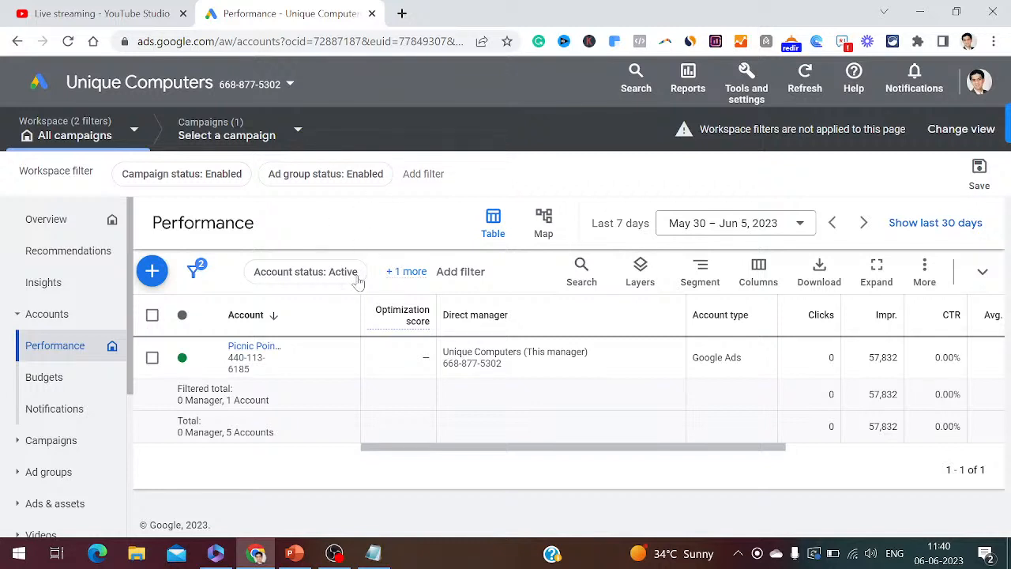
left_click(254, 348)
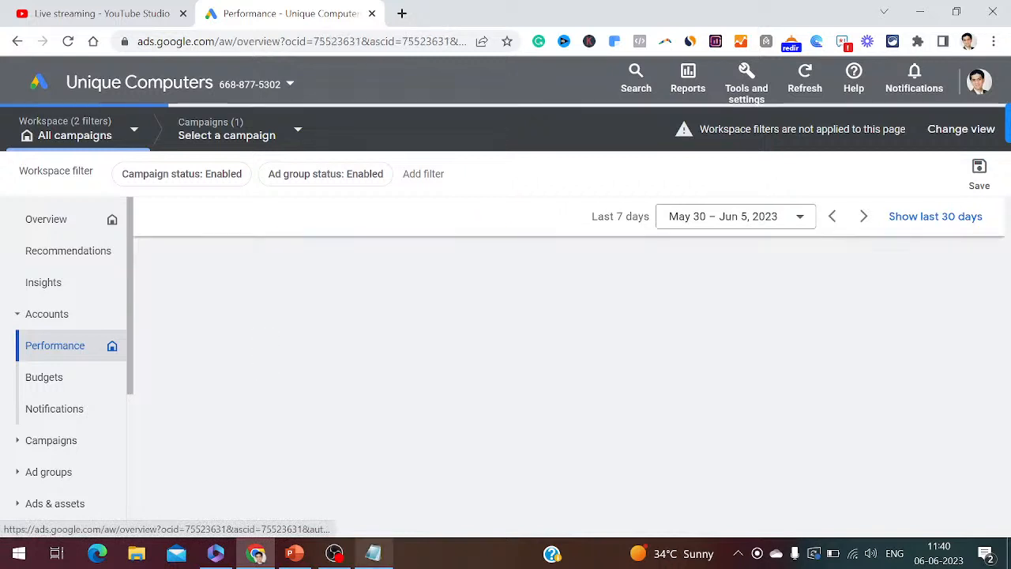
- Add step 4, 'Click on actual account name in the Google Ads Dashboard', to the notes
left_click(374, 552)
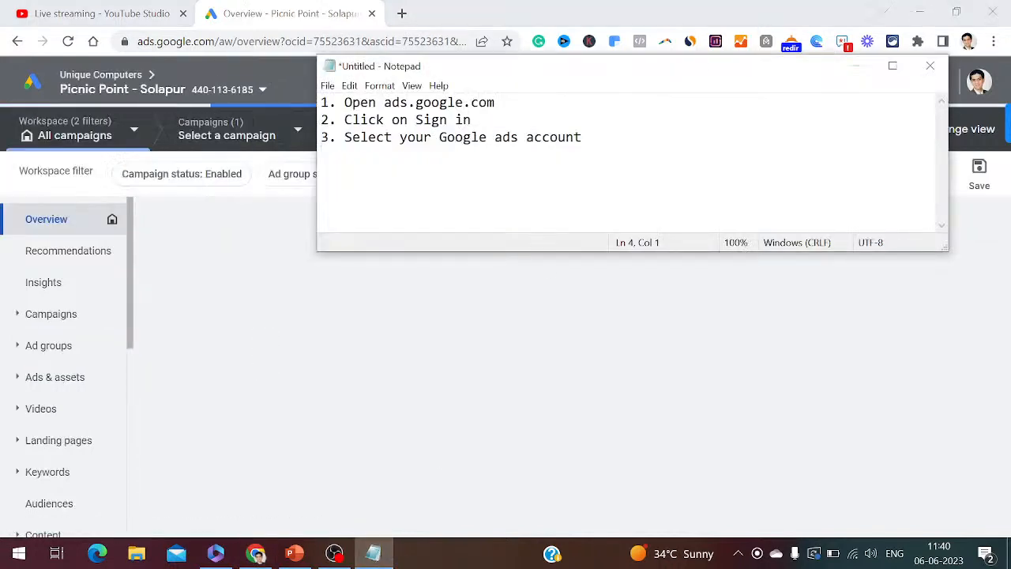
type("4.")
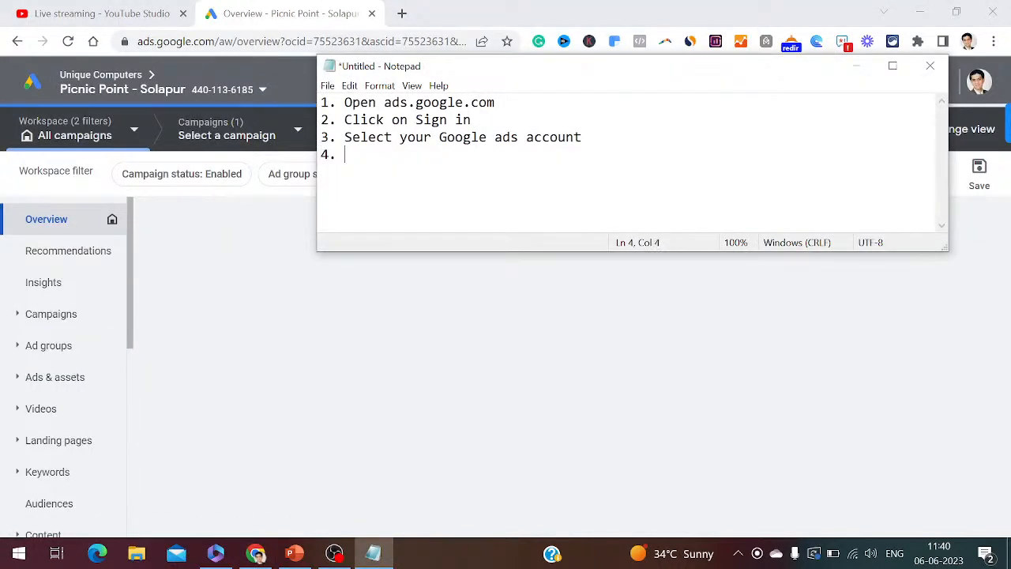
type(" Click on ac")
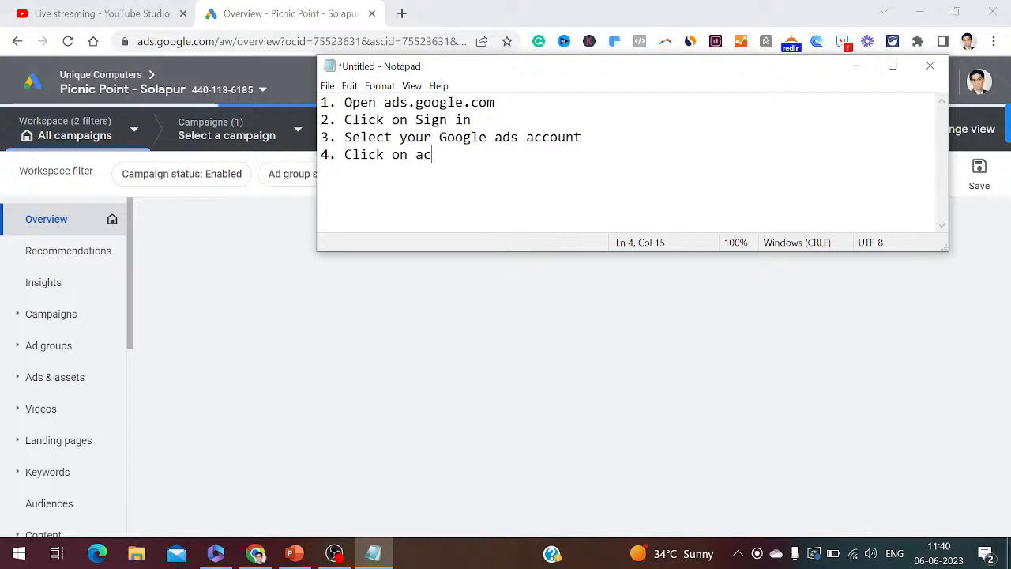
type("tual accoun")
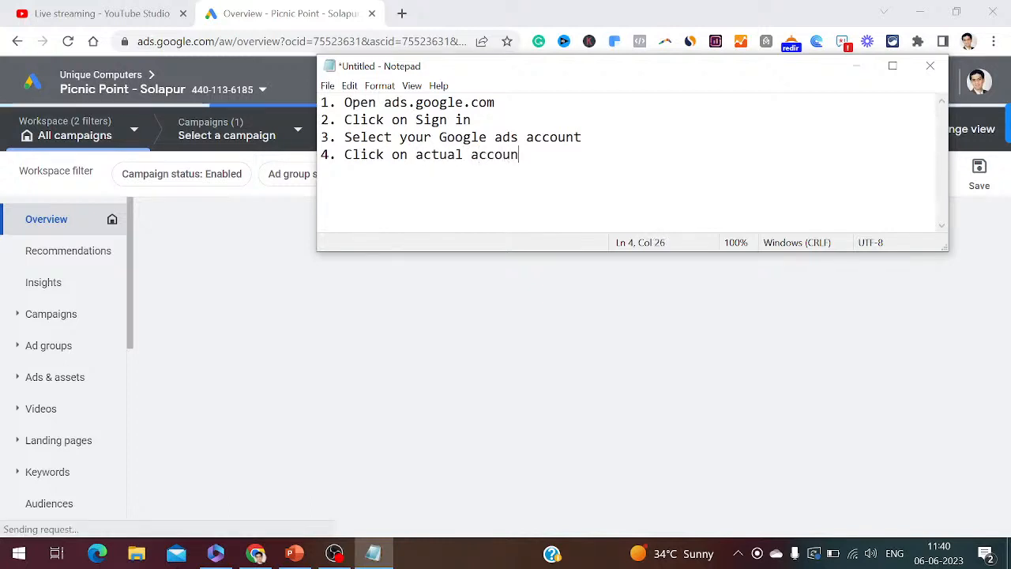
type("t name in the ")
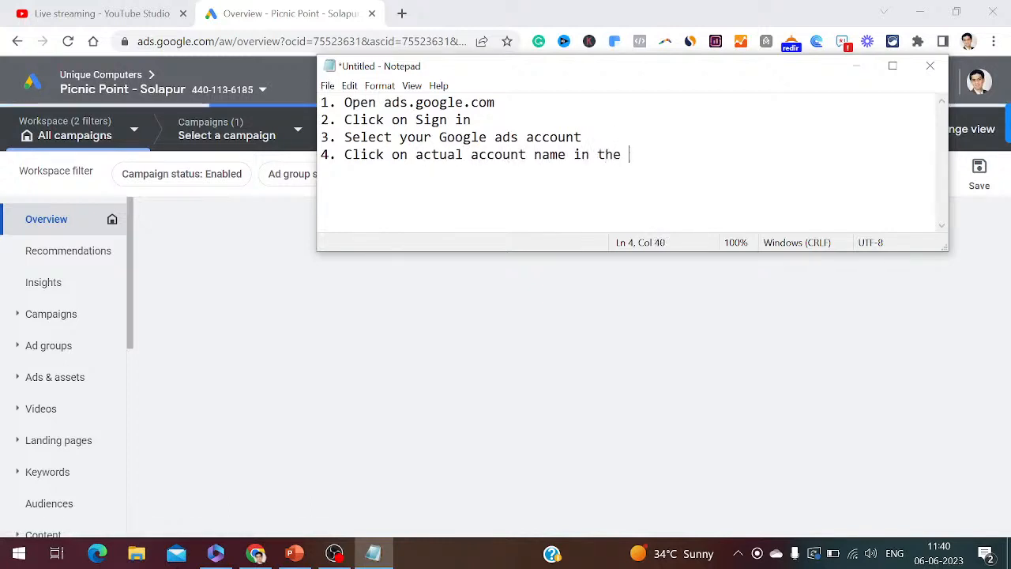
type("Goog")
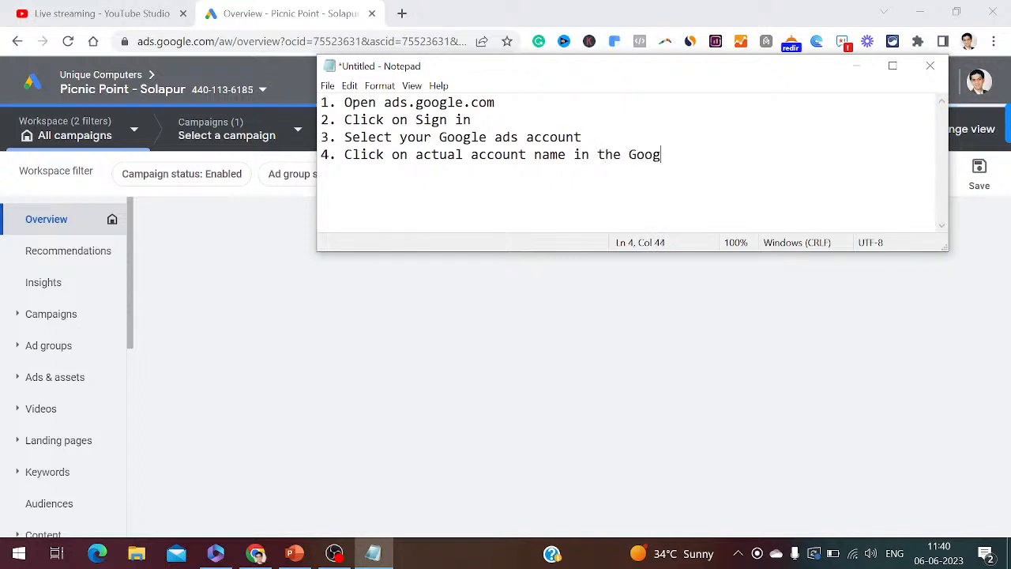
type("le Ads ")
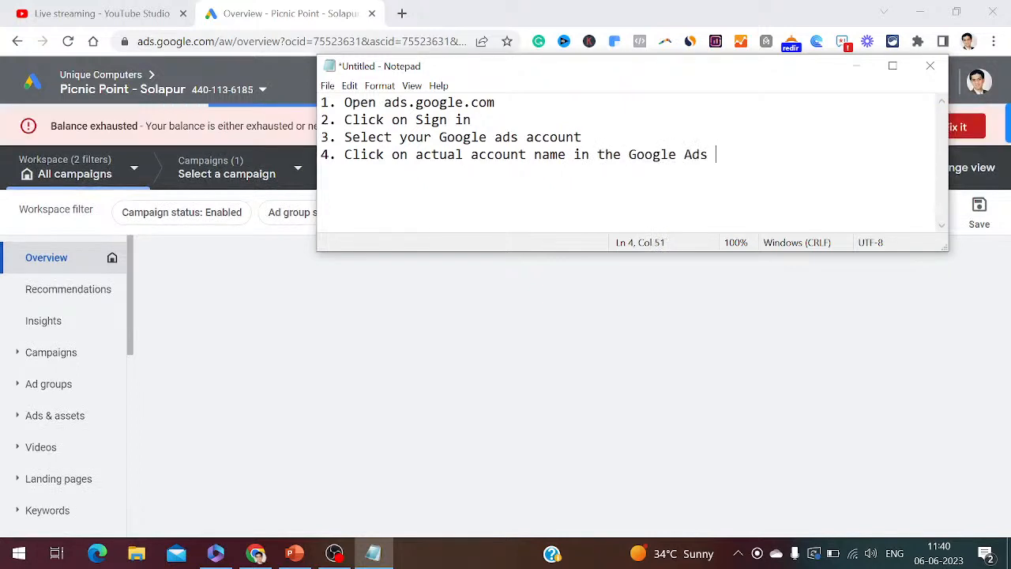
type("Dashboa")
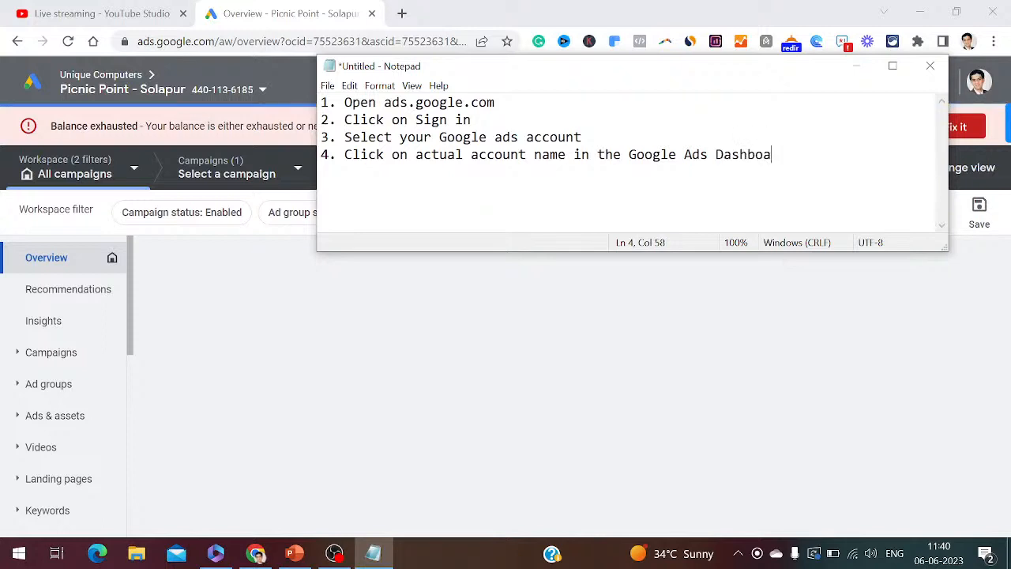
type("rd")
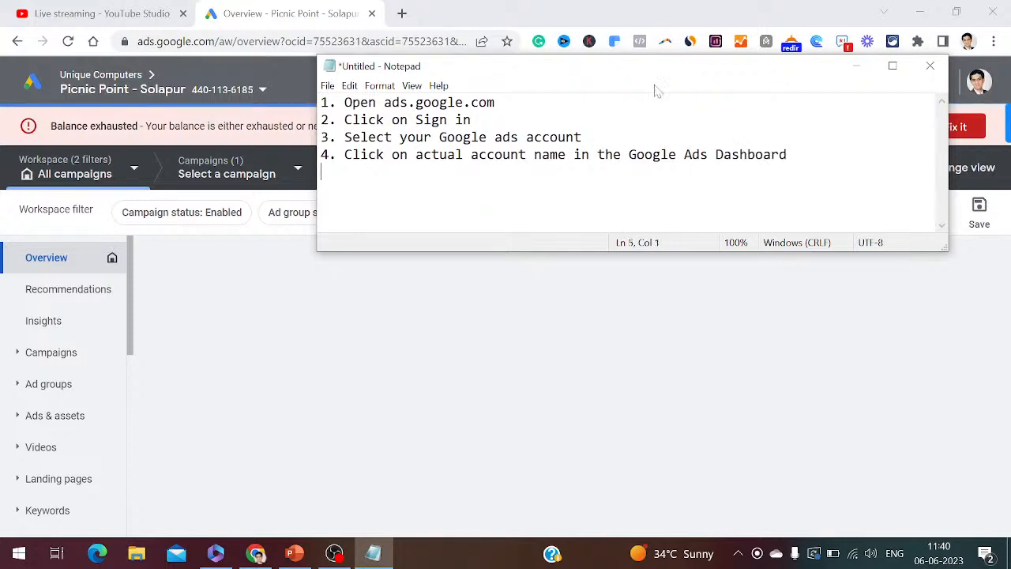
left_click(853, 66)
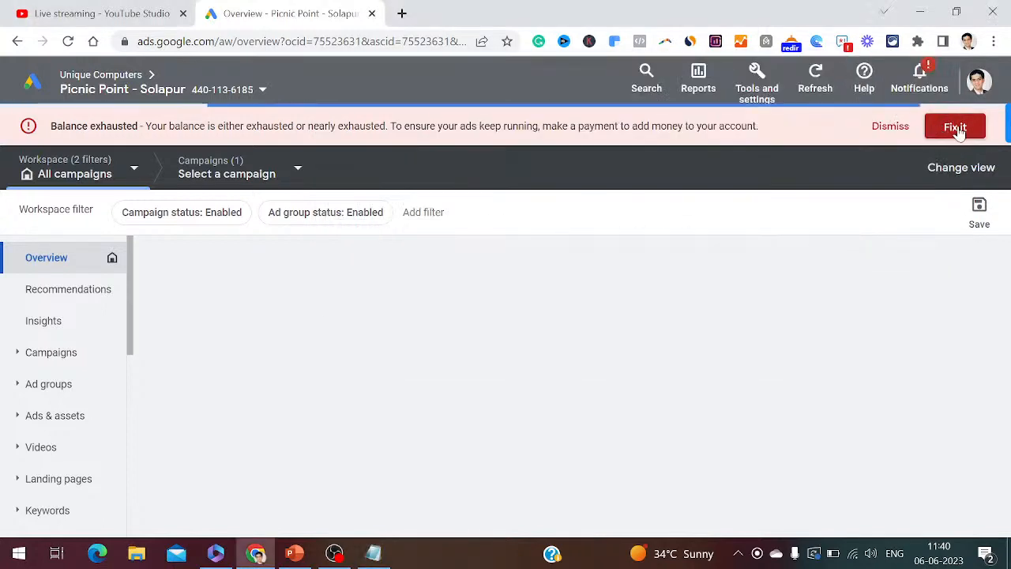
- Dismiss the Balance exhausted banner on the Picnic Point overview and switch to PowerPoint
left_click(890, 127)
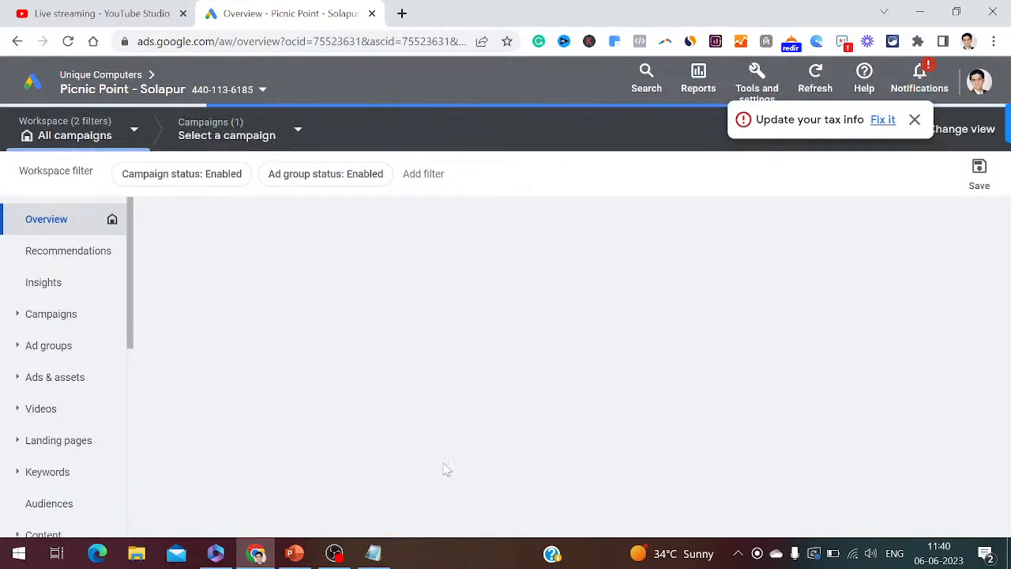
left_click(294, 553)
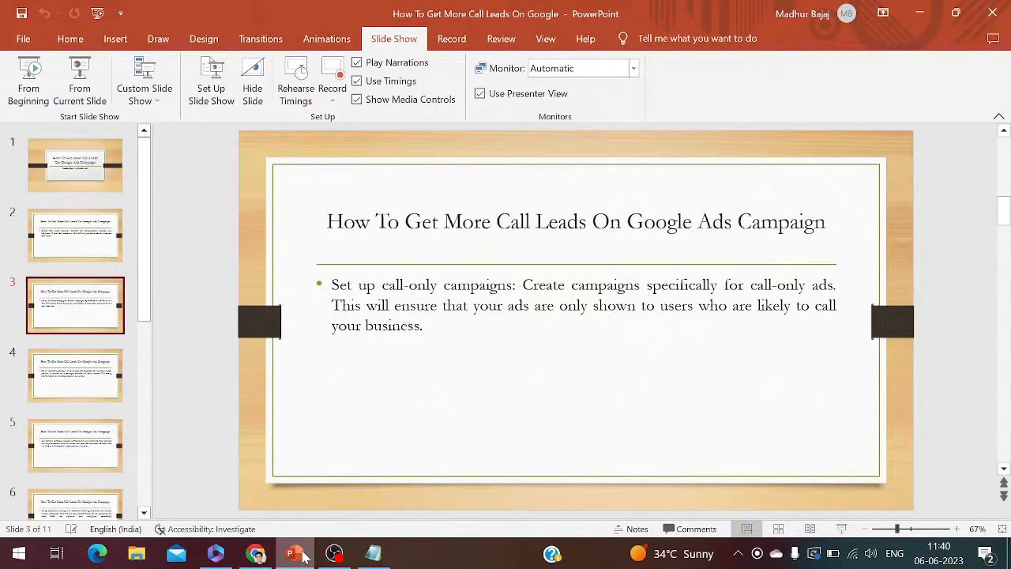
- View slide 4 on creating compelling ad copy, then return to Google Ads
left_click(81, 381)
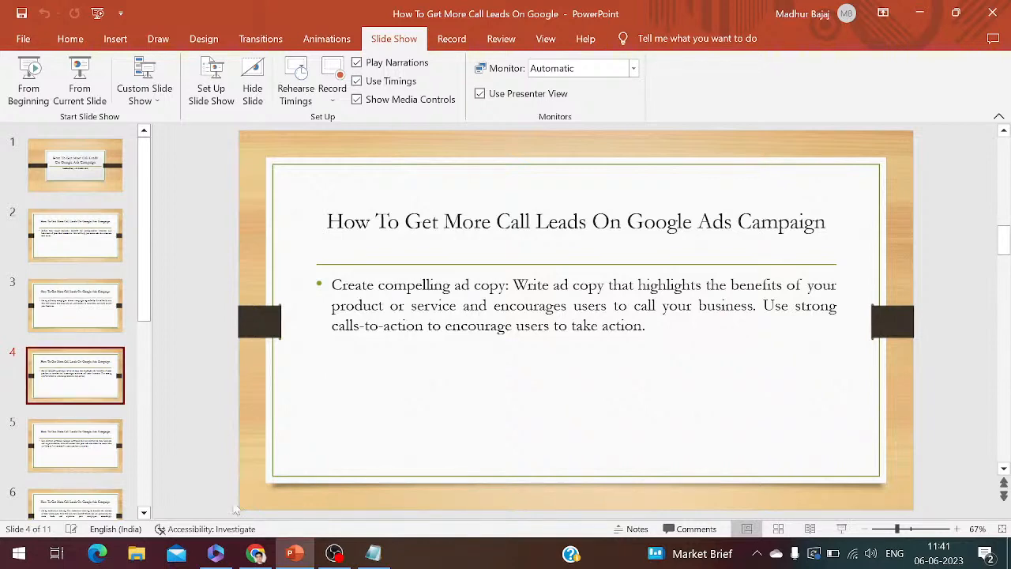
left_click(260, 556)
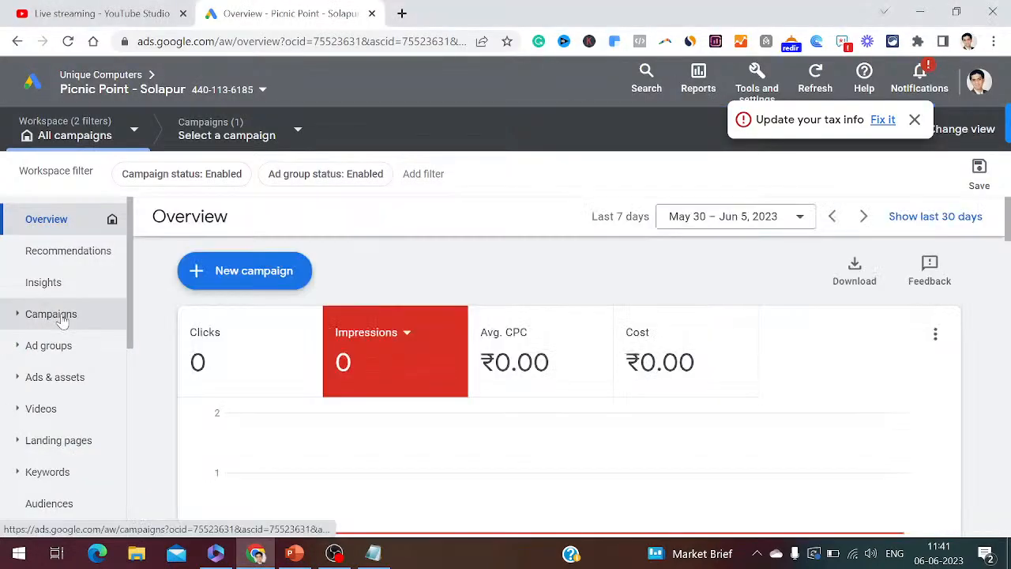
- Open the Campaigns page and note step 5, 'Click on the campaigns tab', in Notepad
left_click(50, 315)
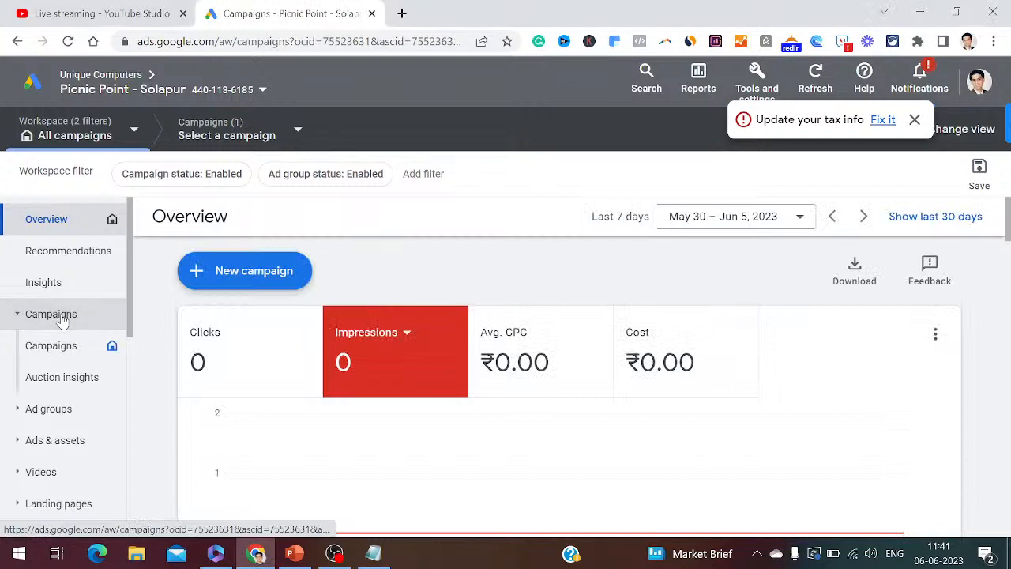
left_click(373, 553)
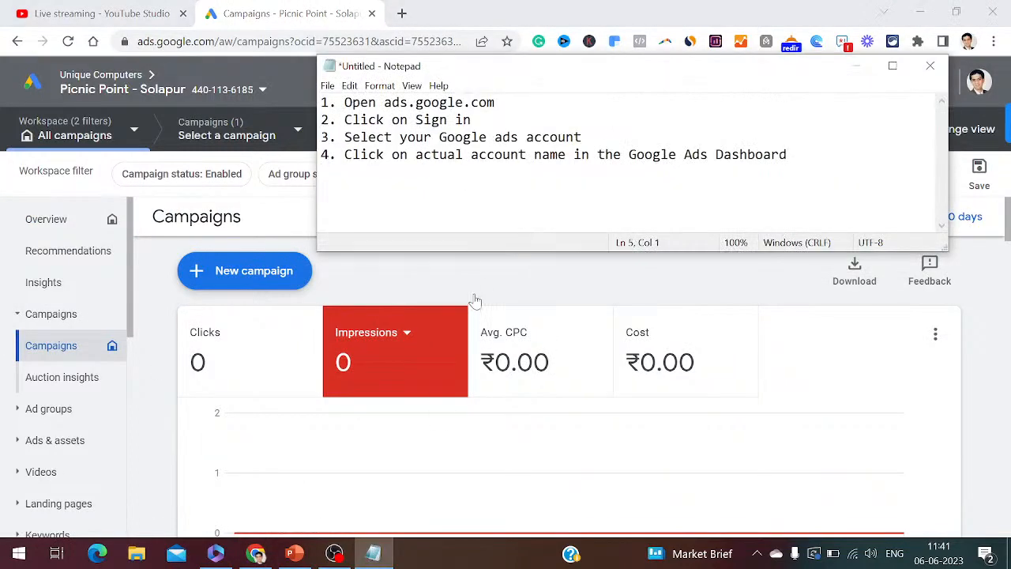
type("5. Click on the ")
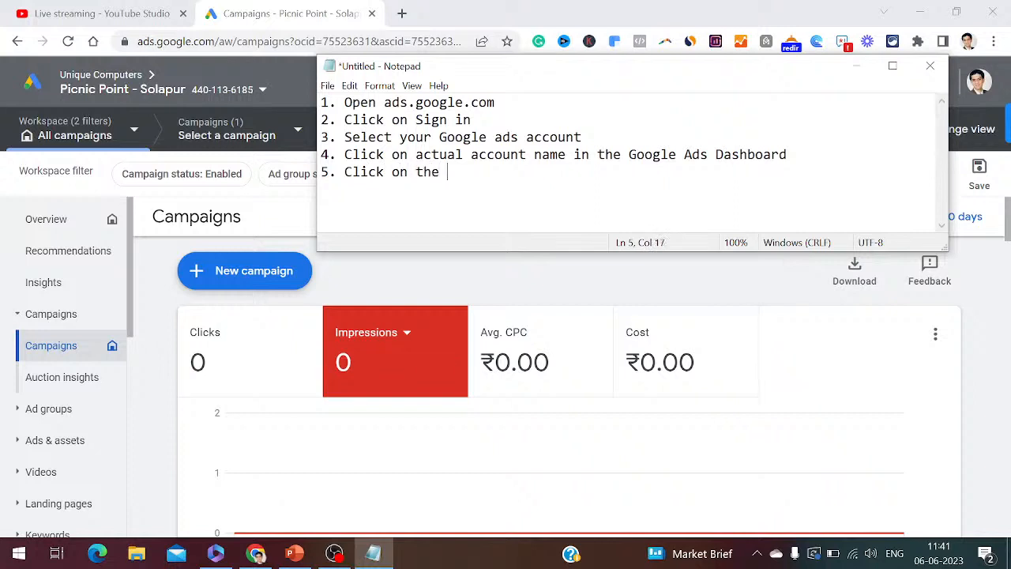
type("campaigns ")
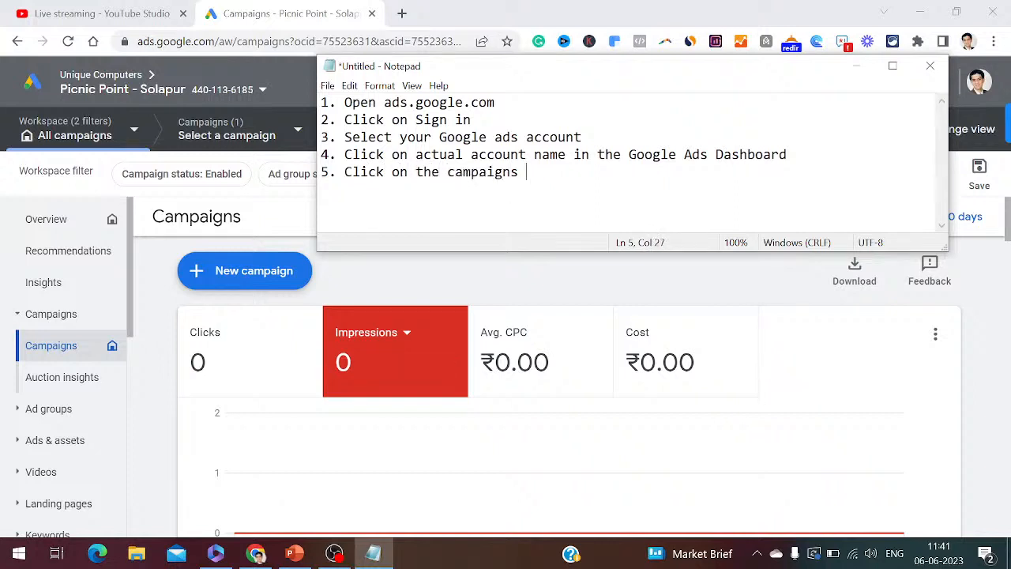
type("tab")
key("Return")
- Pause the Cyberium HR Management Software campaign, confirming in the Pause campaign dialog
left_click(858, 67)
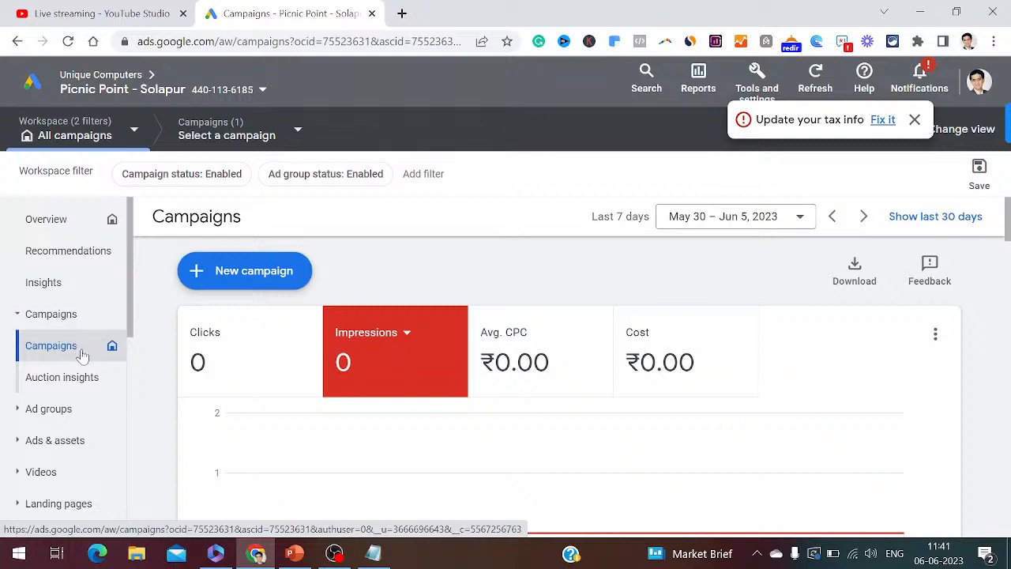
left_click(80, 355)
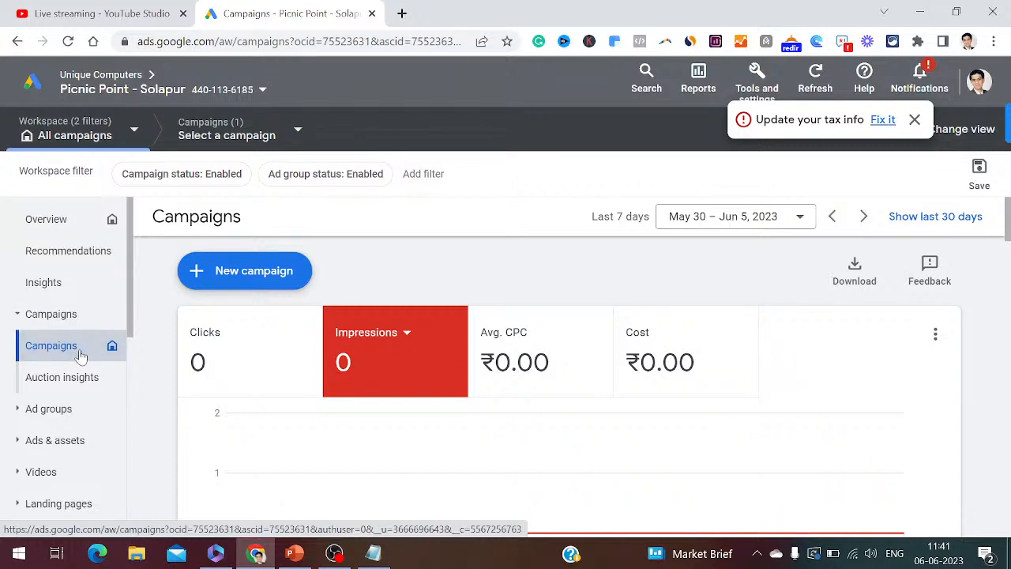
left_click_drag(131, 308, 131, 322)
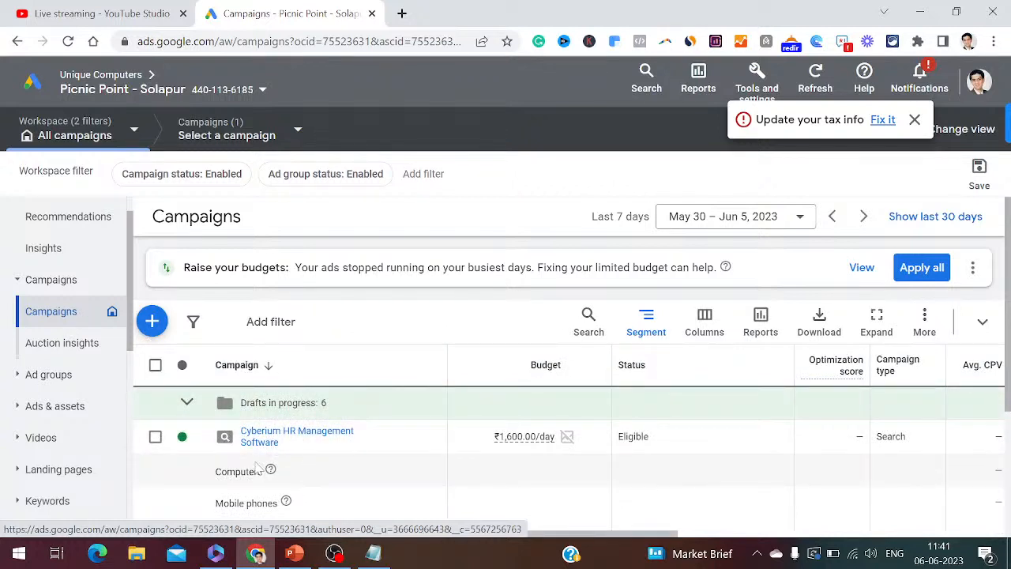
left_click(155, 436)
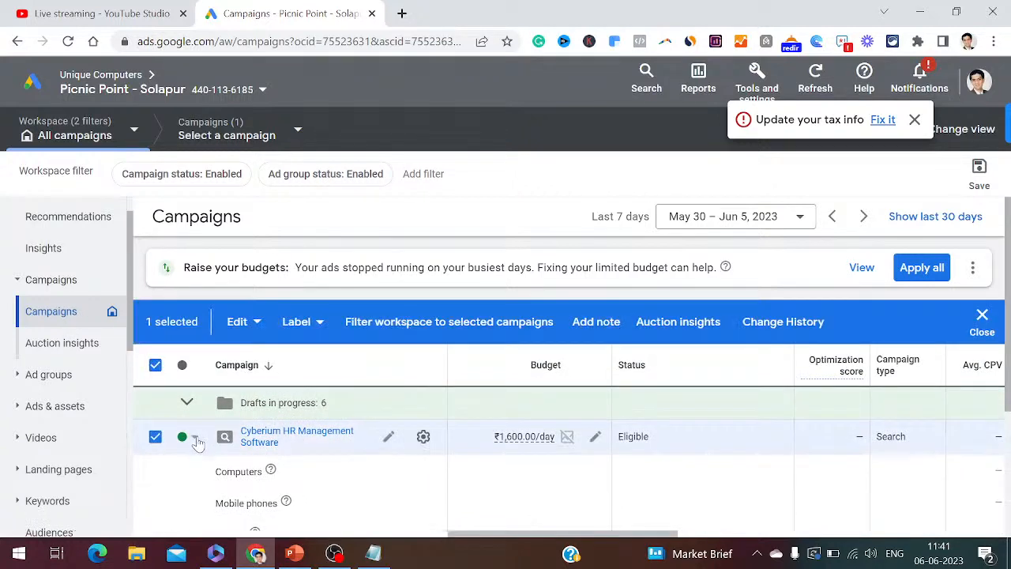
left_click(196, 438)
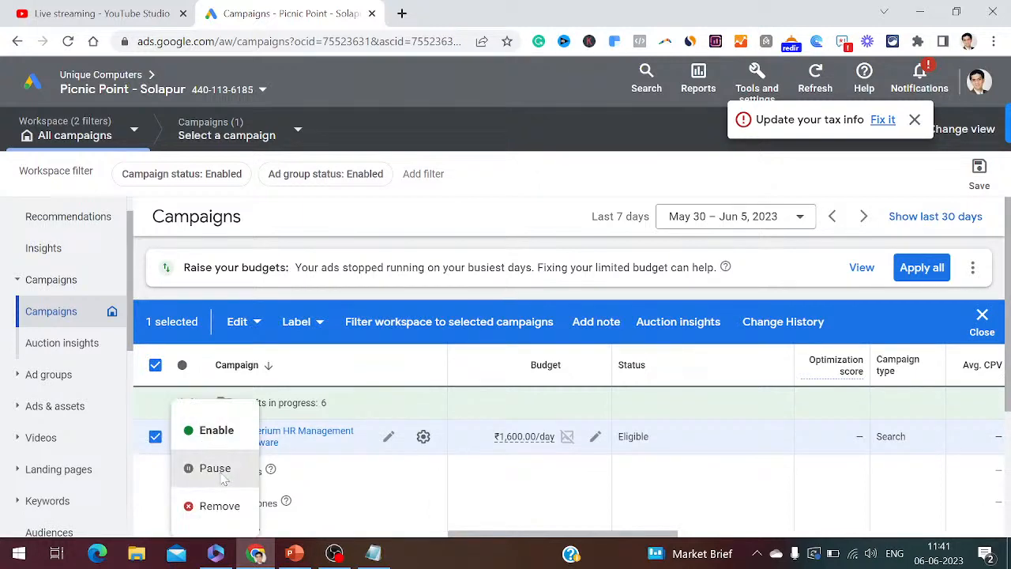
left_click(219, 473)
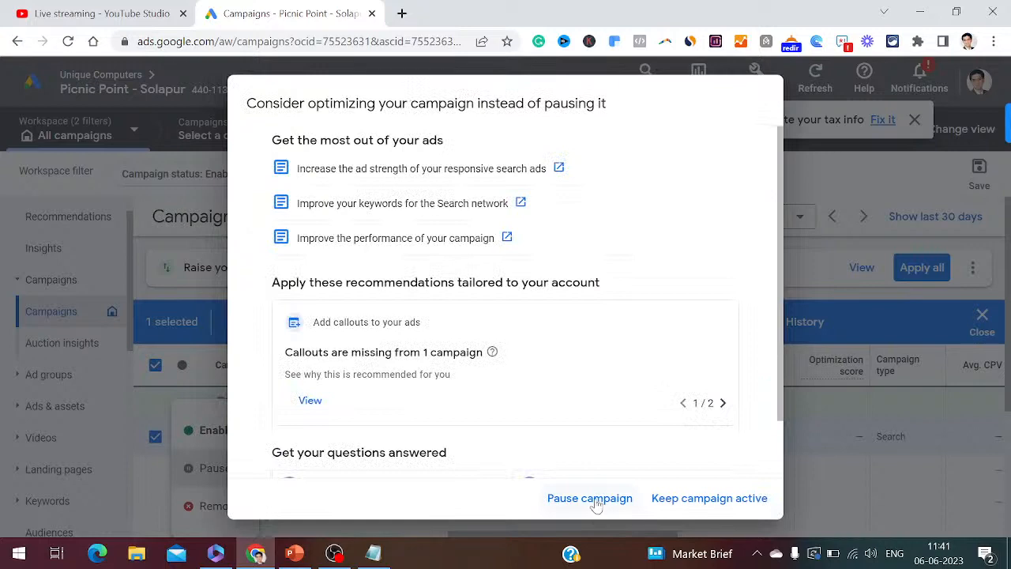
left_click(590, 499)
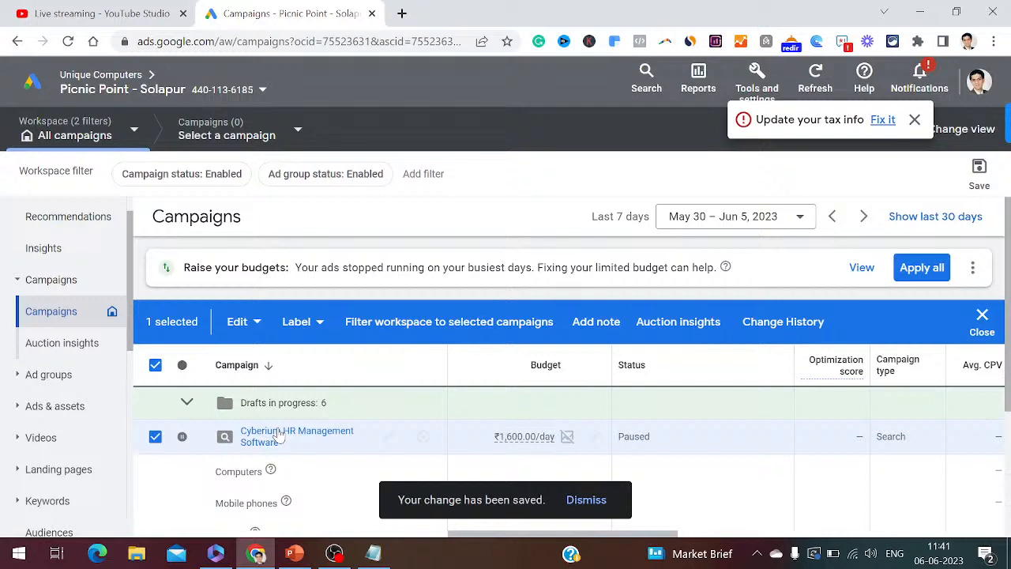
left_click(155, 438)
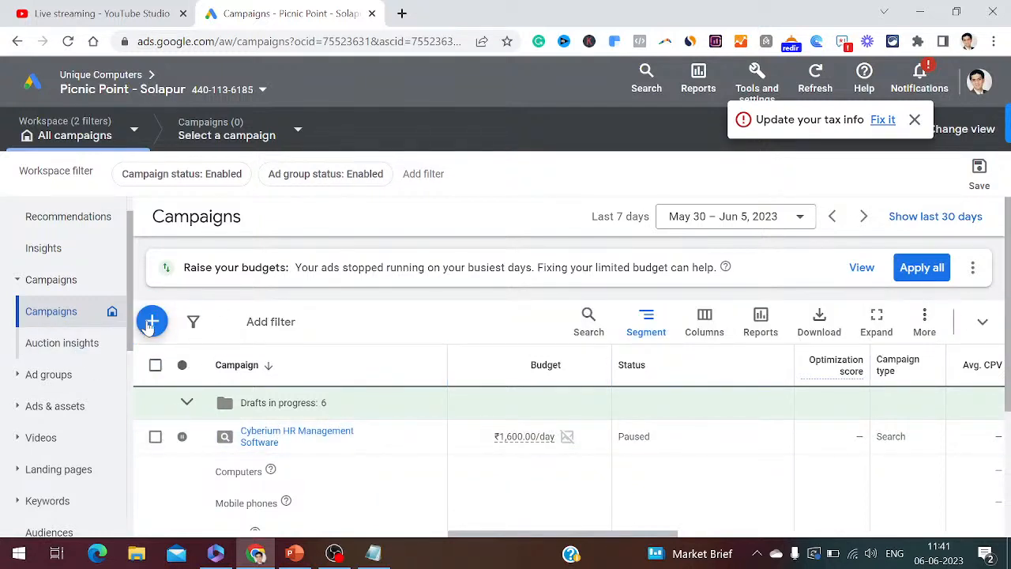
left_click(373, 553)
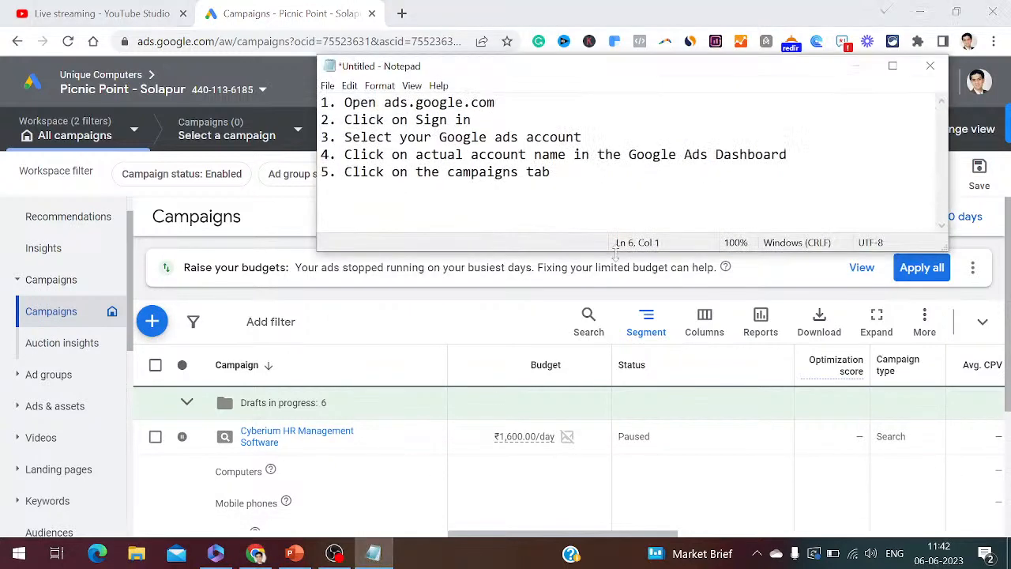
- Add step 6, 'Click on the + icon', and start a new campaign from the + menu
type("6. Click on the + icon")
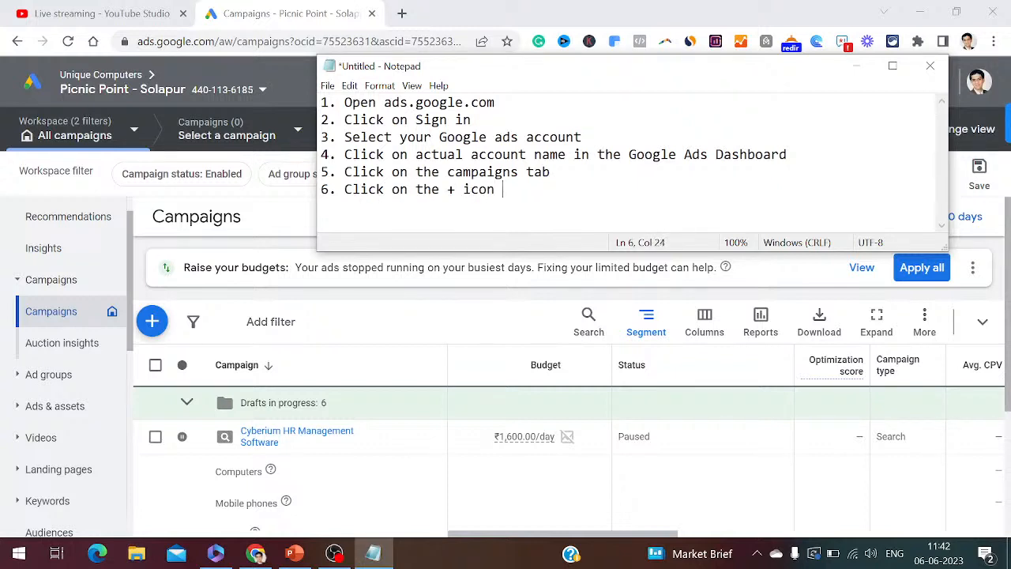
left_click(150, 328)
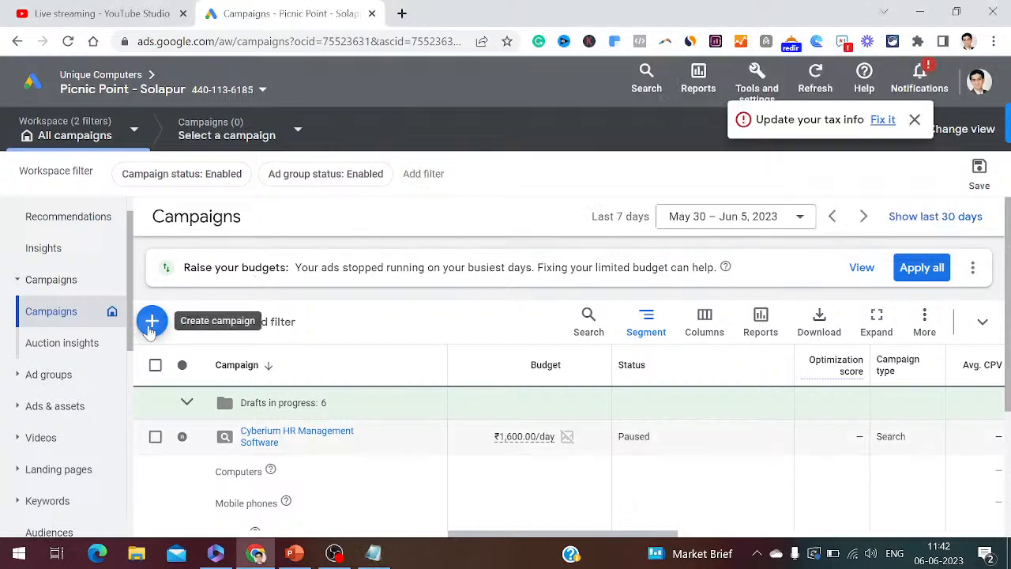
left_click(151, 324)
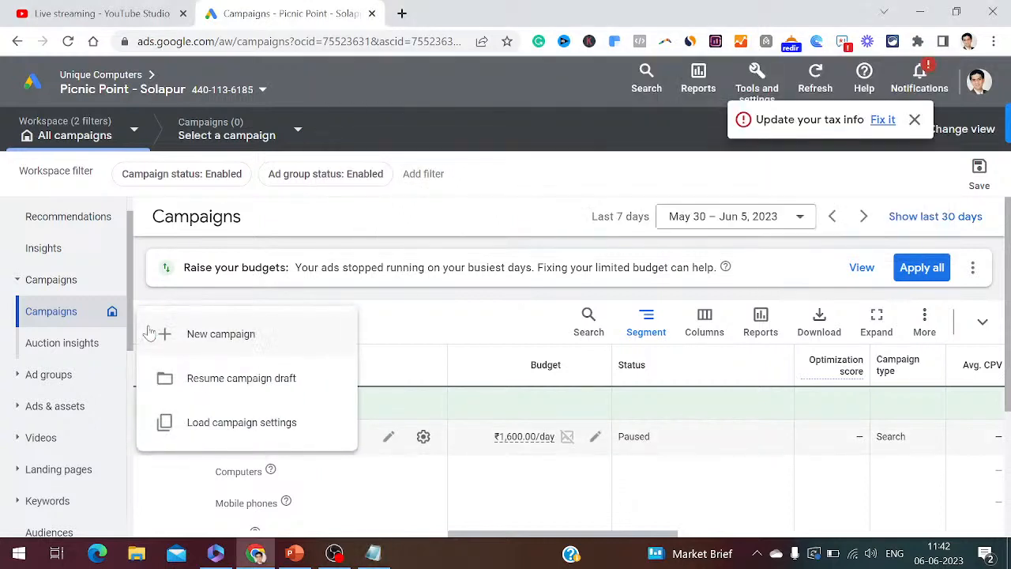
left_click(222, 339)
left_click(375, 553)
- Add step 7, 'Click on + New Campaign', to the notes, fixing the misspelling
type("7")
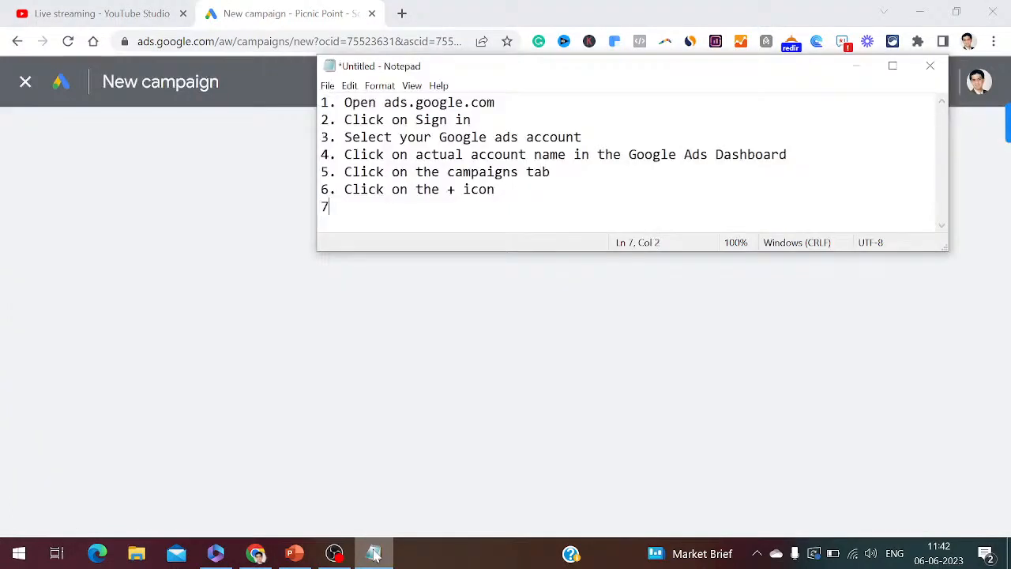
type(". Click on + New Cam")
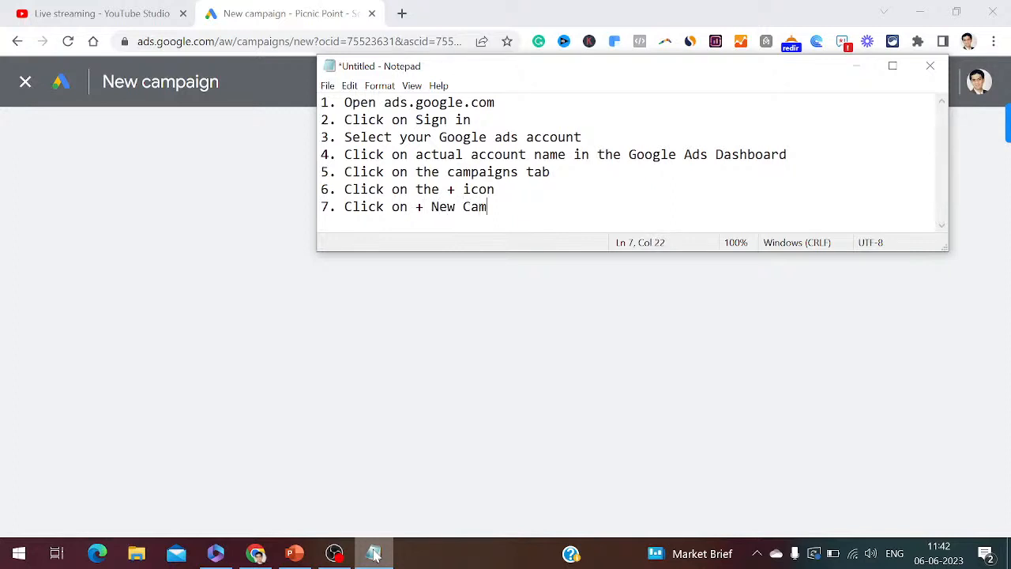
type("paog")
key("BackSpace")
key("BackSpace")
type("ign")
key("Return")
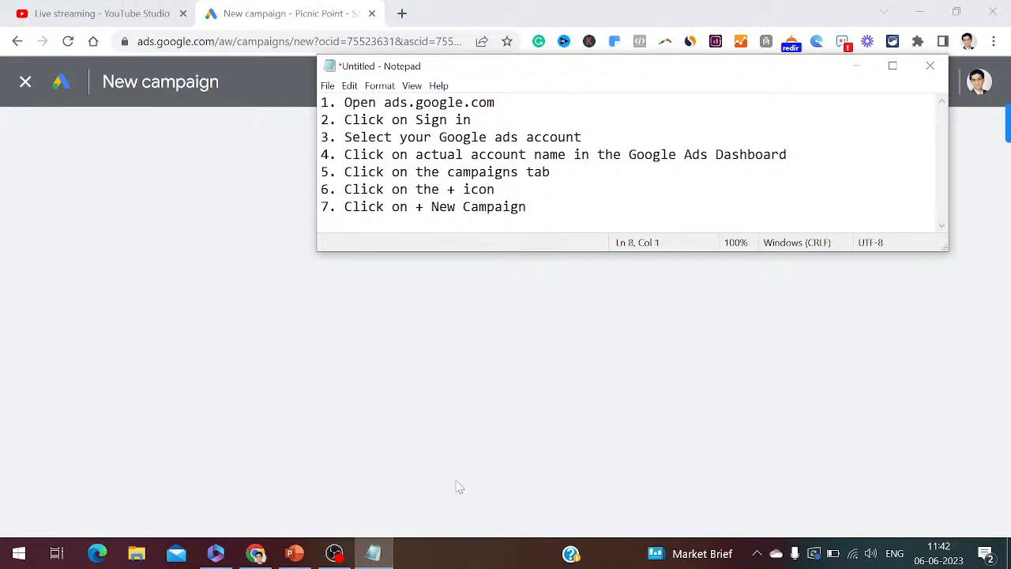
left_click(855, 66)
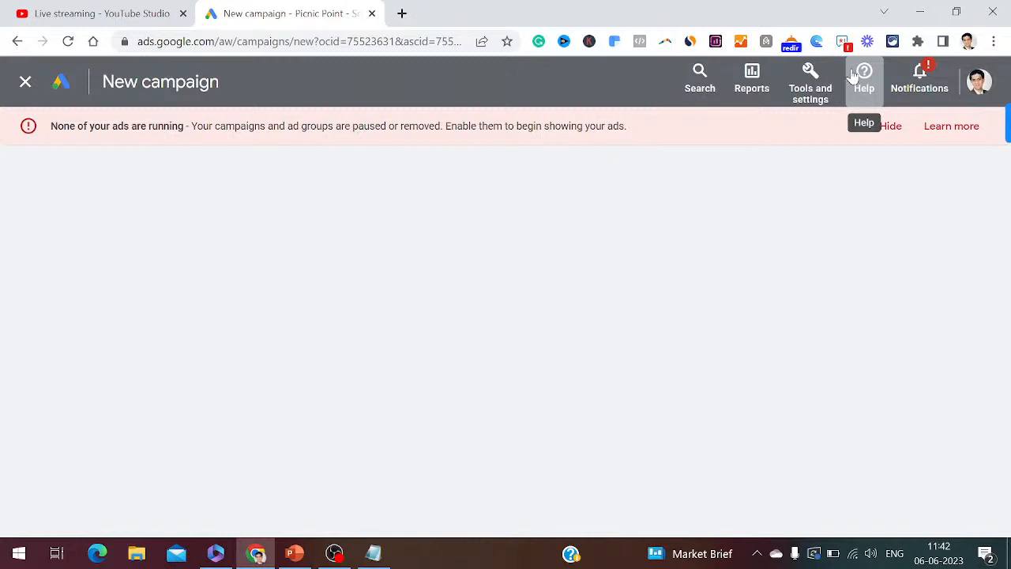
- Hide the 'None of your ads are running' warning, then bring up the PowerPoint slides
left_click(893, 132)
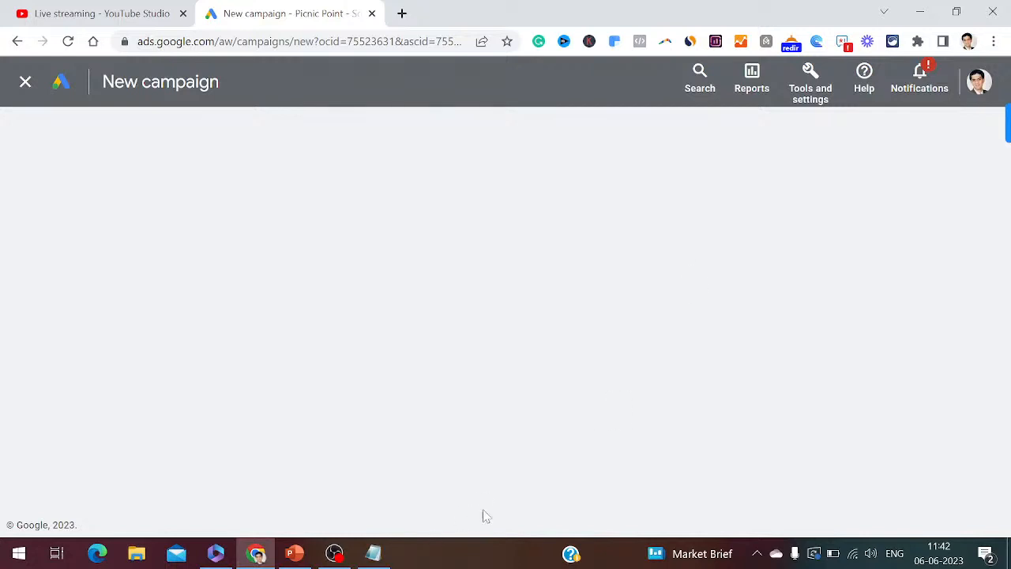
left_click(376, 552)
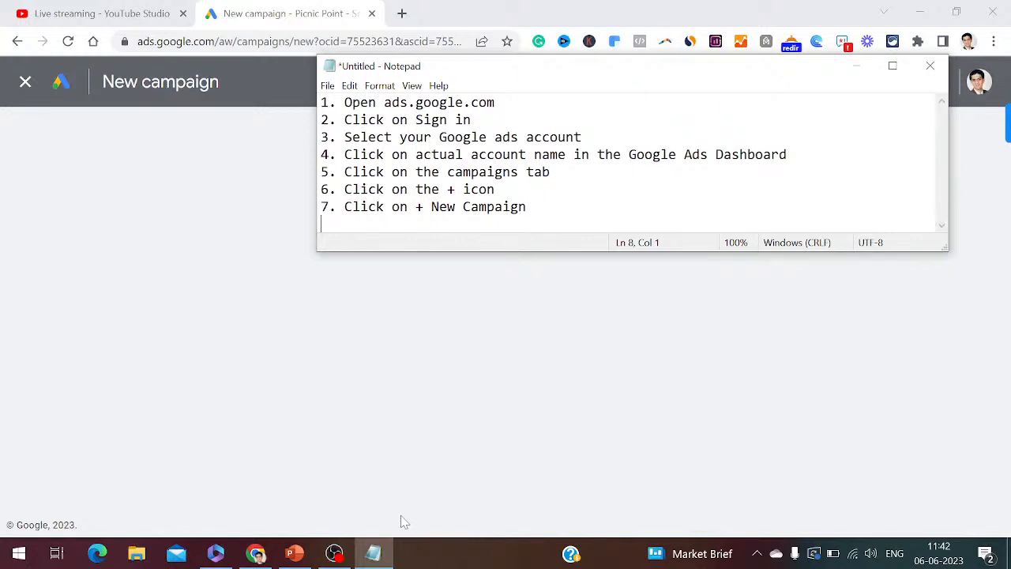
left_click(294, 553)
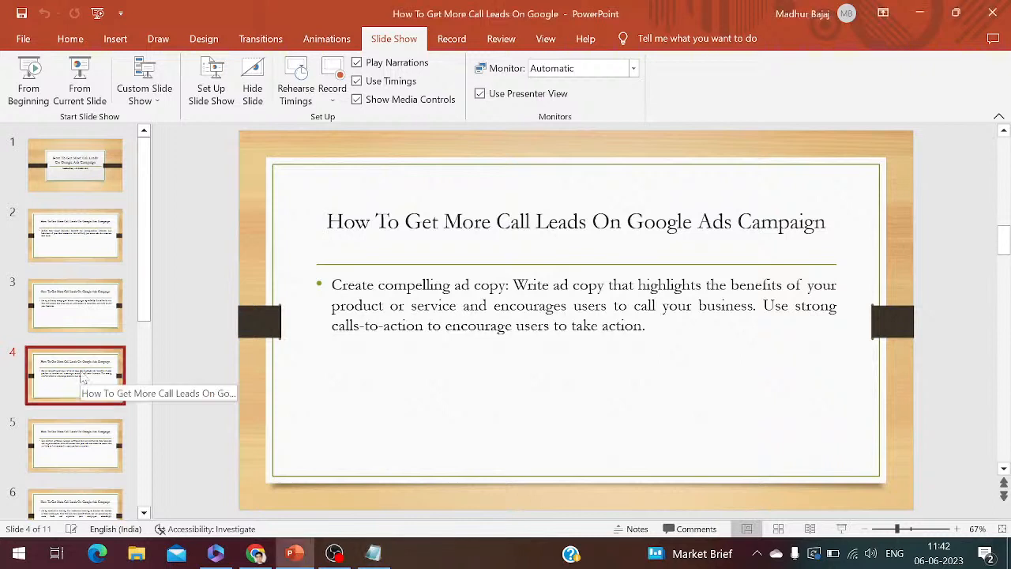
- View slide 5 on using relevant keywords, then go back to the Google Ads new campaign page
left_click(85, 447)
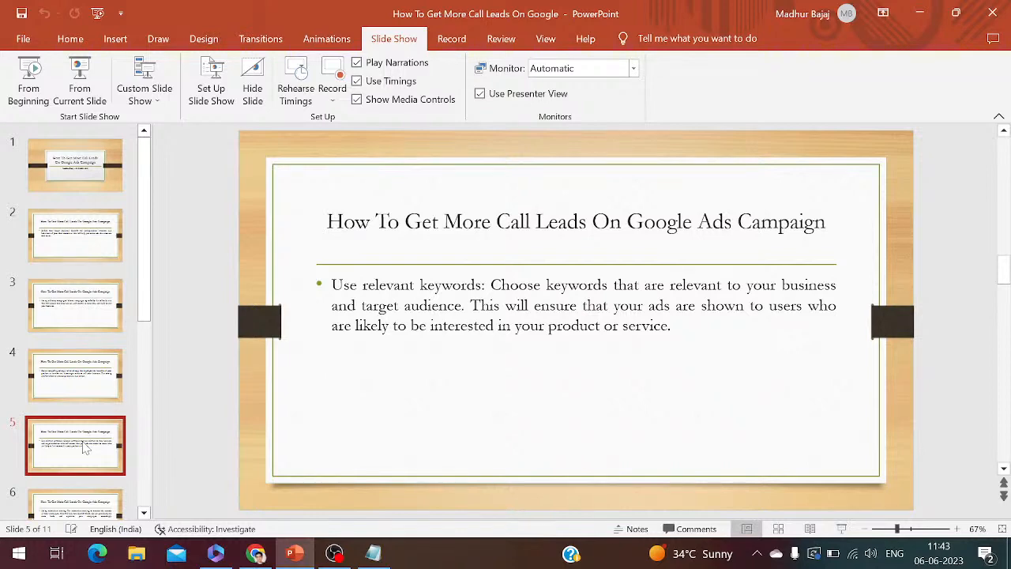
left_click(256, 554)
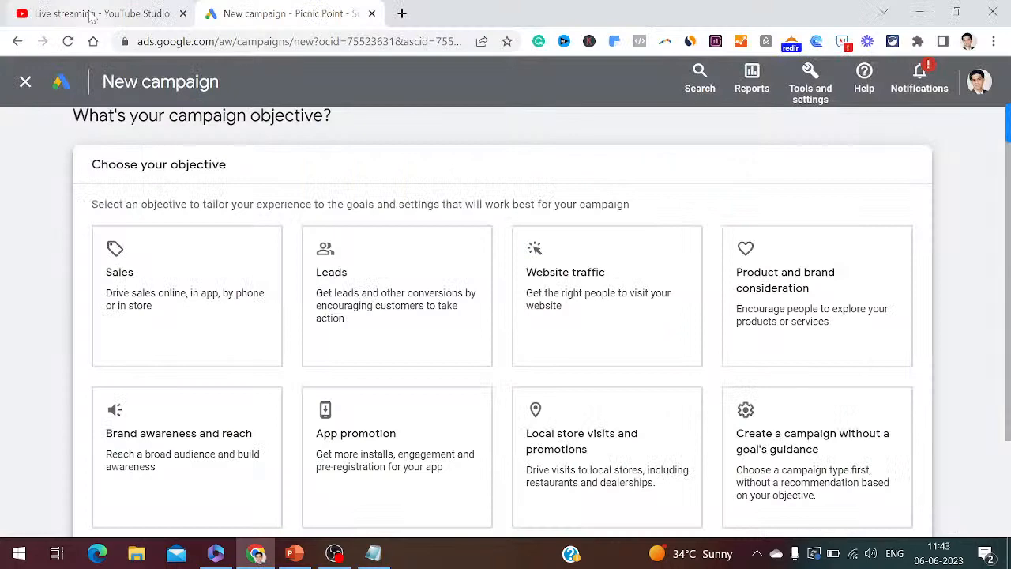
- Glance at YouTube Studio, return to Google Ads, pick the Sales objective card, then bring Notepad forward
left_click(91, 13)
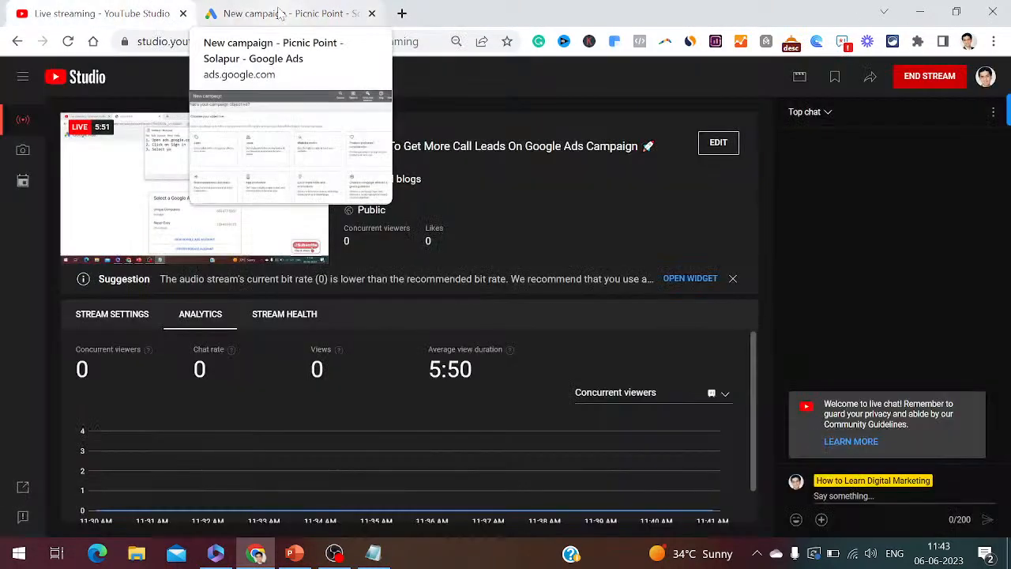
left_click(266, 12)
left_click(228, 299)
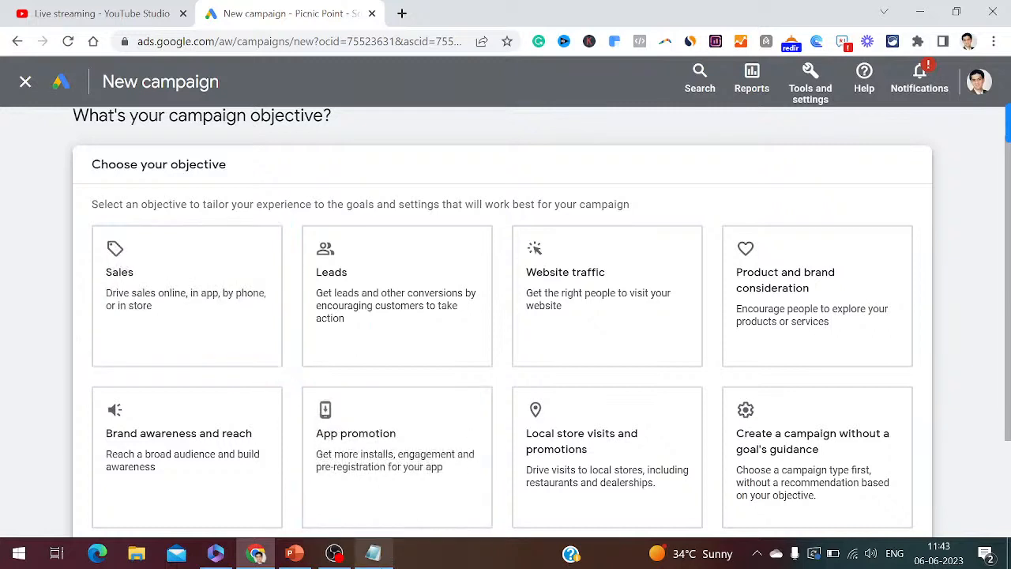
left_click(374, 554)
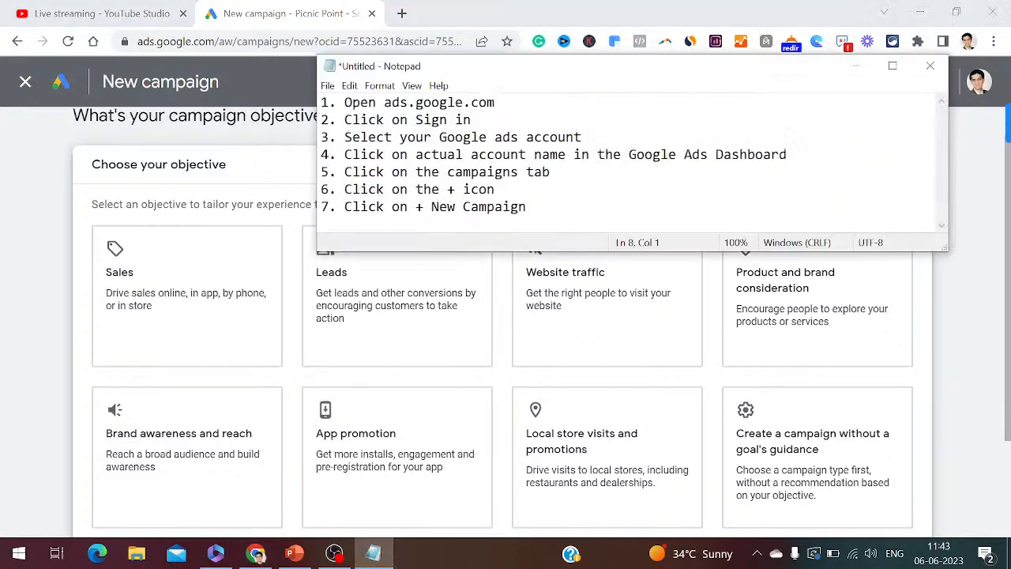
- Add '8. Select your campaign objective' and '9. Choose as Leads' to the notes, then minimize Notepad
type("8. Select your campaign")
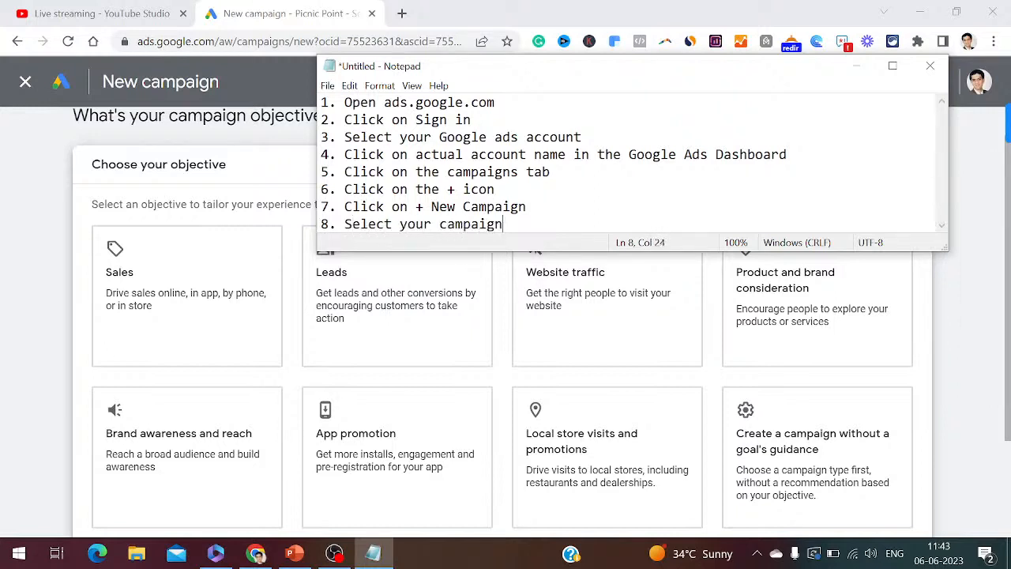
type(" objective")
key("Return")
type("9. C")
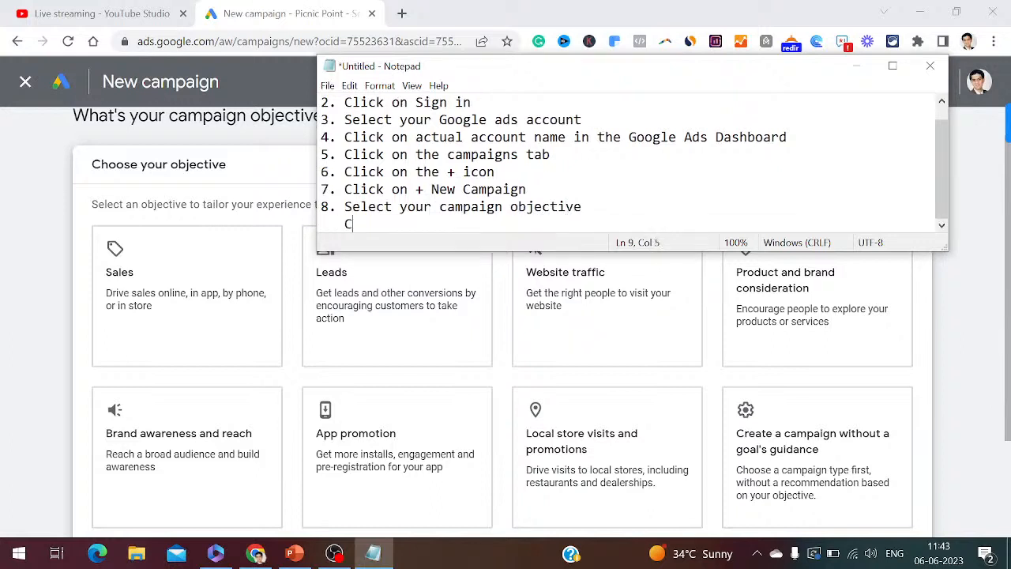
type("hoose as Leads")
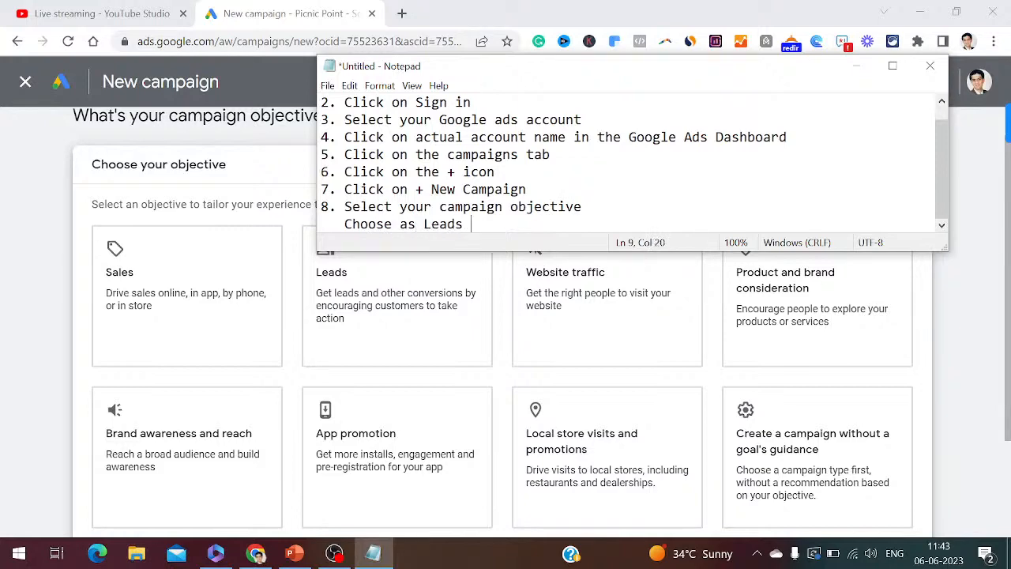
left_click(856, 66)
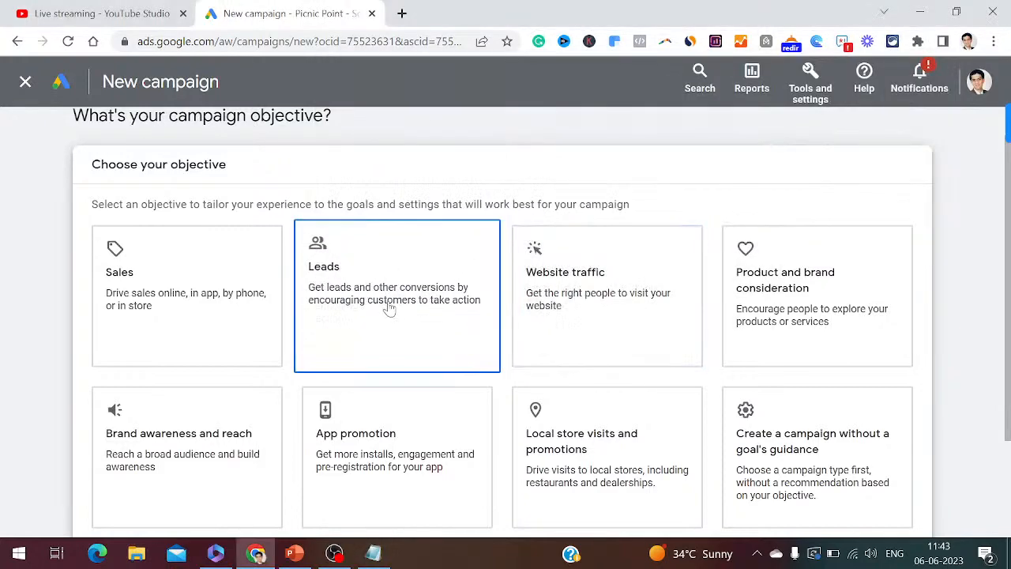
- Add '9. Click on continue' to the Notepad step list
scroll(388, 309, "down", 5)
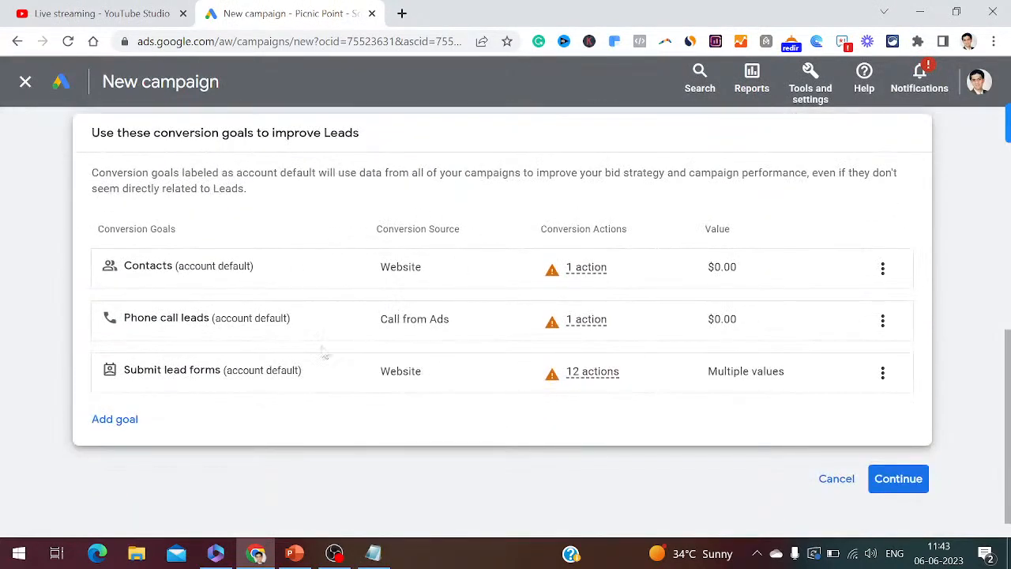
left_click(372, 553)
key("Return")
key("Return")
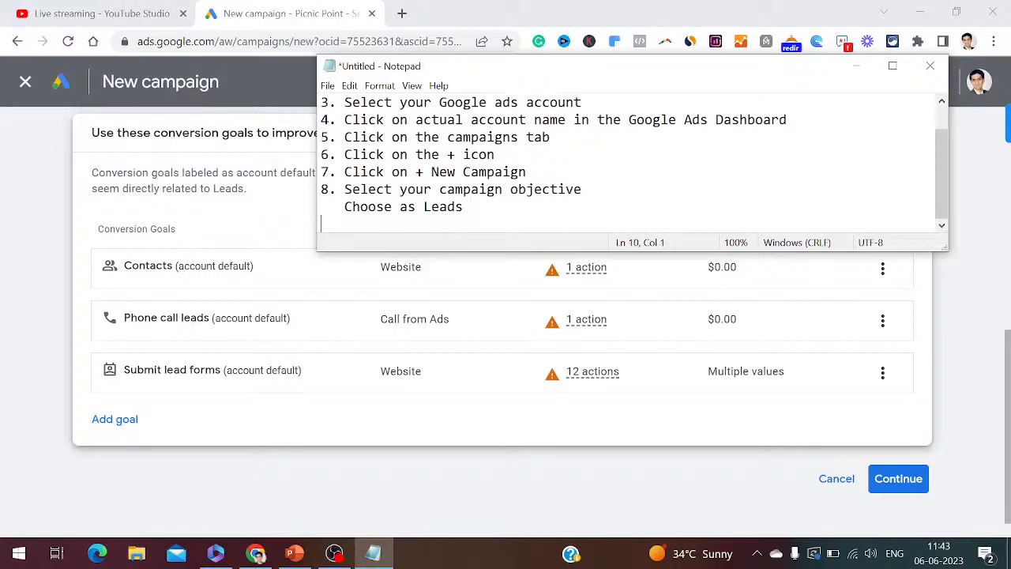
type("9. C")
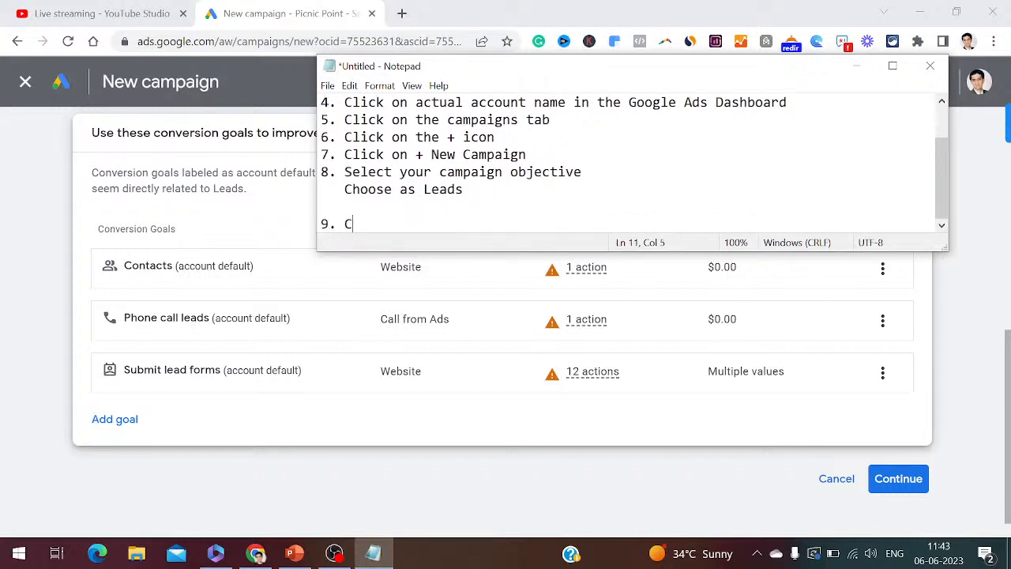
type("lick on continue")
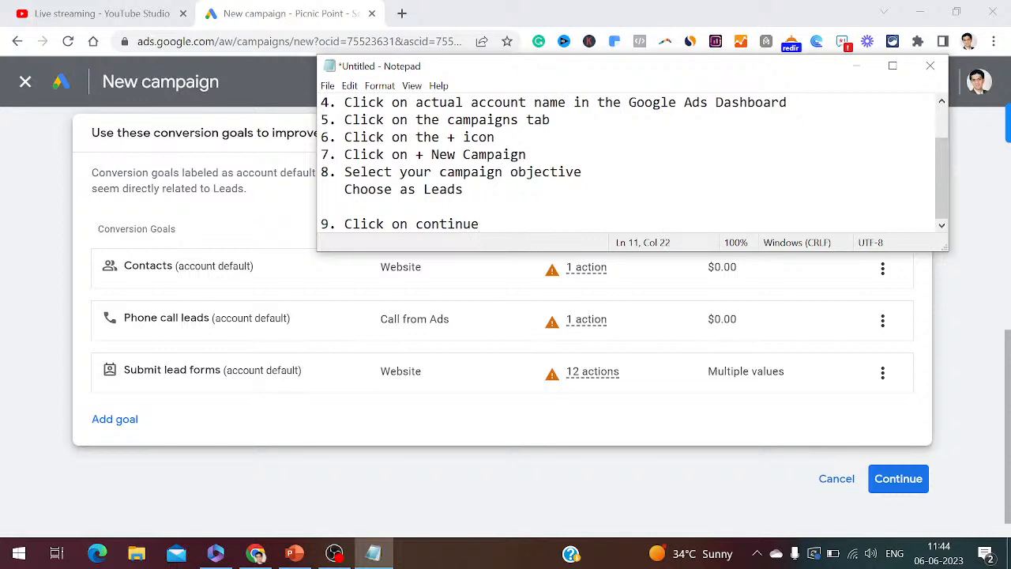
- Continue past the conversion goals and scroll down to the campaign type choices
left_click(898, 479)
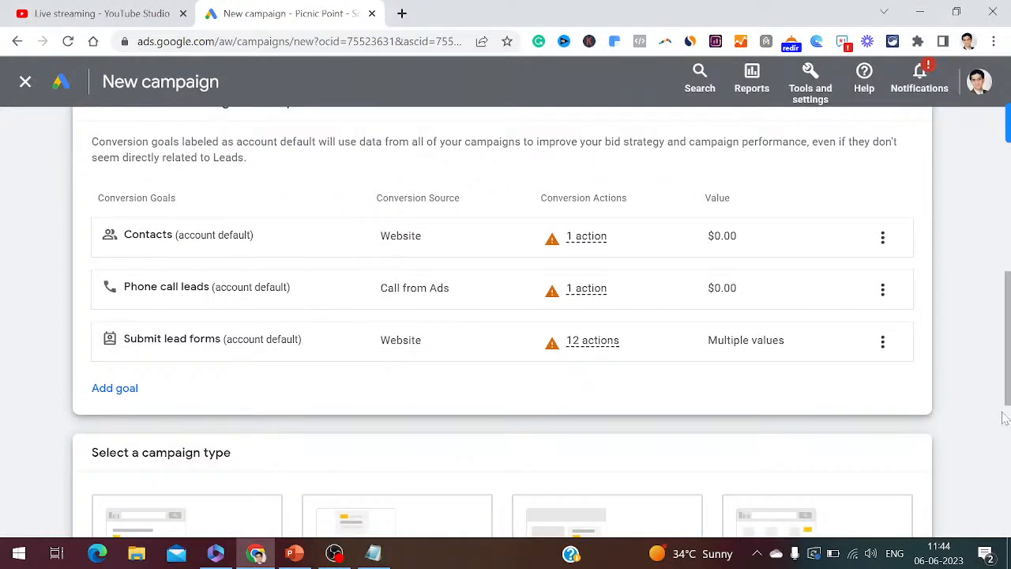
left_click_drag(1002, 412, 1010, 495)
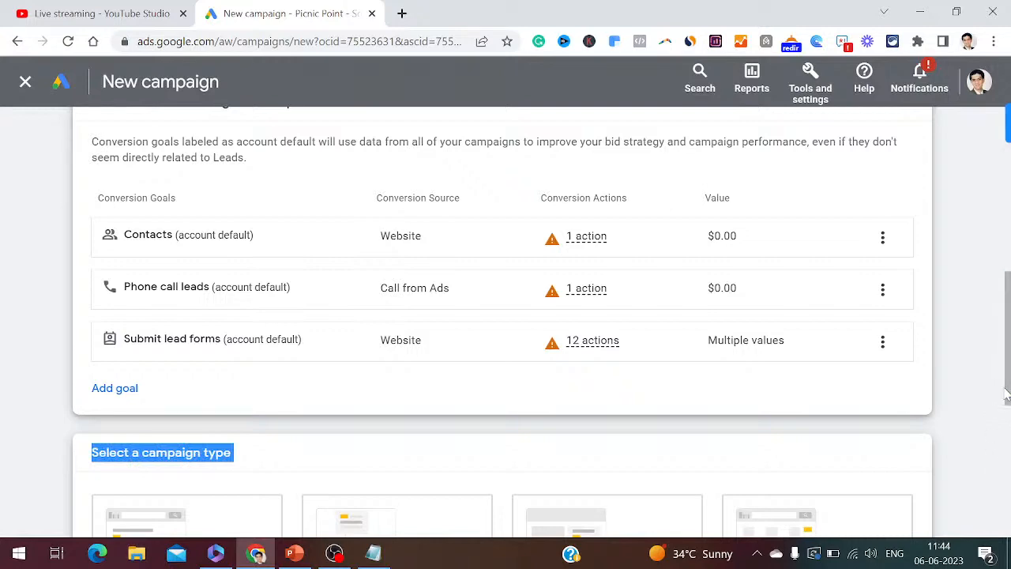
left_click(980, 416)
left_click_drag(1008, 385, 1010, 427)
- Note steps '10. Select your campaign type' and '11. Select as search', and choose the Search campaign type
left_click(373, 553)
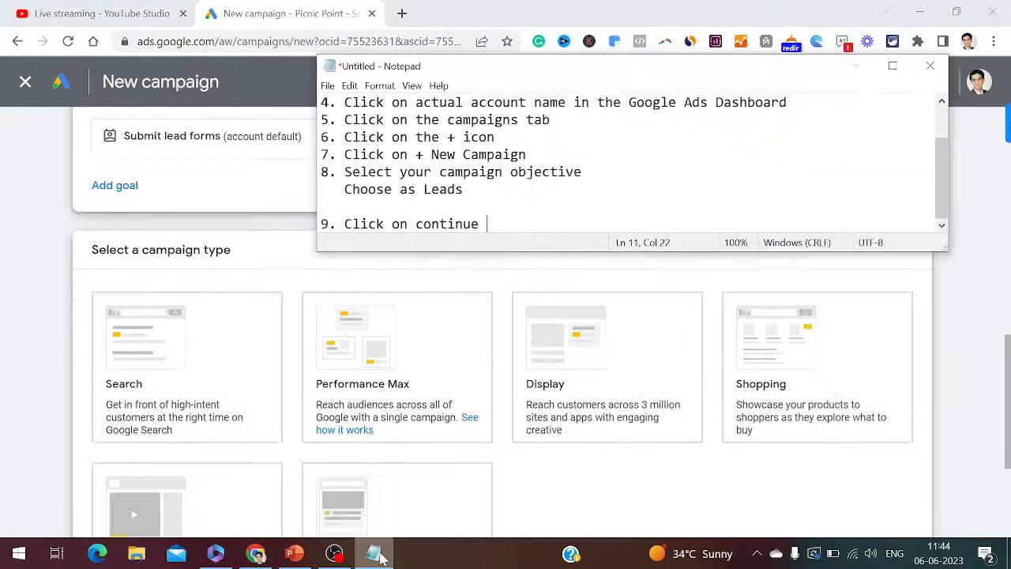
key("Return")
type("10")
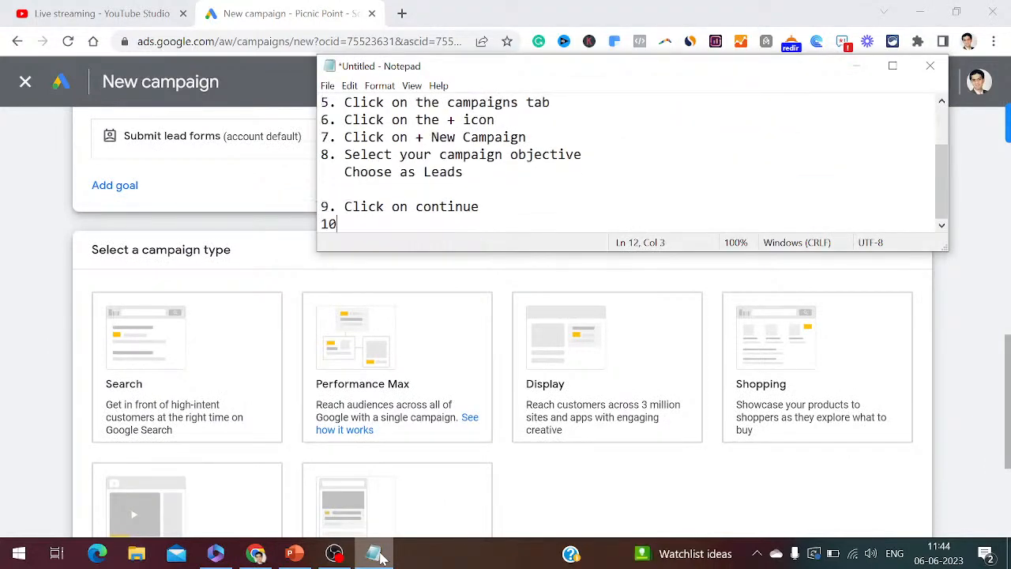
type(". Select your cam")
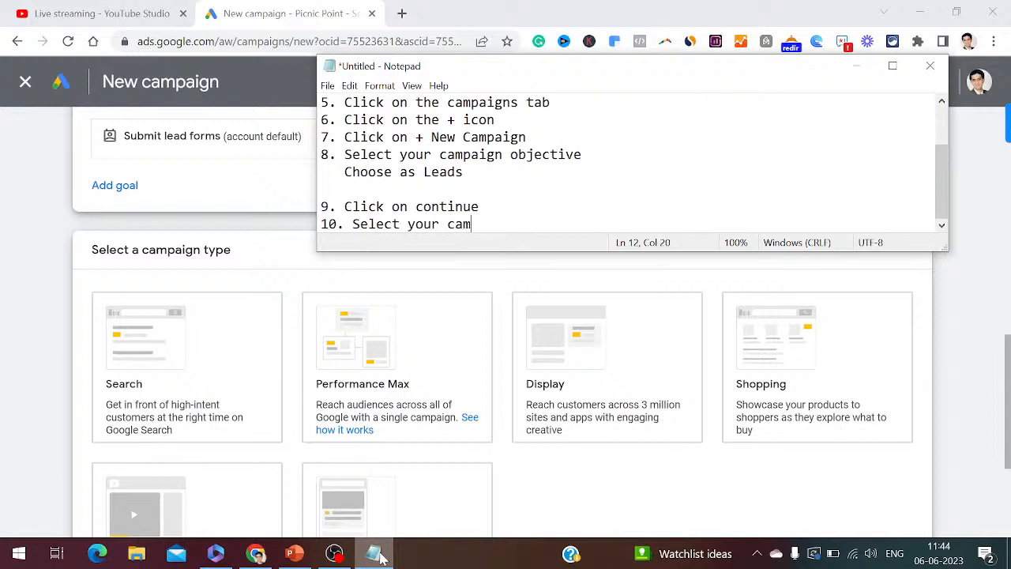
type("paign type")
key("Return")
scroll(280, 361, "down", 1)
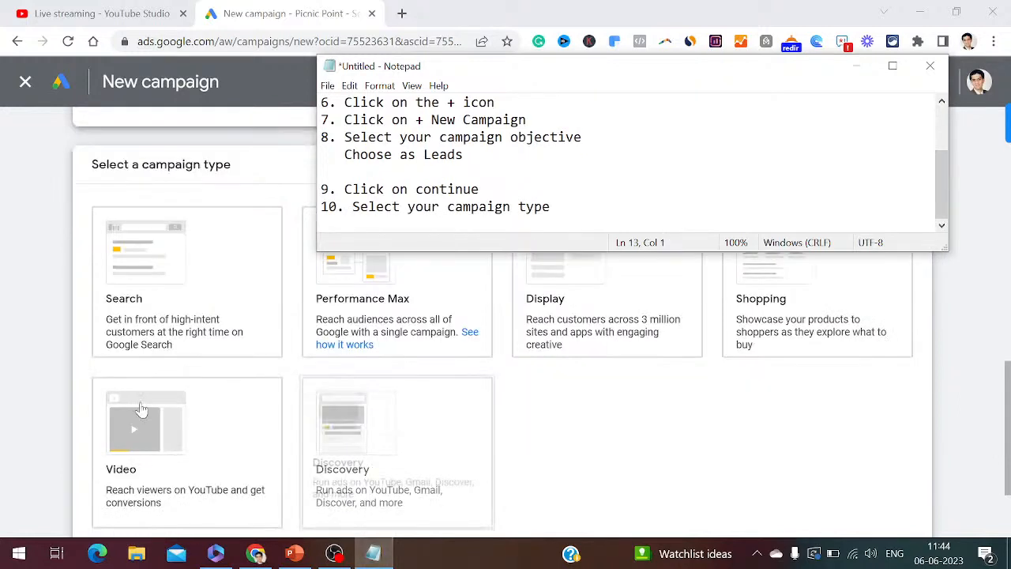
type("1")
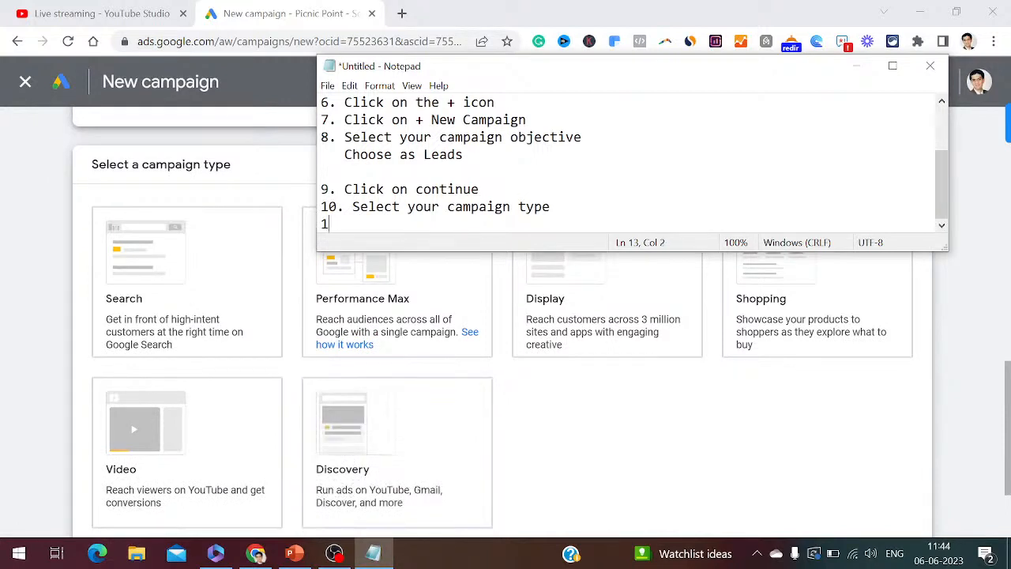
type("1. Select as search")
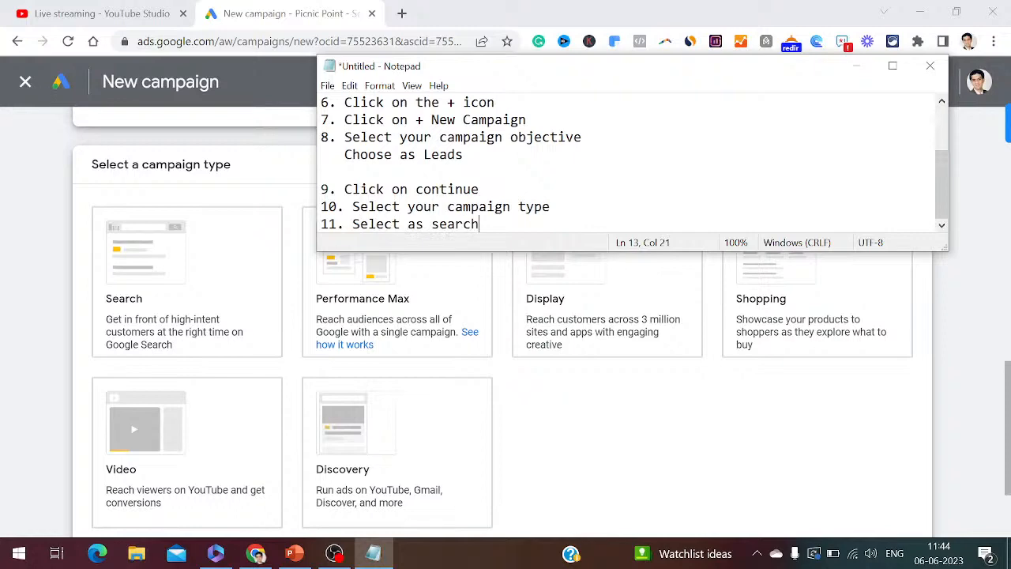
key("Return")
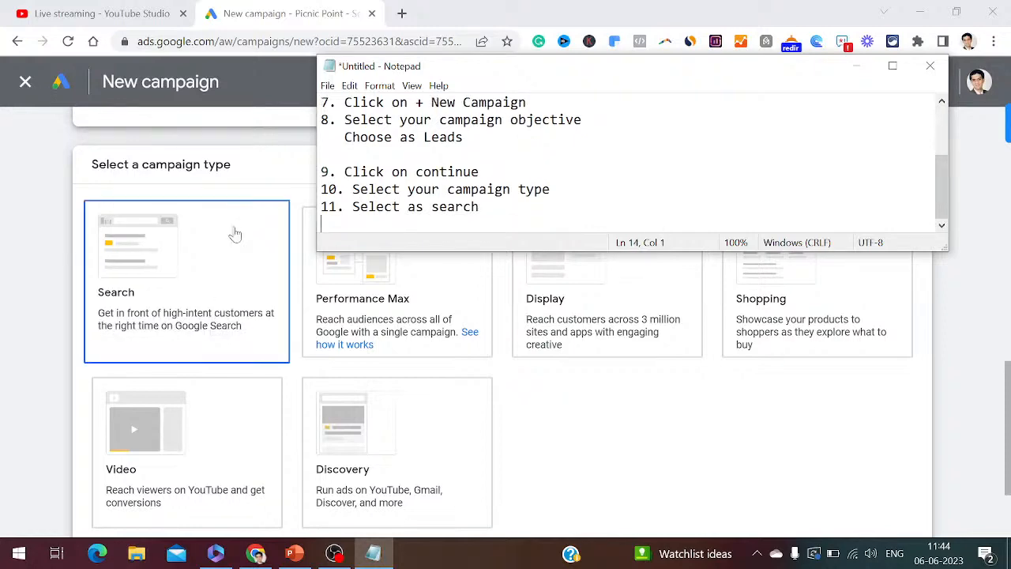
left_click(197, 262)
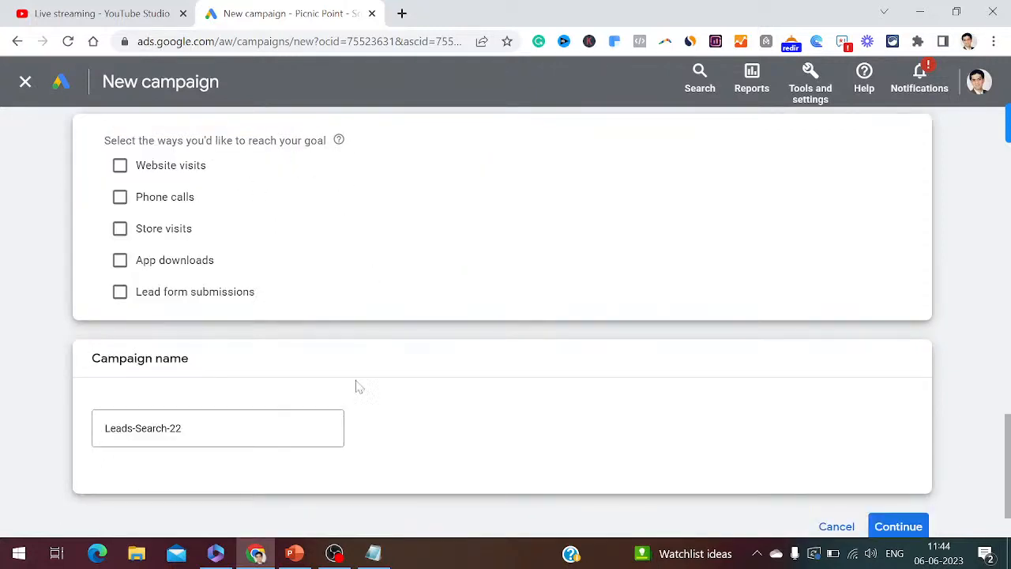
- Note '12. Select the ways you would like to reach your goal' and tick Phone calls
left_click(372, 551)
type("1")
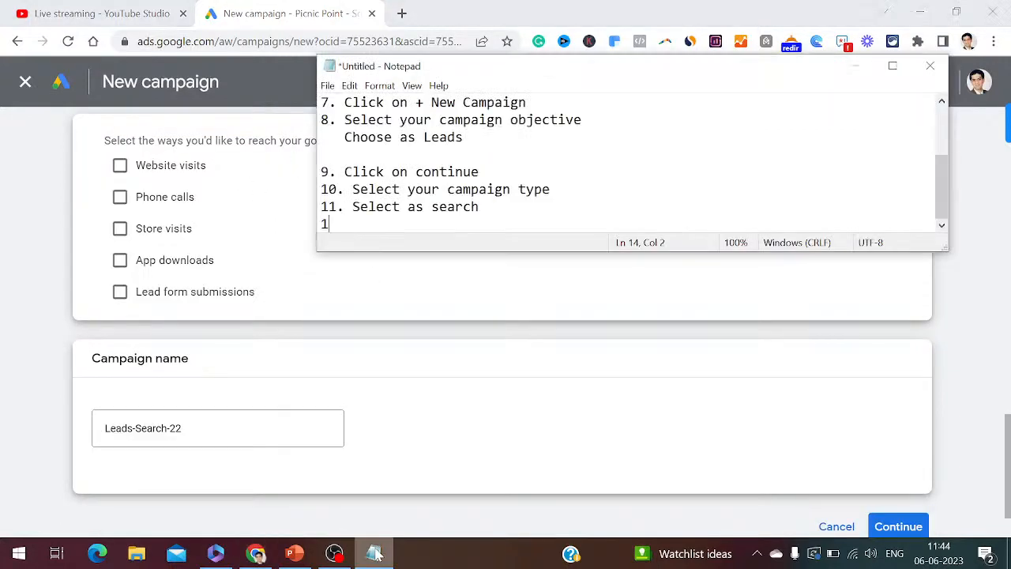
type("2. Select the wa")
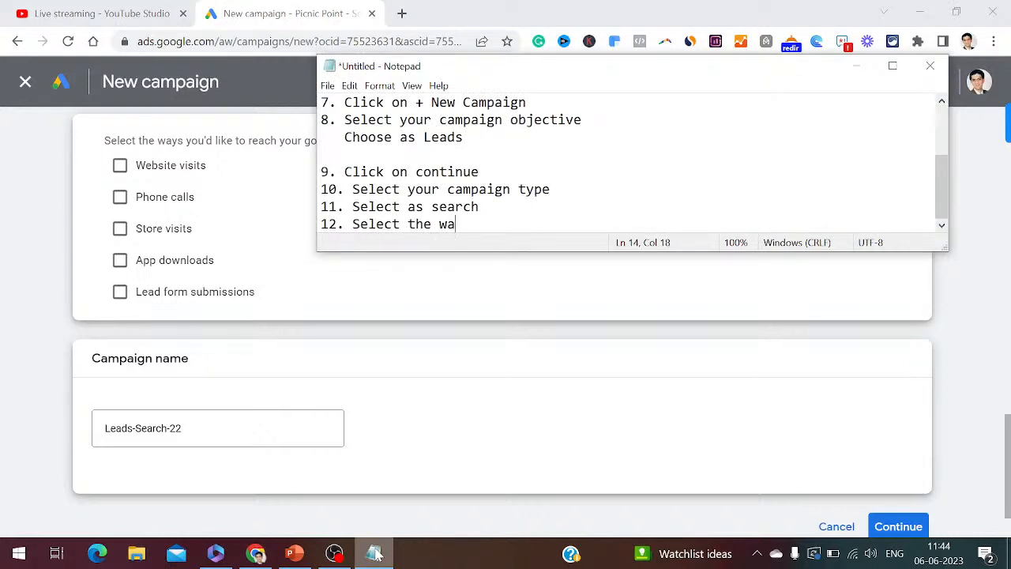
type("ys you would like t")
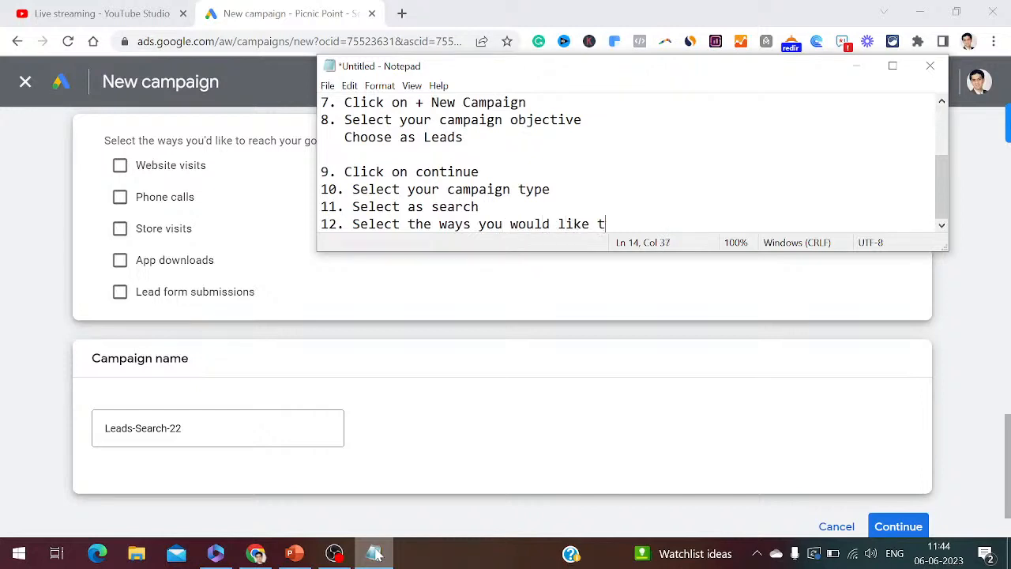
type("o reach your goal")
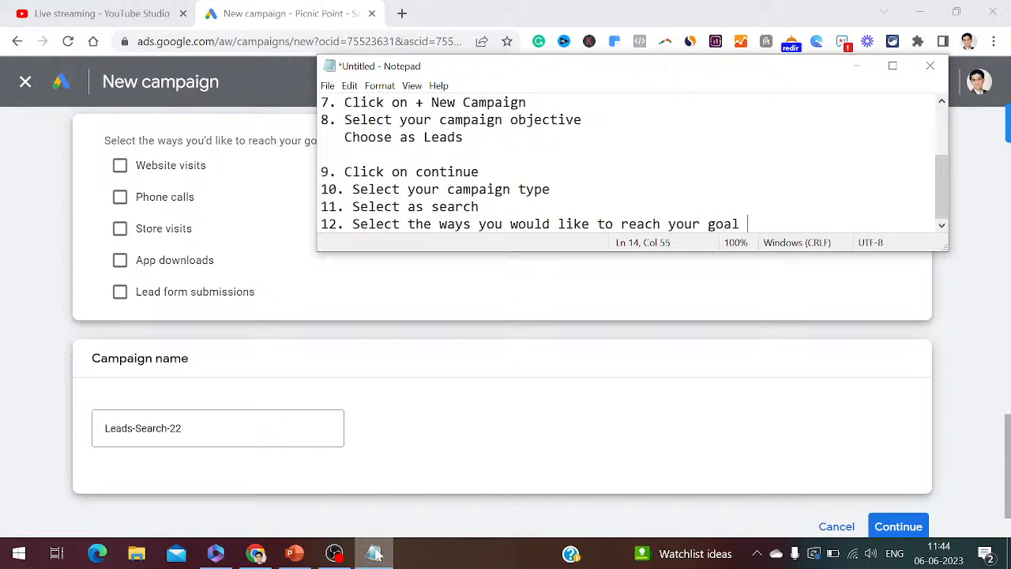
key("Return")
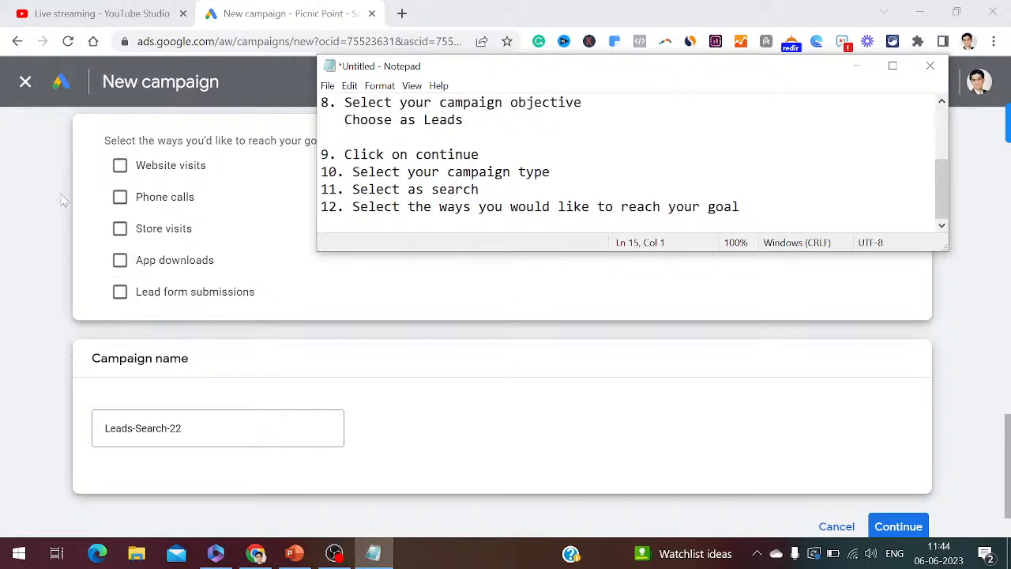
left_click(120, 200)
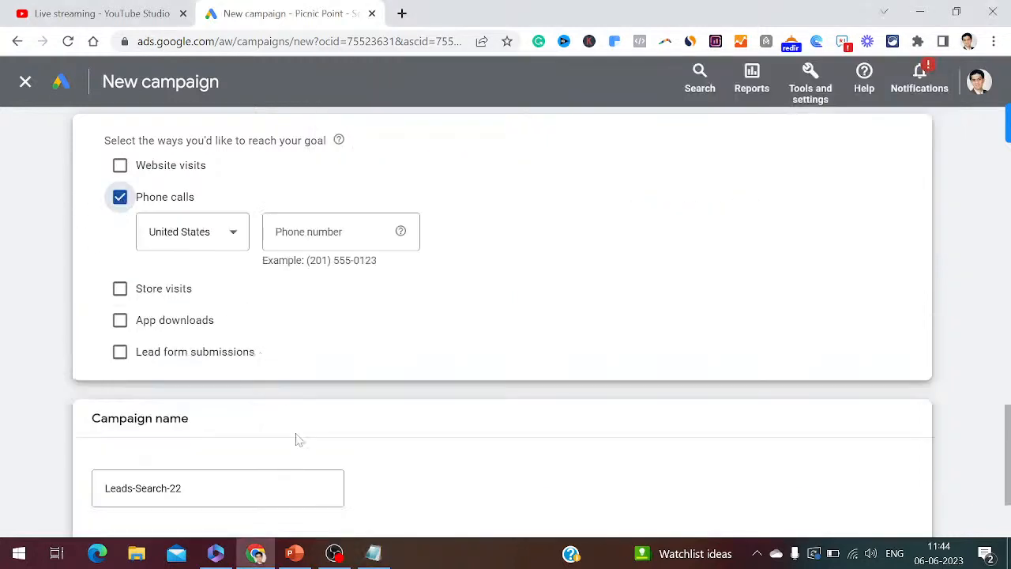
- Add '13. Select here as phone calls' and 'Select your country' to the notes
left_click(374, 555)
type("13. Select ")
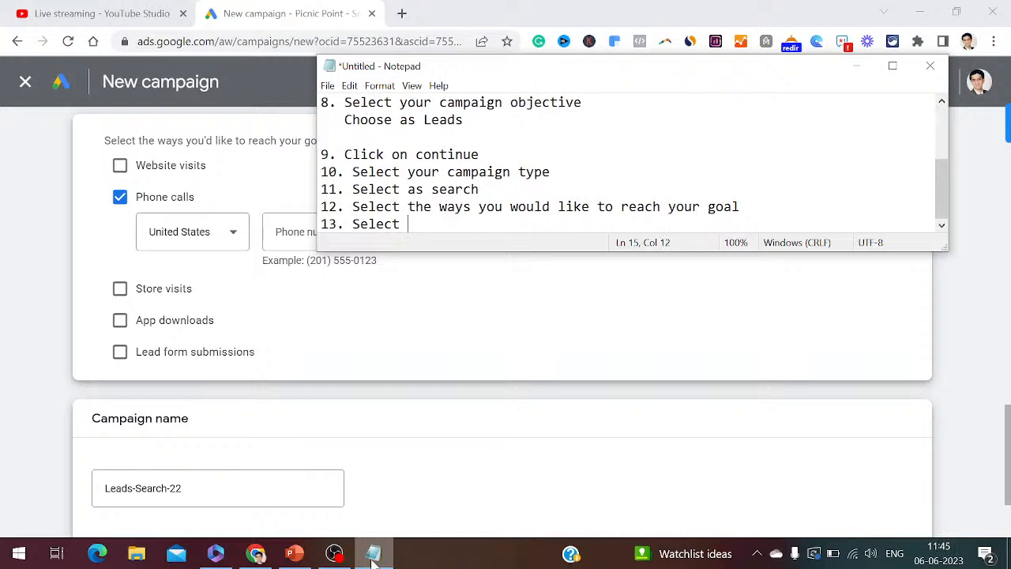
type("here as phone calls")
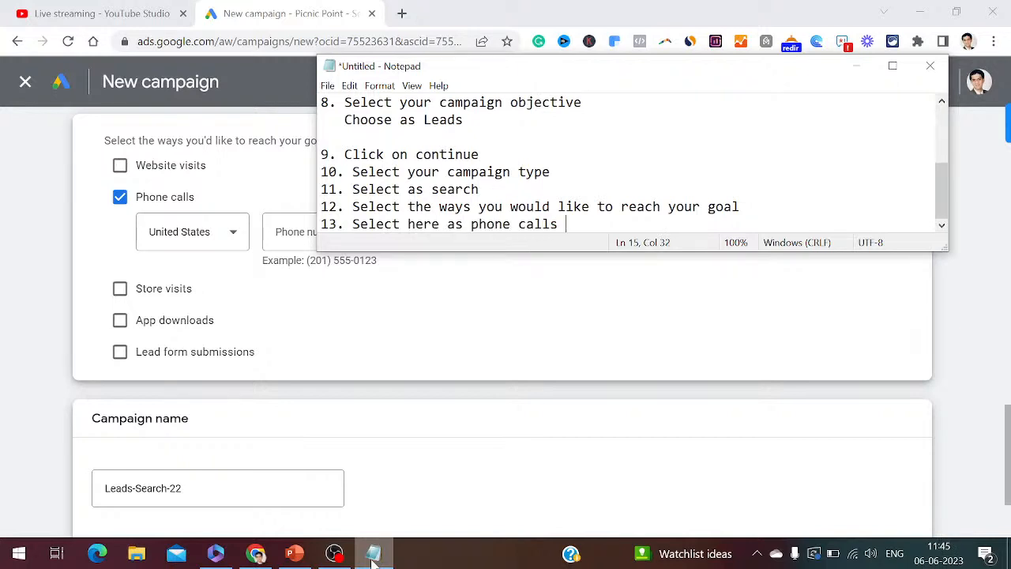
key("Return")
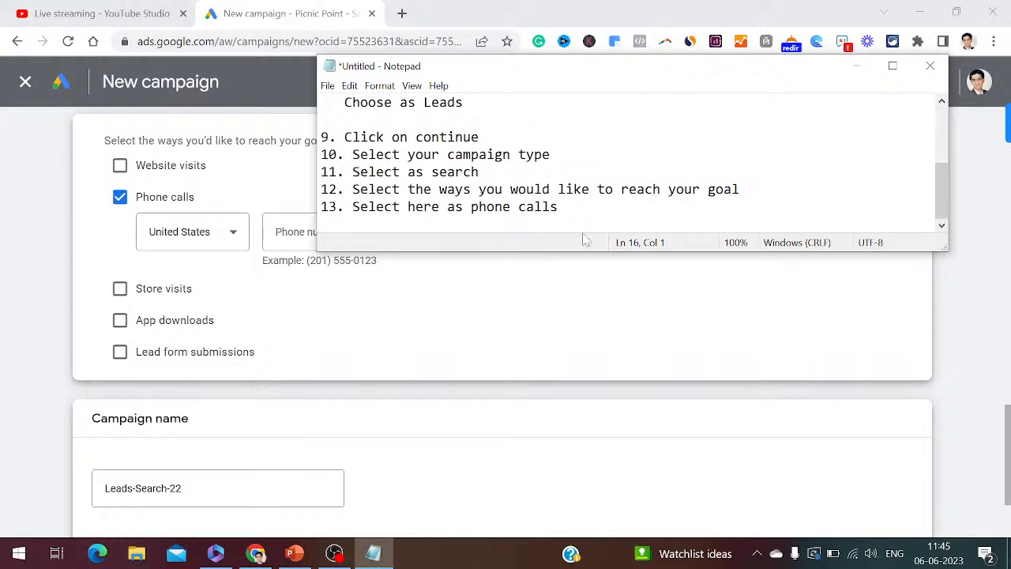
type("Select your country")
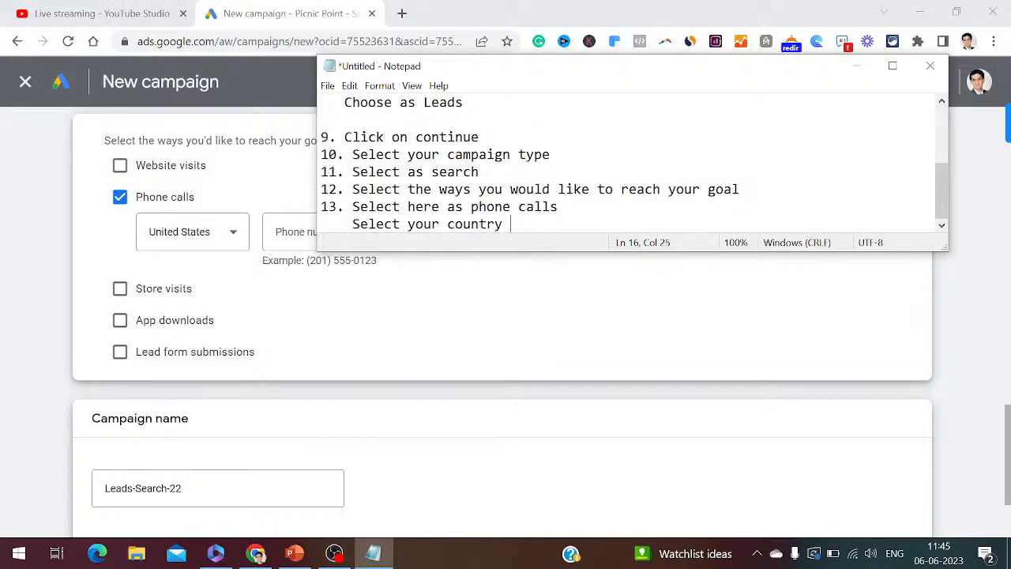
key("Return")
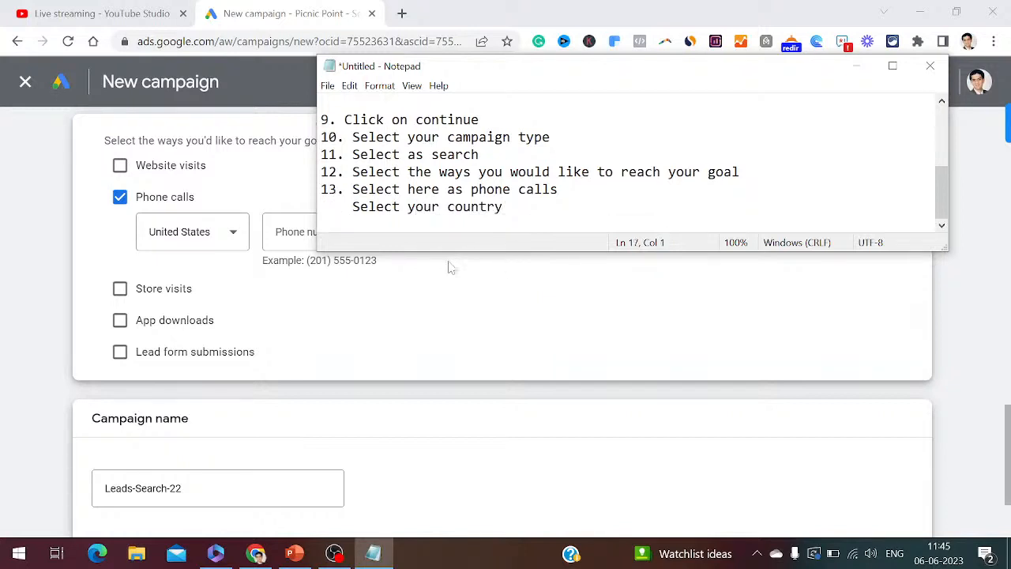
- Set the Phone calls country to India and enter the business phone number
left_click(238, 232)
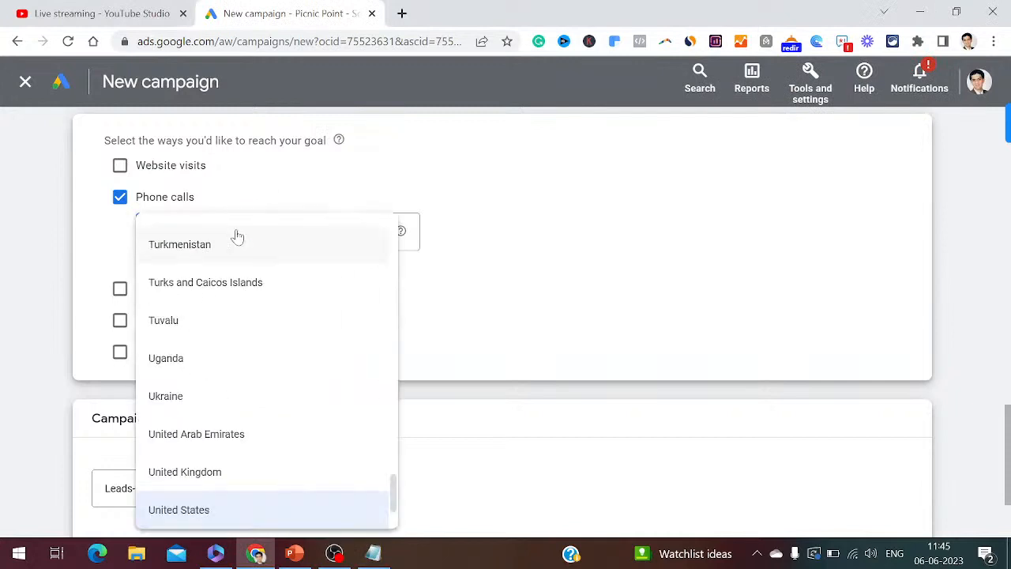
scroll(247, 272, "down", 5)
key("i")
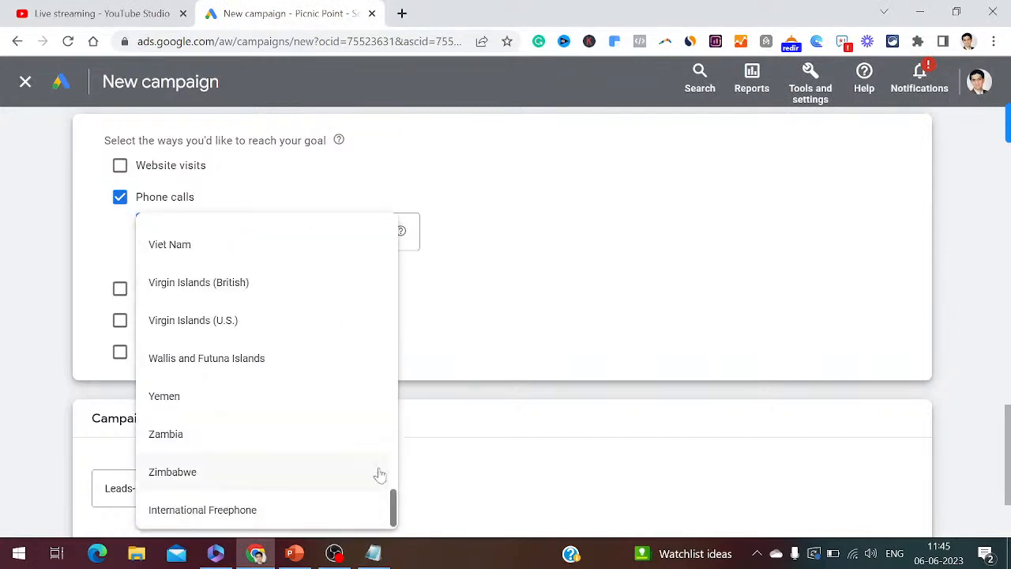
left_click_drag(394, 497, 410, 347)
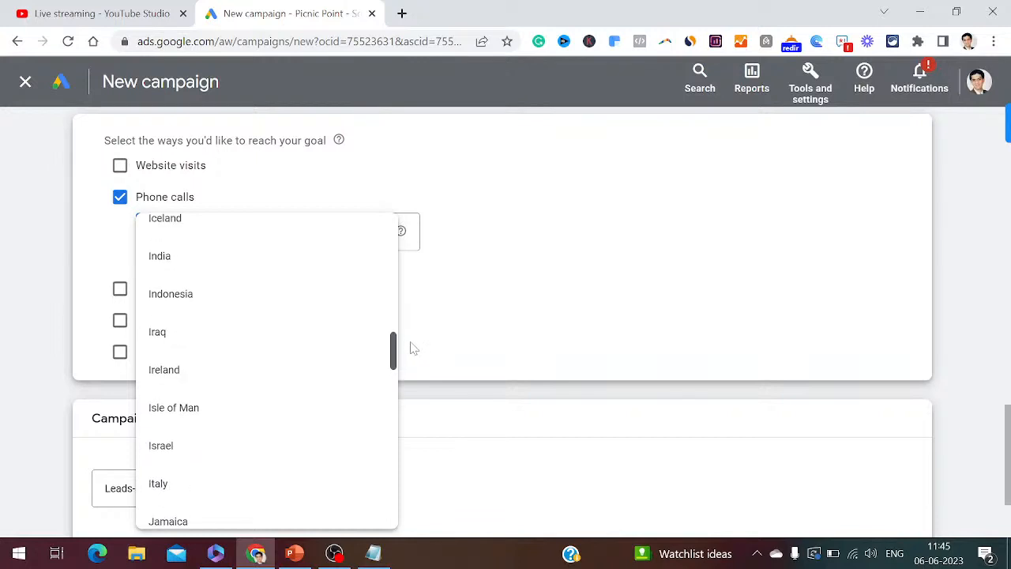
left_click(221, 263)
left_click(336, 233)
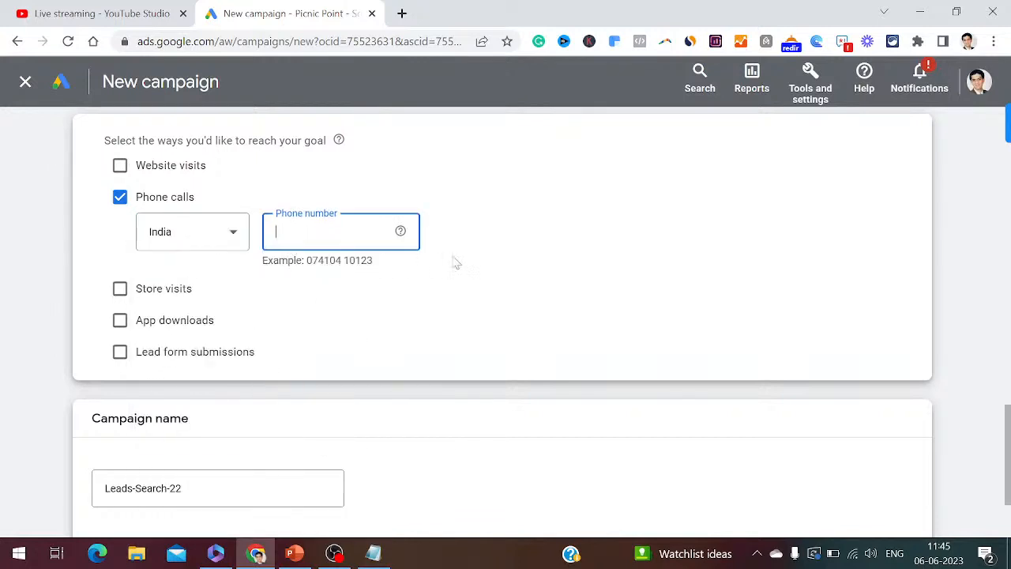
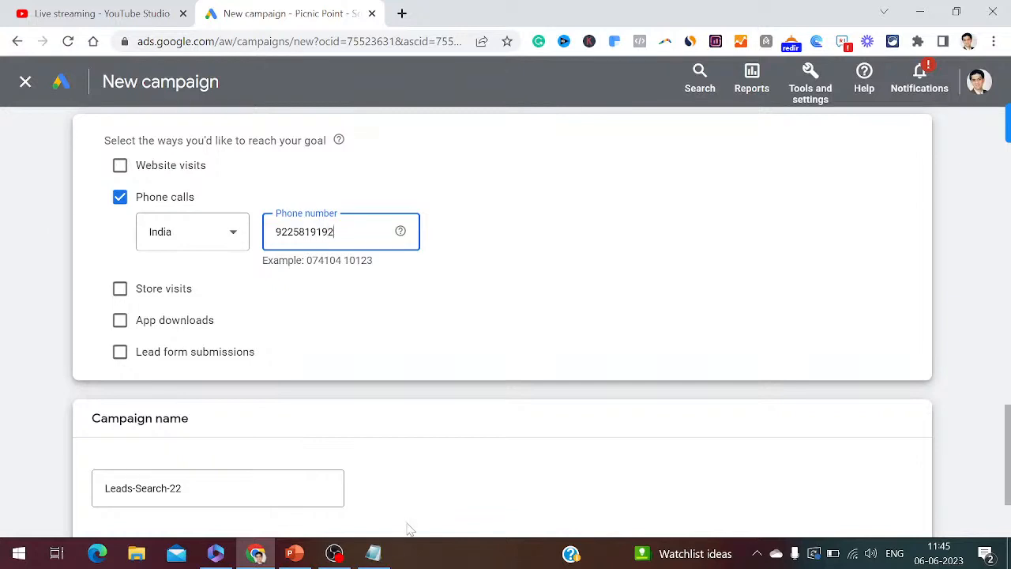
left_click(377, 554)
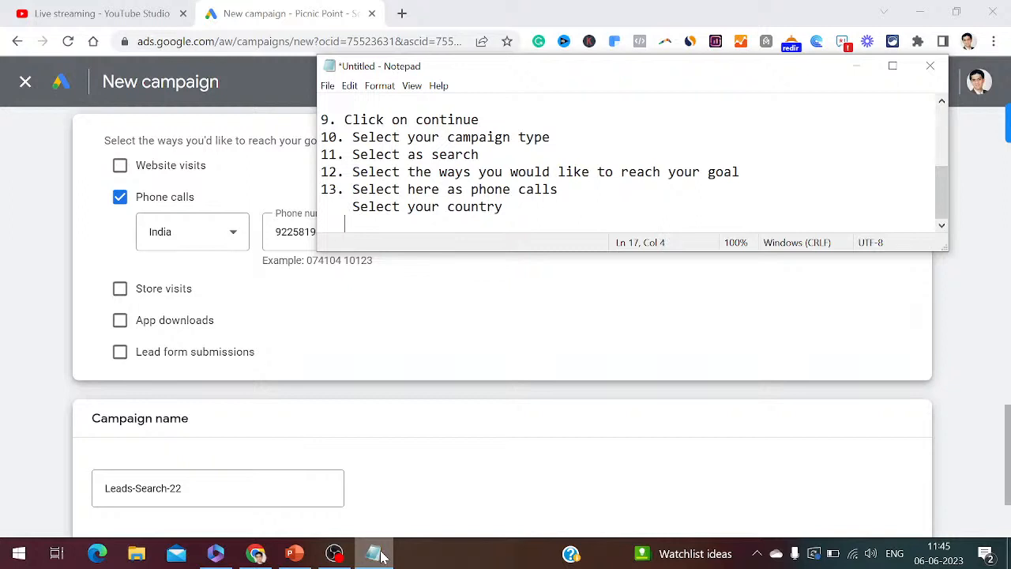
- Note 'Add your phone number' and '14. Define your campaign name', then select the old campaign name
type("Add your phone ")
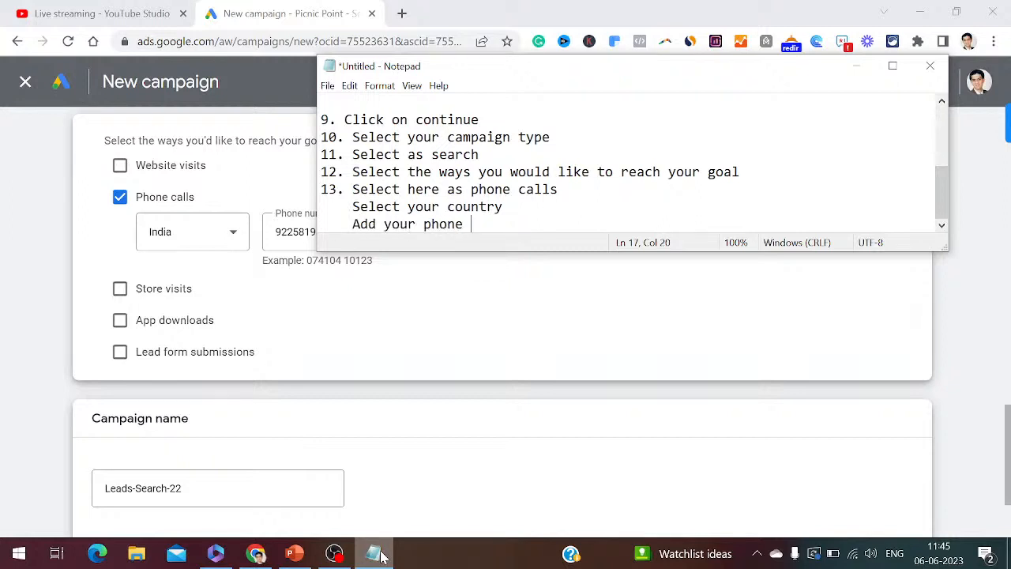
type("number")
key("Return")
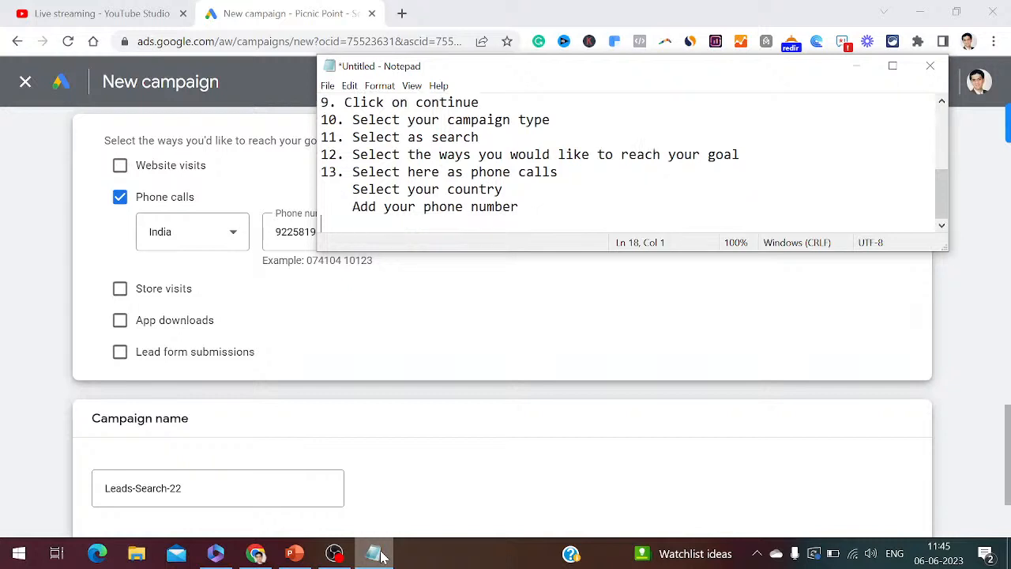
key("Return")
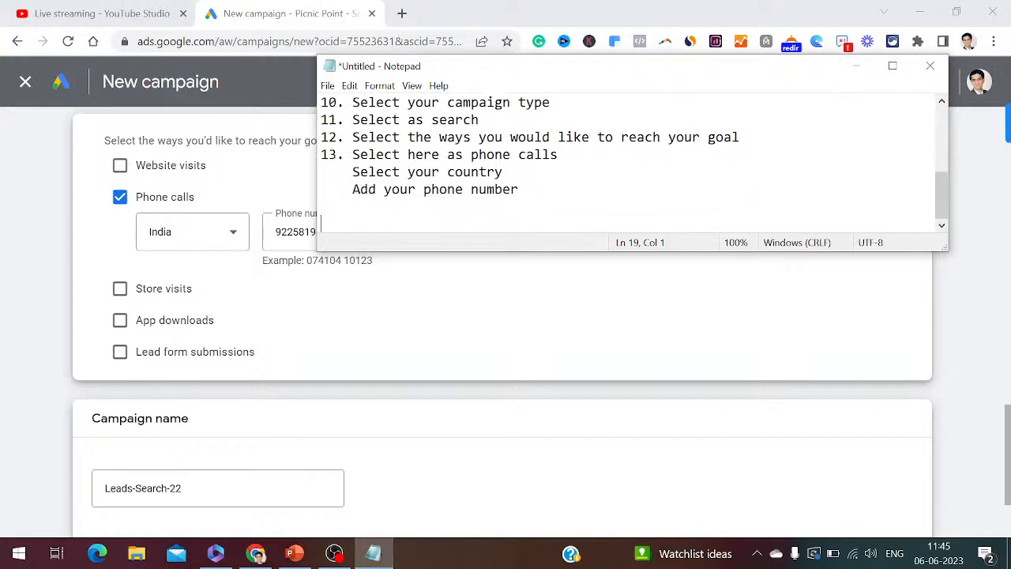
type("14. Define yo")
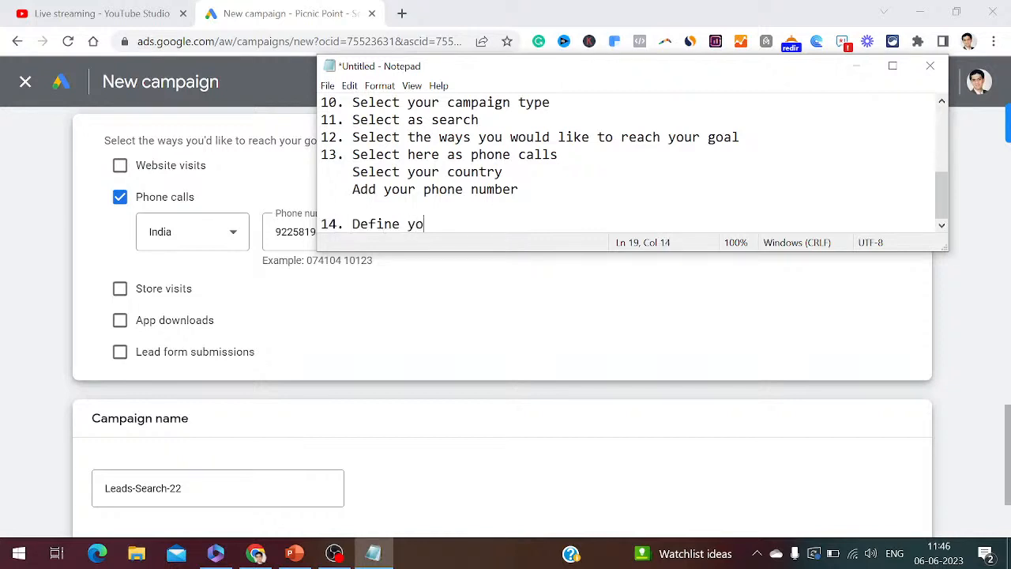
type("ur campaign na")
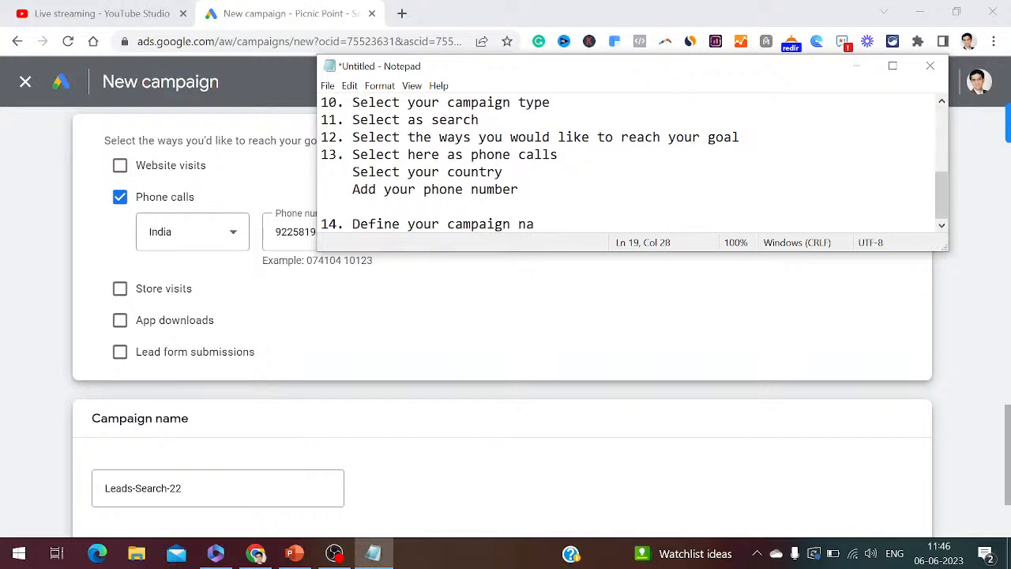
type("me")
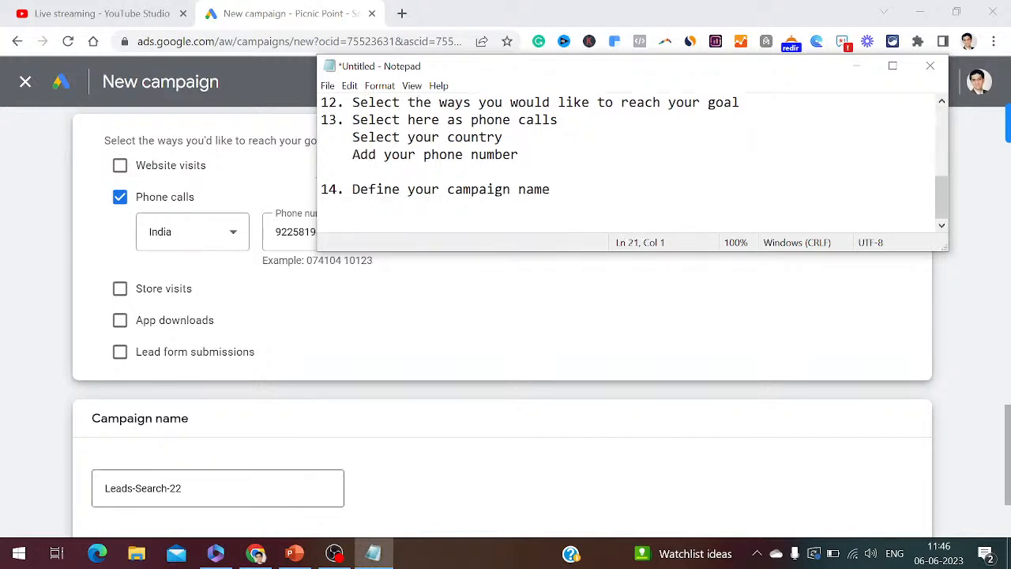
triple_click(323, 477)
- Name the campaign 'Picnic Point' and record 'Picnic Point call only ads' in the notes
type("P")
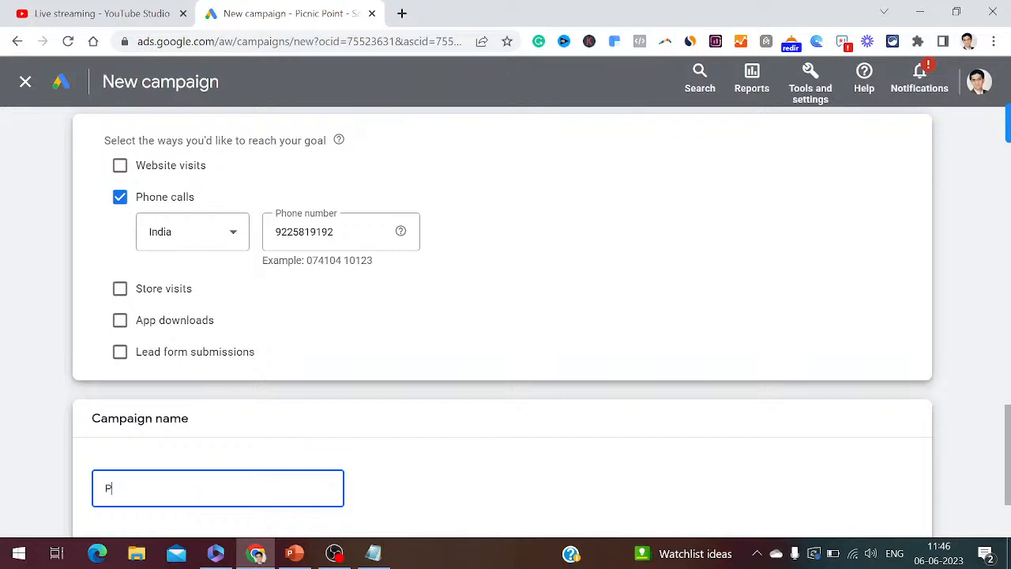
type("icnic Point Call Only Ads")
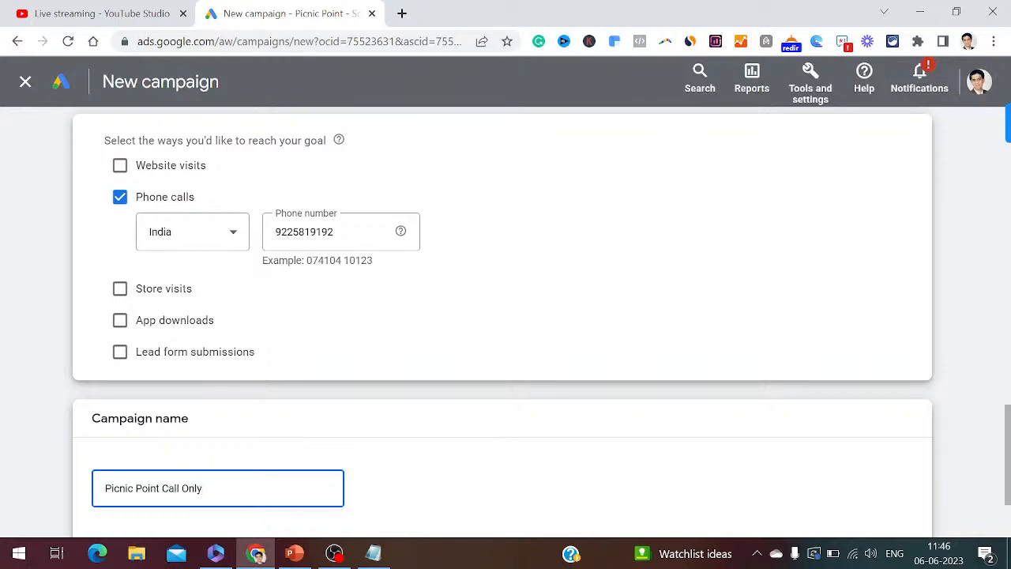
left_click(373, 553)
type("Pi")
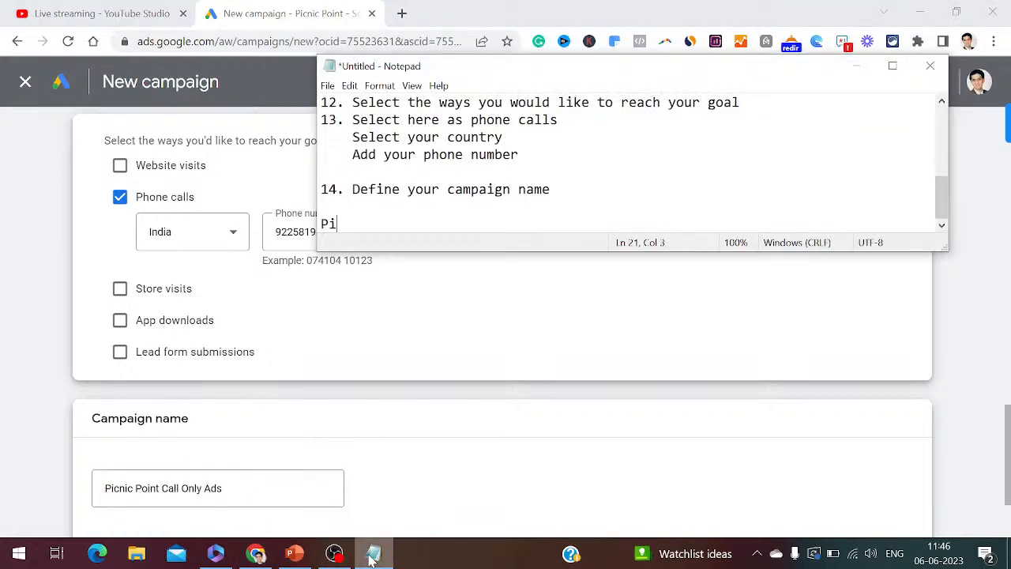
type("cnic Point cal")
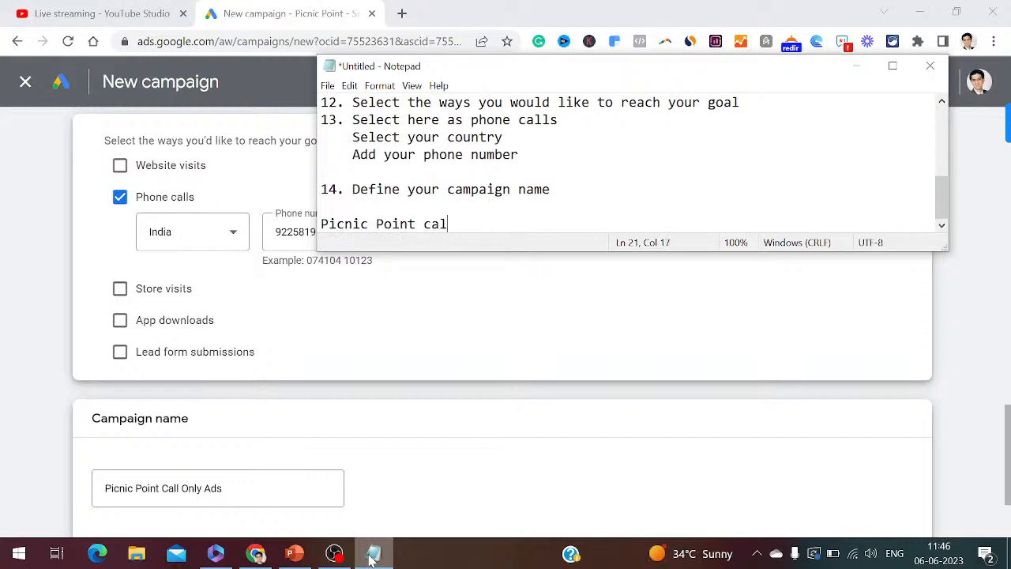
type("l only ads")
key("Return")
key("Return")
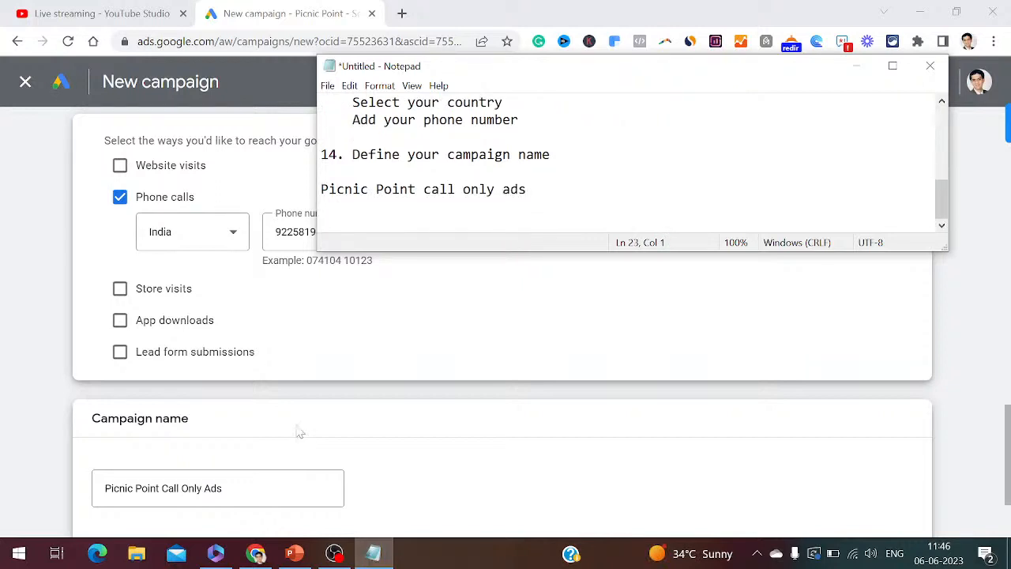
- After checking the live stream tab, add '15. Click on continue' to the notes
left_click(86, 13)
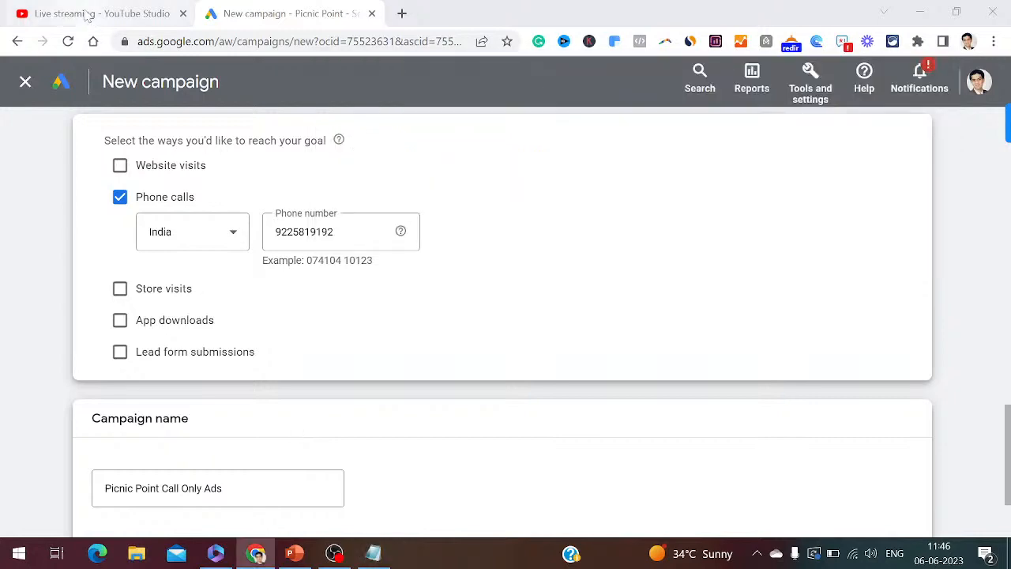
left_click(291, 15)
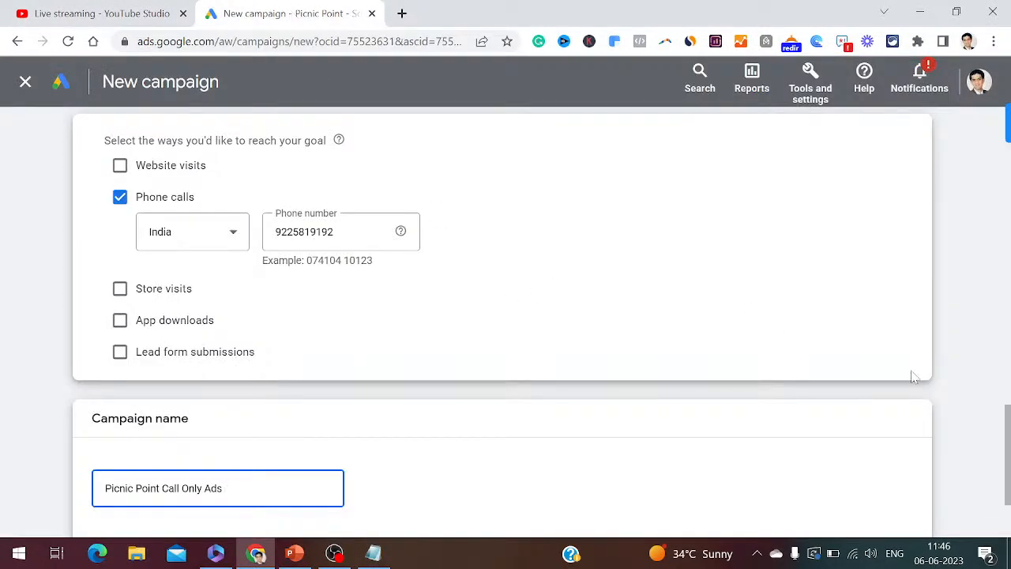
scroll(914, 377, "down", 2)
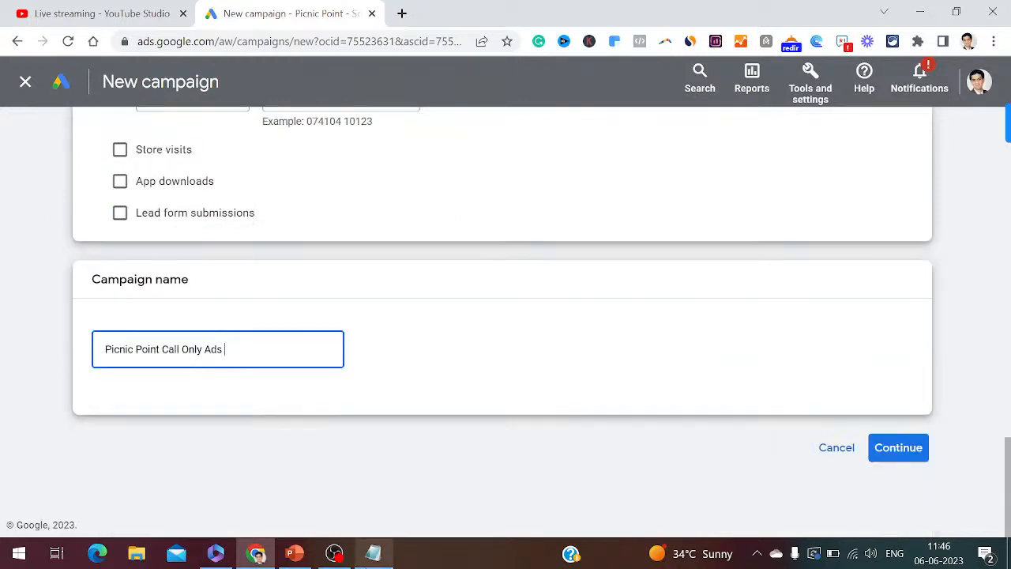
left_click(374, 553)
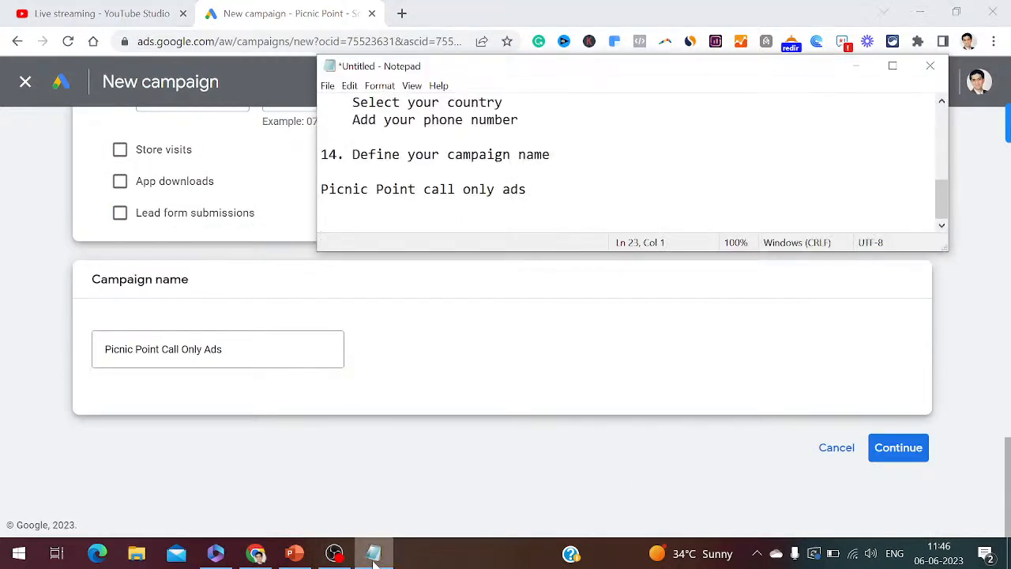
type("15. Click on continue")
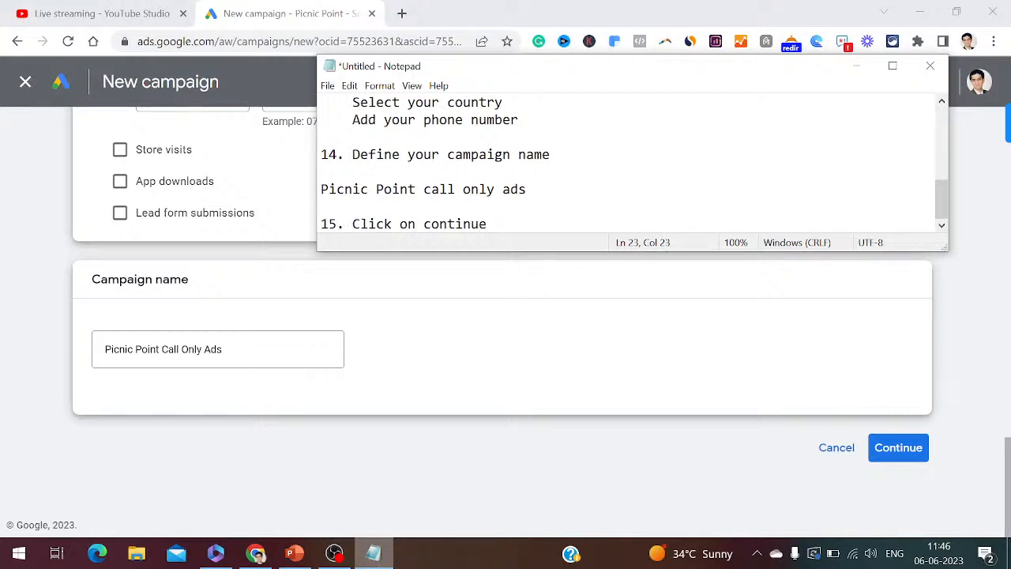
- Continue, choose Start new over the saved draft, note '16. Click on Start New', and minimize Notepad
left_click(905, 447)
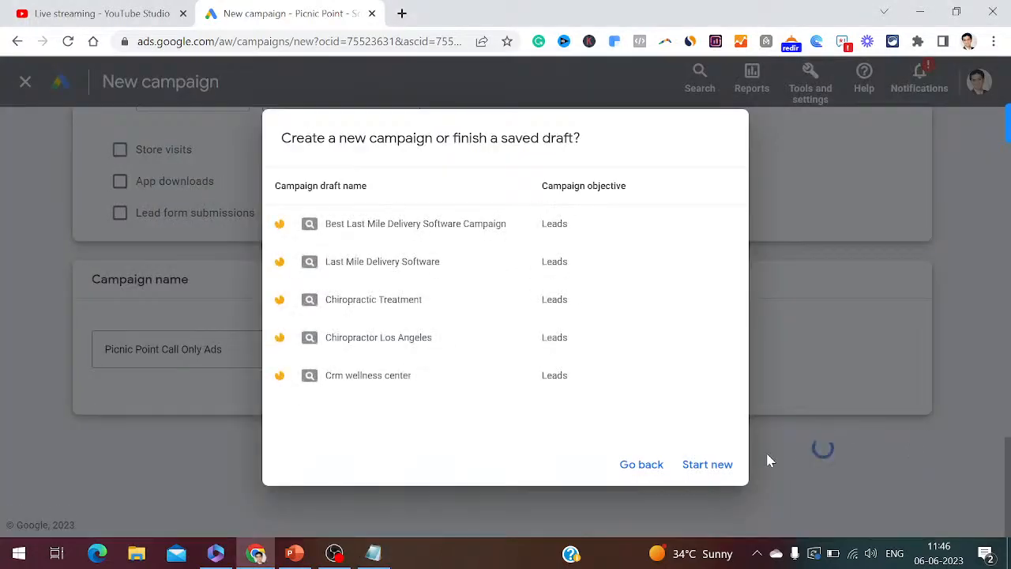
left_click(722, 466)
left_click(375, 553)
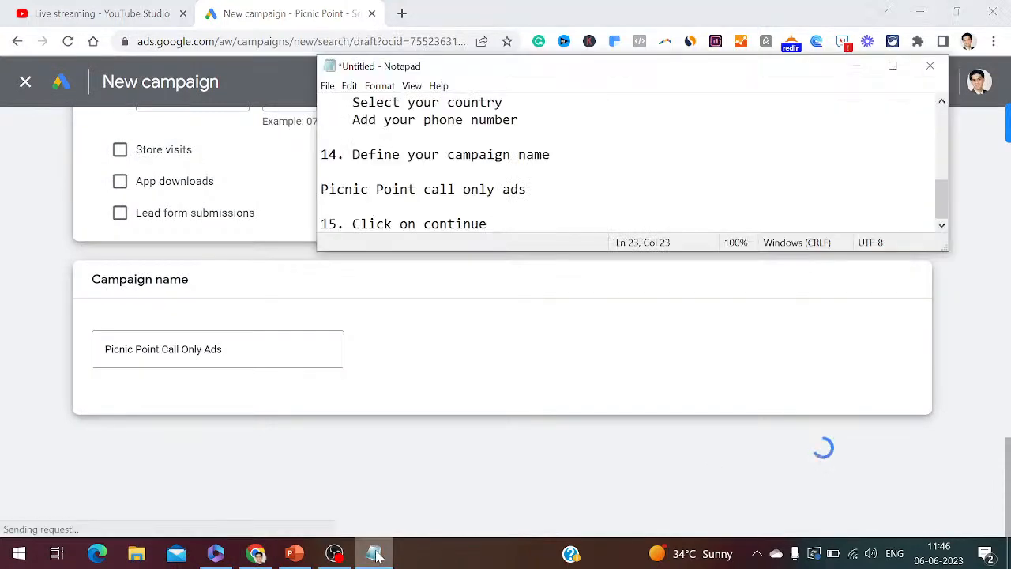
key("Return")
key("Return")
type("16. ")
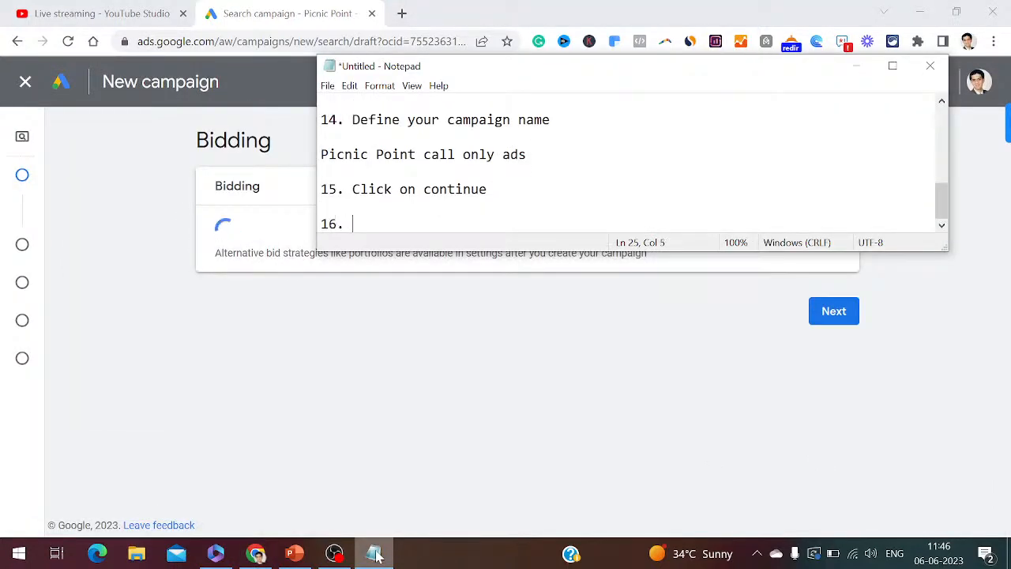
type("Click on ")
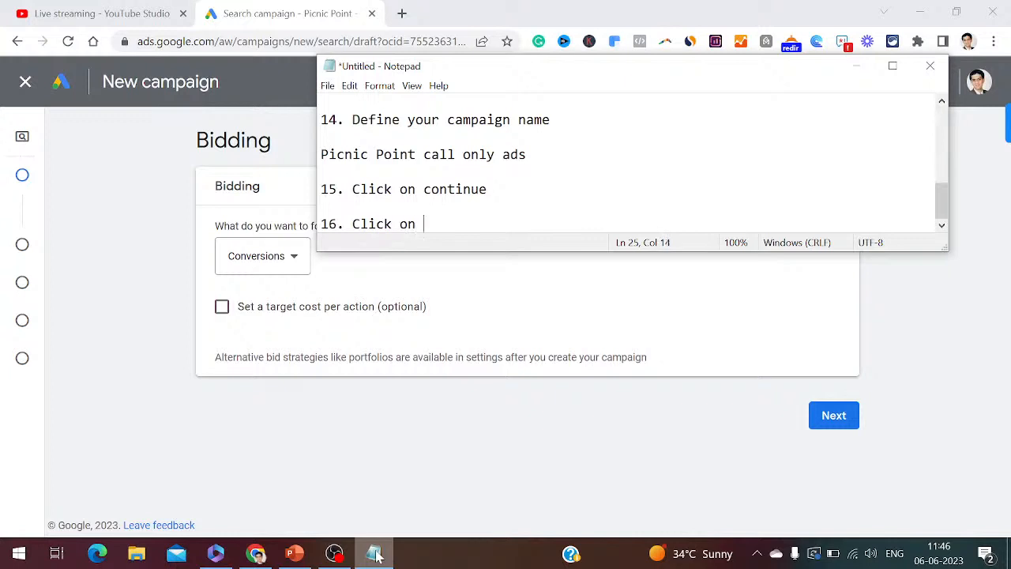
type("Start New")
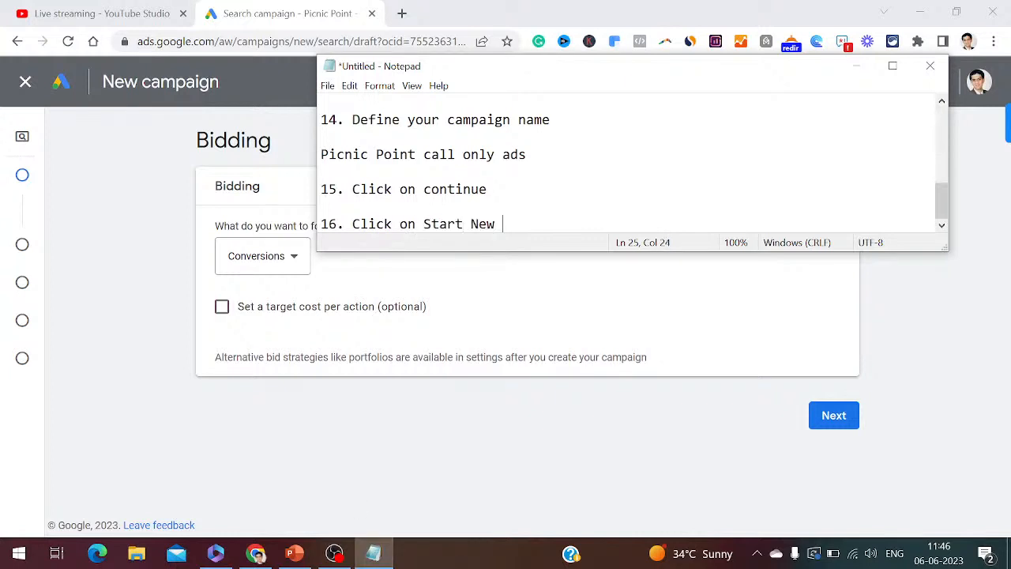
left_click(856, 66)
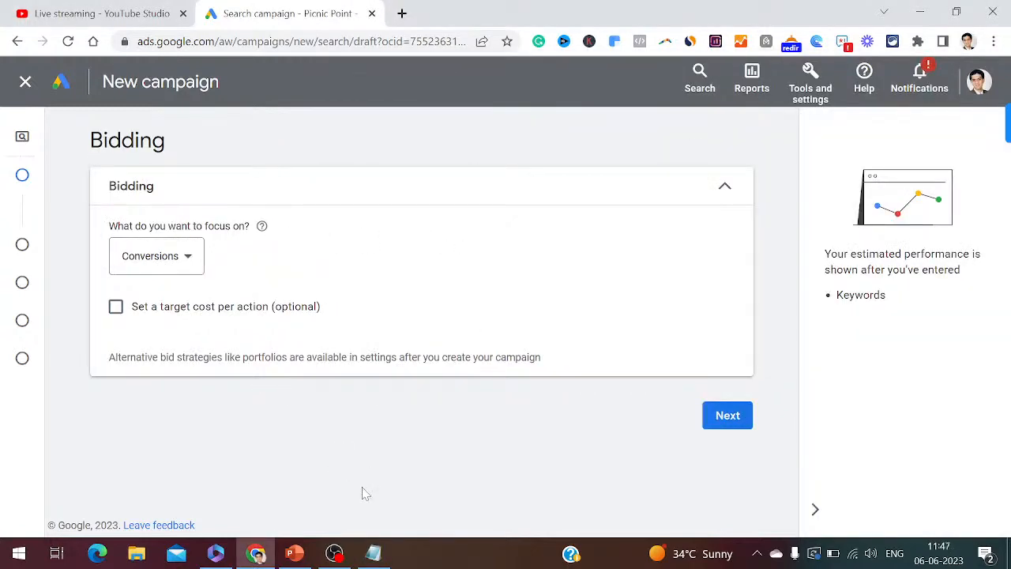
- Note '17. Define your Bidding' and keep Conversions as the bidding focus
left_click(374, 556)
key("Return")
key("Return")
type("17. De")
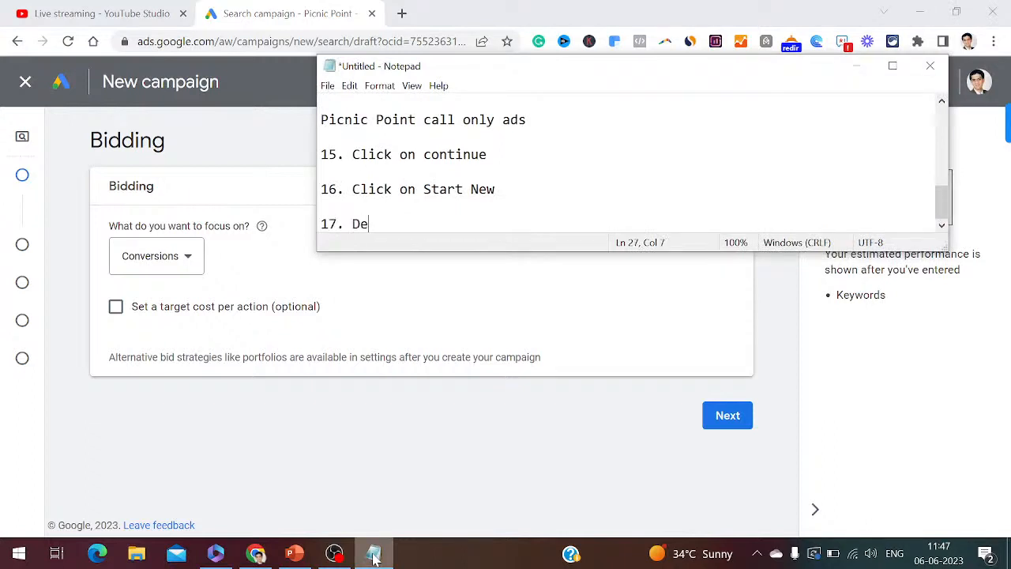
type("fine your Bidding")
key("Return")
key("Return")
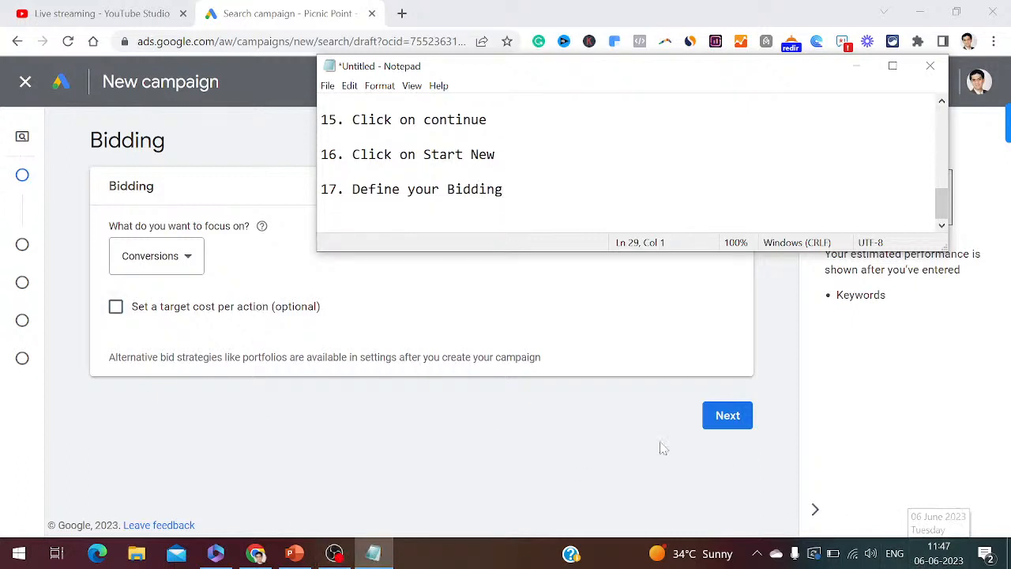
left_click(196, 264)
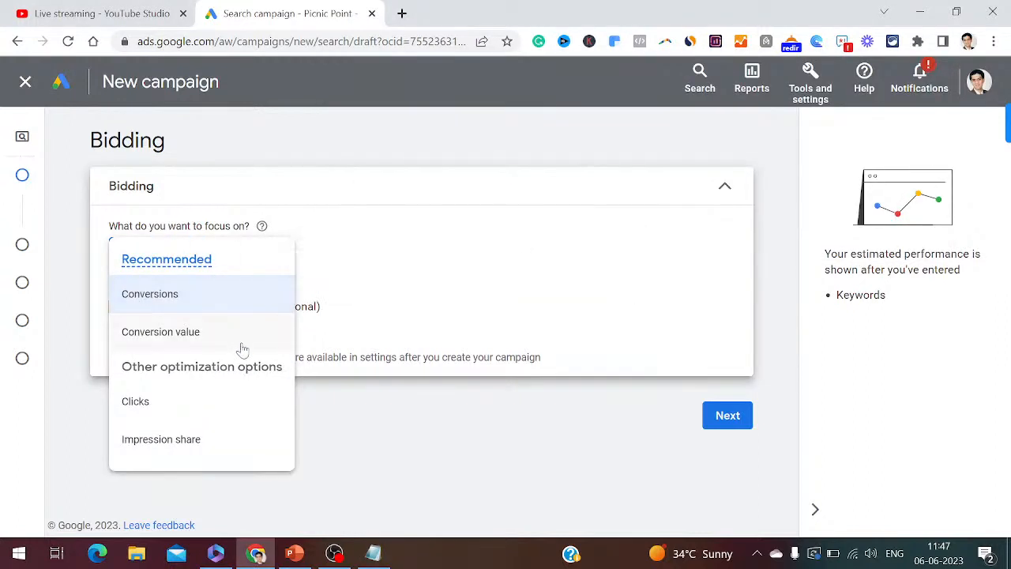
left_click(187, 302)
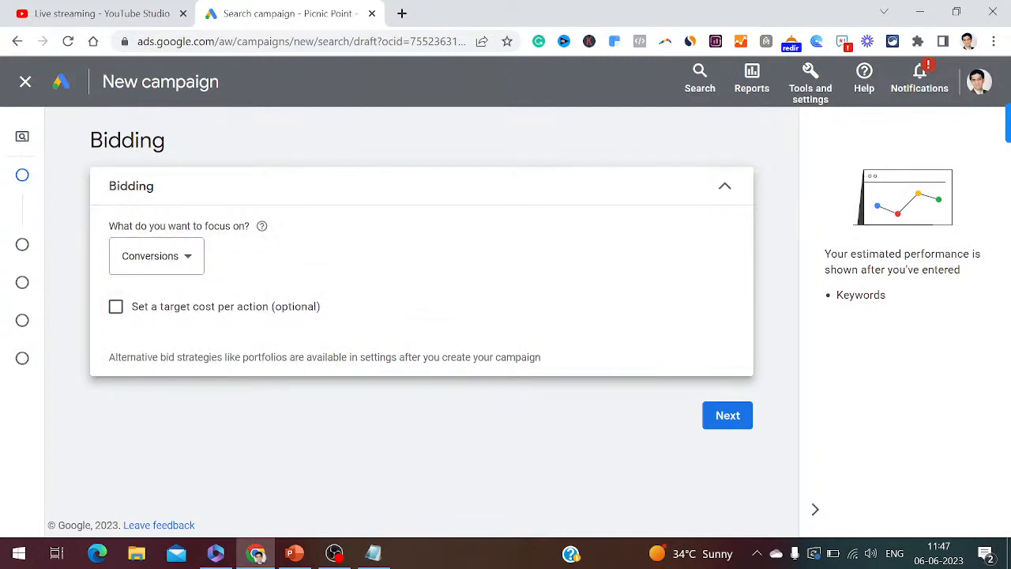
- Note 'Select here as conversions' and turn on 'Set a target cost per action'
left_click(373, 553)
type("Select here as conversions")
key("Return")
key("Return")
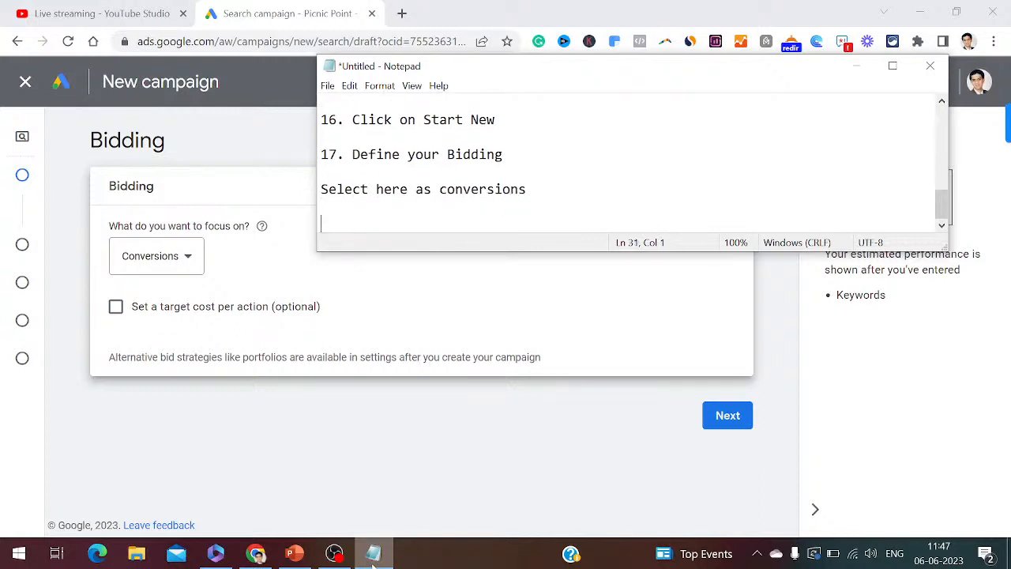
left_click(116, 308)
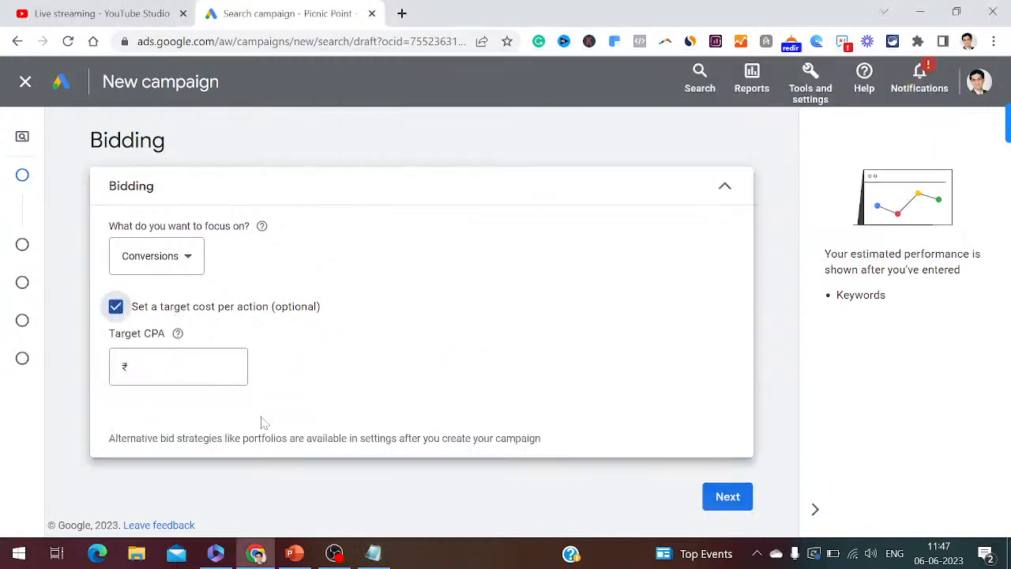
- Note step 18 'Select here as target cost per action' with 'Target CPA: 100 Rs' in Notepad
left_click(373, 556)
type("18. Select here as target cost per action")
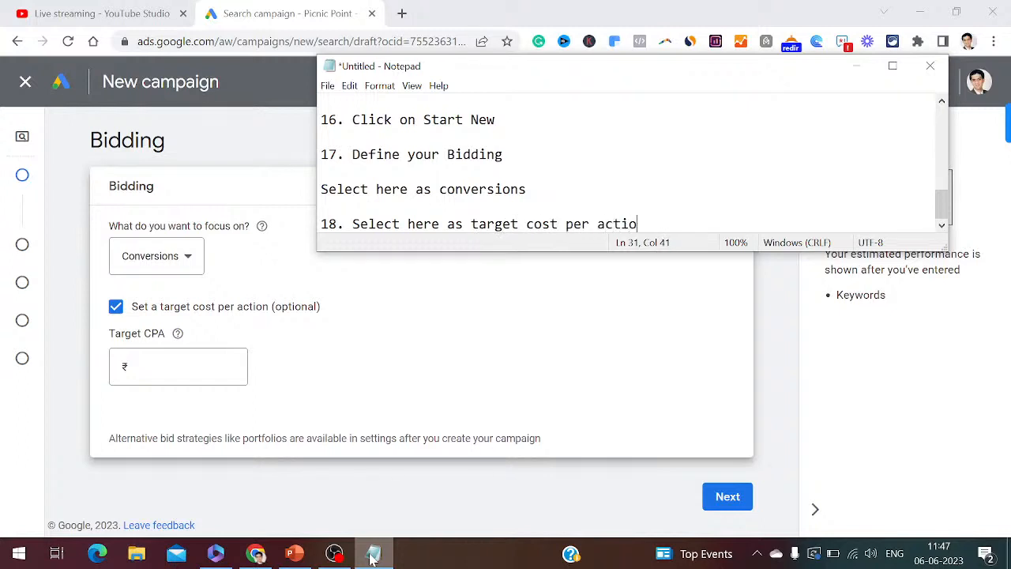
key("Return")
key("Return")
type("Target")
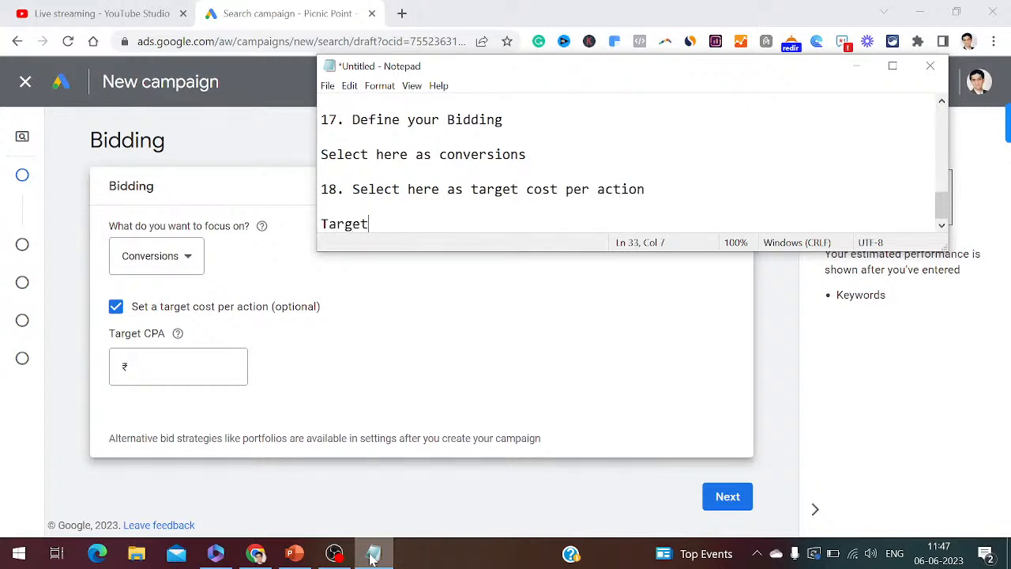
type(" CPA: 100 Rs")
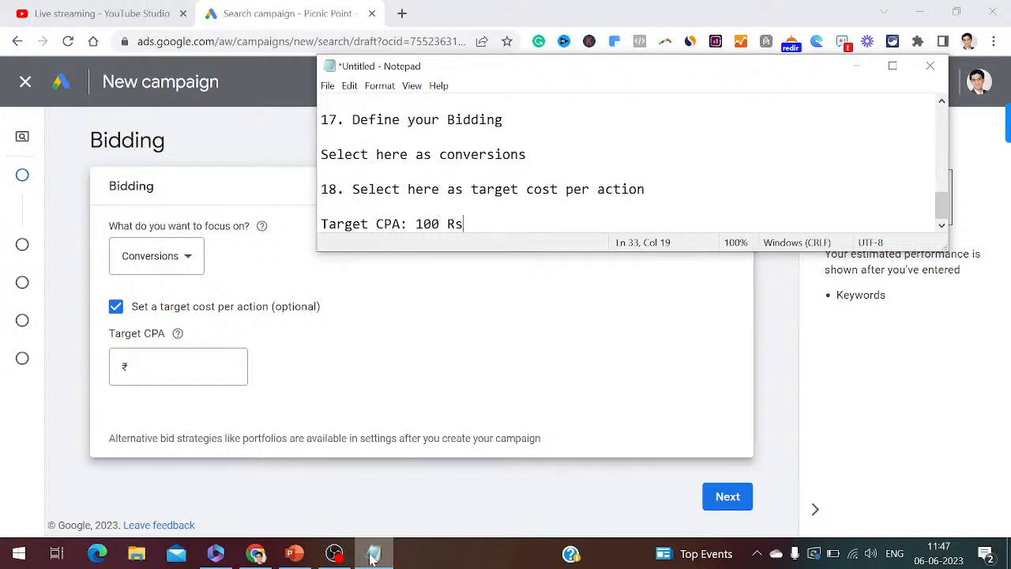
- Enter a target CPA of ₹100, log step 19 'Click on Next', and move on
key("alt+Tab")
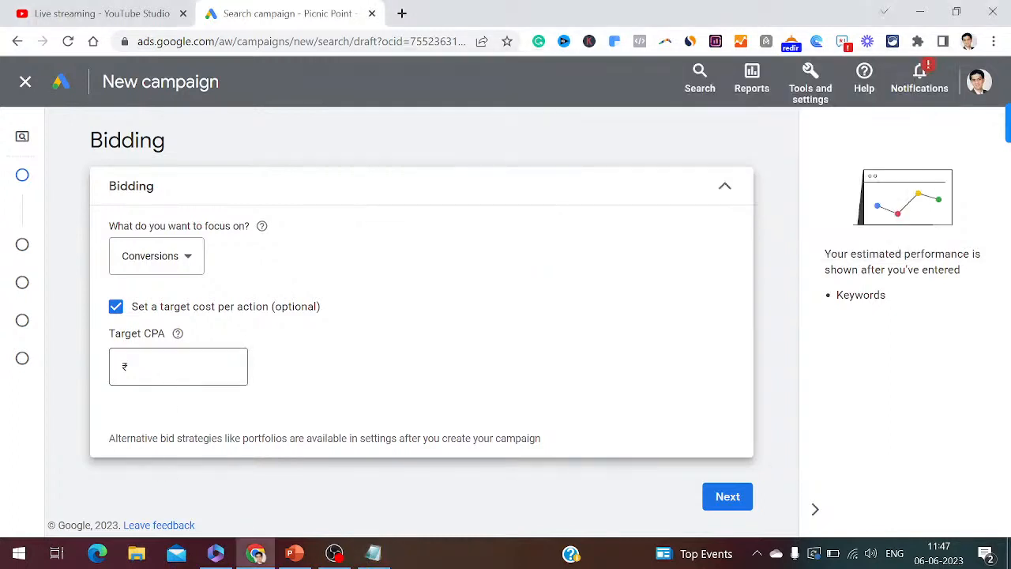
type("100")
left_click(372, 555)
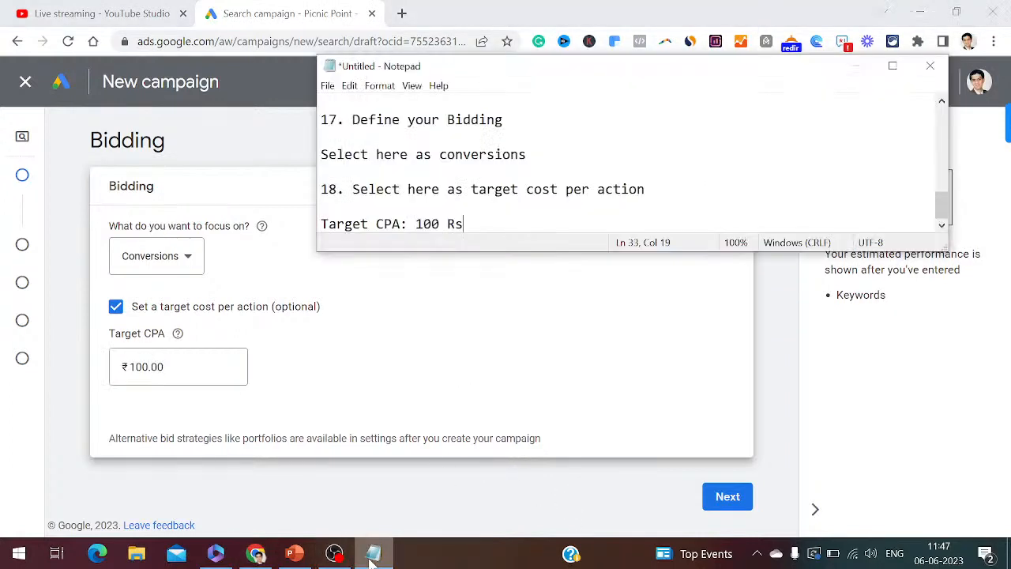
key("Return")
key("Return")
type("19")
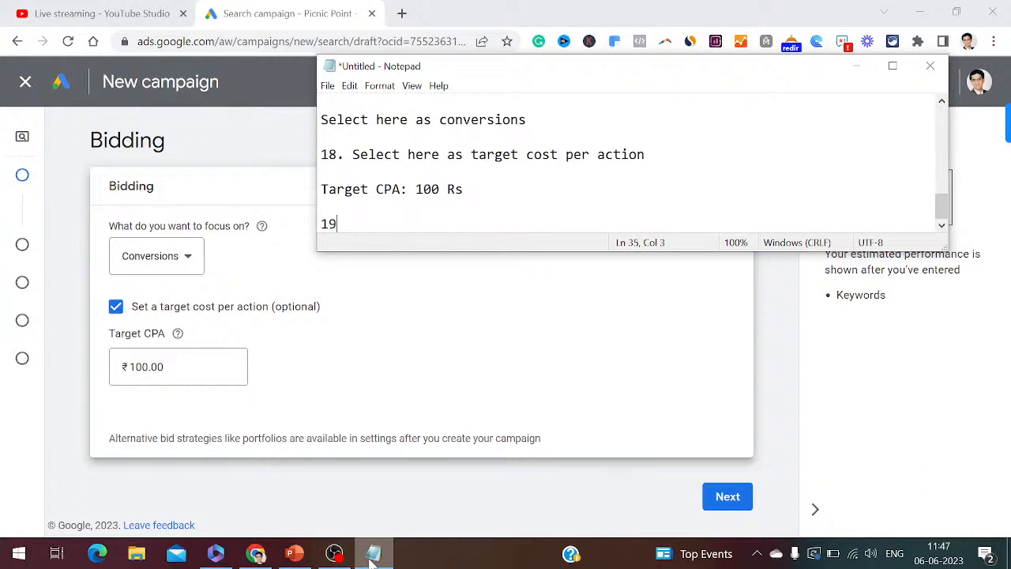
type(". Click on Next")
key("Return")
key("Return")
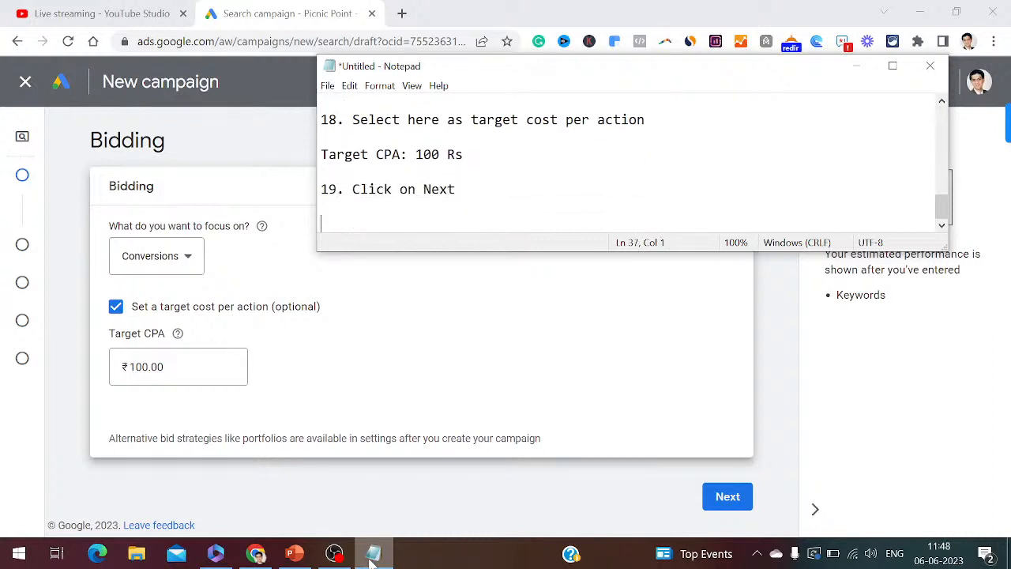
left_click(723, 499)
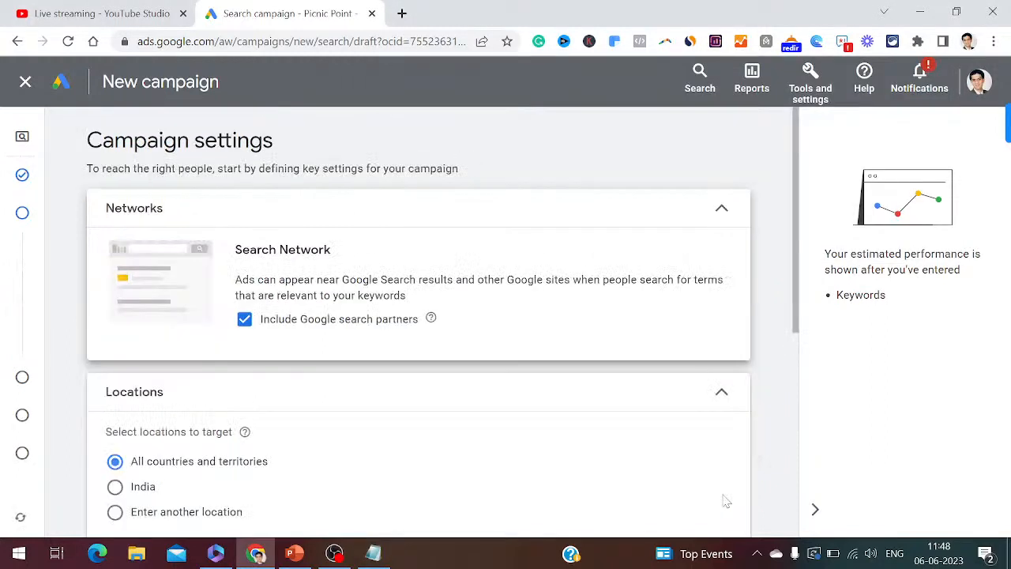
- Note steps 20 'Select search network' and 21 'Select Include Google search partners' in Notepad
left_click(373, 555)
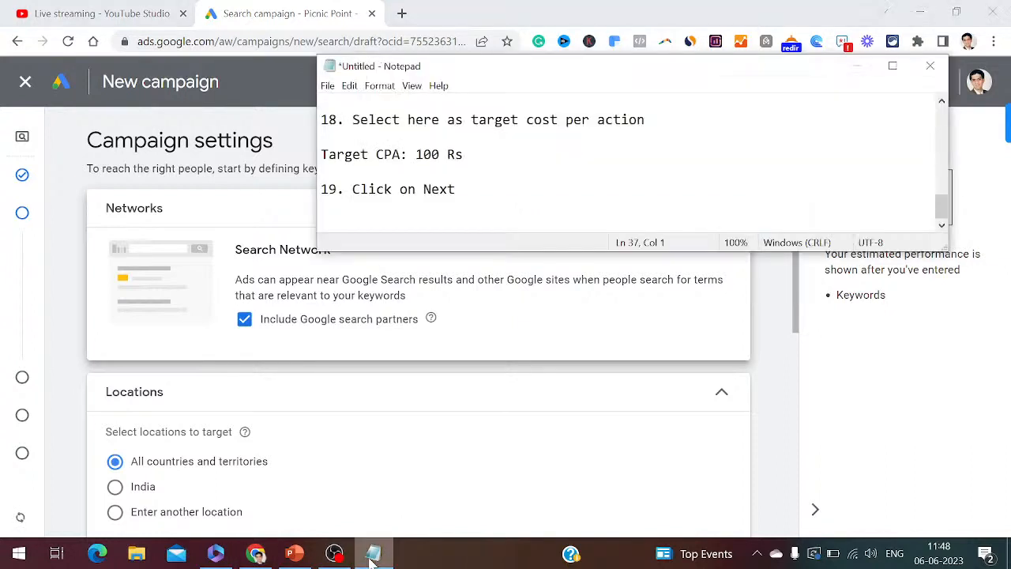
type("20. Select search ")
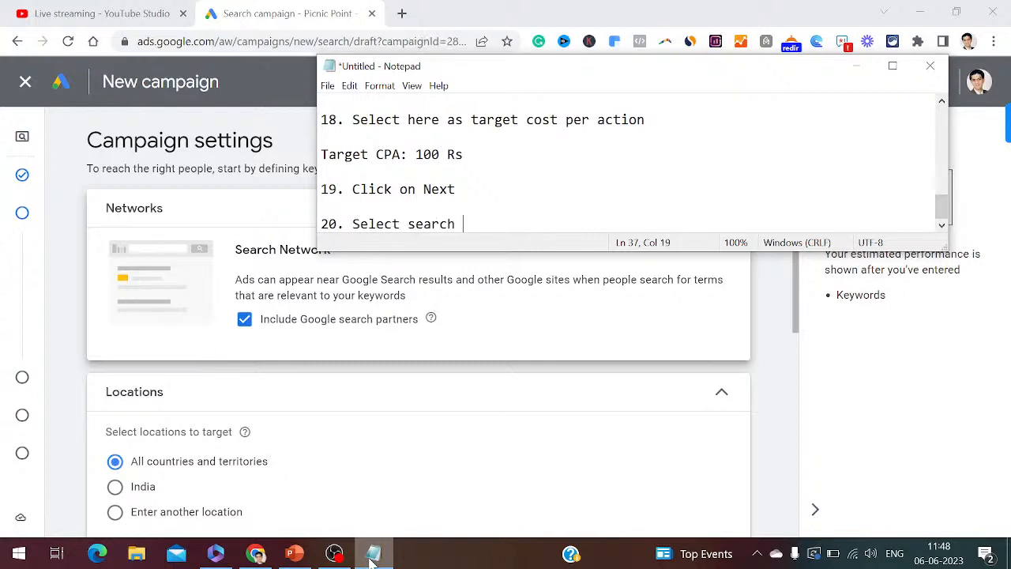
type("network")
key("Return")
key("Return")
type("21. Select Incl")
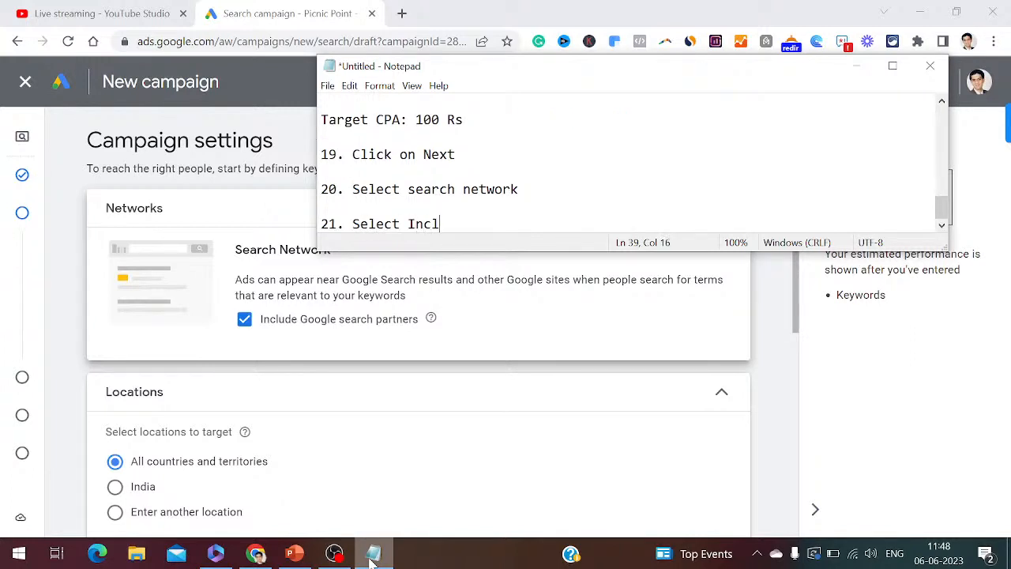
type("ude Google searc")
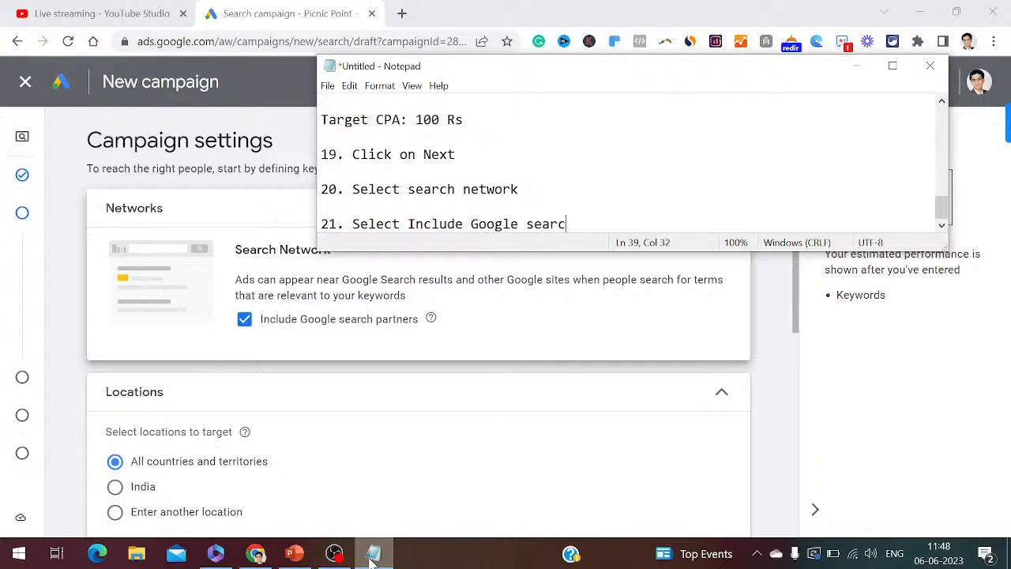
type("h partnwers")
key("BackSpace")
key("BackSpace")
key("BackSpace")
key("BackSpace")
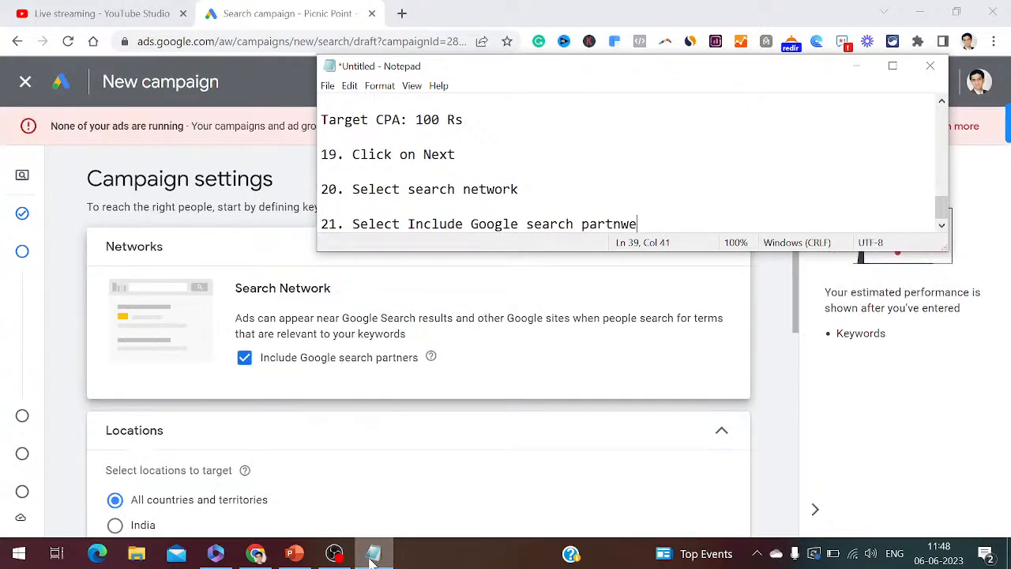
type("ers")
key("Return")
key("Return")
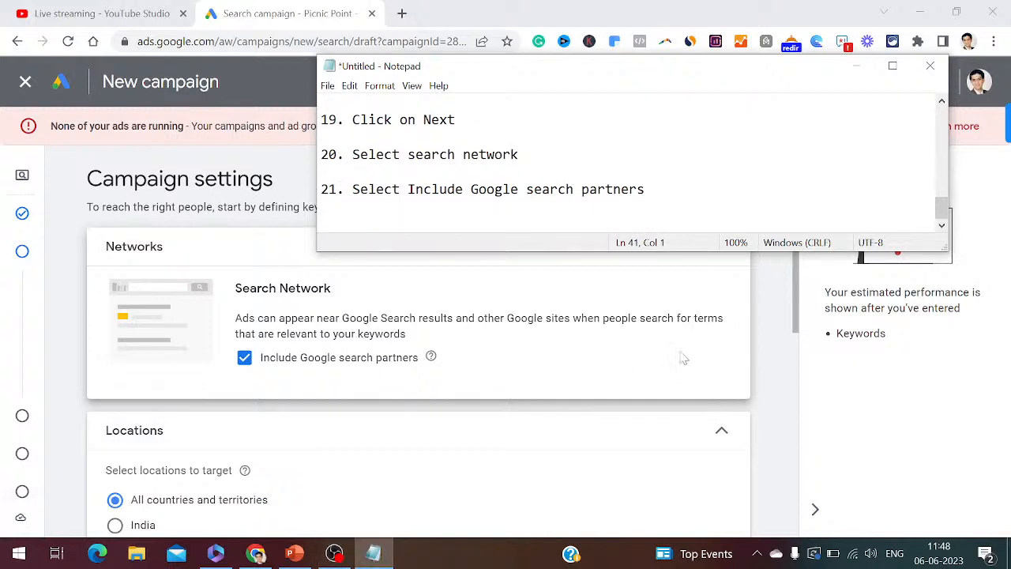
- Scroll the campaign settings down to Locations and note step 22 'Define your locations'
left_click(798, 338)
left_click_drag(797, 335, 796, 355)
left_click(374, 556)
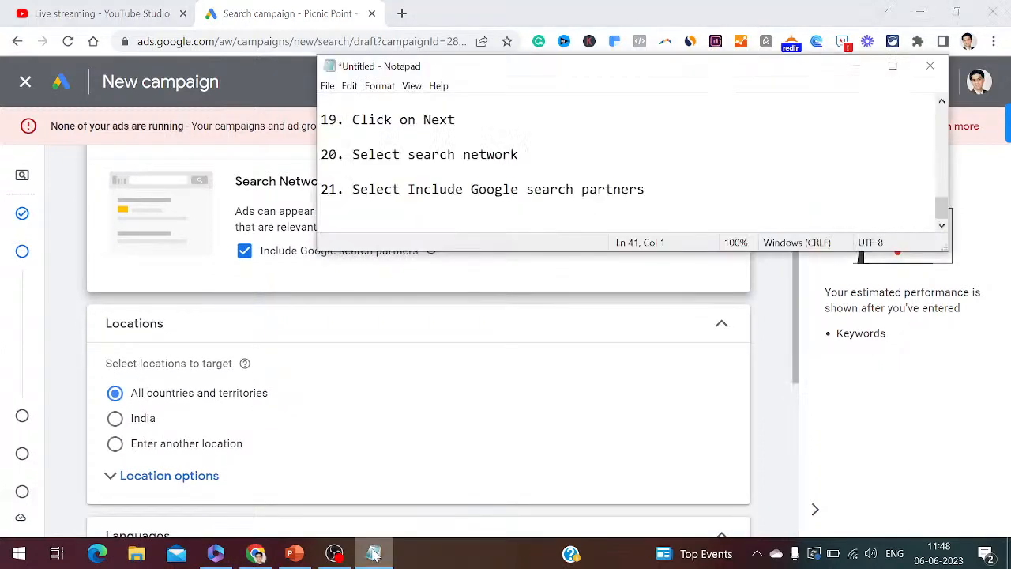
type("22. Define your l")
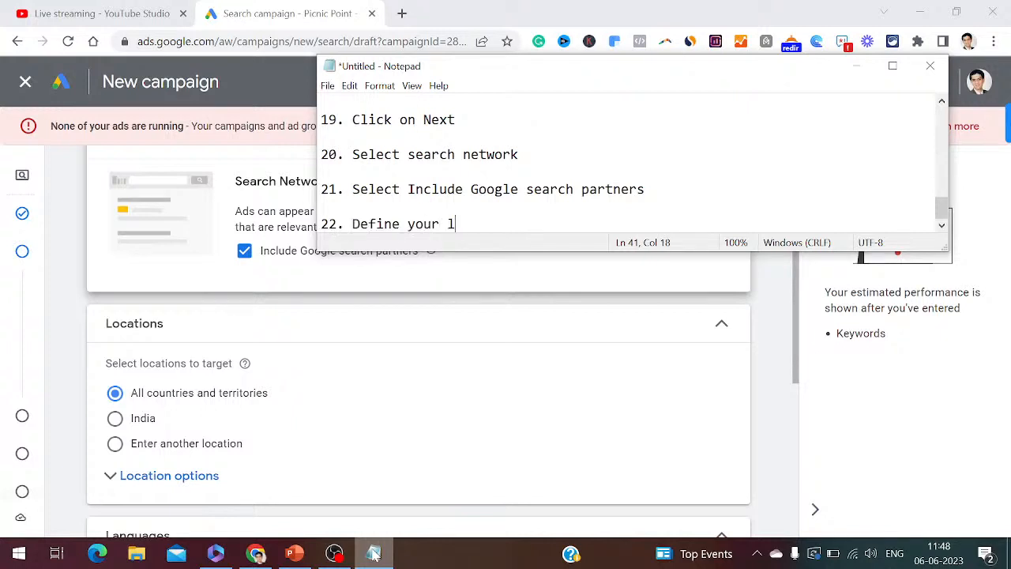
type("ocations")
key("Return")
key("Return")
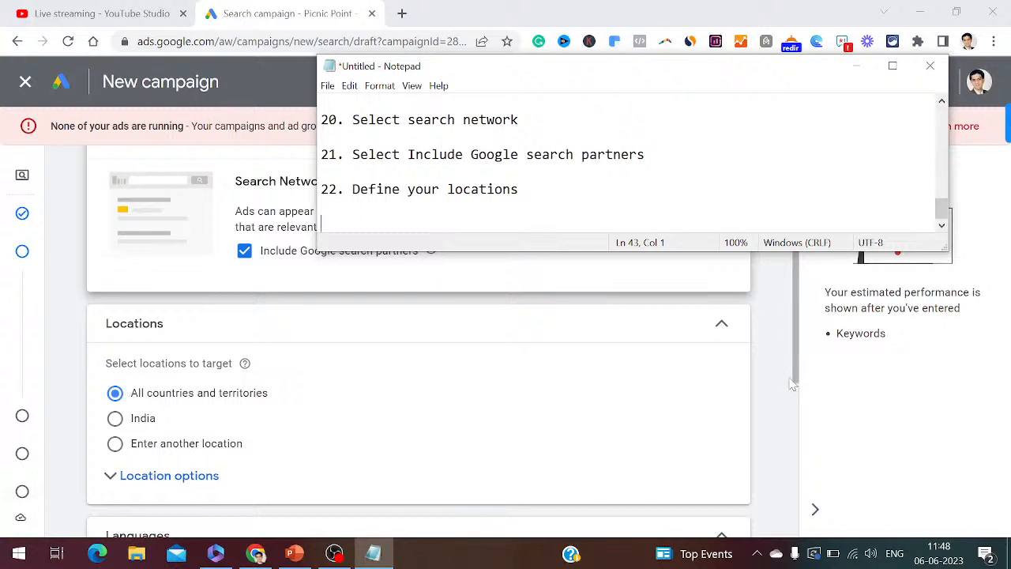
left_click_drag(798, 377, 798, 404)
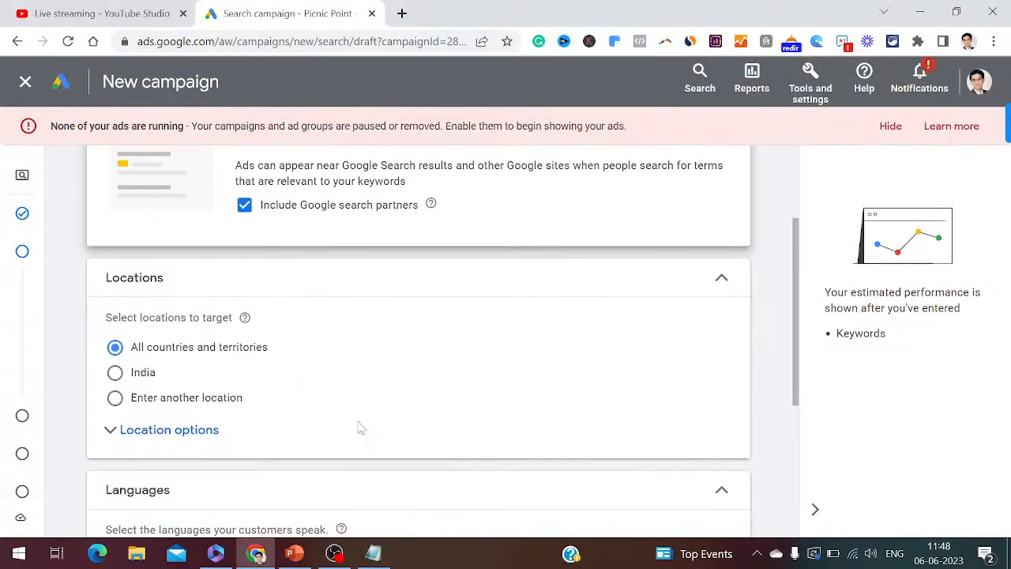
- Target the city Solapur, Maharashtra, India and record the location in Notepad
left_click(117, 399)
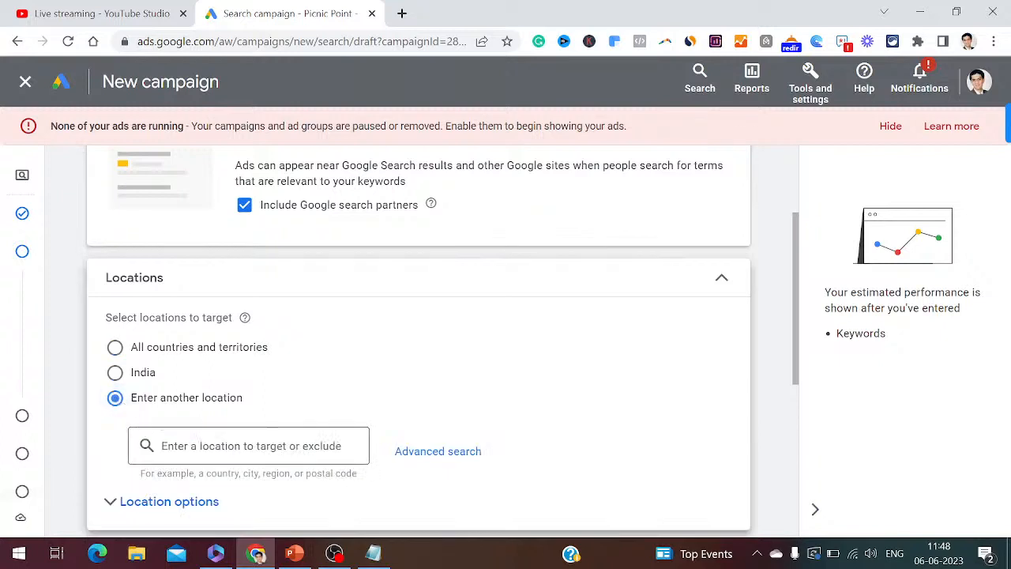
type("Solapur")
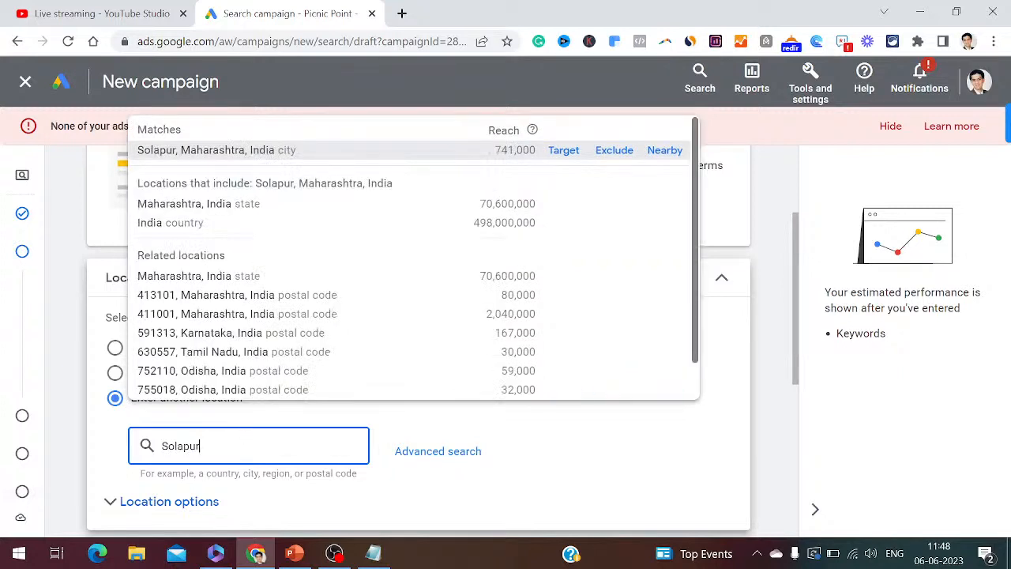
left_click(566, 152)
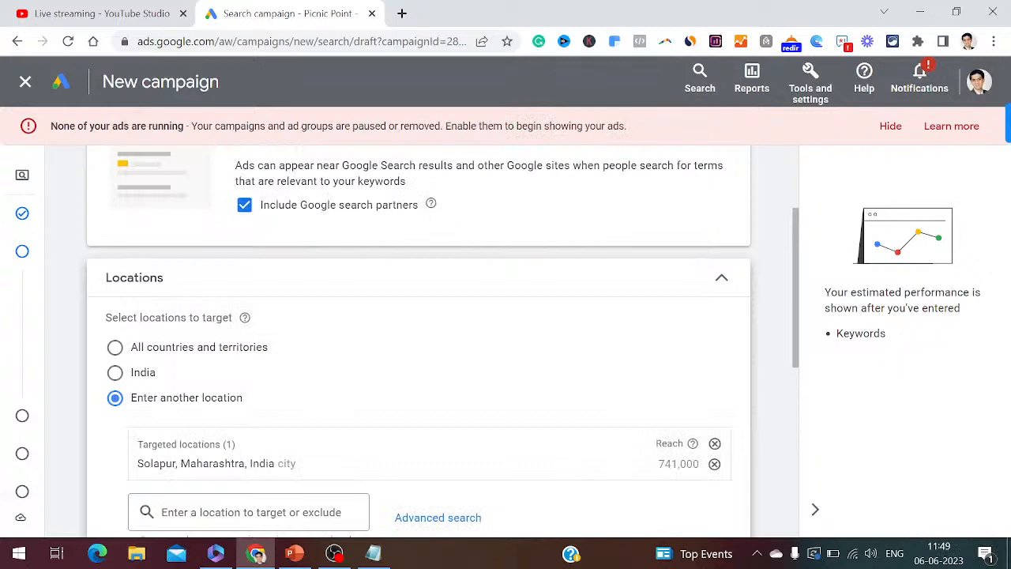
left_click(376, 556)
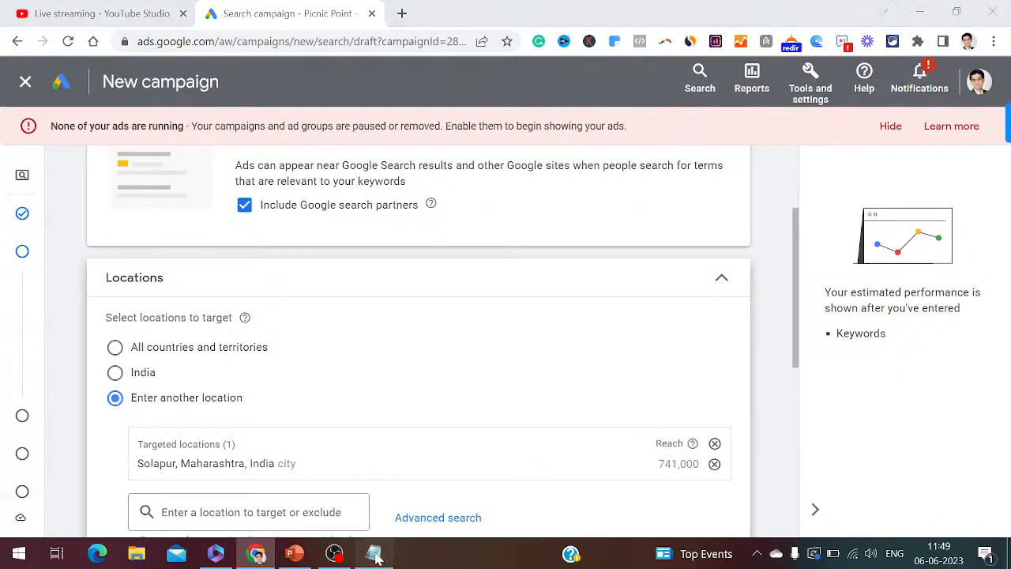
key("BackSpace")
key("BackSpace")
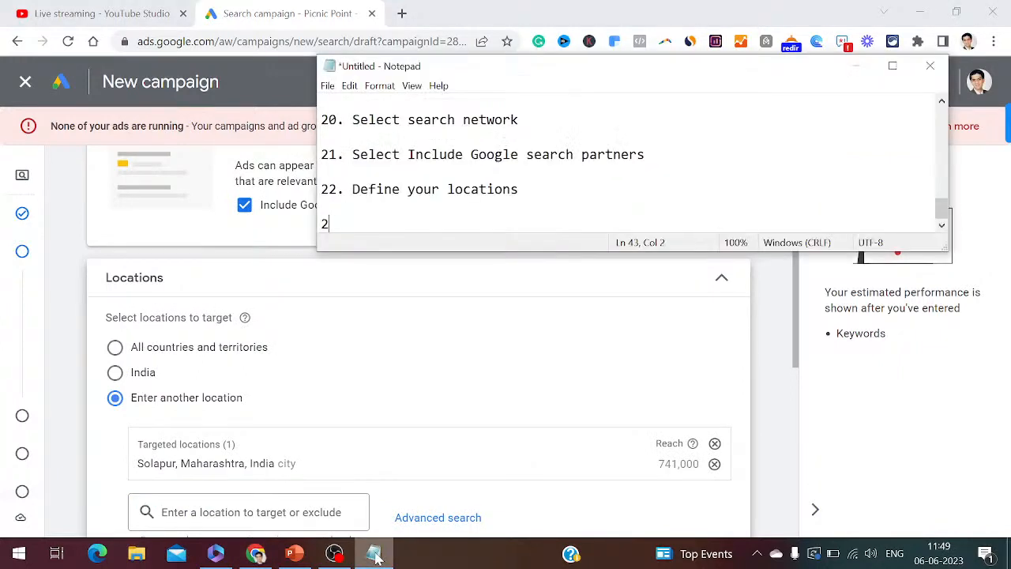
type("Enter here as S")
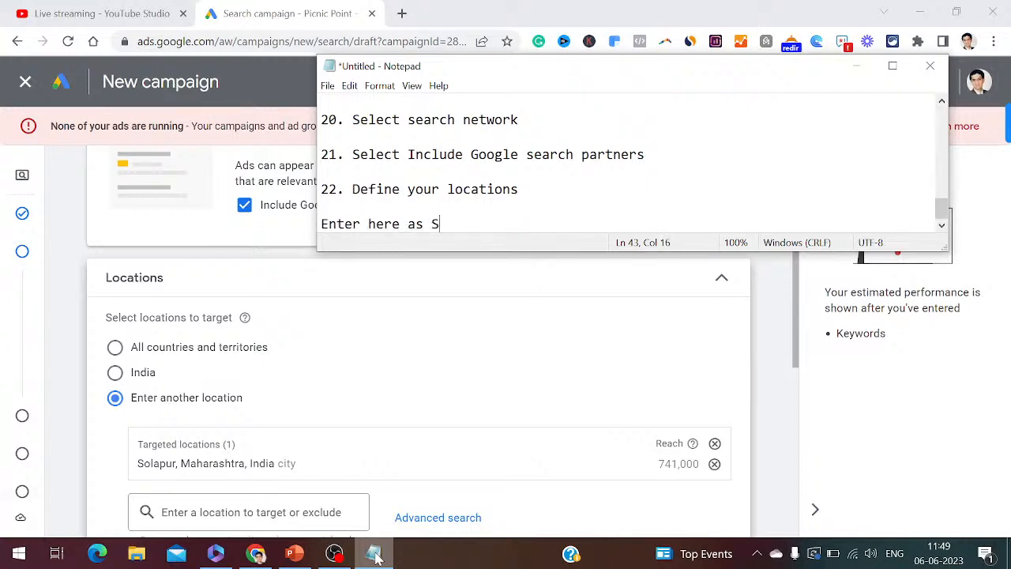
type("olapur, Maharashtra")
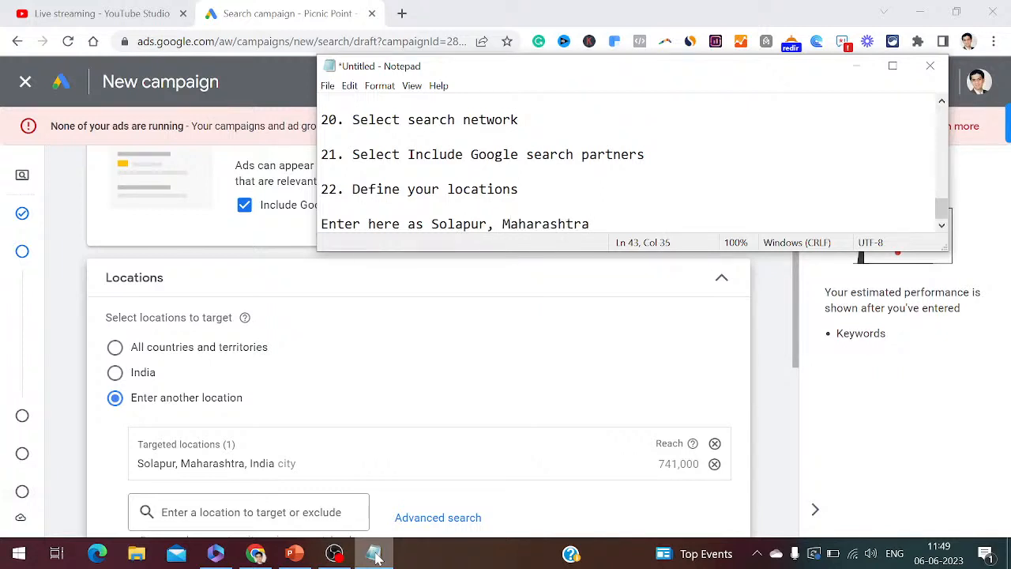
type(", India")
- Expand Location options to show Presence or interest targeting
left_click(798, 366)
left_click_drag(798, 366, 798, 446)
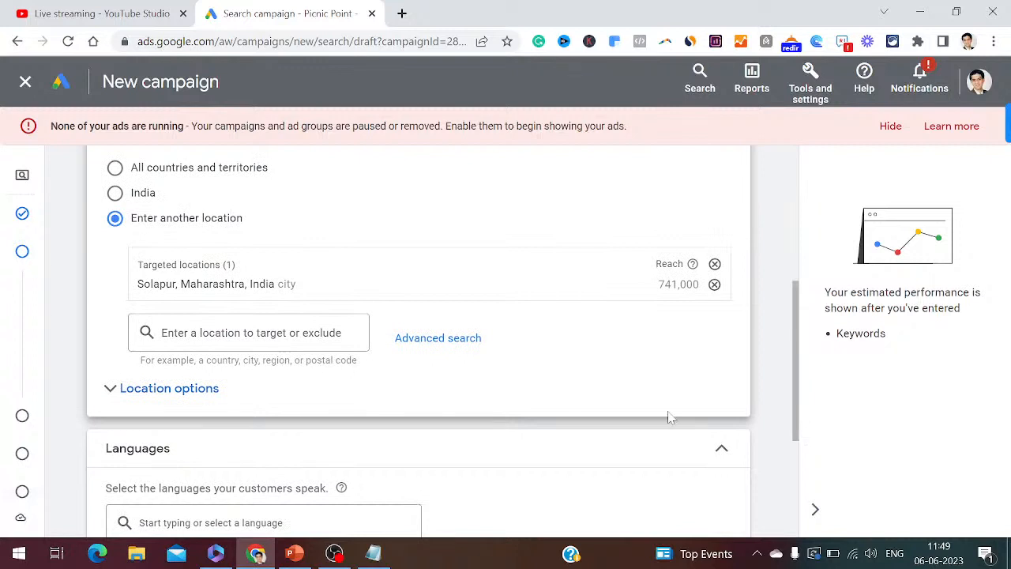
left_click(172, 399)
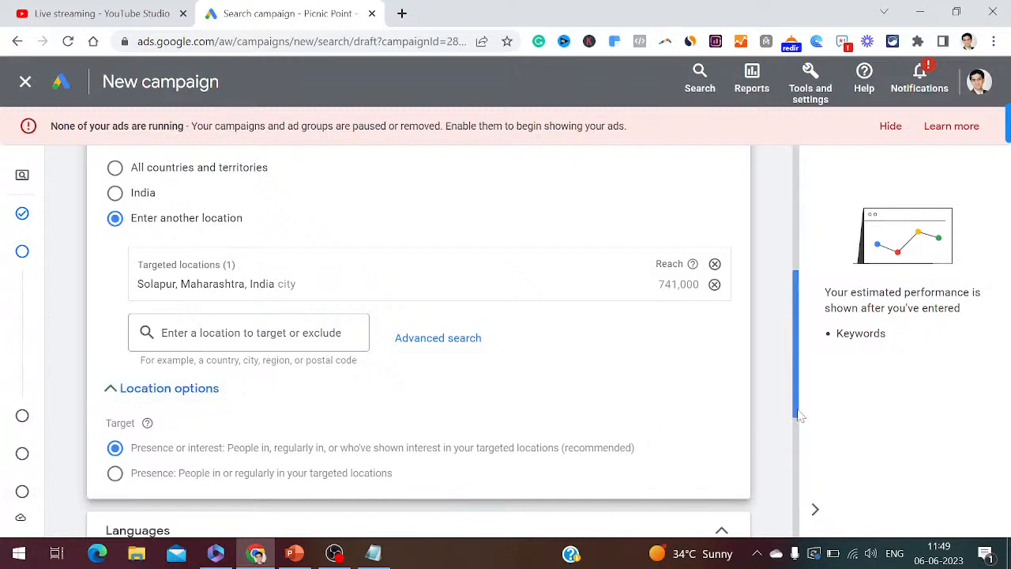
left_click_drag(799, 415, 800, 467)
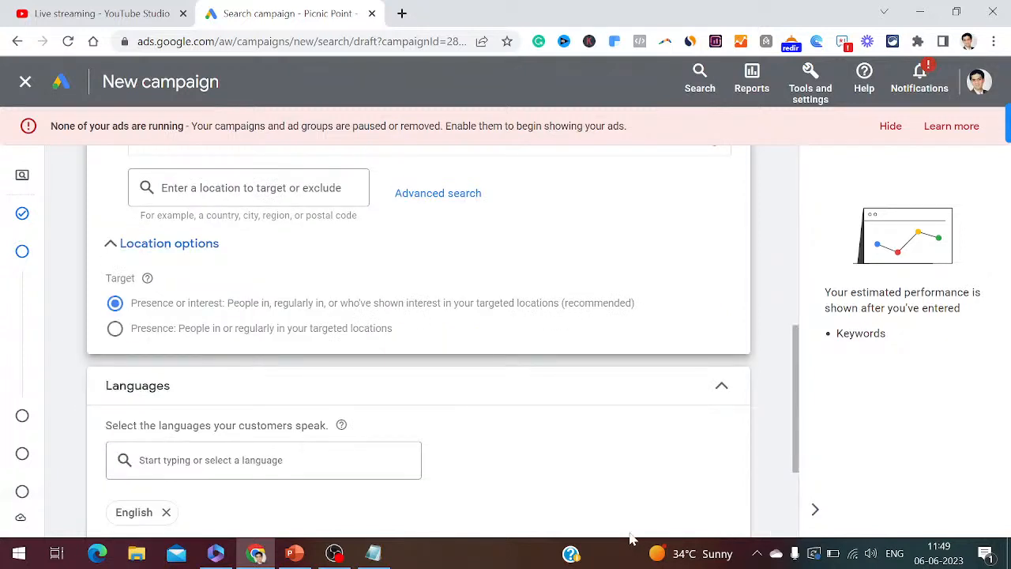
- Note step 23 'Define your Languages' with 'English, Hindi, Marathi' in Notepad
left_click(380, 556)
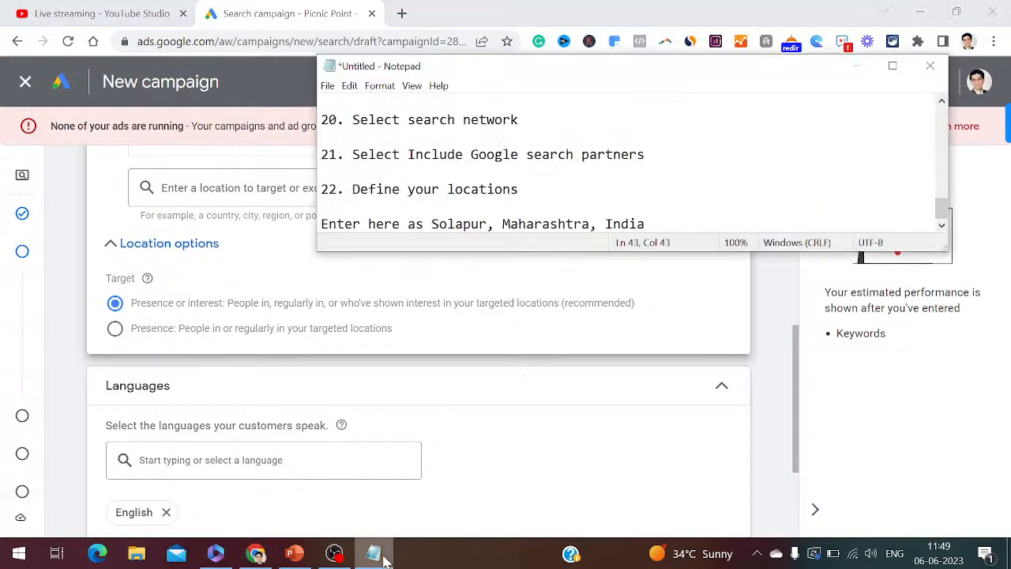
key("Return")
key("Return")
type("23. Define your ")
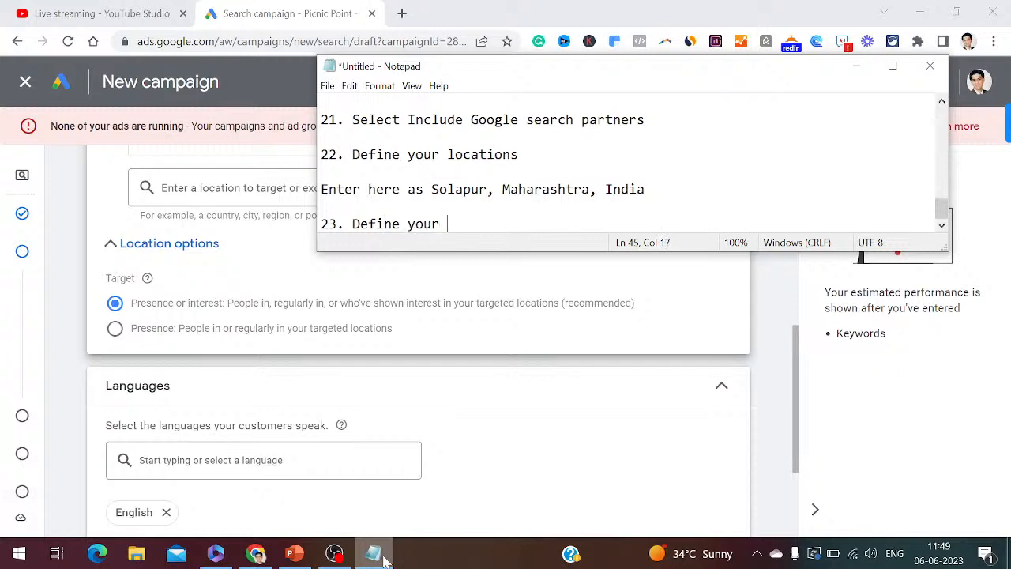
type("Languages")
key("BackSpace")
key("BackSpace")
key("BackSpace")
key("BackSpace")
key("BackSpace")
type("uages")
key("Return")
key("Return")
type("English, Hindi, Marathi")
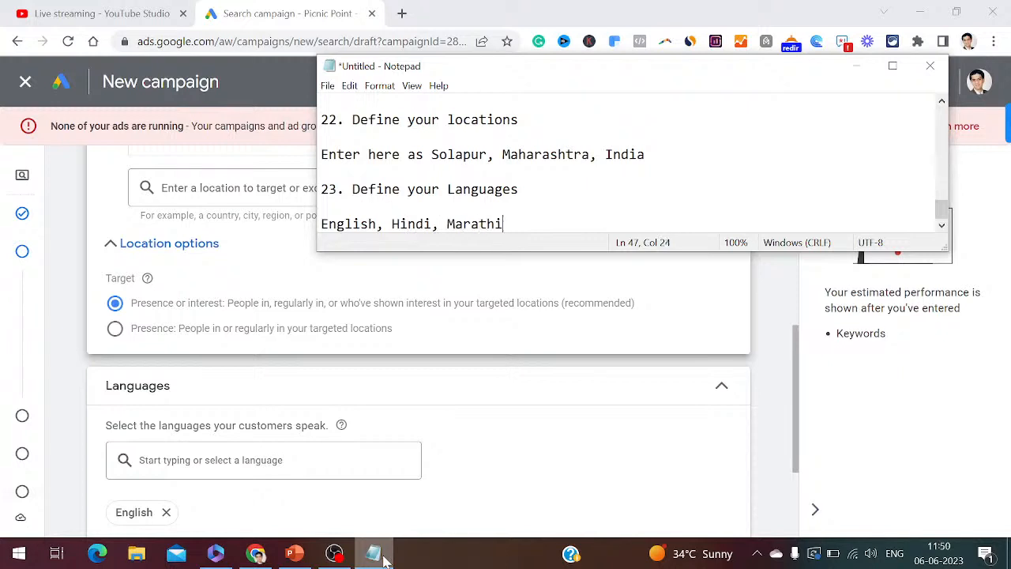
- Add Hindi and Marathi to the campaign languages alongside English
left_click(263, 460)
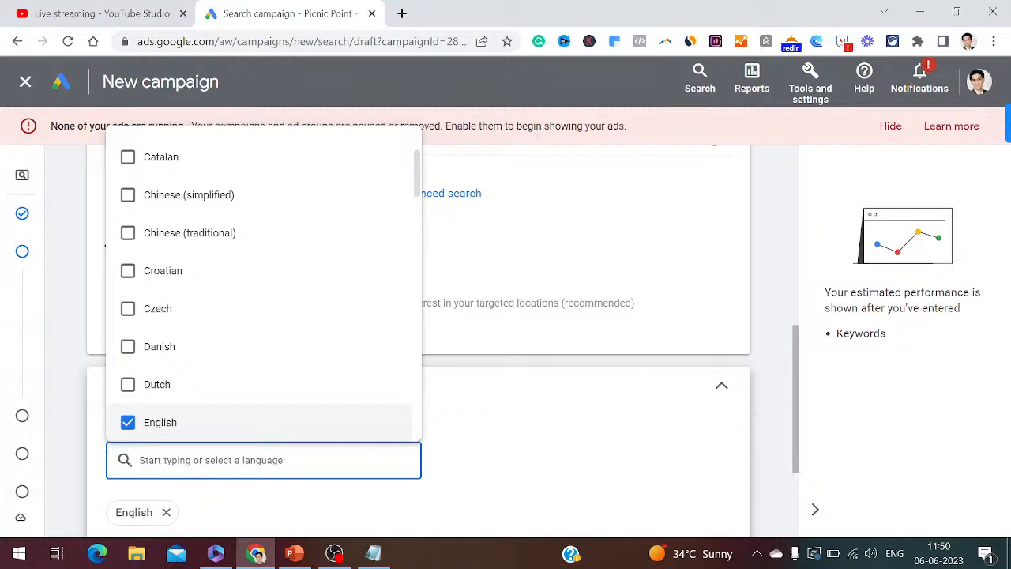
type("Hindi")
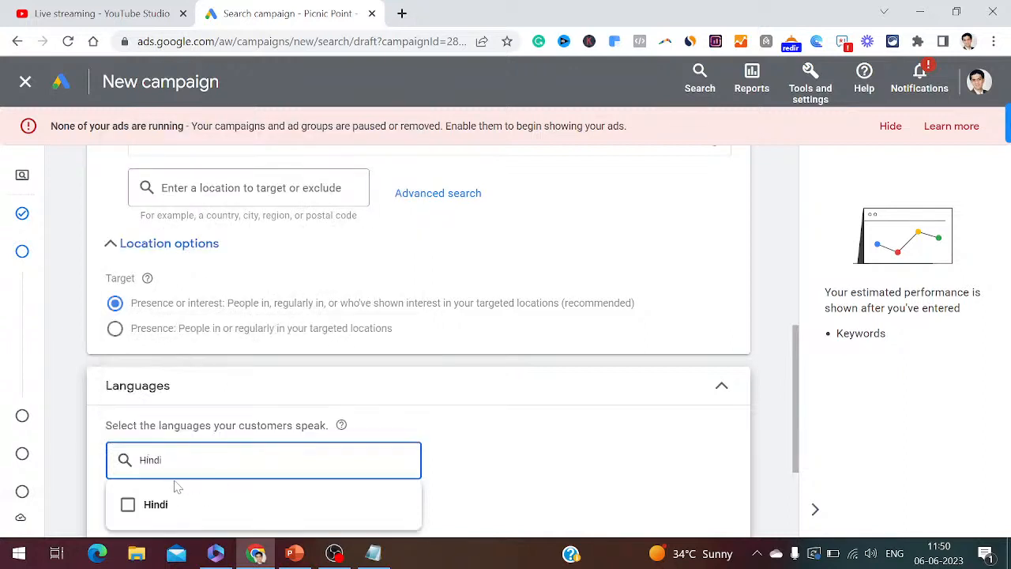
left_click(128, 504)
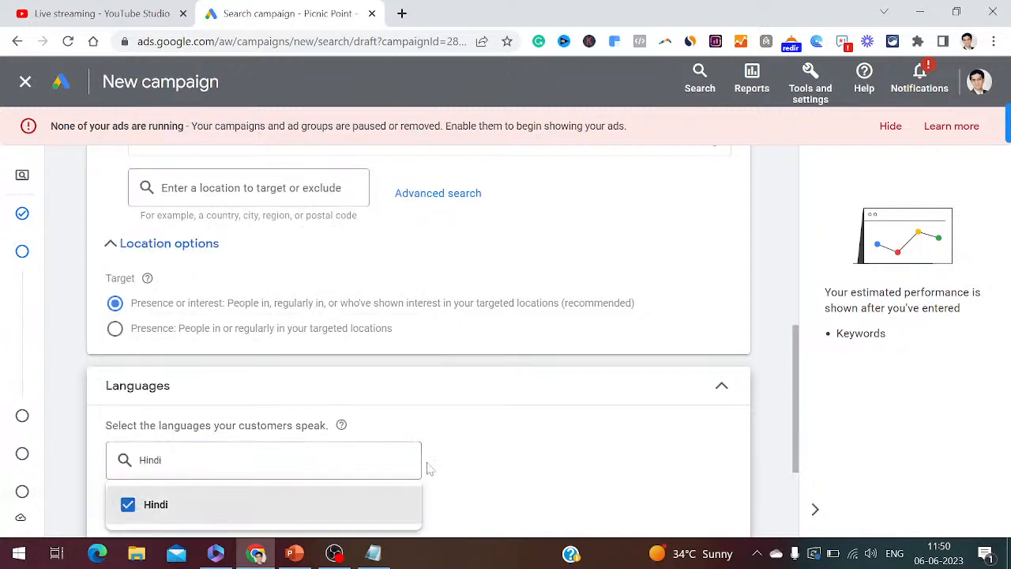
left_click(567, 470)
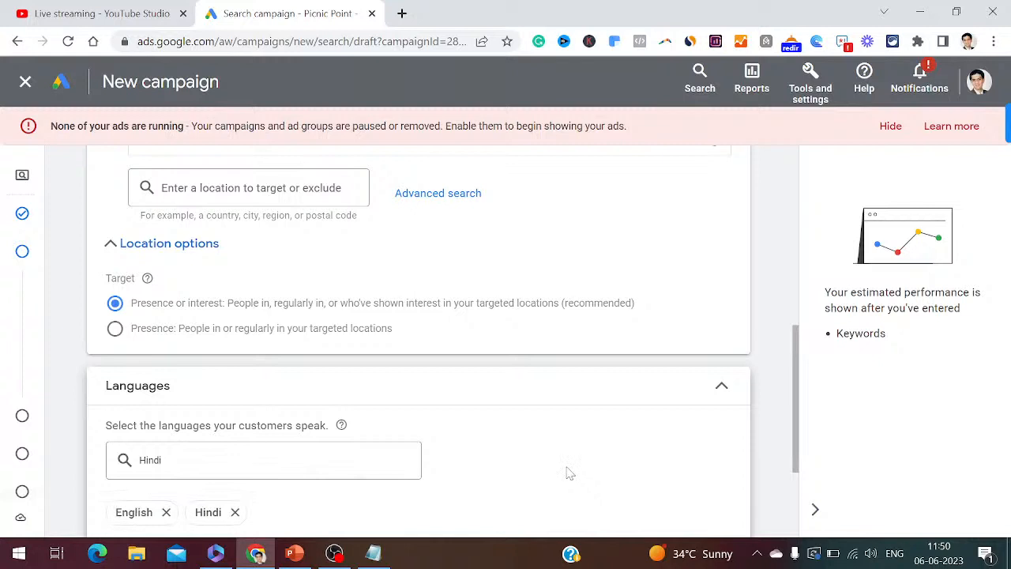
left_click(277, 451)
key("BackSpace")
key("BackSpace")
key("BackSpace")
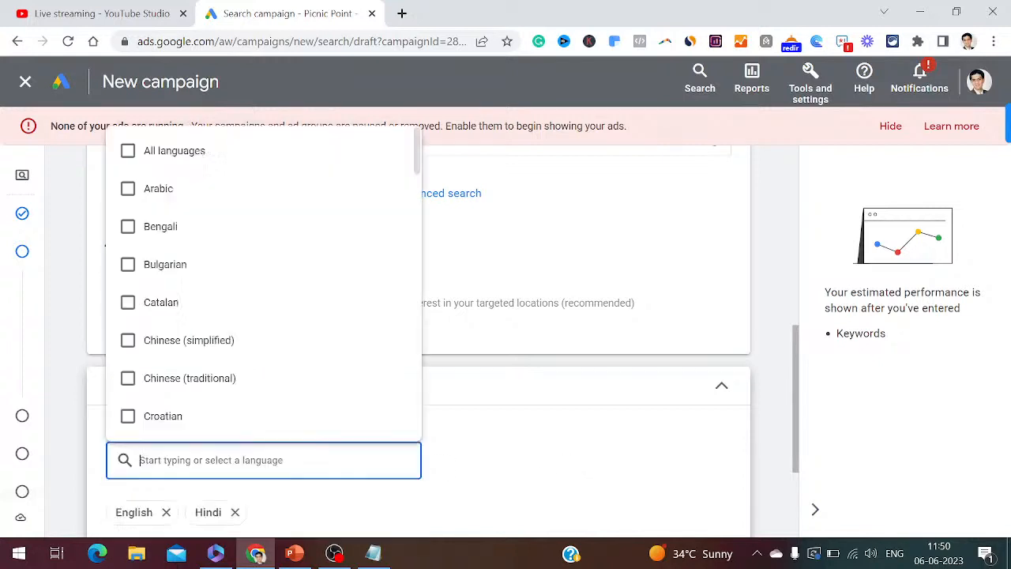
type("Marathi")
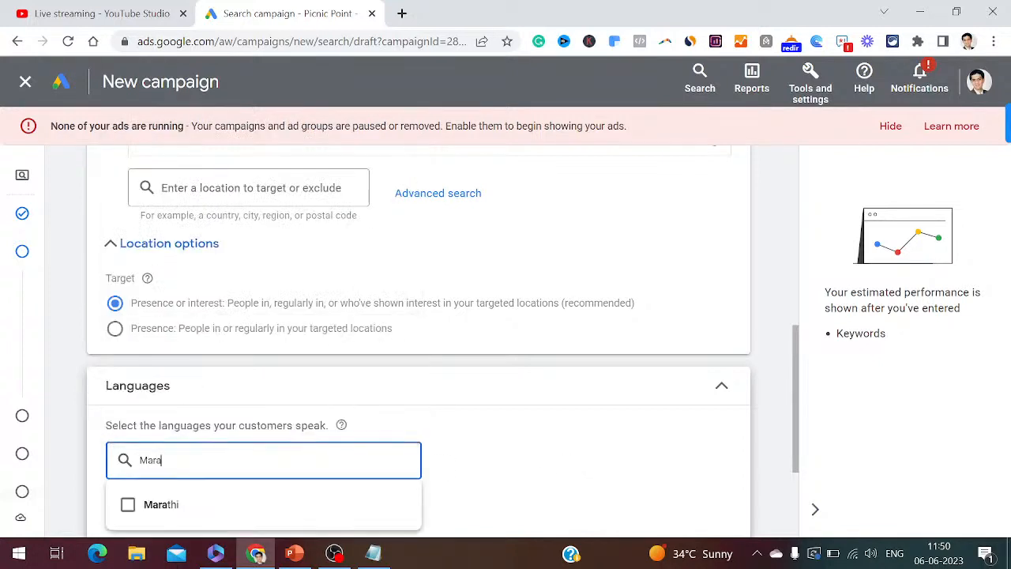
left_click(128, 504)
left_click(541, 468)
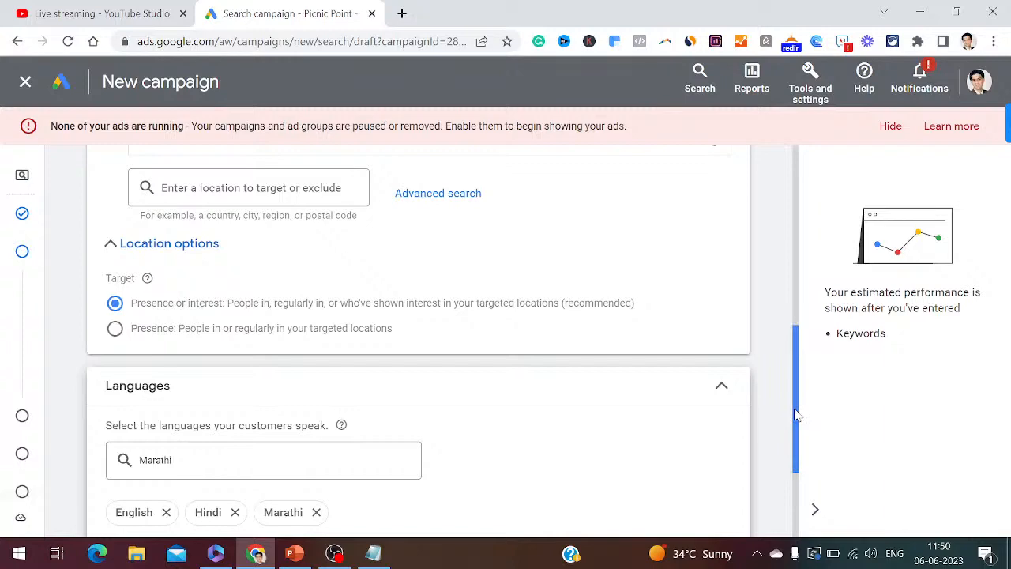
scroll(537, 479, "down", 2)
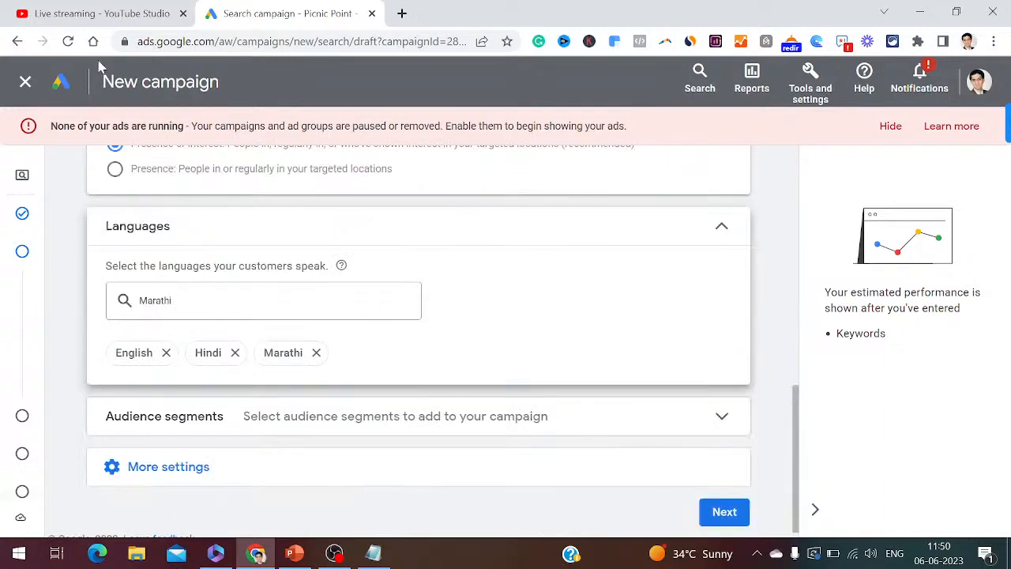
- Note step 24 'Define your audience segments' in Notepad
left_click(93, 10)
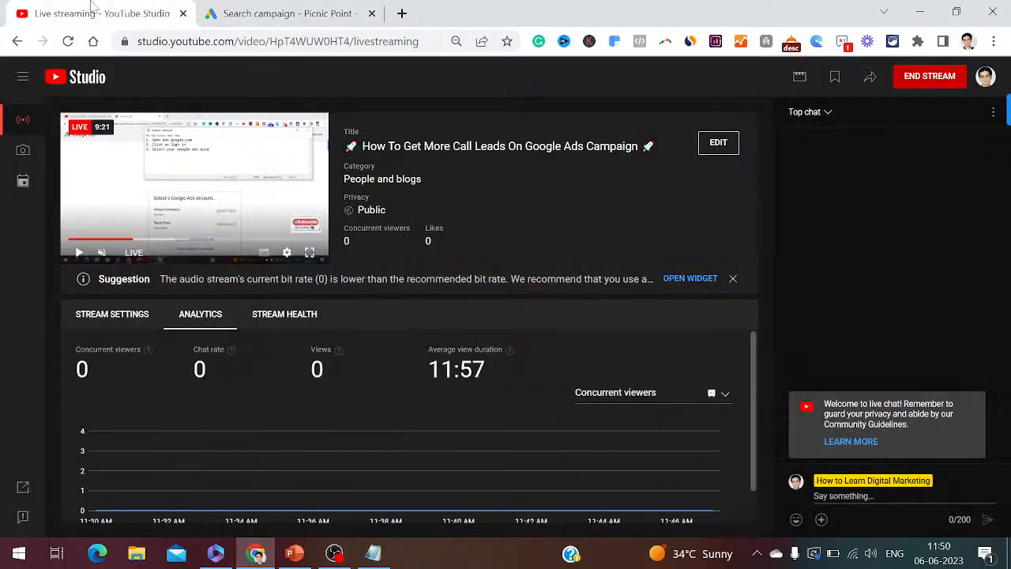
left_click(350, 8)
left_click(372, 555)
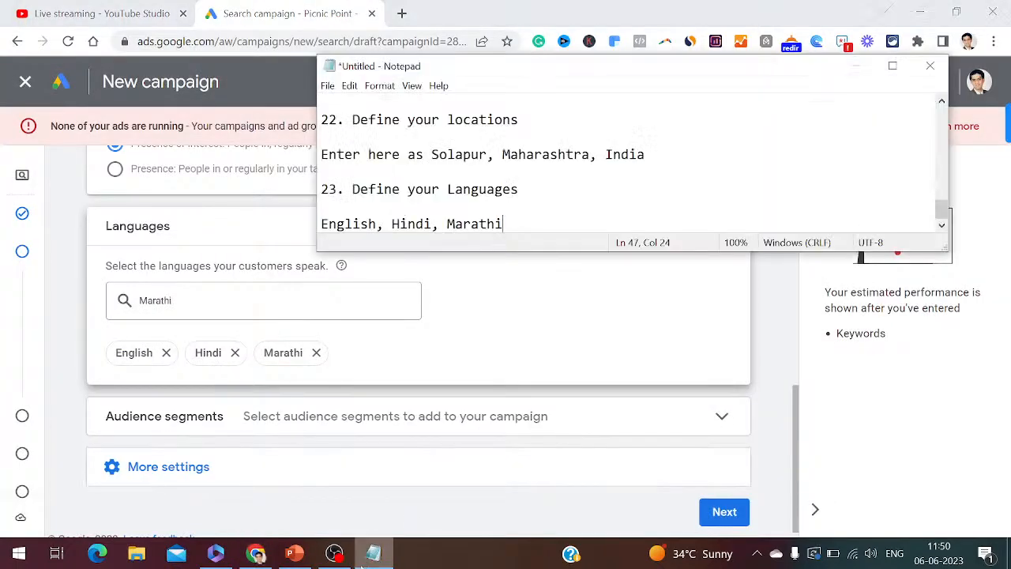
key("Return")
key("Return")
type("24")
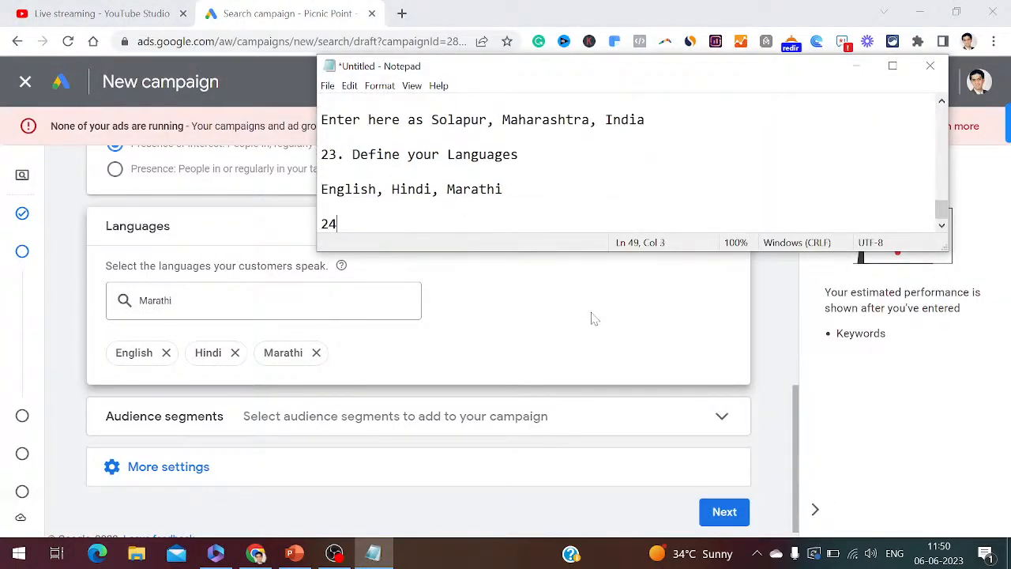
type(". Defo")
type("ine ")
type("your audience ")
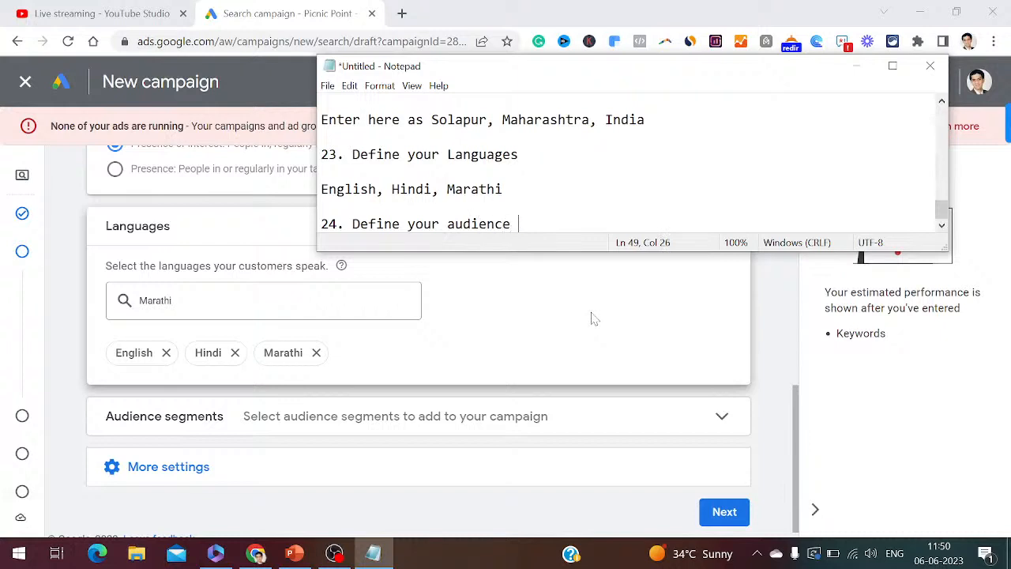
type("segments")
key("Return")
key("Return")
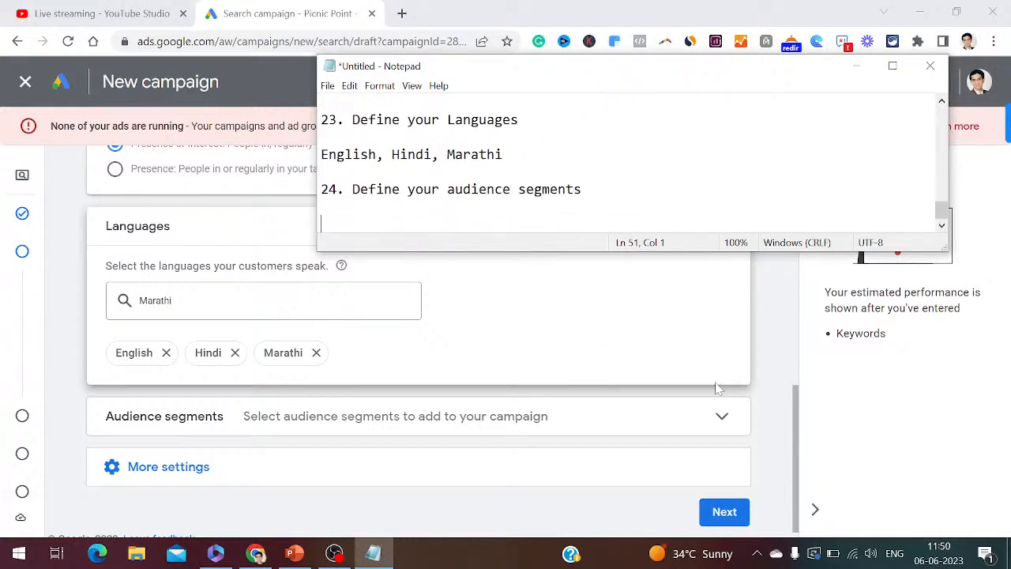
- Expand Audience segments, note 'Select audience segments to add to your campaign', and open Audience Manager
left_click(722, 418)
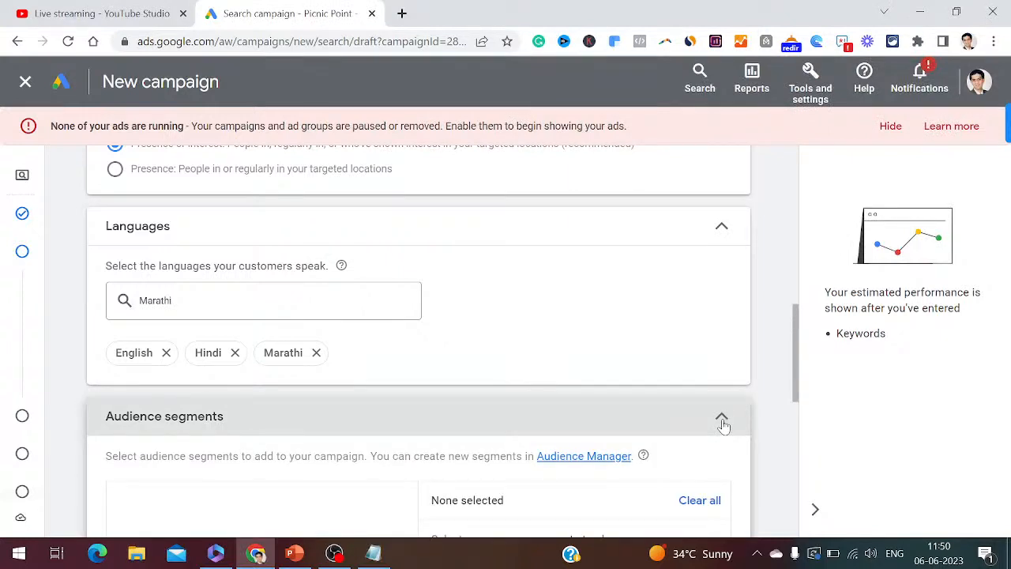
left_click(375, 553)
type("Select a")
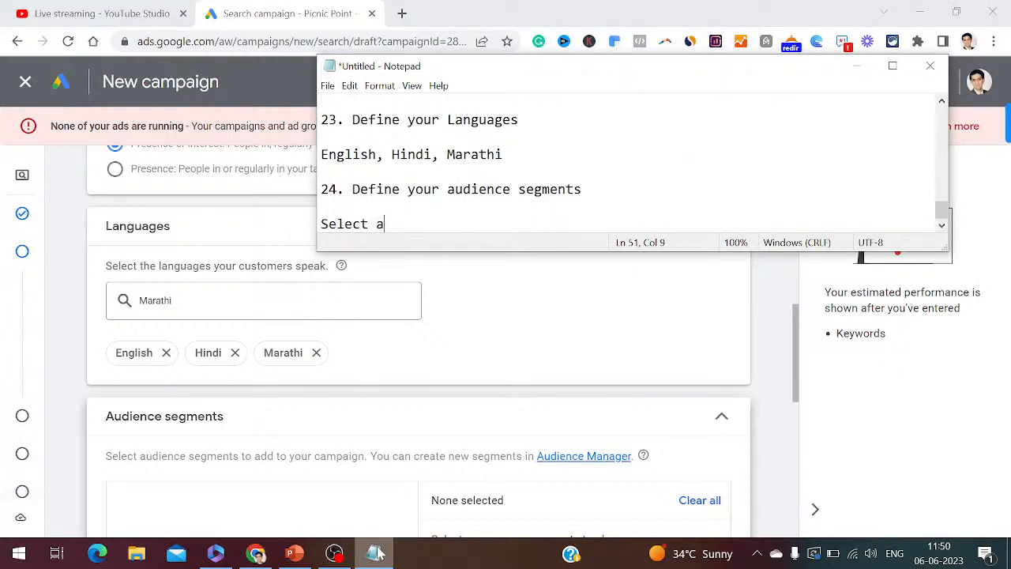
type("udience segme")
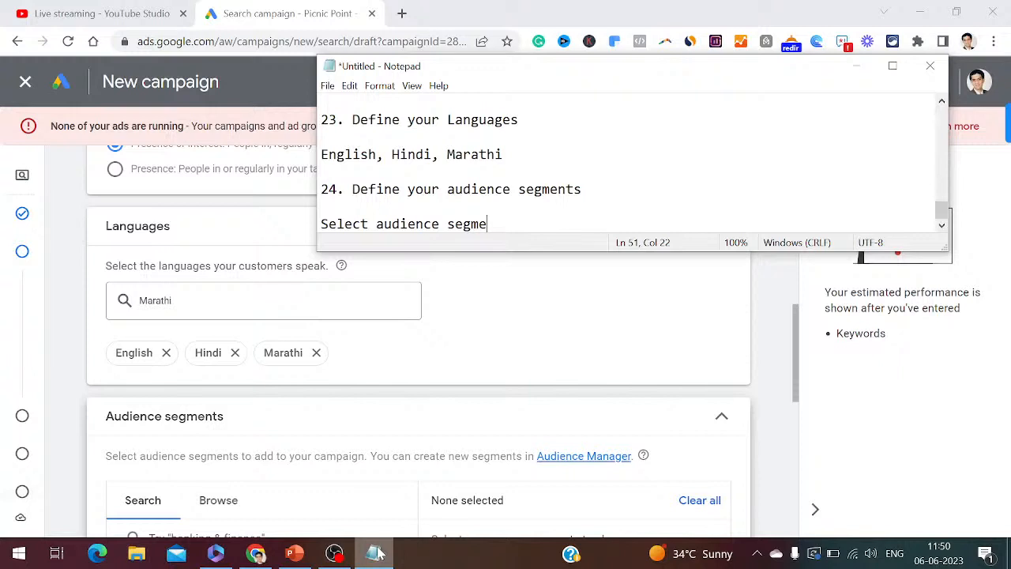
type("nts to add to your campaign")
key("Return")
key("Return")
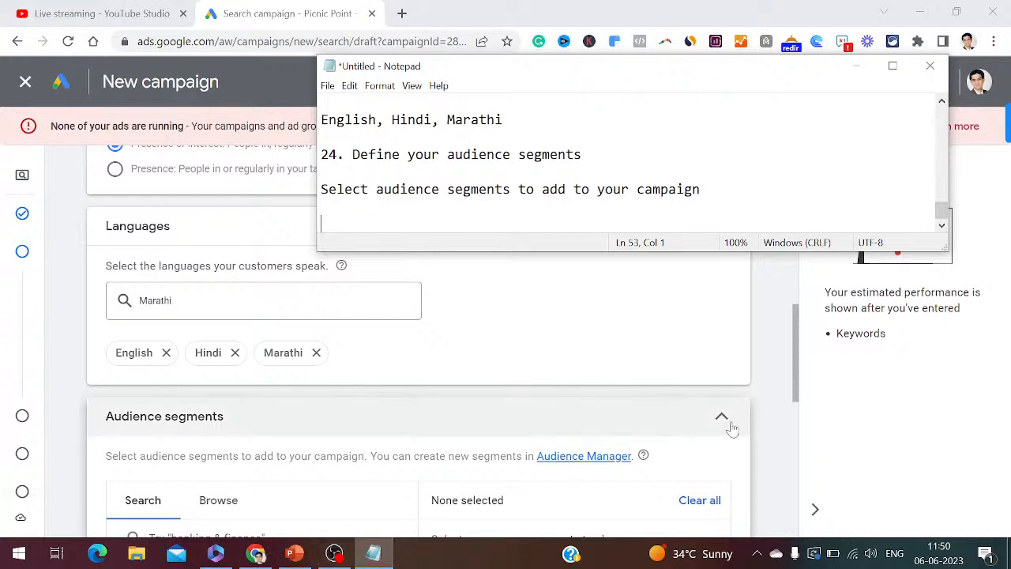
left_click_drag(794, 373, 803, 423)
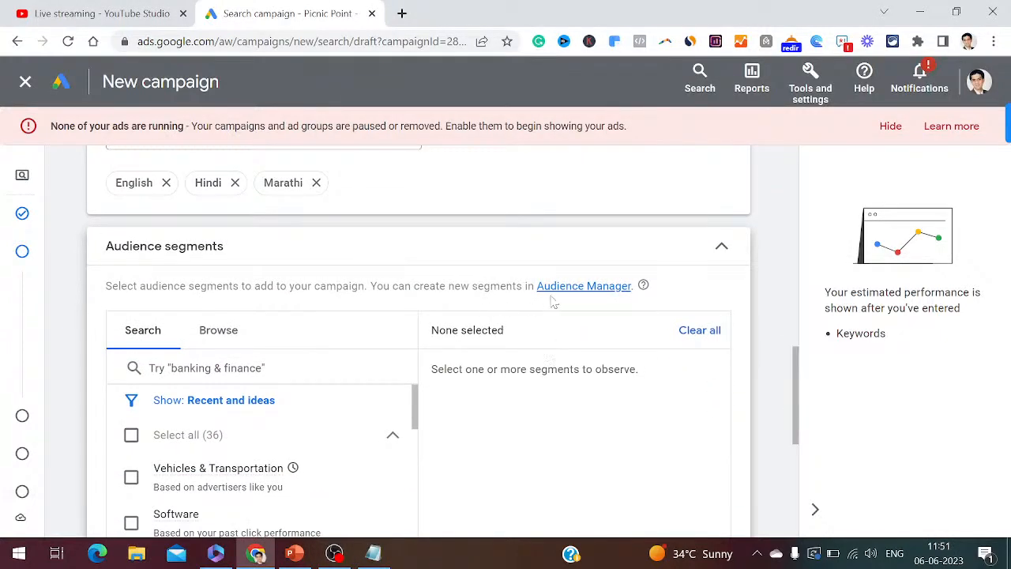
left_click(573, 288)
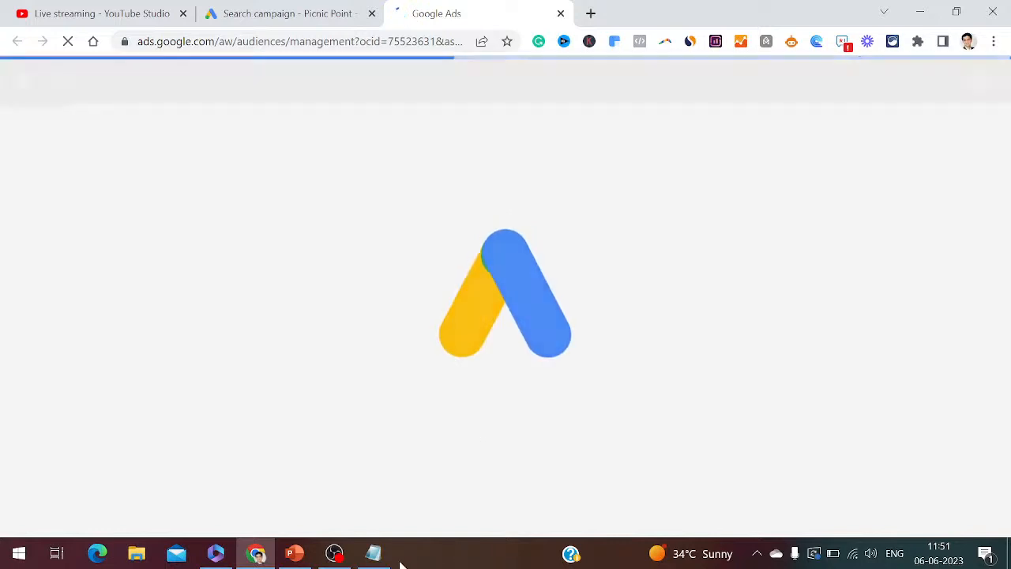
- Log step 25 'Click on Audience Manager', check the Audience Manager tab, then return to the campaign
left_click(372, 555)
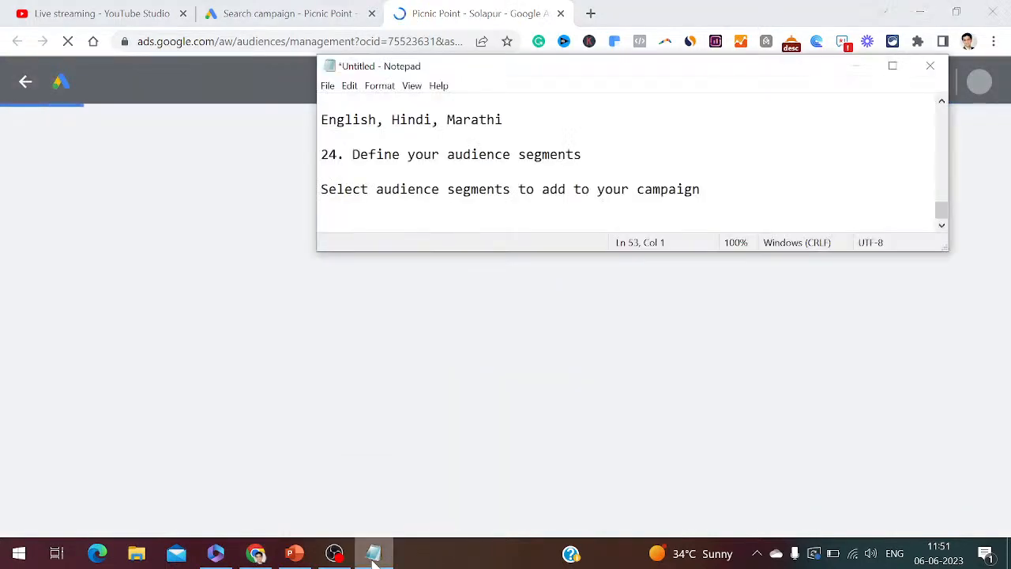
type("25. ")
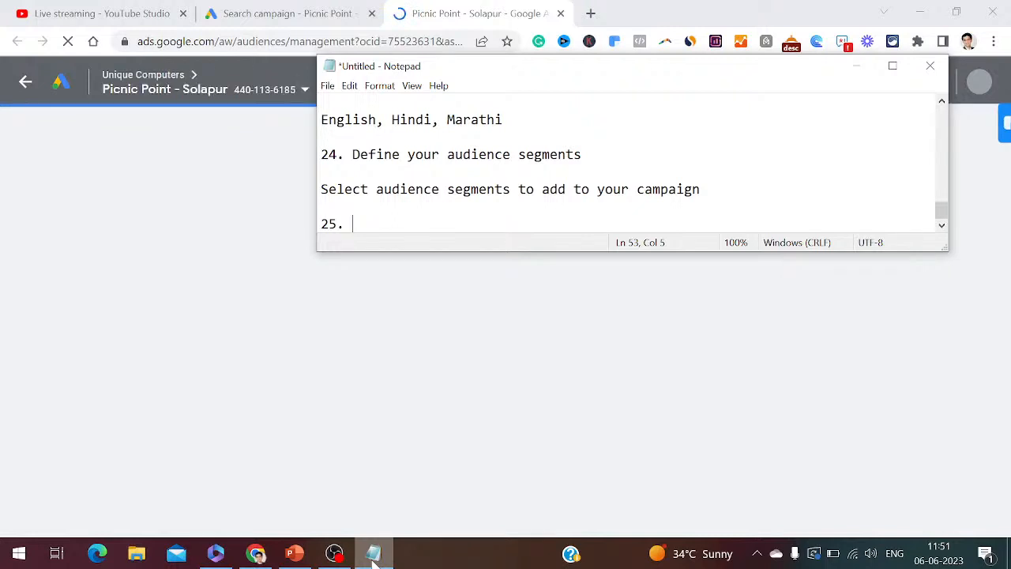
type("Click on Aui")
type("en")
key("BackSpace")
key("BackSpace")
key("BackSpace")
type("dience Manager")
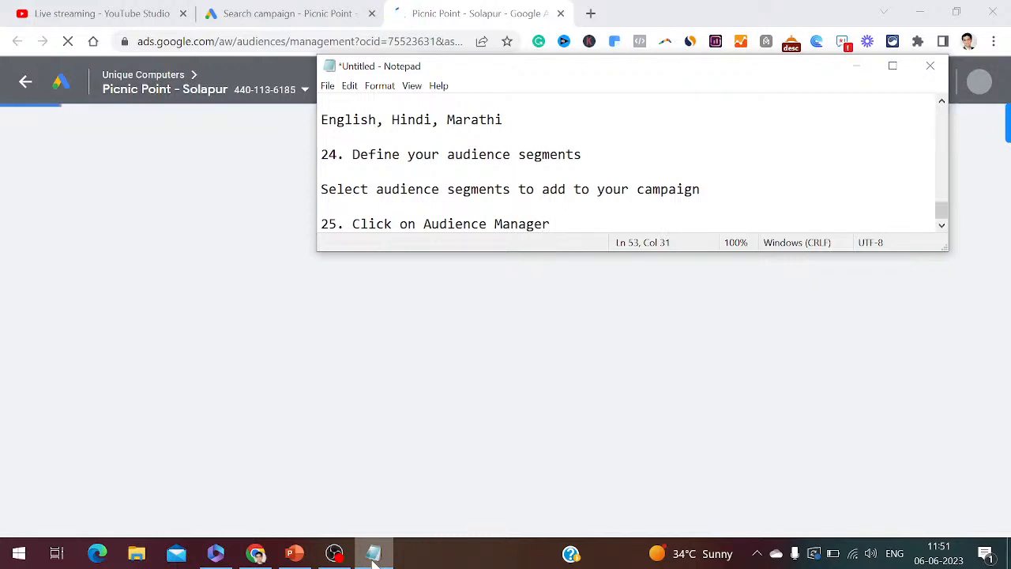
left_click(250, 13)
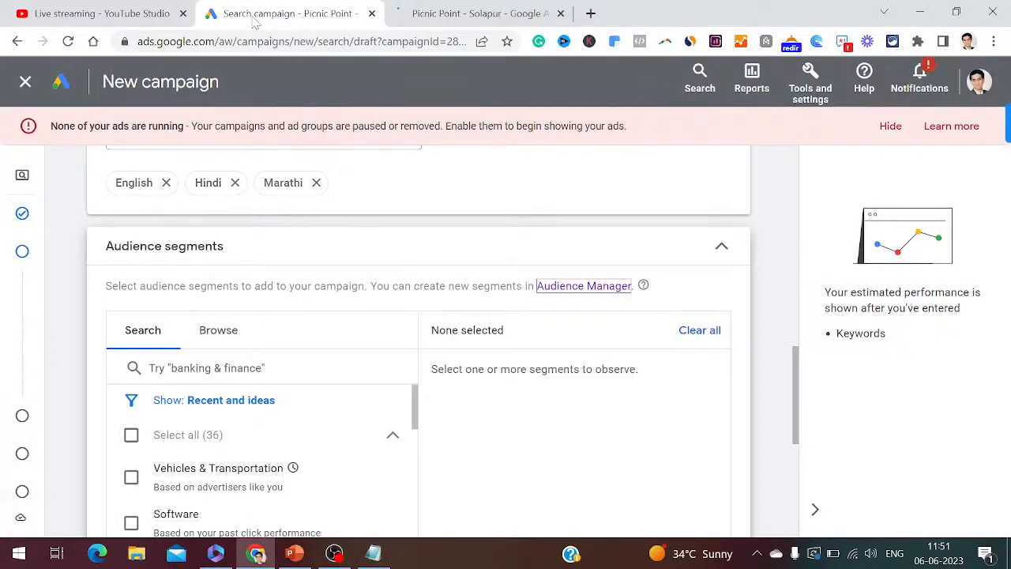
left_click(452, 10)
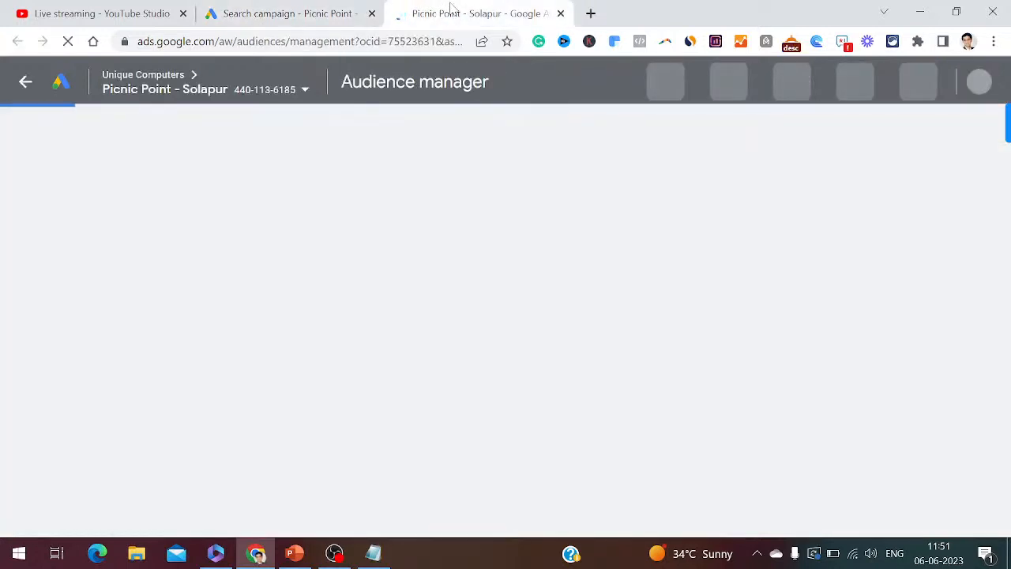
left_click(294, 10)
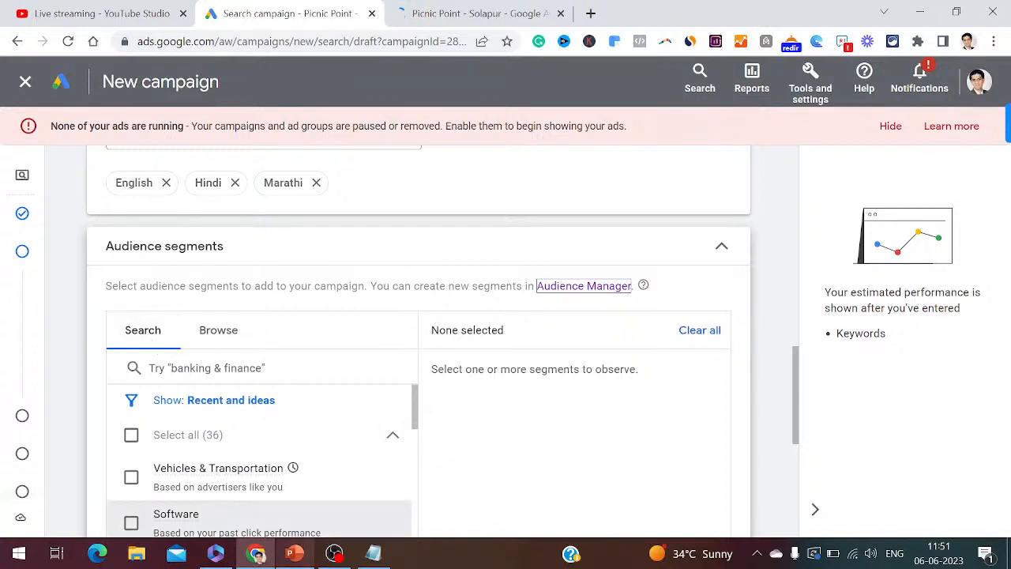
left_click(372, 554)
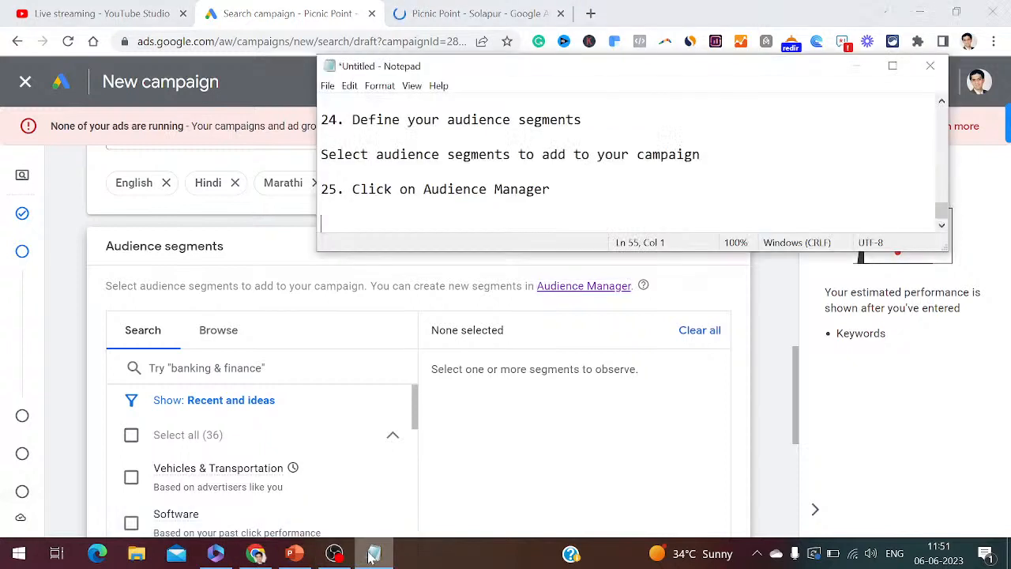
type("26. There are ")
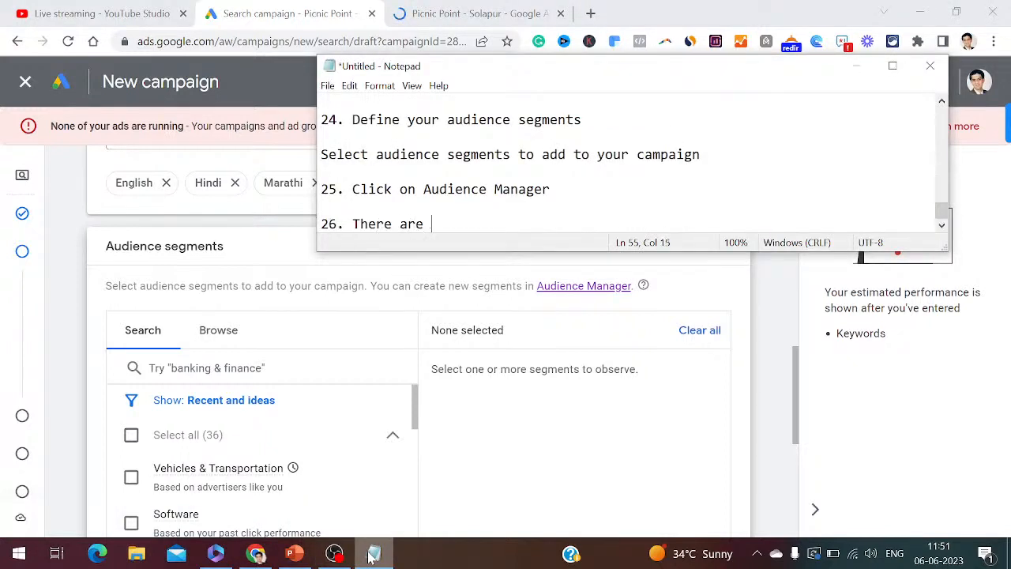
type("2 options here ")
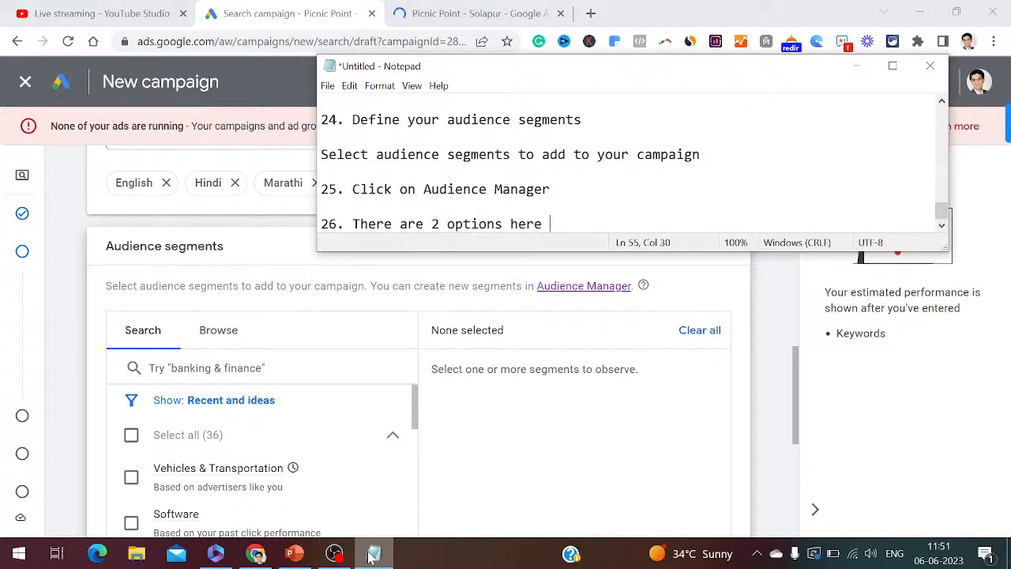
type("as search and b")
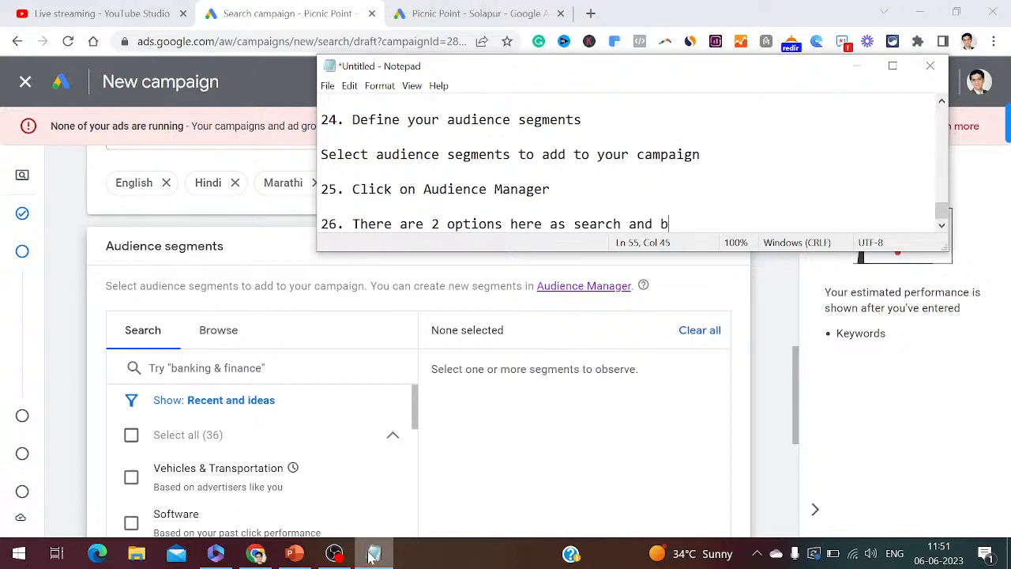
type("rowse")
key("Return")
key("Return")
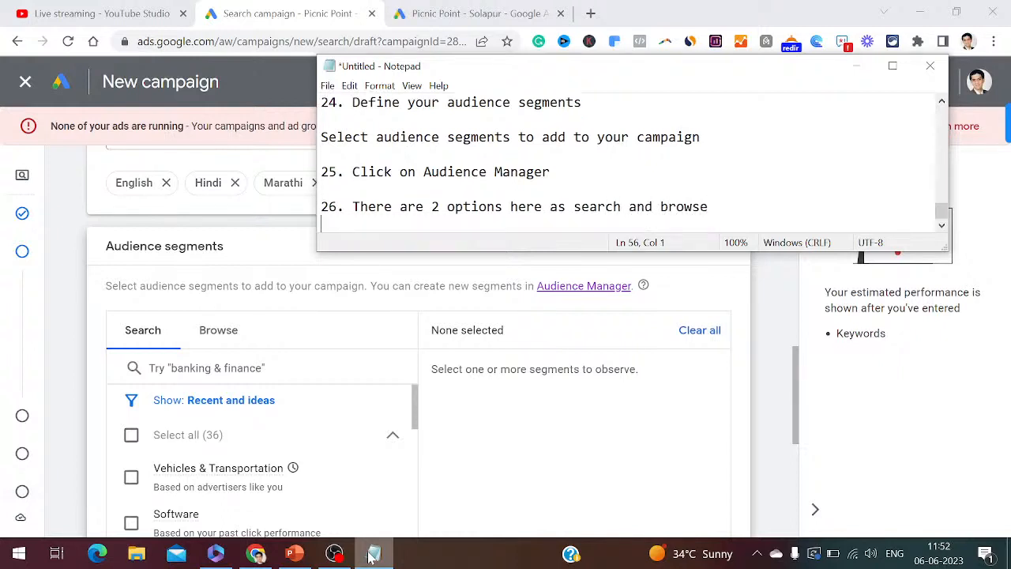
left_click(434, 19)
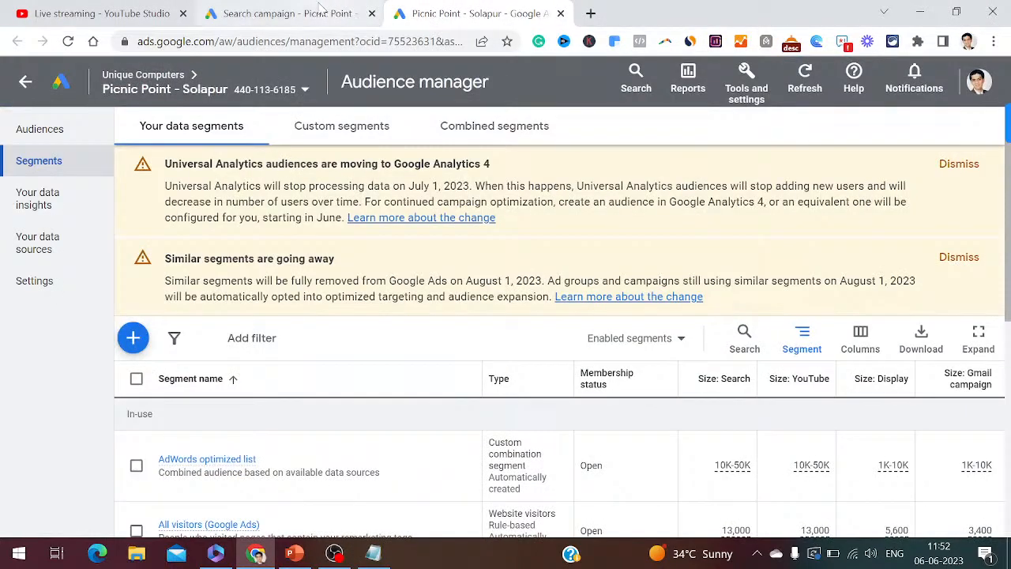
left_click(319, 9)
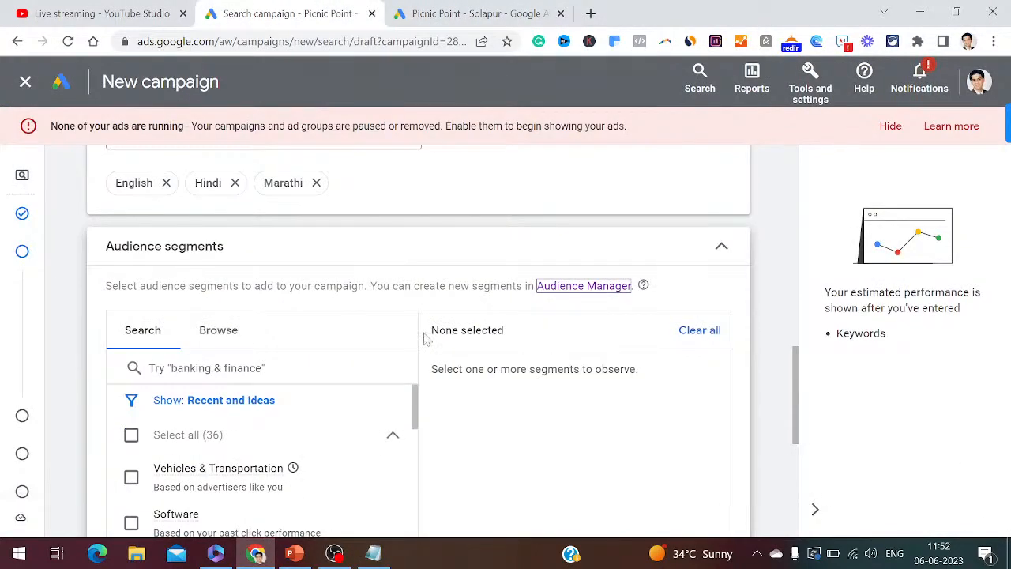
left_click_drag(416, 421, 416, 427)
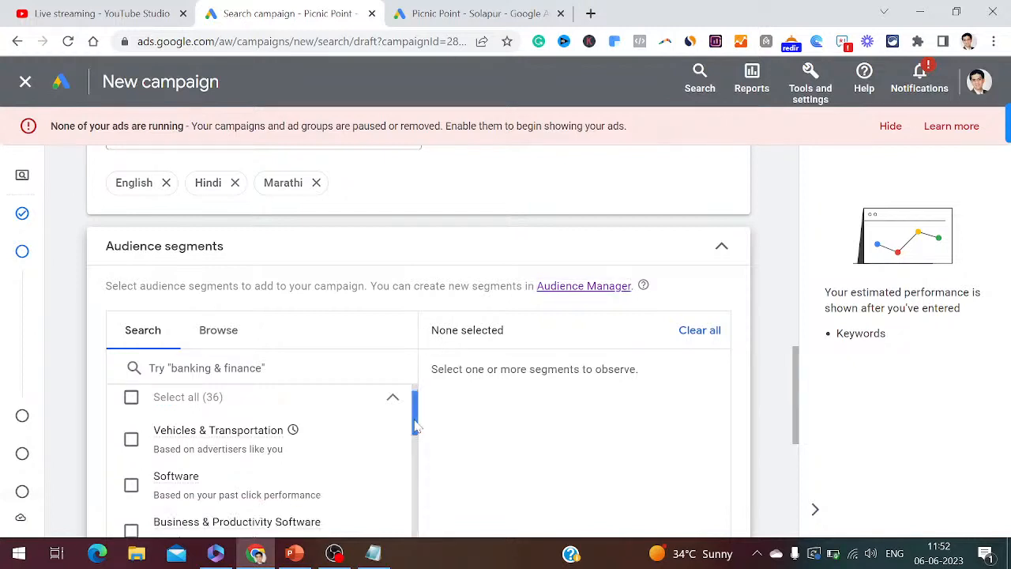
left_click(207, 368)
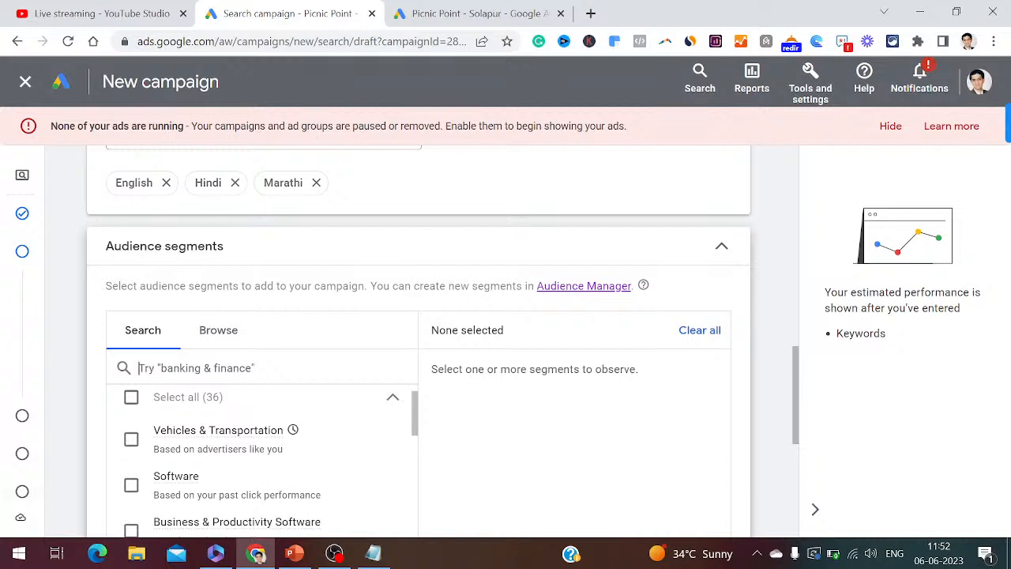
- Search the audience segments for 'picnic spot'
type("pic")
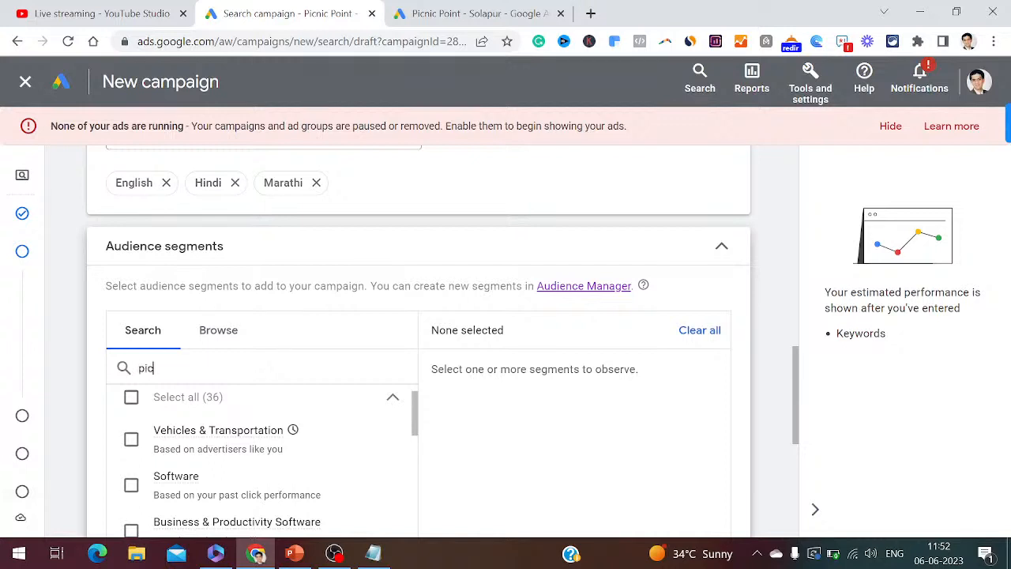
type("nic spot")
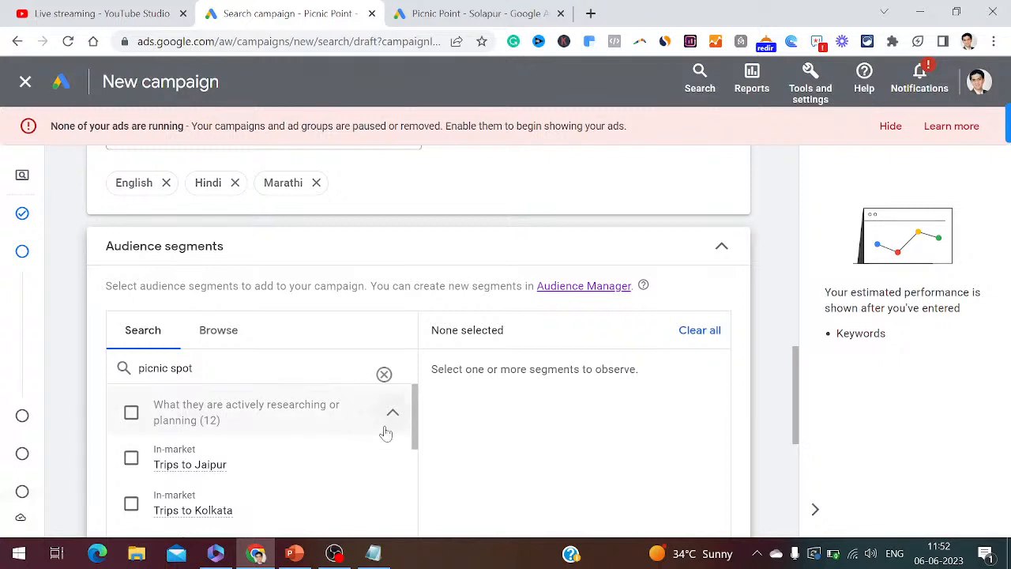
- Add step 27 'You have to select In-market Audience' and scroll to Trips to India
left_click(378, 554)
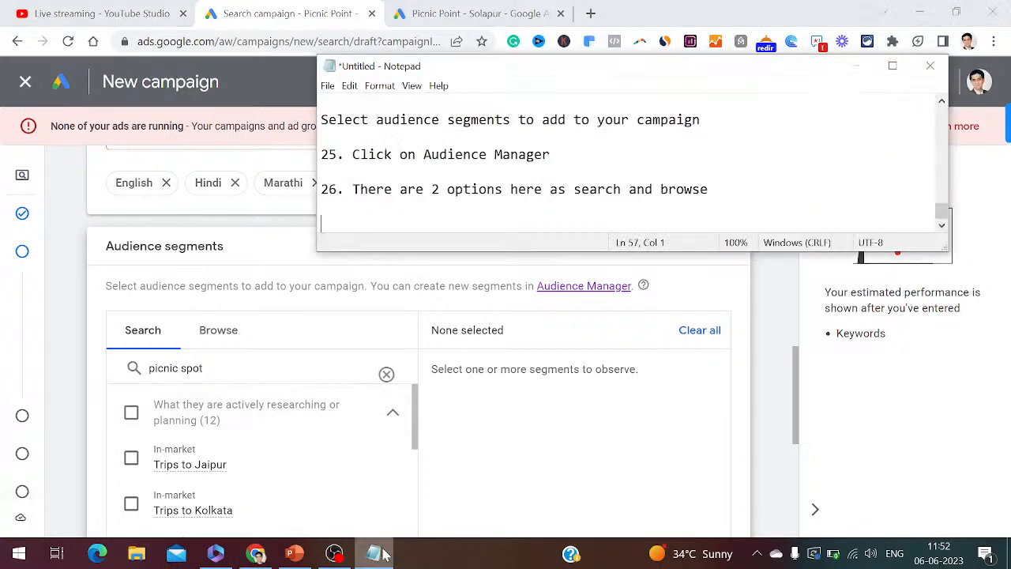
type("27. You have to sele")
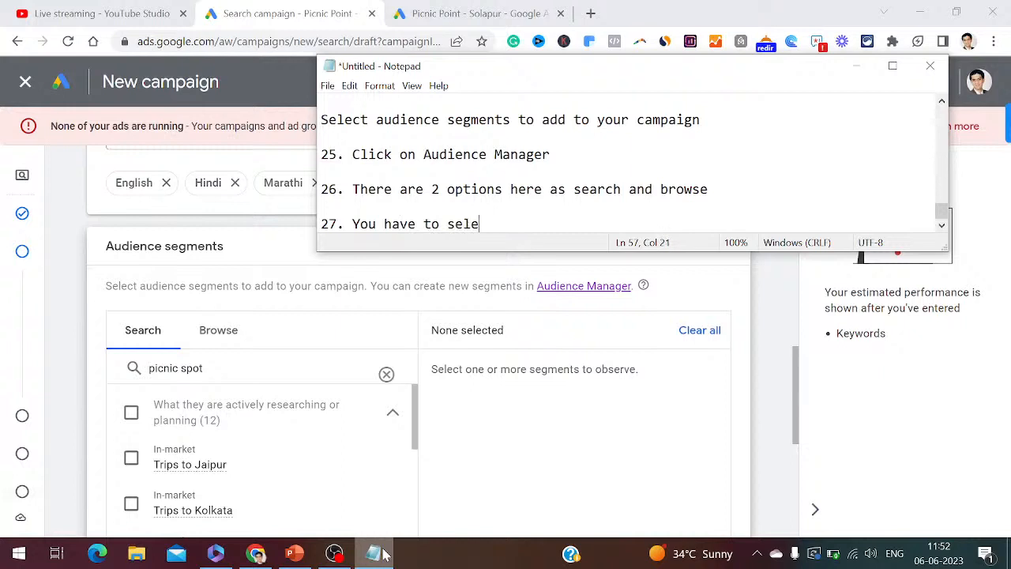
type("ct In-marke")
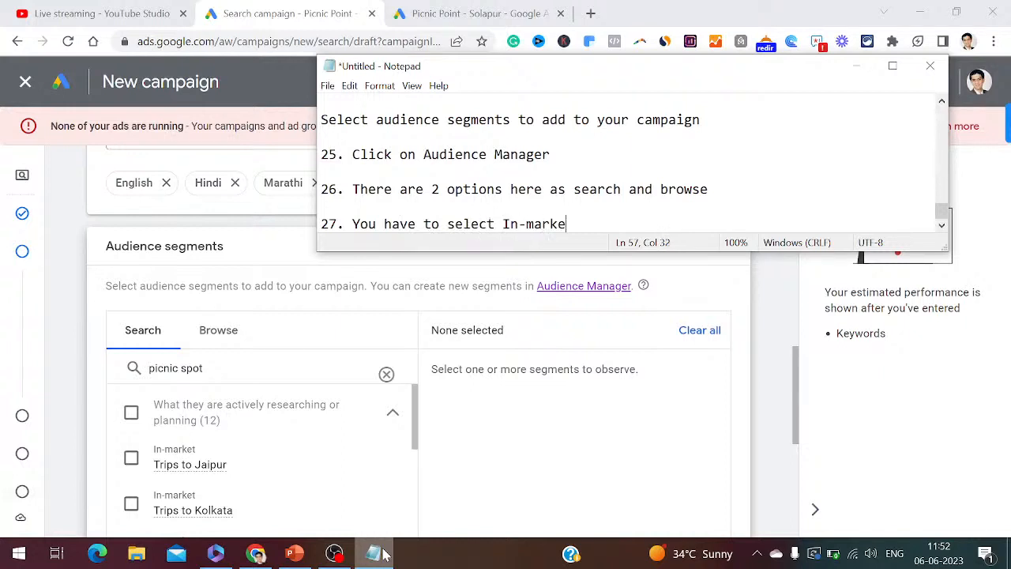
type("t Audience")
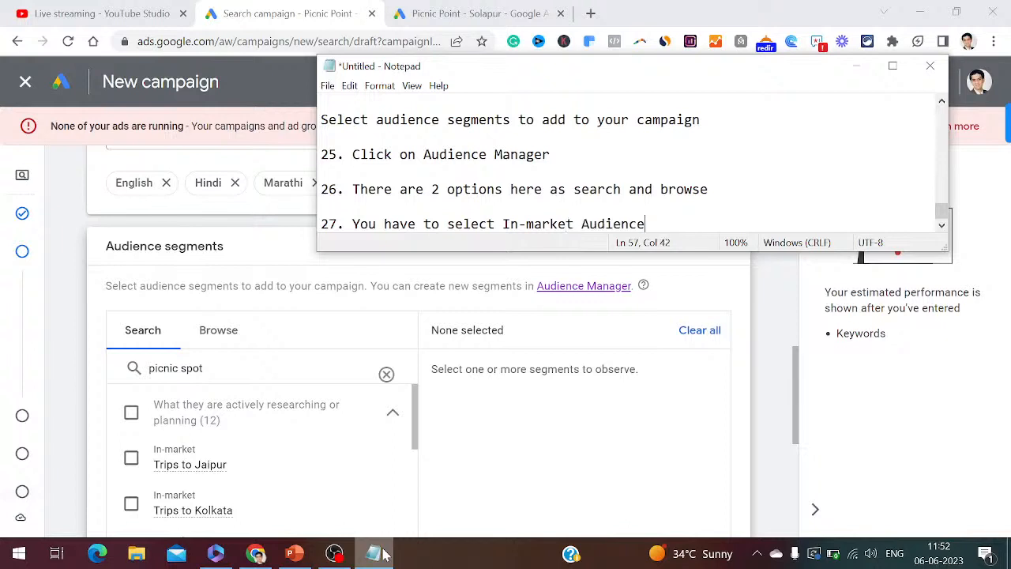
key("Return")
key("Return")
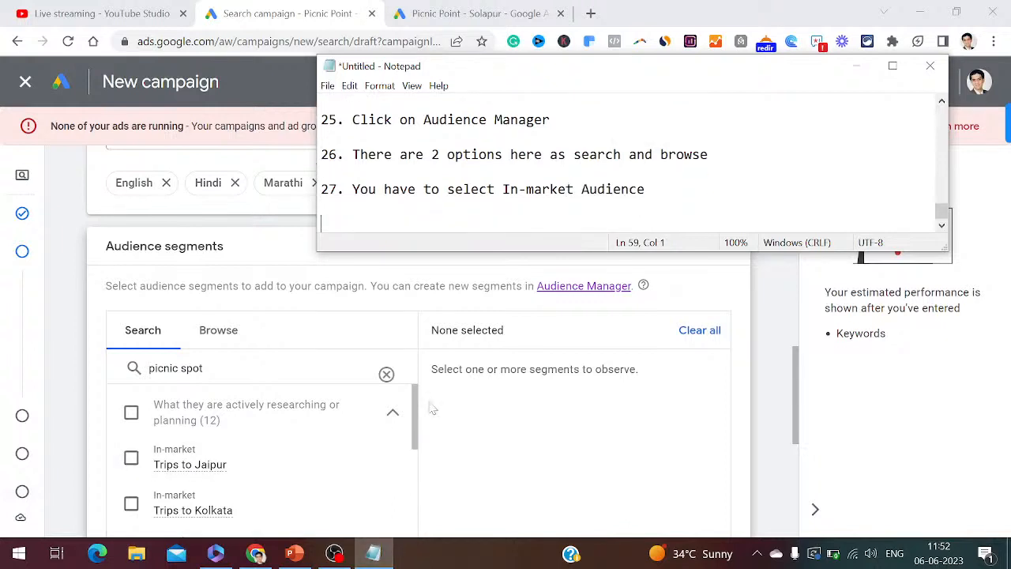
left_click_drag(415, 408, 423, 525)
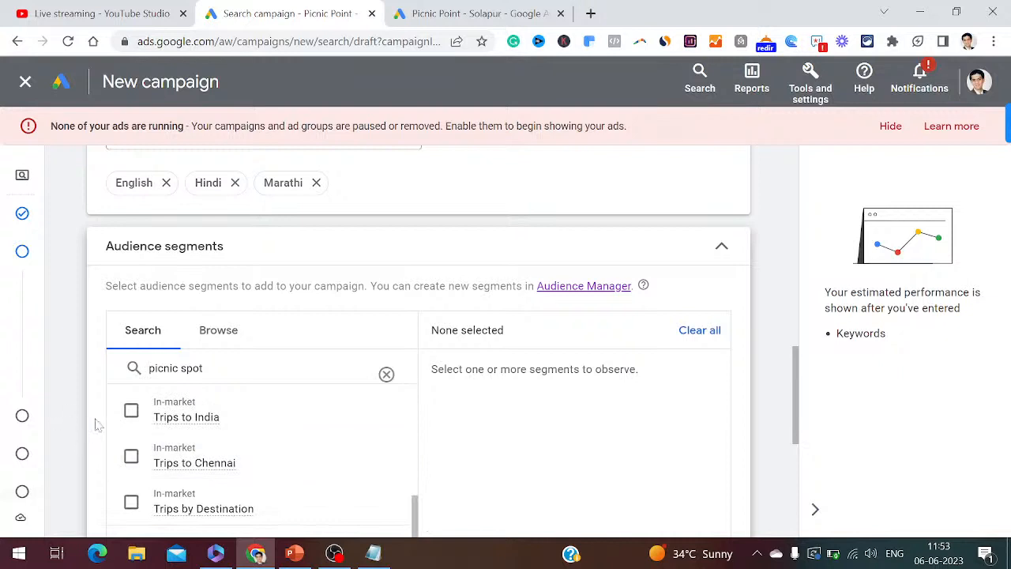
- Tick Trips to India and Trips by Destination, and write both segment names in Notepad
left_click(131, 411)
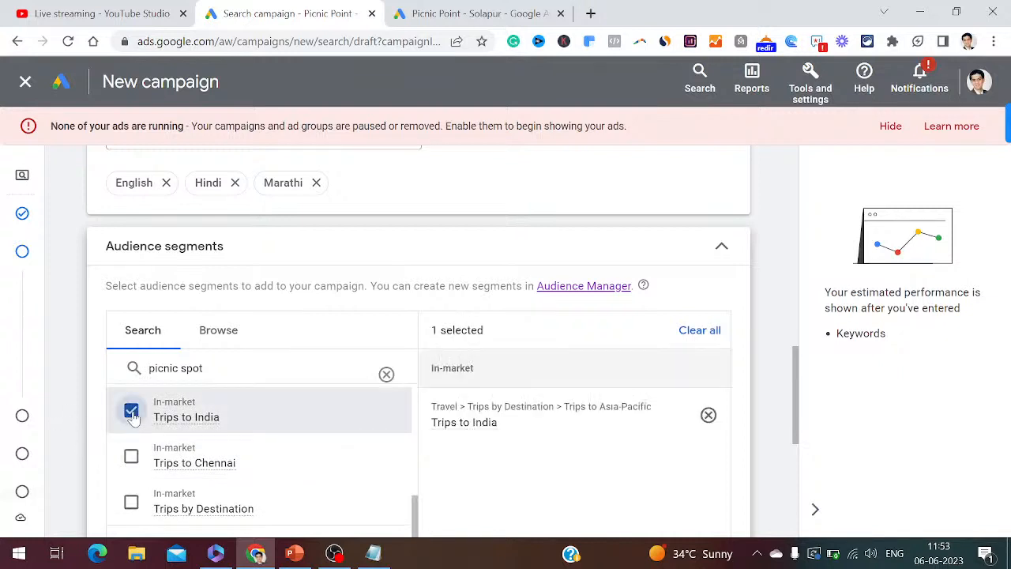
left_click(131, 503)
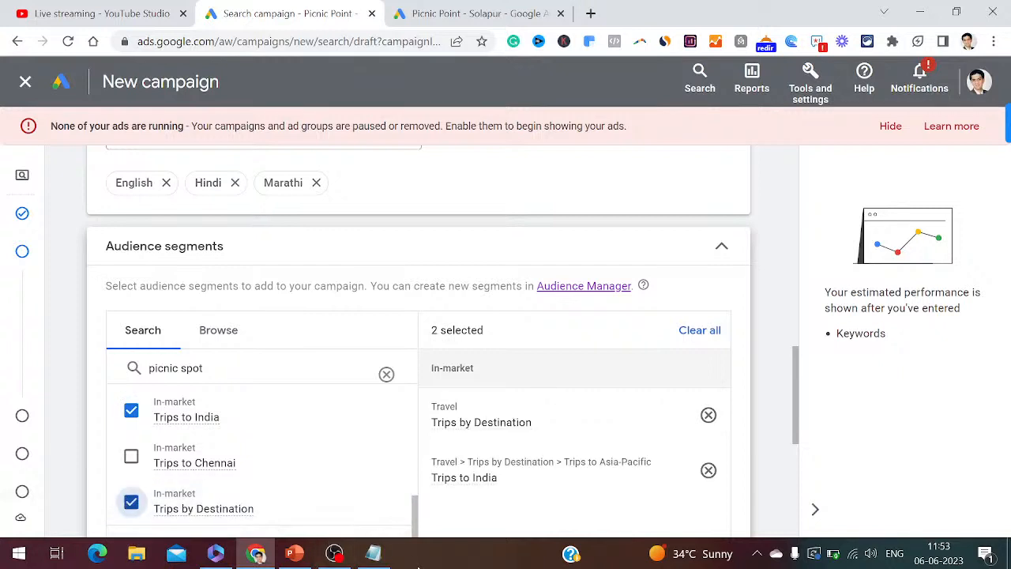
left_click(373, 555)
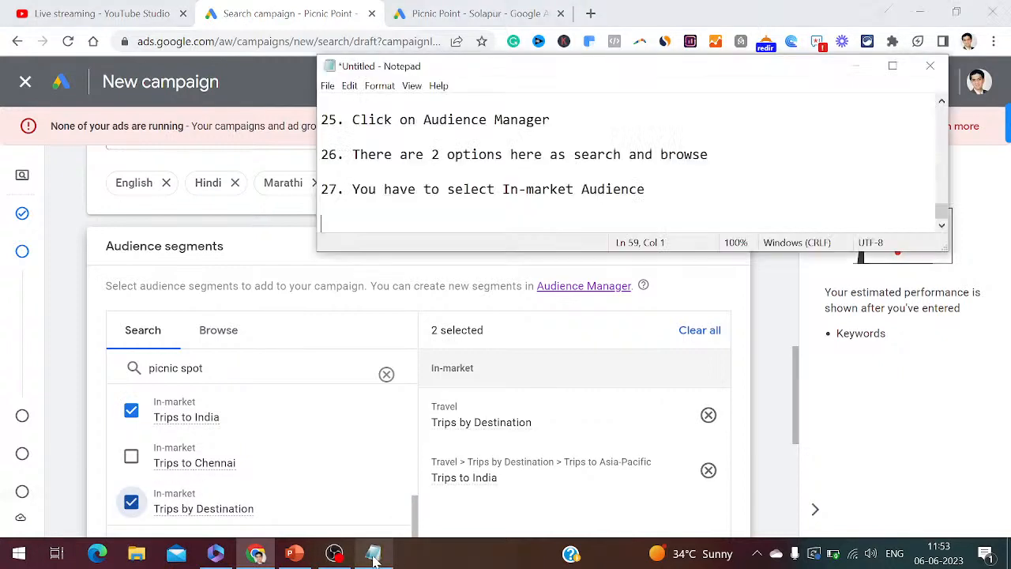
type("Trips")
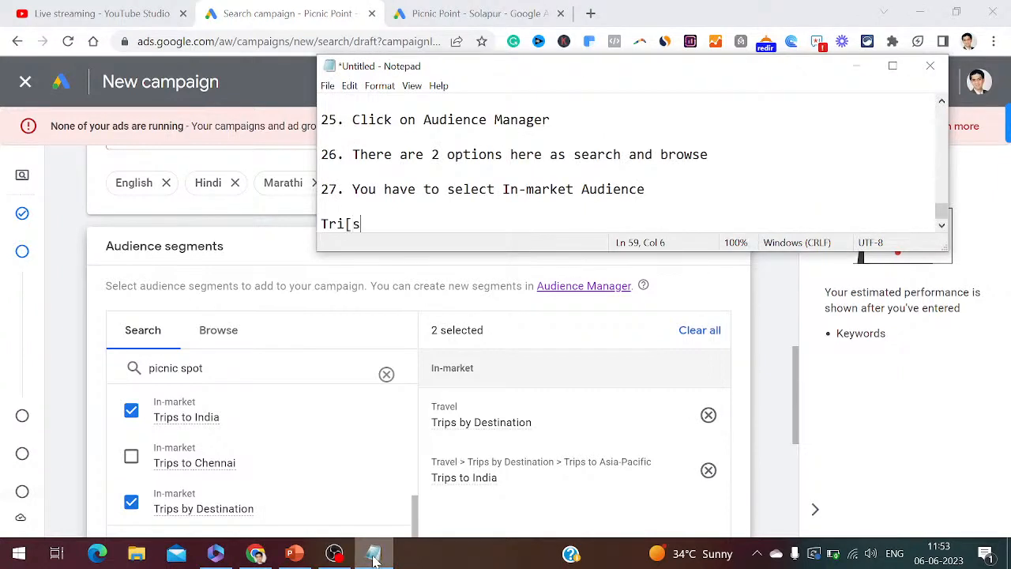
key("BackSpace")
key("BackSpace")
type("ps to India")
key("Return")
key("Return")
type("Trips by Dext")
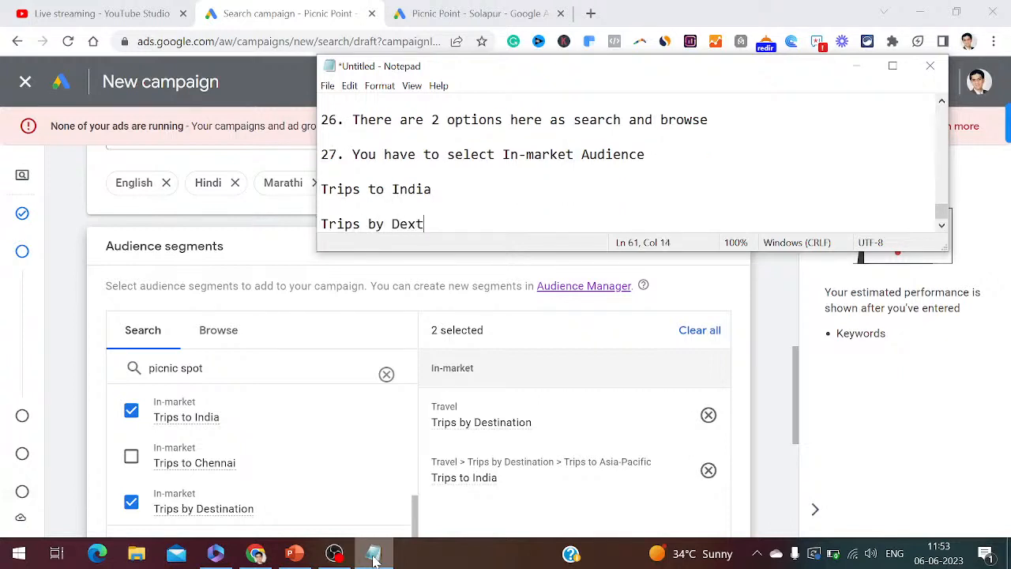
key("BackSpace")
key("BackSpace")
type("stination")
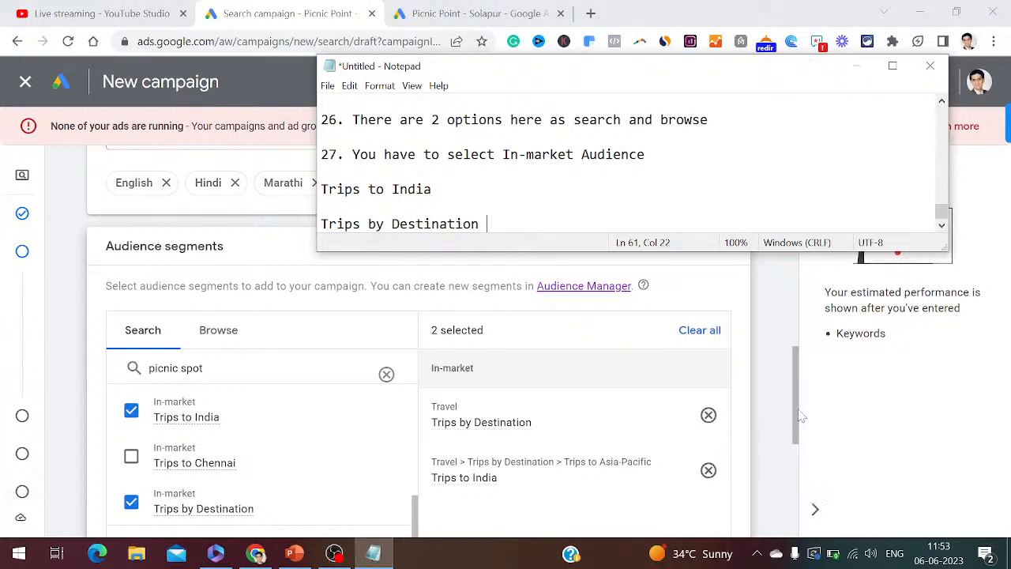
left_click_drag(798, 416, 810, 489)
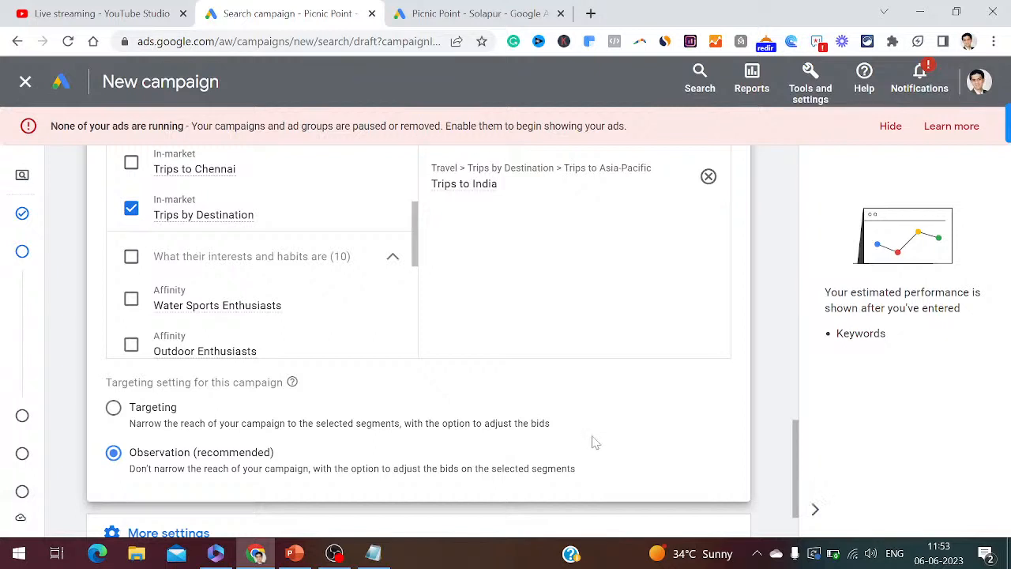
- Note step 28 'Select the targeting setting for this campaign' with 'Select here as observation'
left_click(376, 553)
key("Return")
key("Return")
type("28. Se")
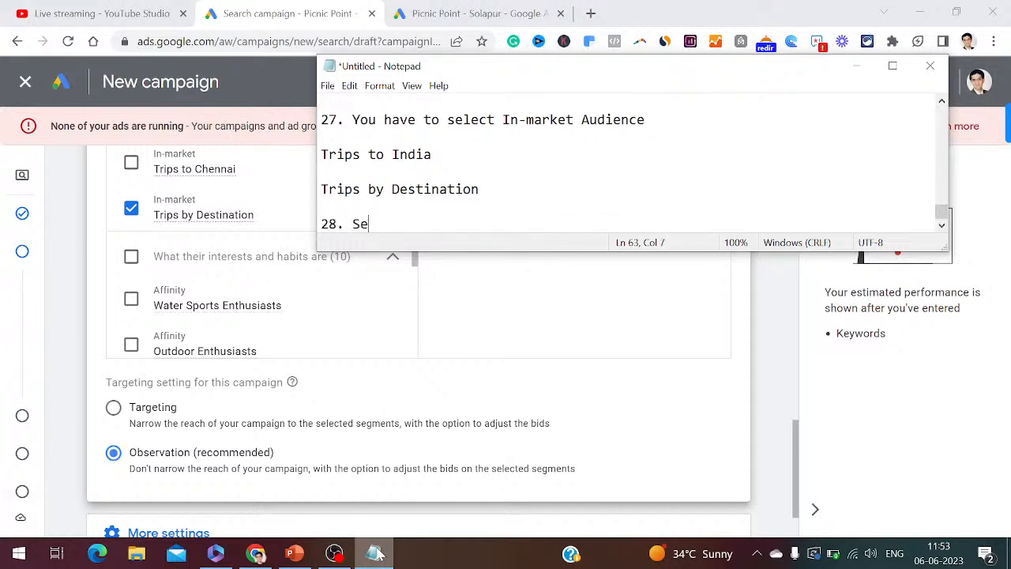
type("lect the targeting se")
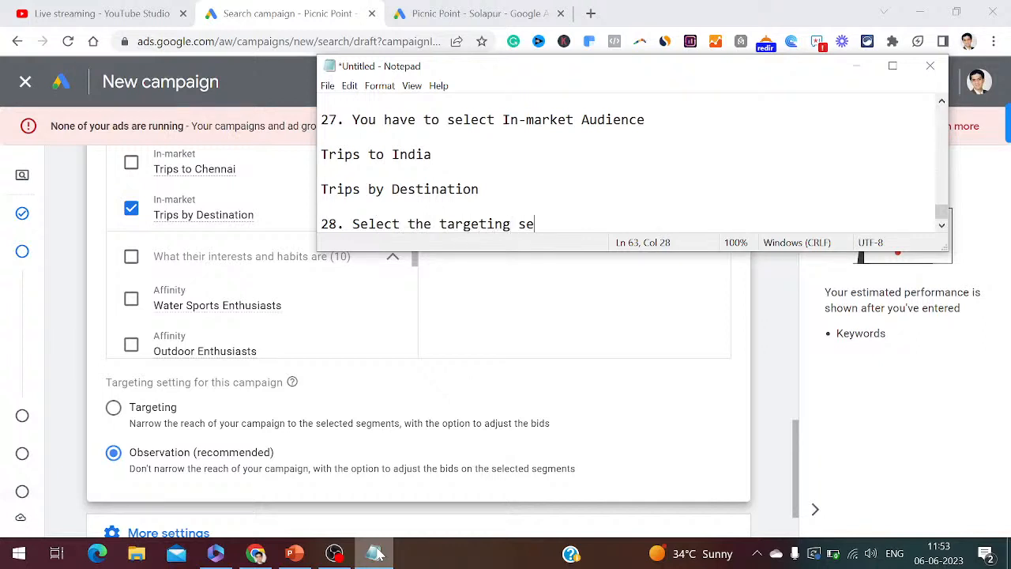
type("tting for t")
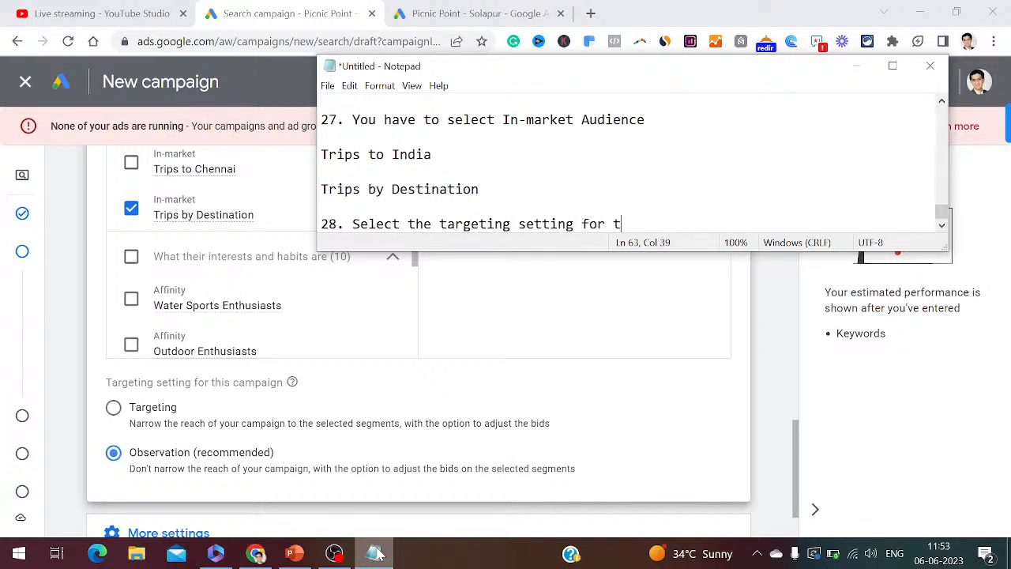
type("his campaign")
key("Return")
key("Return")
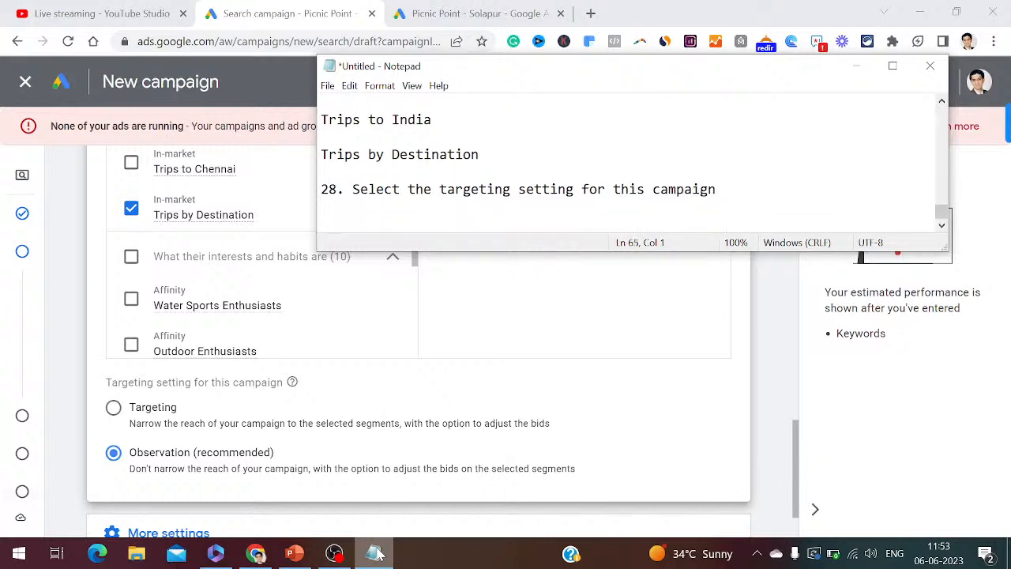
type("Select here as observation")
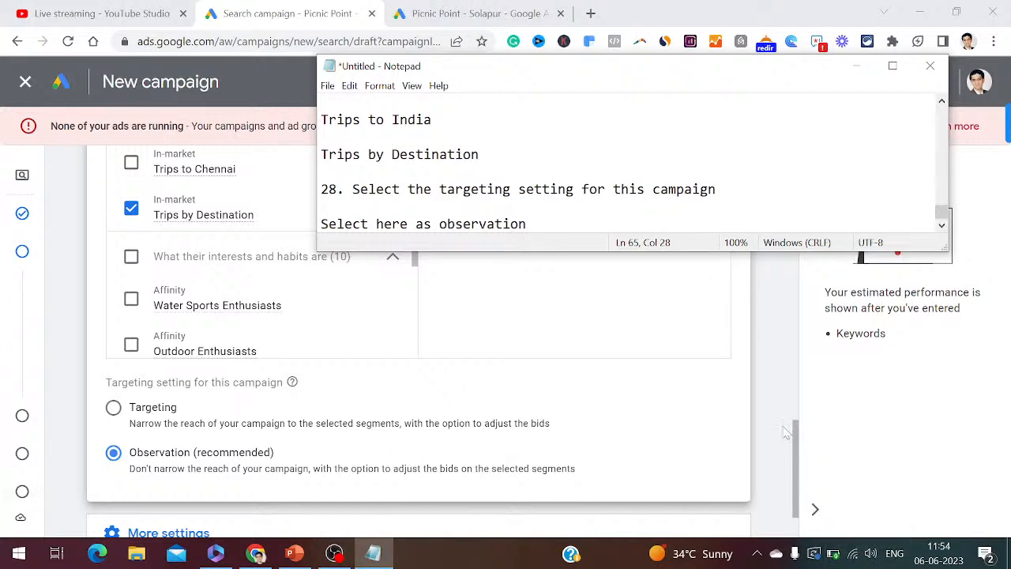
left_click_drag(796, 454, 799, 488)
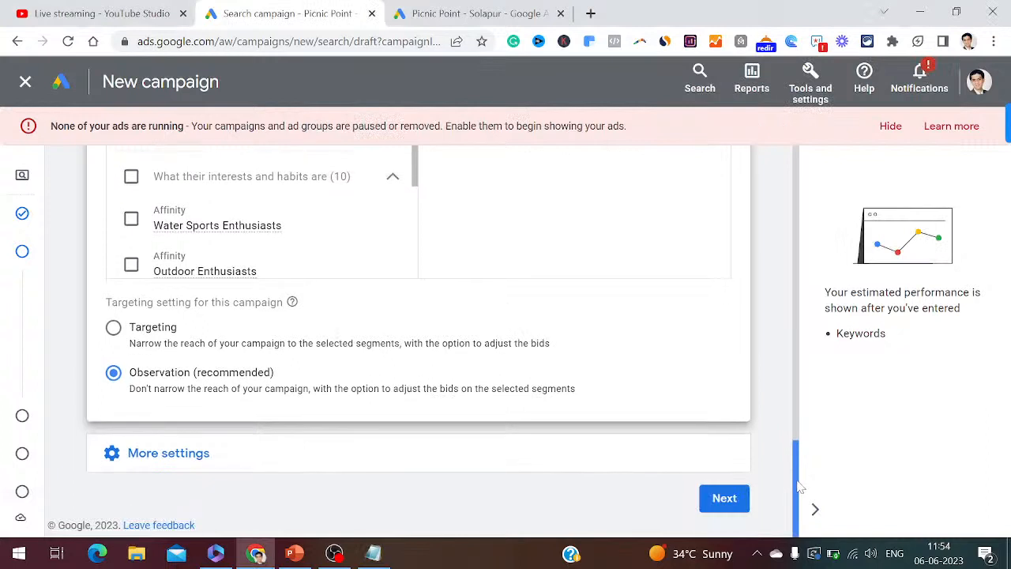
- Expand More settings, add '29. Click on more settings' in Notepad, then return to the campaign page
left_click(151, 465)
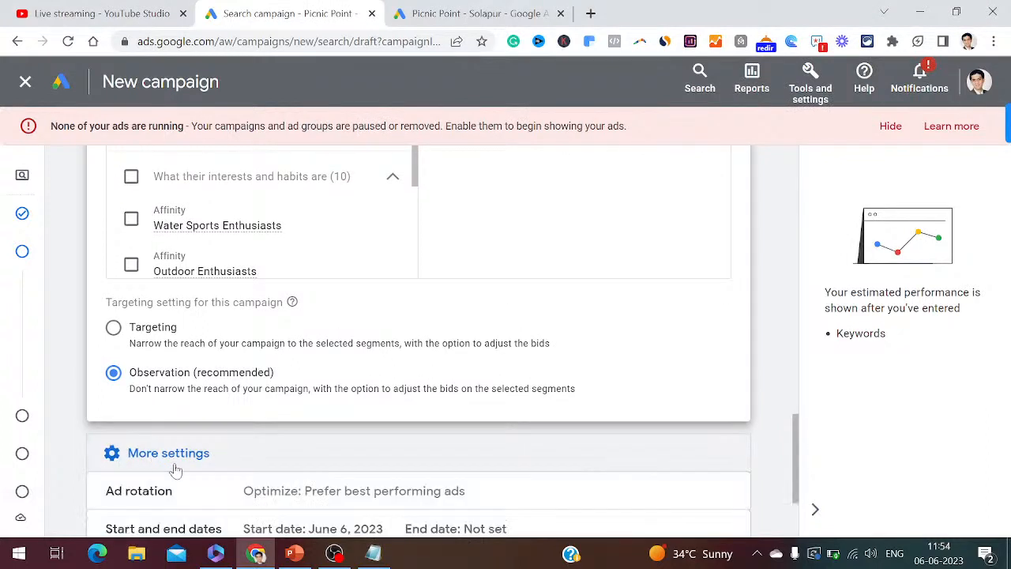
left_click(376, 554)
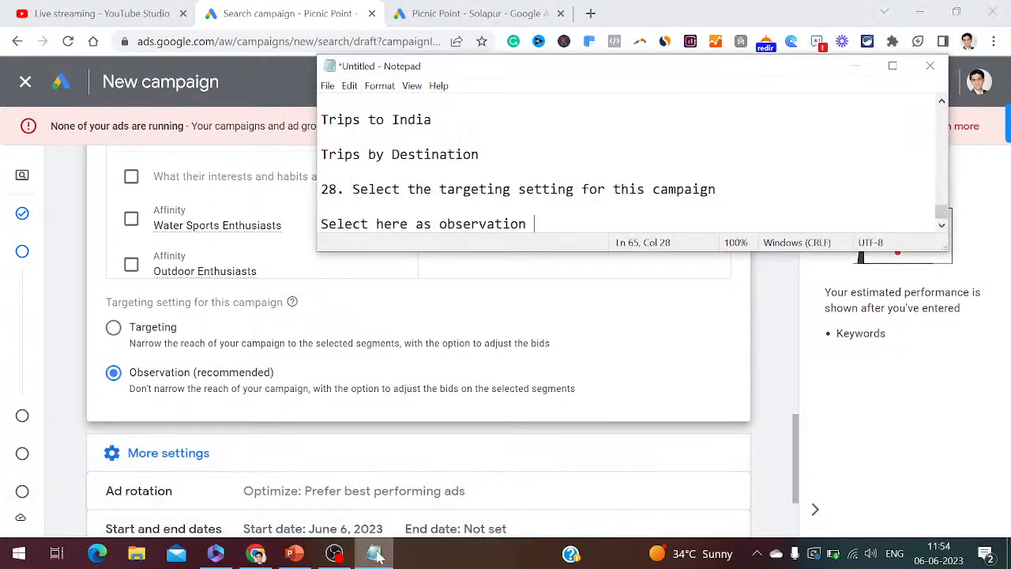
key("Return")
key("Return")
type("29. Clic")
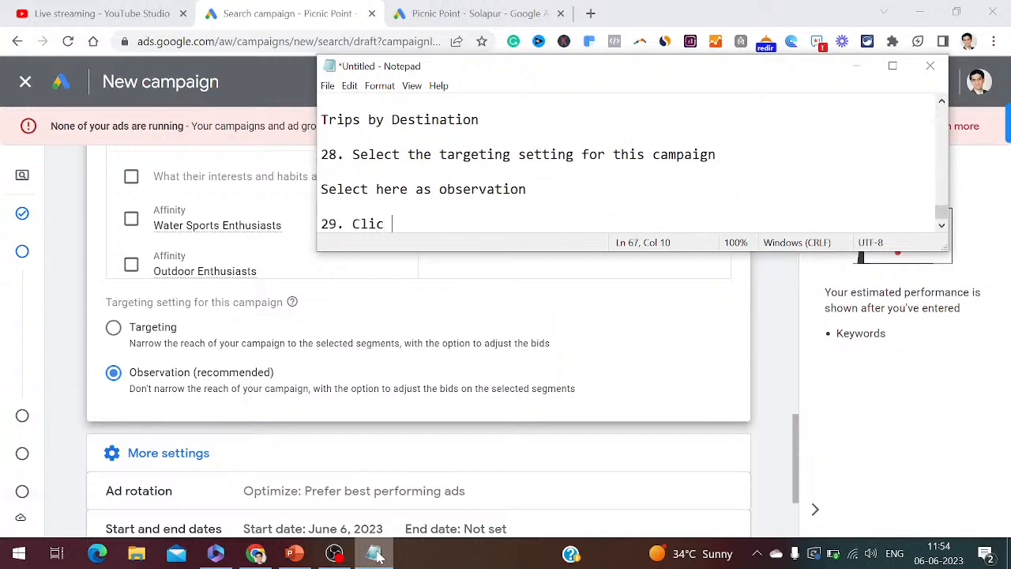
type("k on more setting")
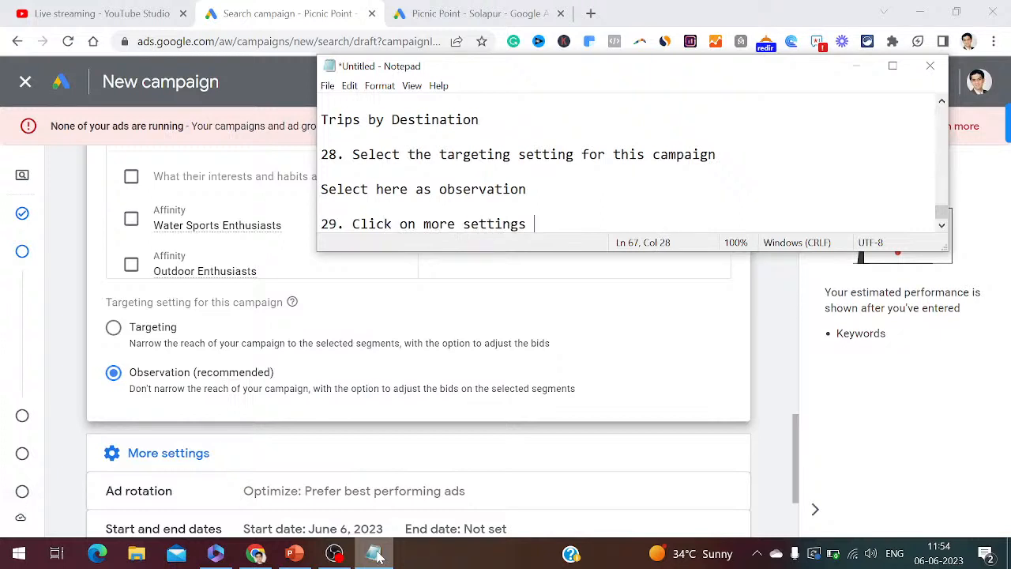
type("s")
key("Return")
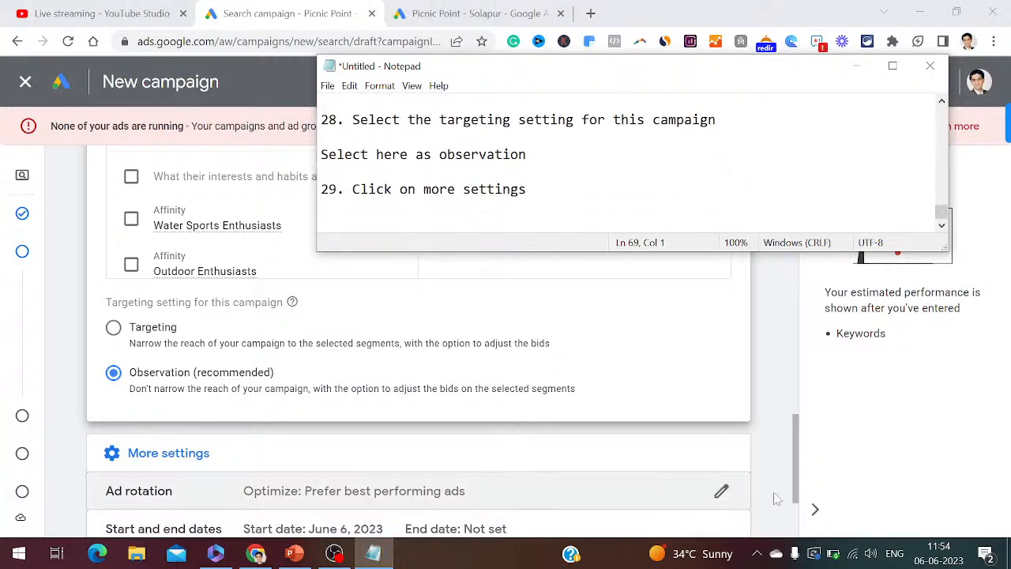
left_click(796, 494)
left_click_drag(794, 492, 798, 525)
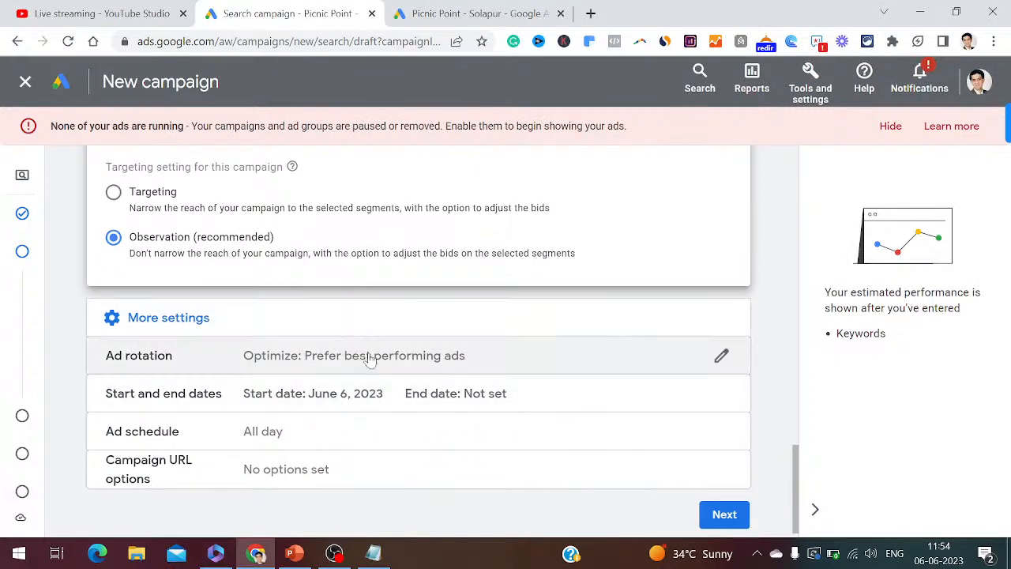
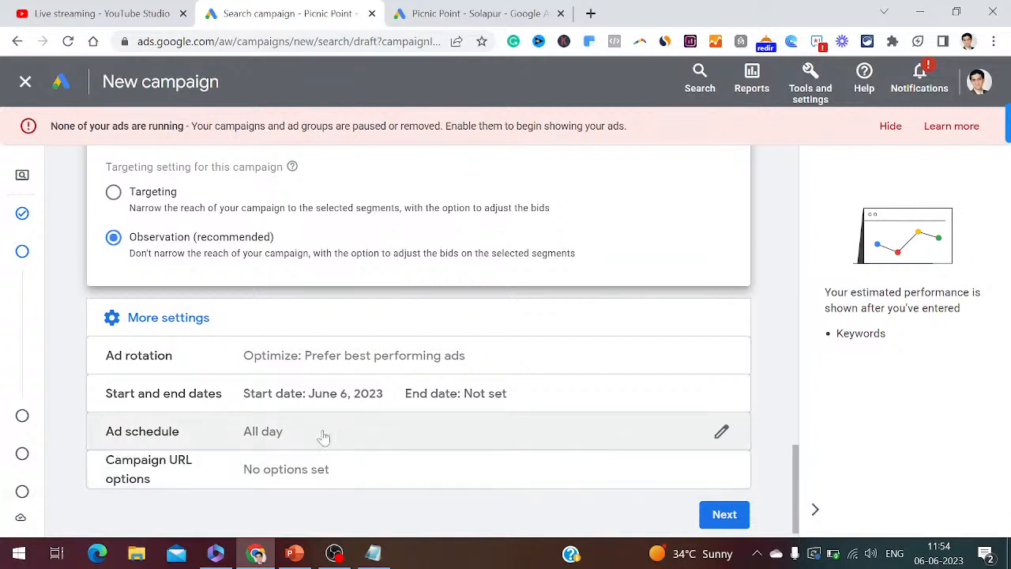
- Add '30. Define your start date and end date' and '31. Click on next' to the Notepad step list
left_click(373, 556)
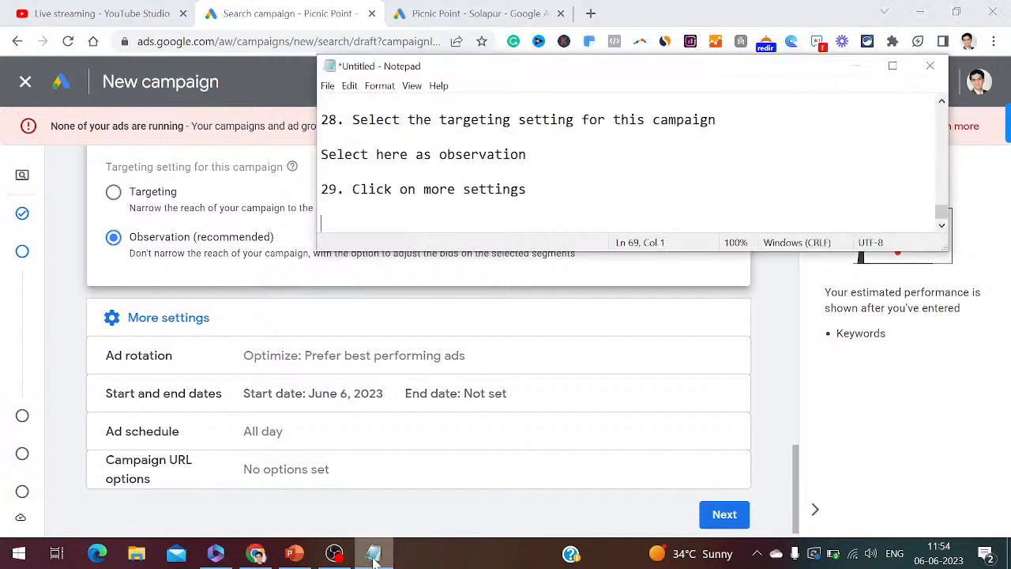
type("30. Define yo")
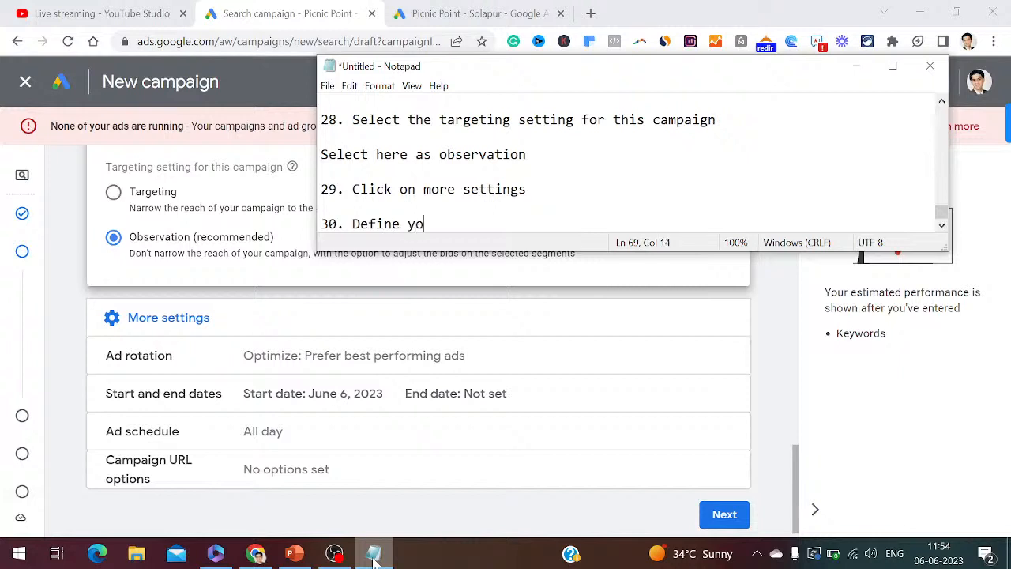
type("ur start dat")
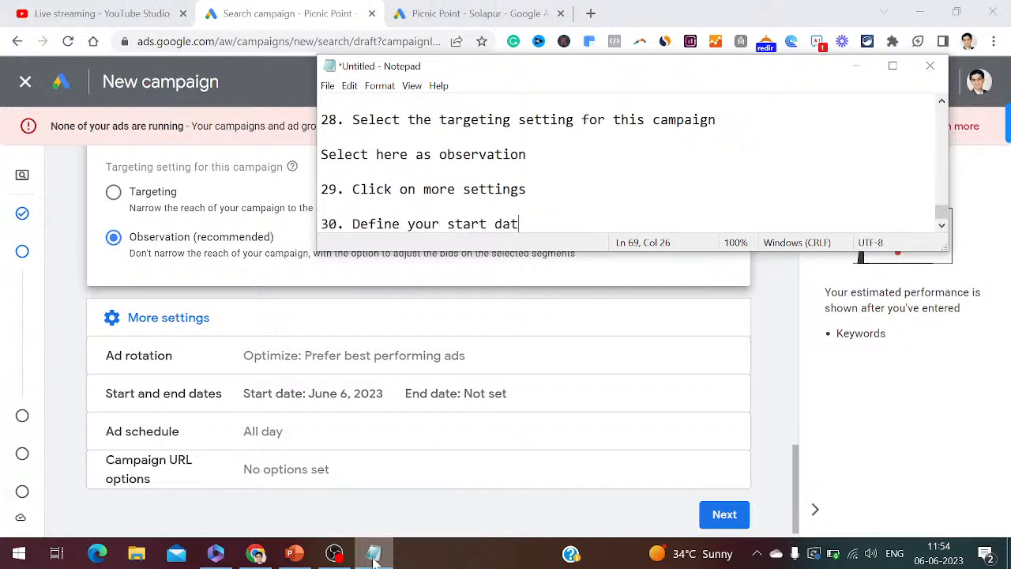
type("e and end date")
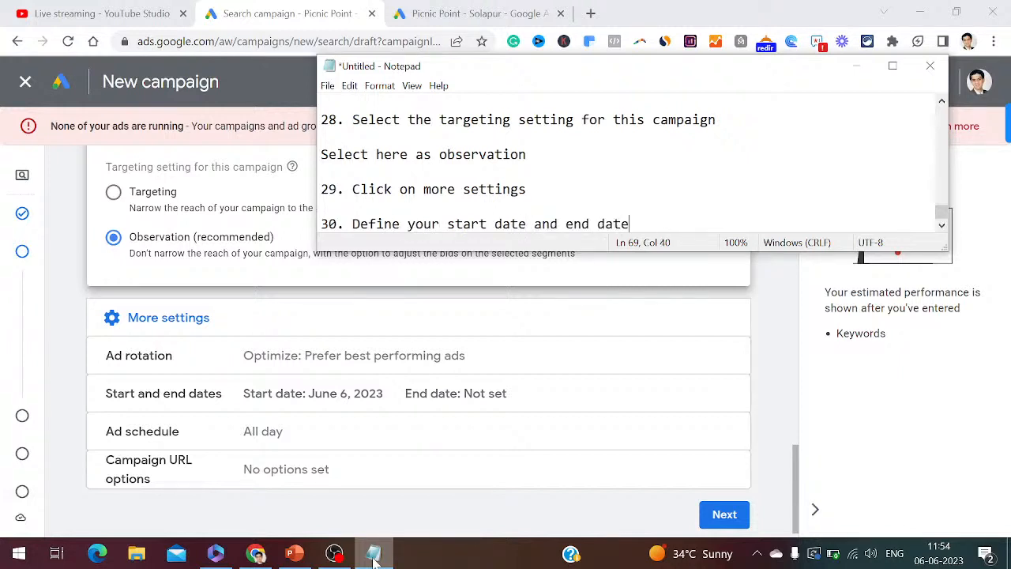
key("Return")
key("Return")
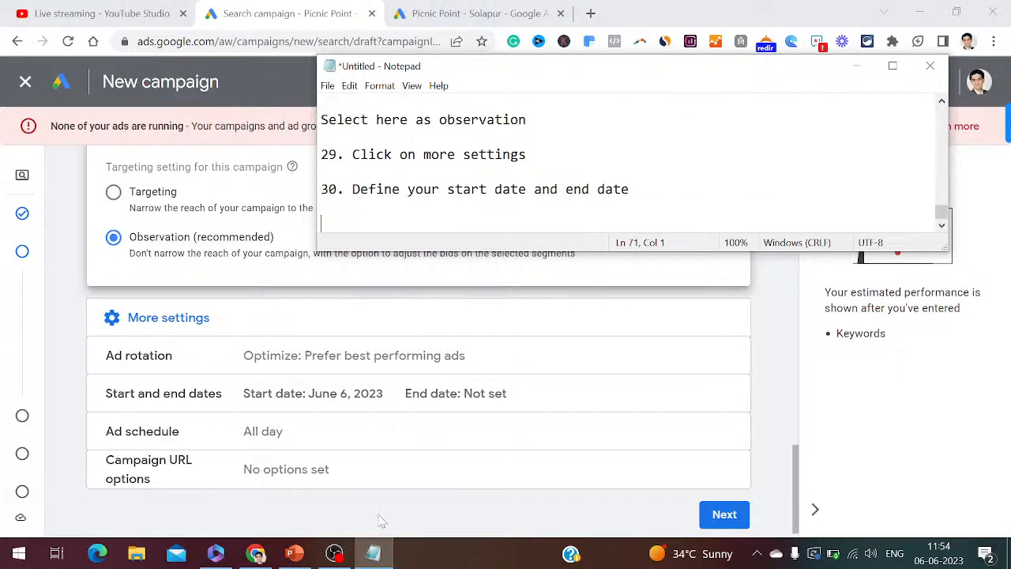
type("31. Click on nex")
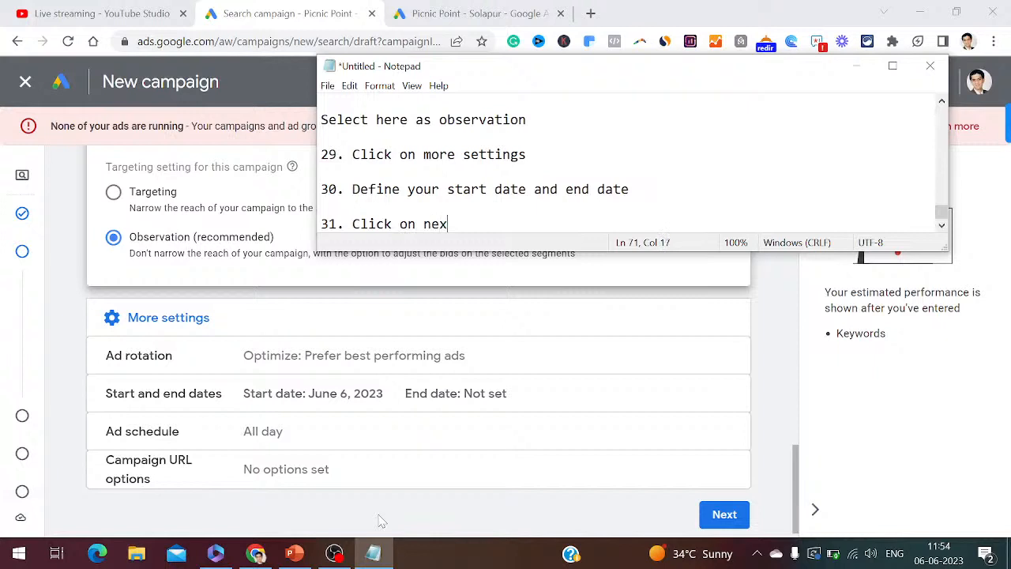
type("t")
key("Return")
key("Return")
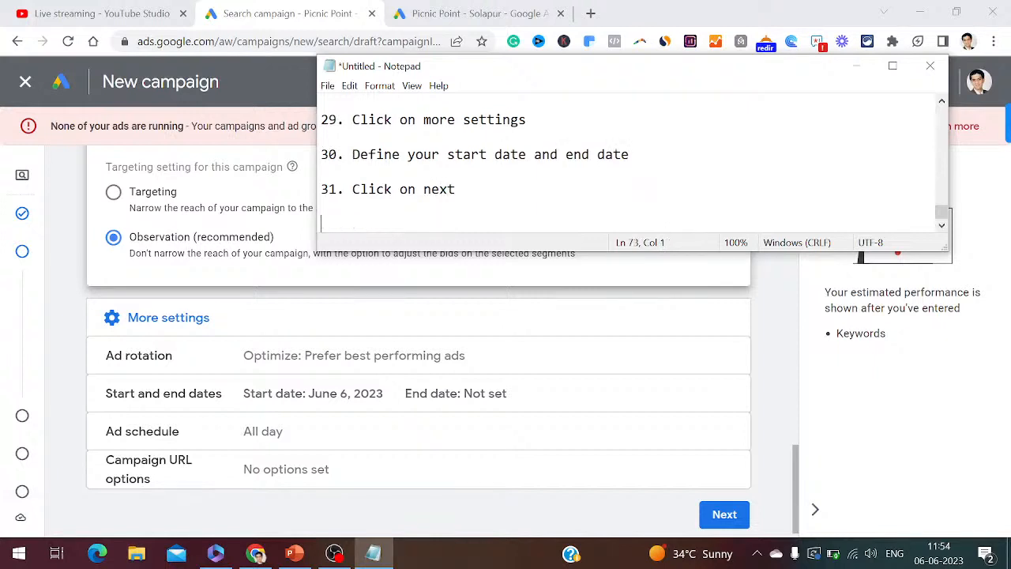
- Advance the campaign setup past settings to the keywords and ads stage
left_click(798, 496)
scroll(798, 496, "down", 1)
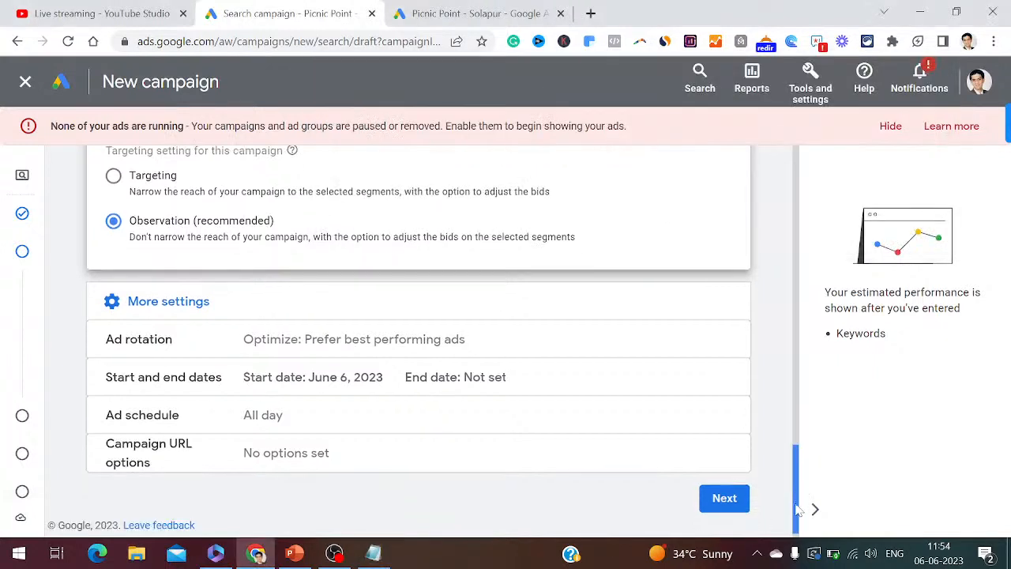
left_click(722, 503)
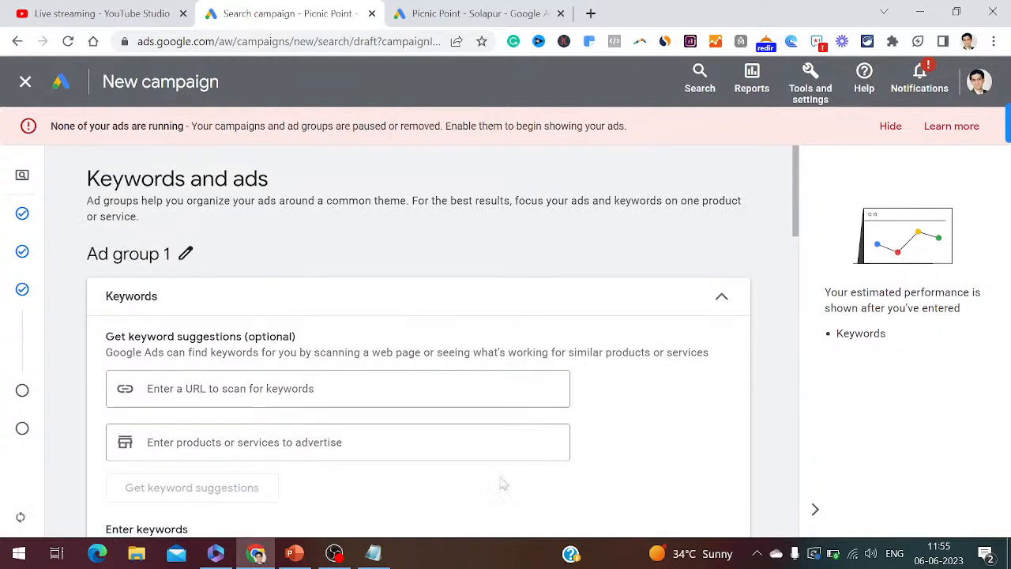
- Add '32. Create Ad Groups' and '33. Enter the URL to scan for keywords' to the notes
left_click(376, 553)
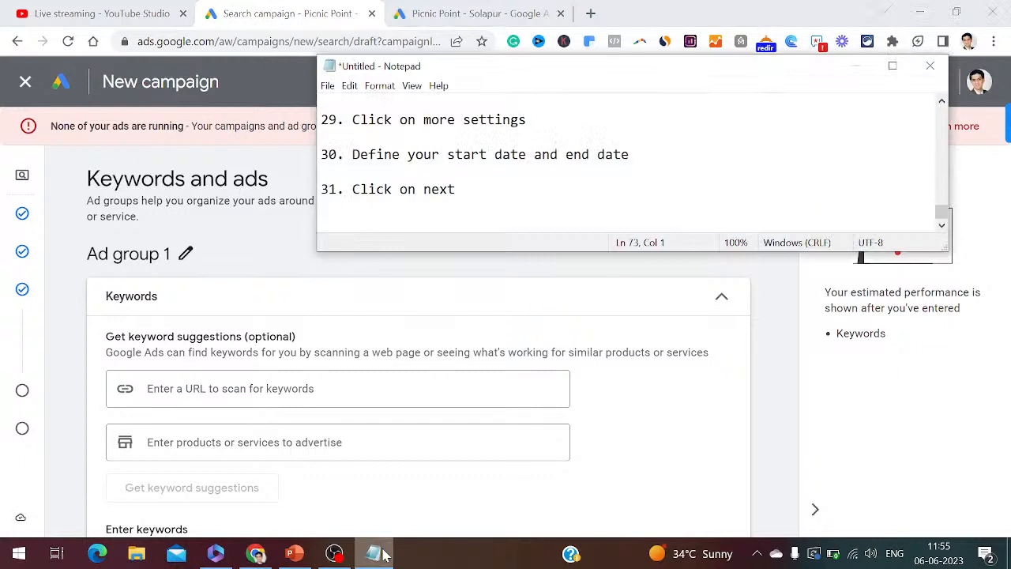
type("32. Create Ad Groups")
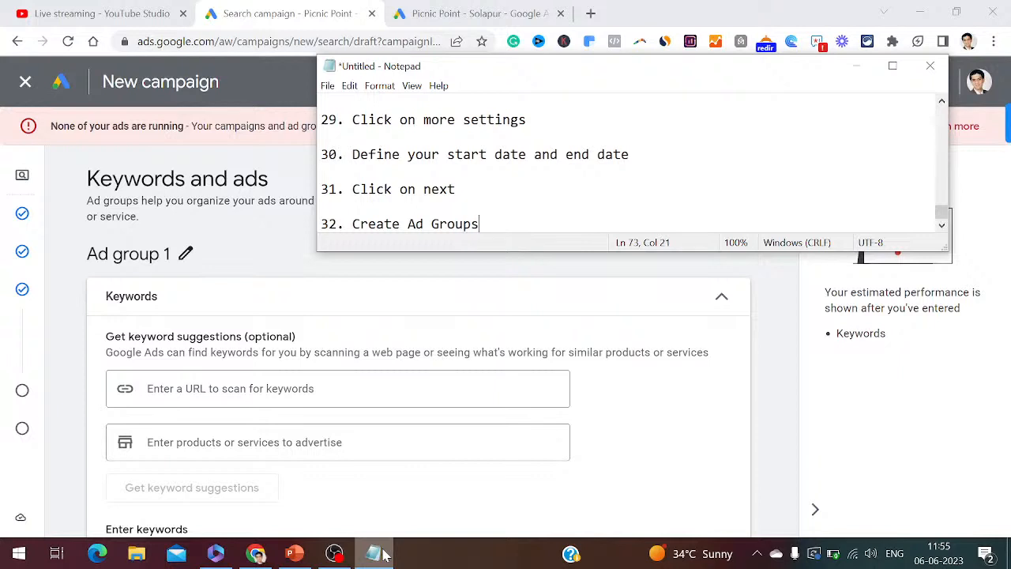
key("Return")
key("Return")
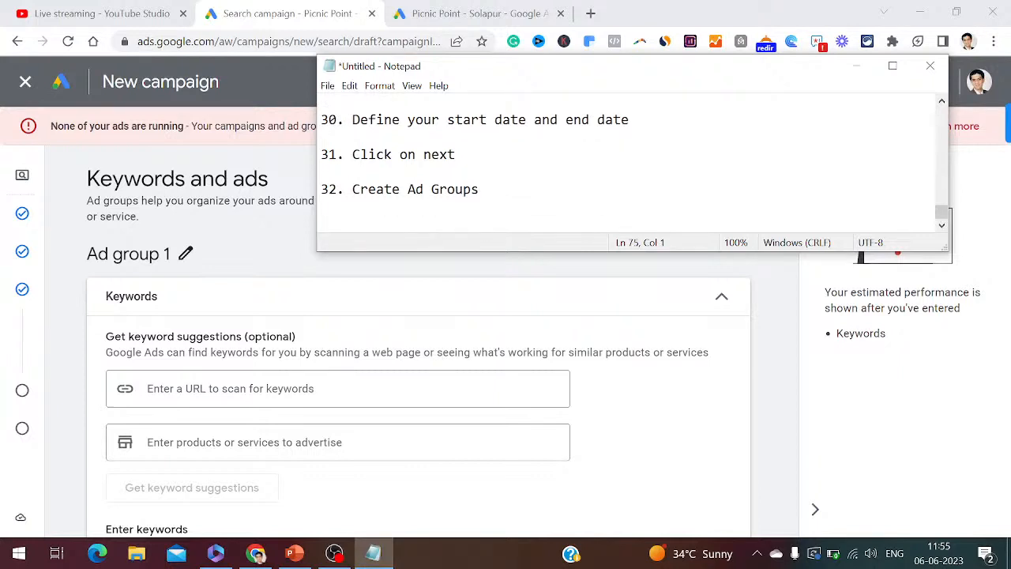
type("32.")
key("BackSpace")
type("3. Enter the URL")
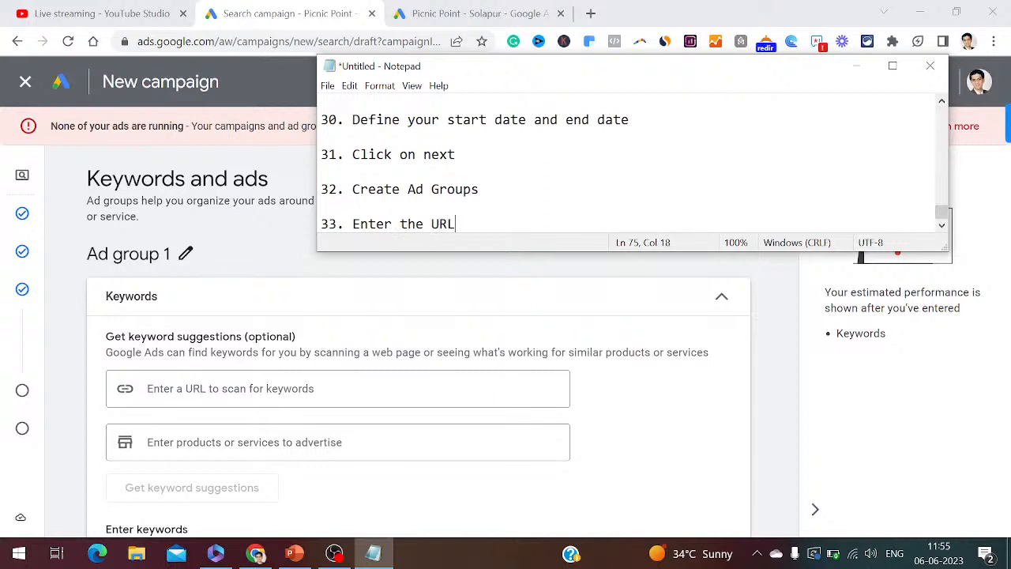
type(" to scan for k")
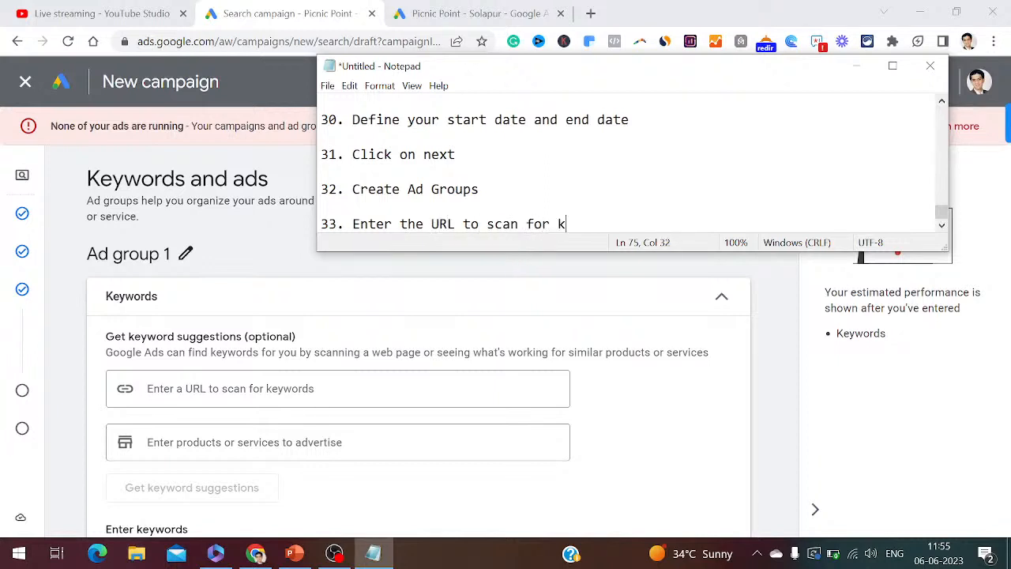
type("eywordsd")
key("BackSpace")
key("BackSpace")
key("BackSpace")
type("ds")
key("Return")
key("Return")
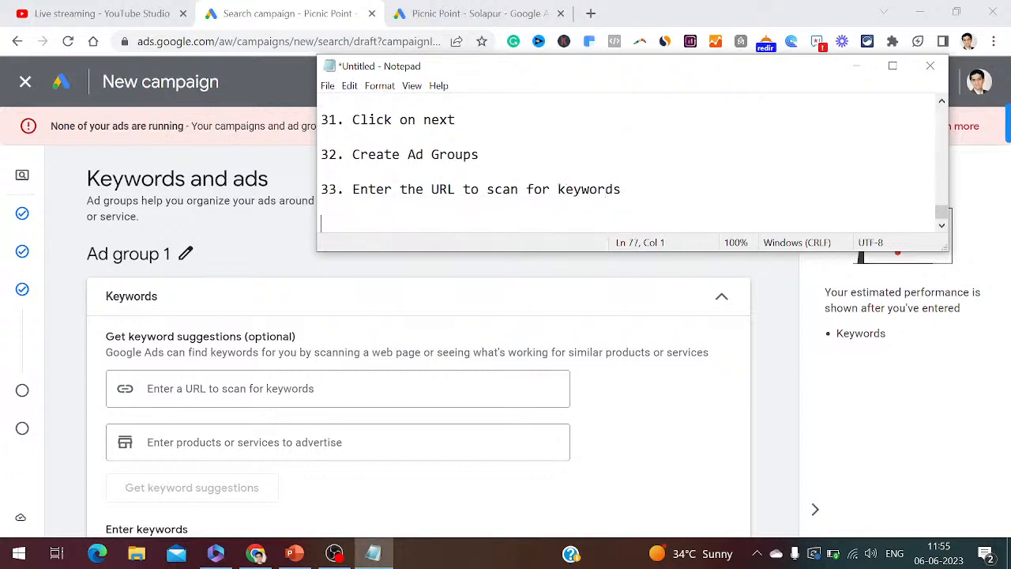
- Open the picnic-point.com website in a new browser tab
left_click(856, 66)
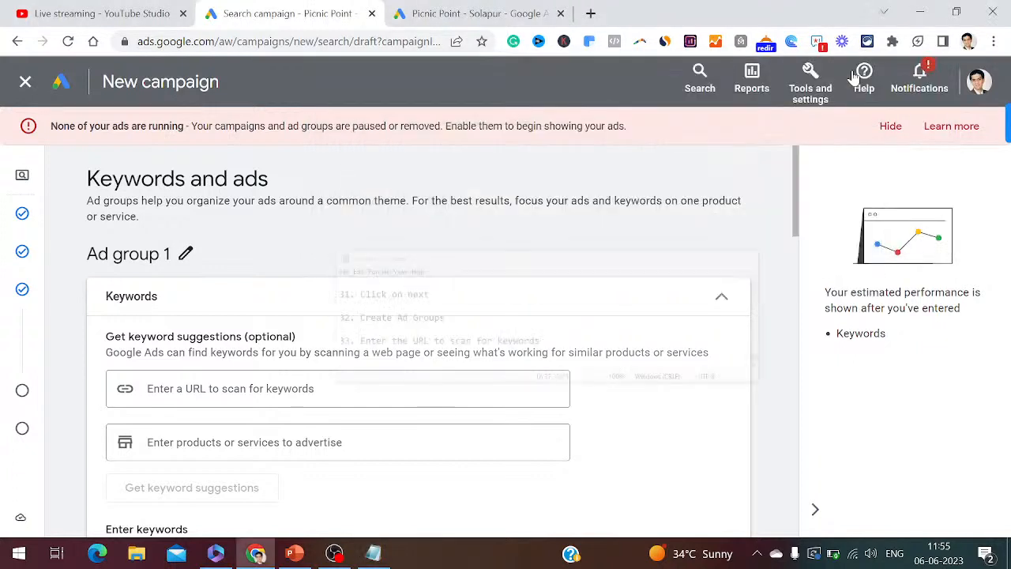
left_click(591, 13)
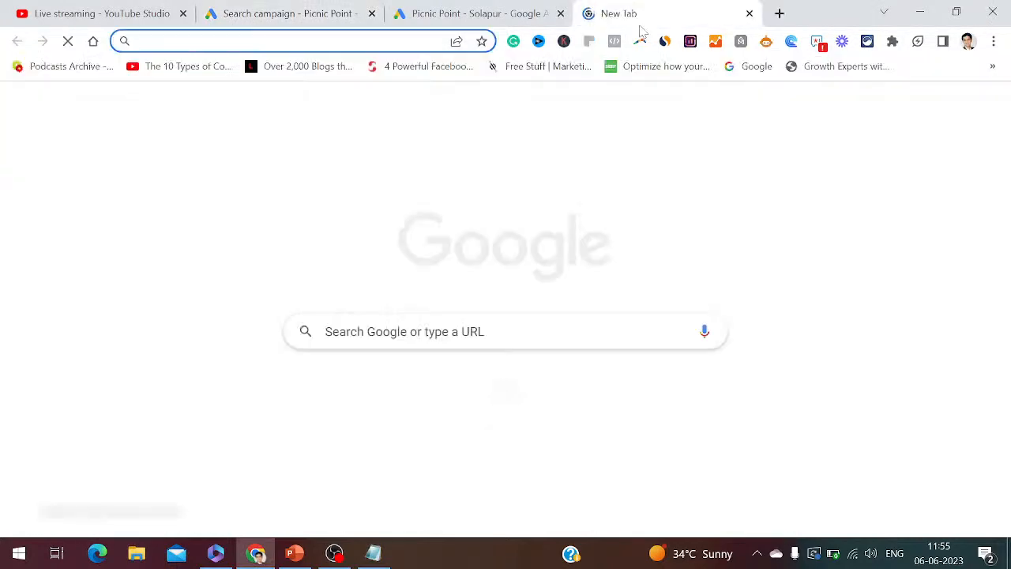
type("picni")
key("Return")
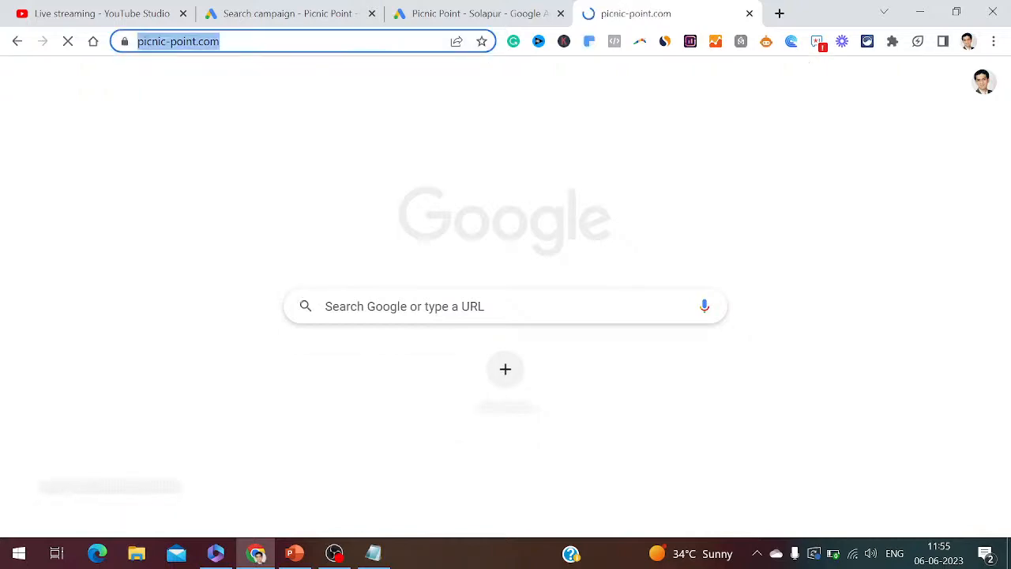
left_click(427, 22)
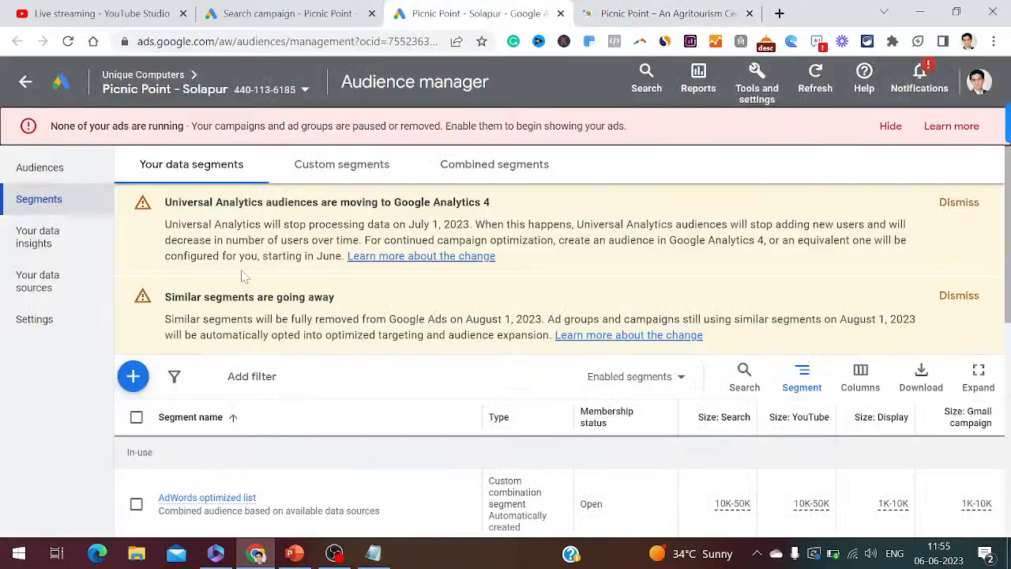
left_click(288, 14)
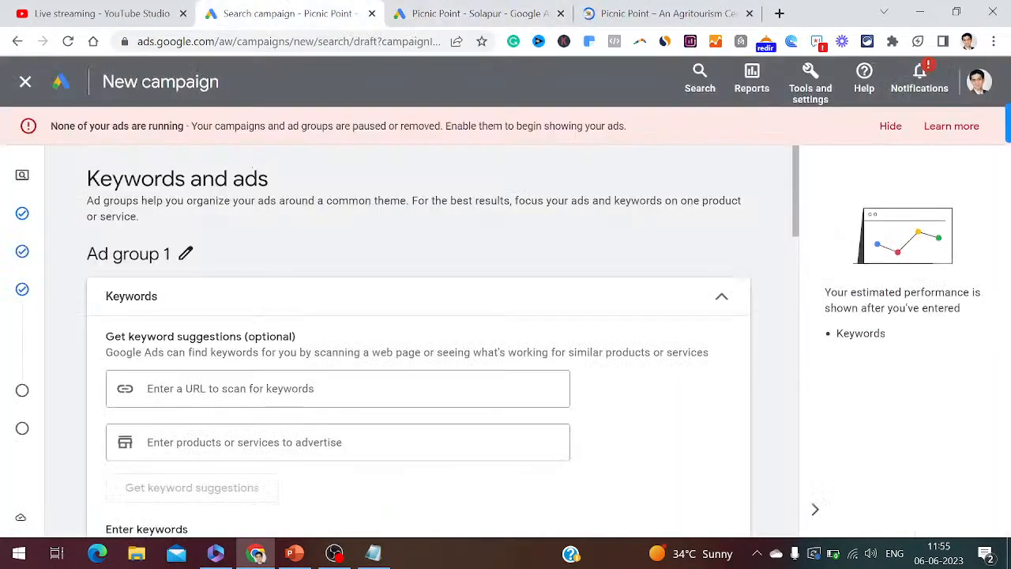
left_click(261, 389)
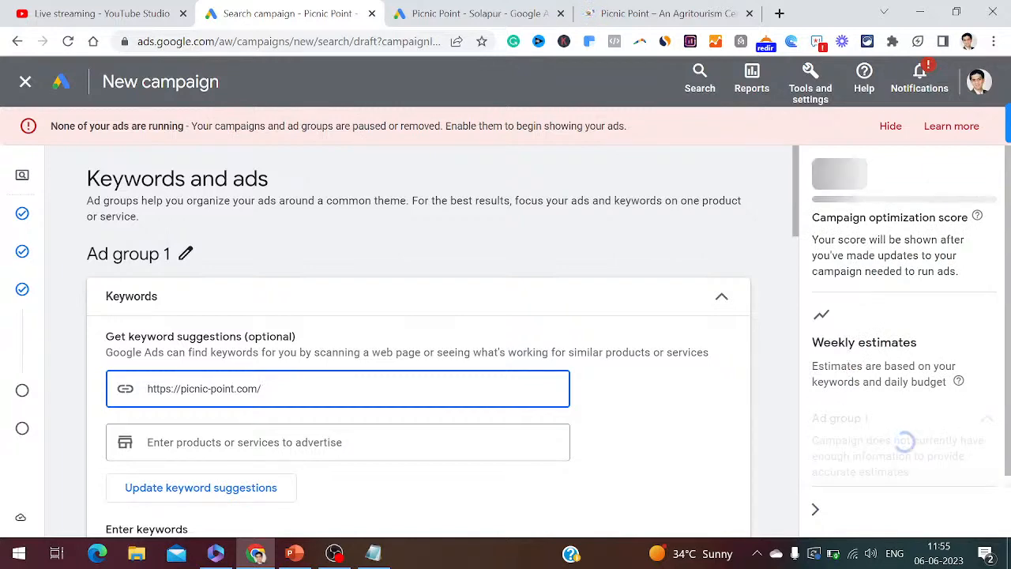
left_click(130, 13)
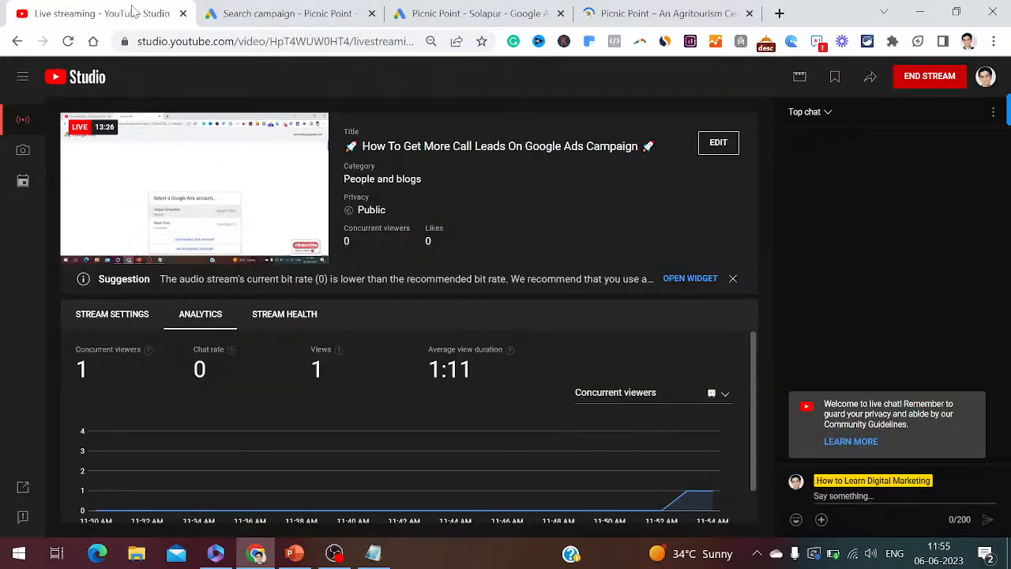
left_click(273, 12)
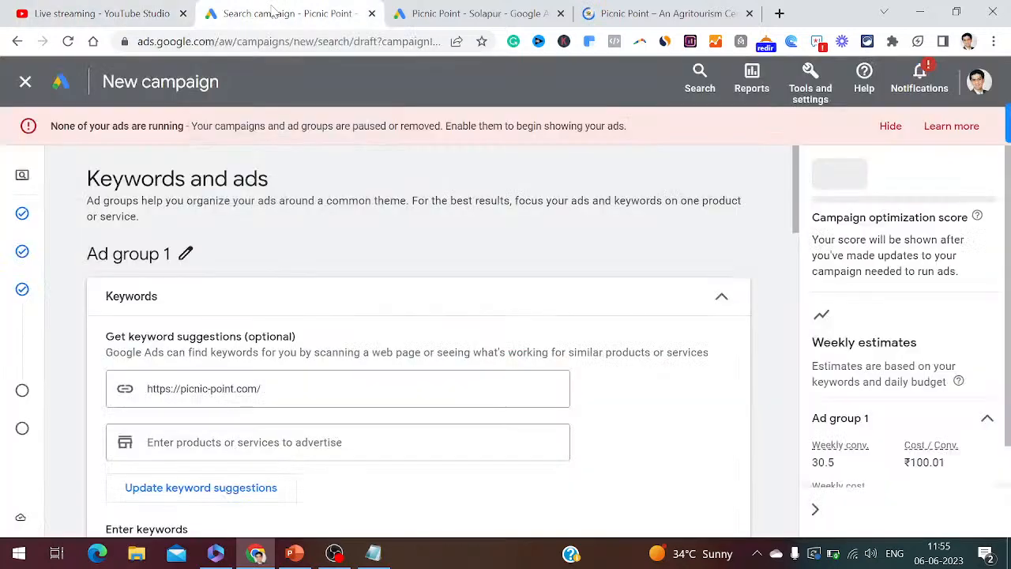
left_click_drag(796, 234, 796, 272)
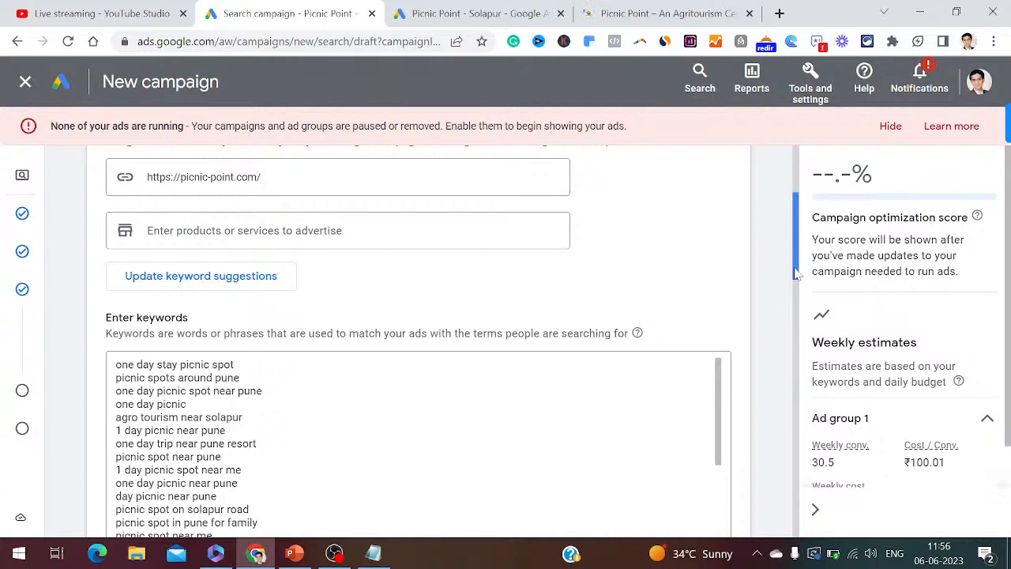
left_click_drag(796, 272, 796, 272)
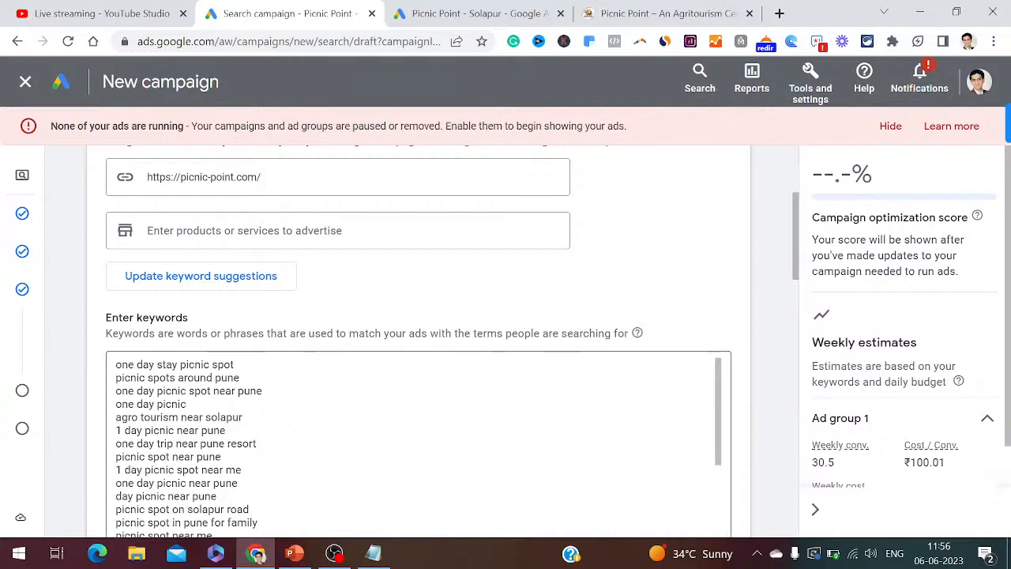
left_click(443, 417)
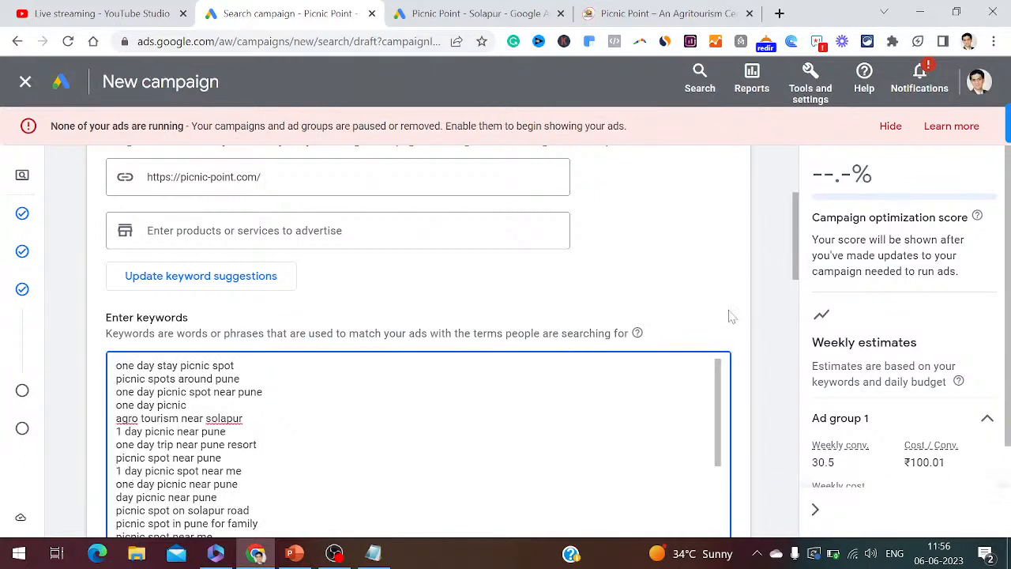
left_click_drag(796, 273, 798, 286)
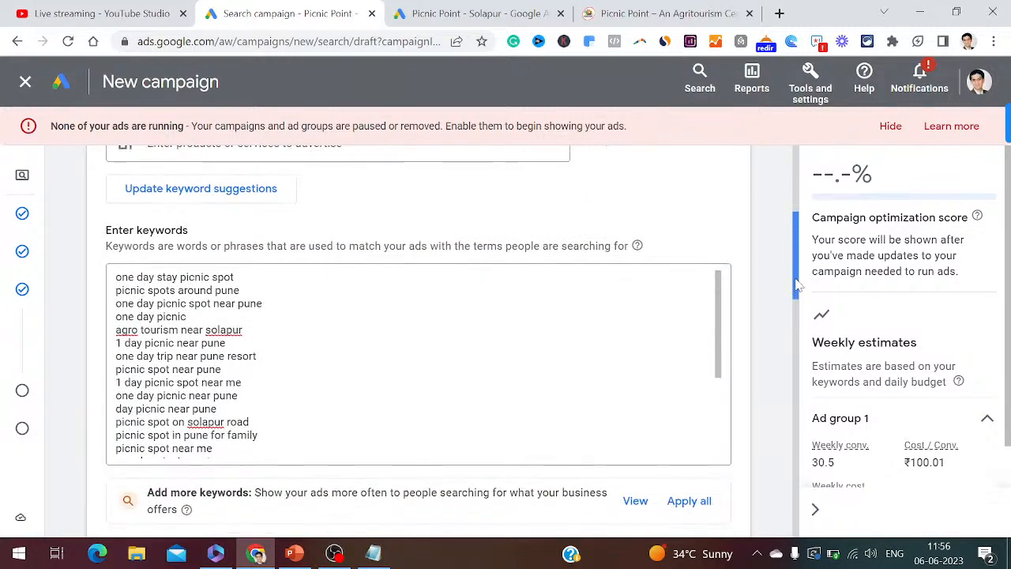
left_click(474, 370)
key("Left")
key("Down")
key("Down")
key("Down")
key("Down")
key("Down")
key("Down")
key("Down")
key("Down")
key("Down")
key("Down")
key("Down")
key("Down")
key("Down")
key("Down")
key("Down")
key("Down")
key("Down")
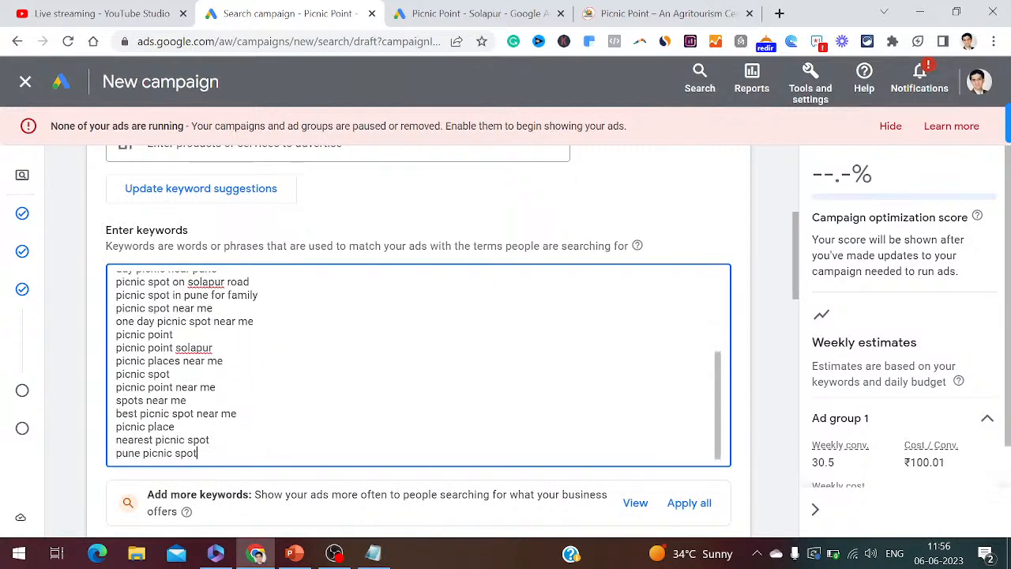
key("Up")
key("Up")
key("Up")
key("Up")
key("Up")
key("Up")
key("Up")
key("Up")
key("Up")
key("Up")
key("Up")
key("Up")
key("Up")
key("Up")
key("Up")
key("Up")
key("Up")
key("Up")
key("Up")
key("Up")
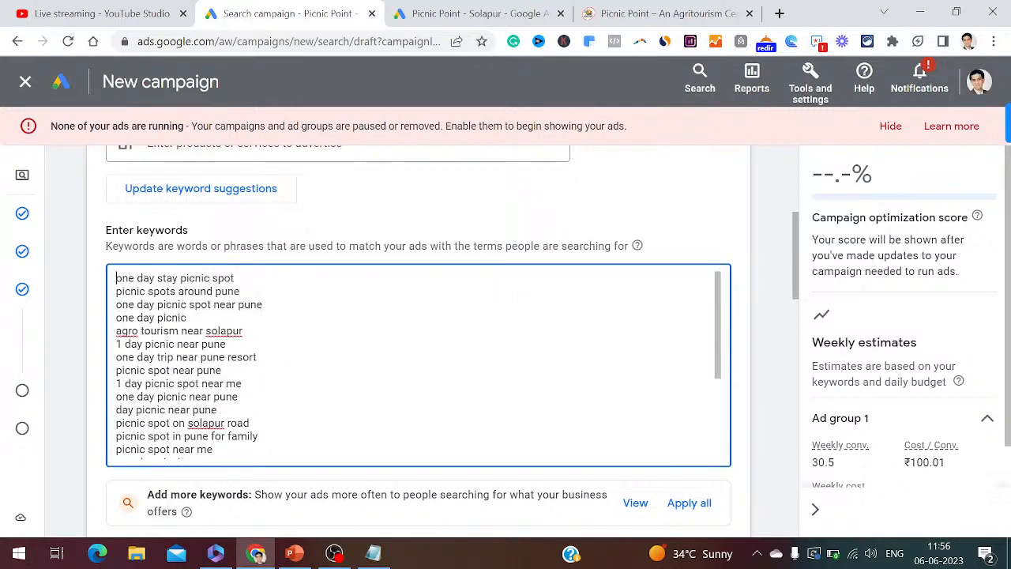
- Wrap 'agro tourism near solapur' and 'one day stay picnic spot' in double quotes
left_click(166, 317)
key("Left")
key("Left")
key("Left")
key("Left")
key("Left")
key("Left")
key("Down")
key("Left")
key("Left")
key("Left")
type("\"")
key("End")
type("\"")
key("Up")
key("Up")
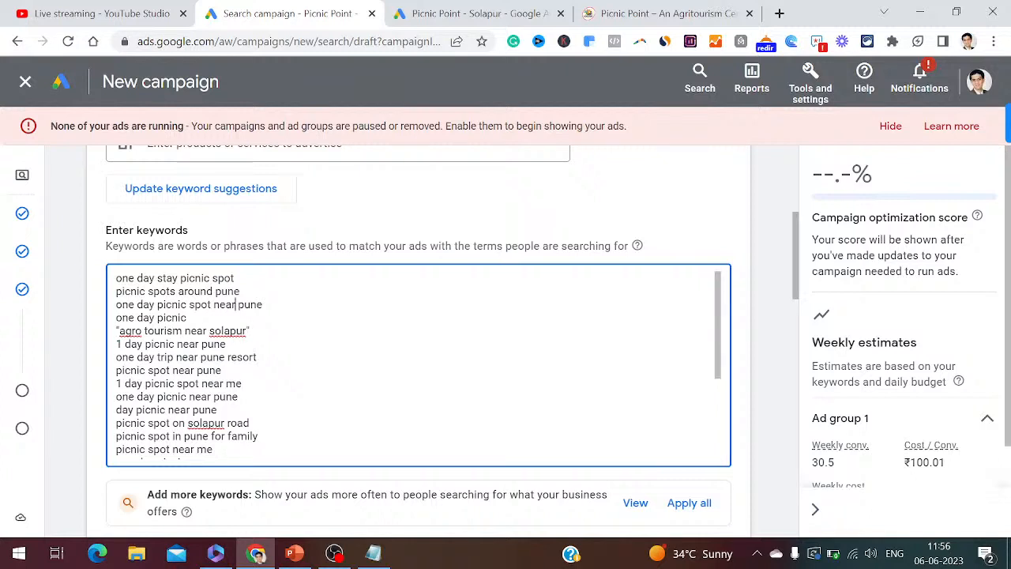
key("Left")
left_click(122, 278)
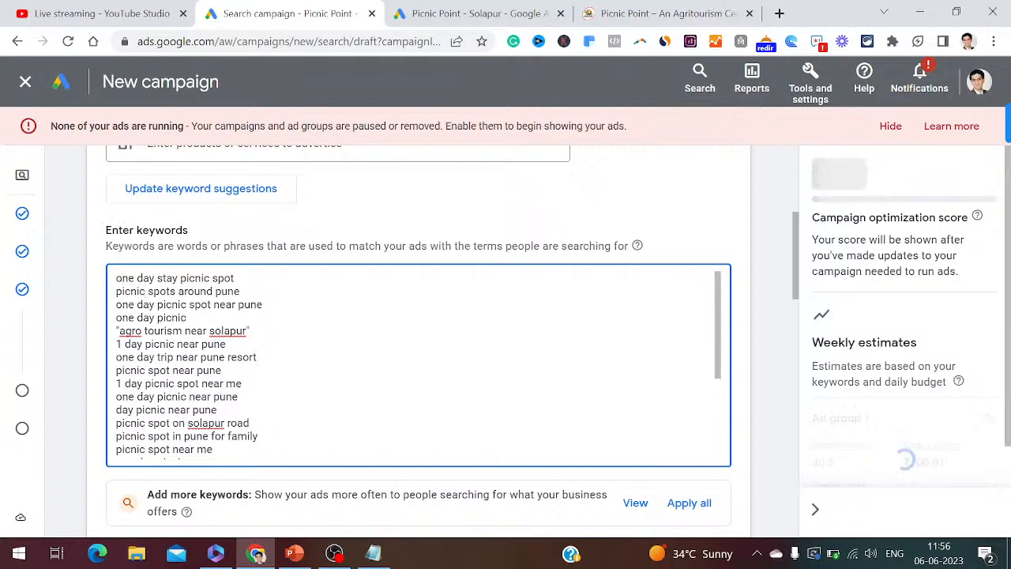
key("Home")
type("\"")
key("End")
type("\"")
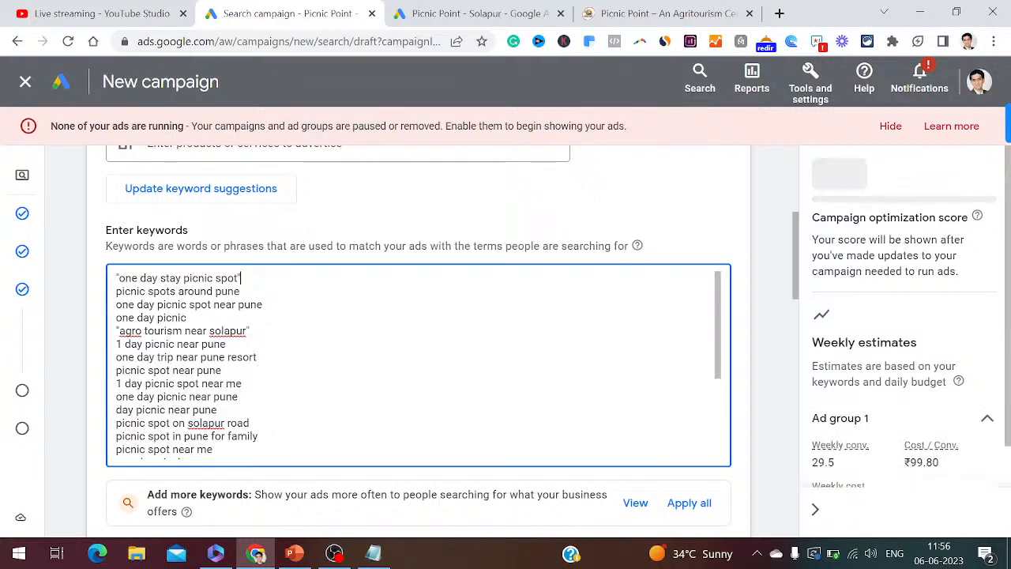
- Delete 'picnic spots around pune' and quote 'one day picnic spot near pune' and 'one day picnic'
triple_click(124, 291)
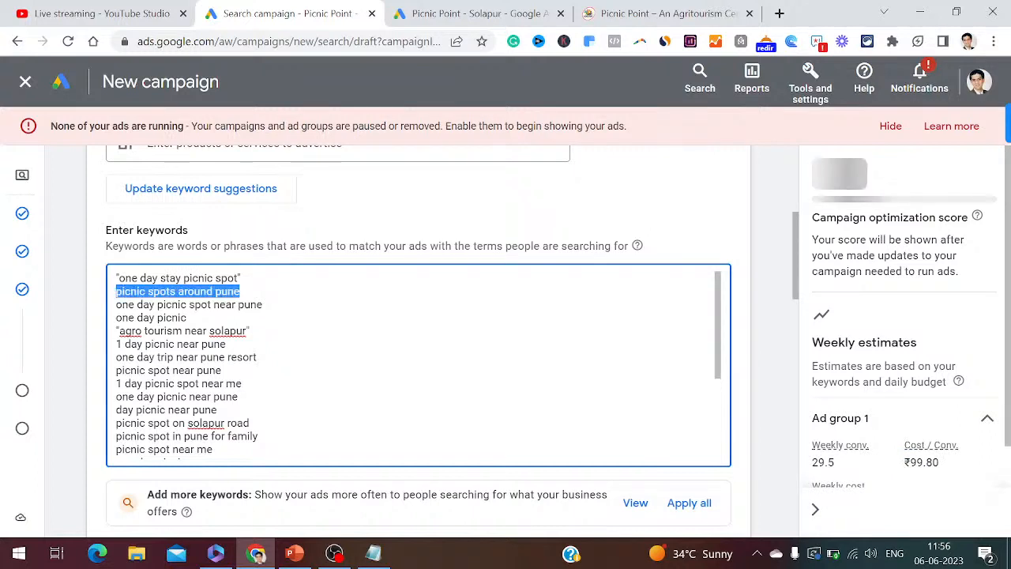
key("BackSpace")
key("BackSpace")
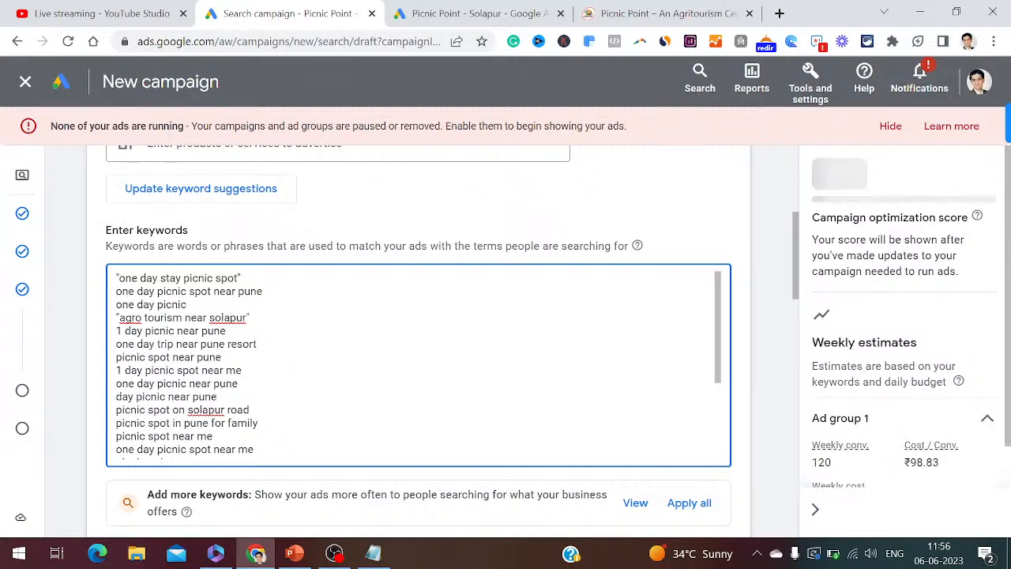
type("\"")
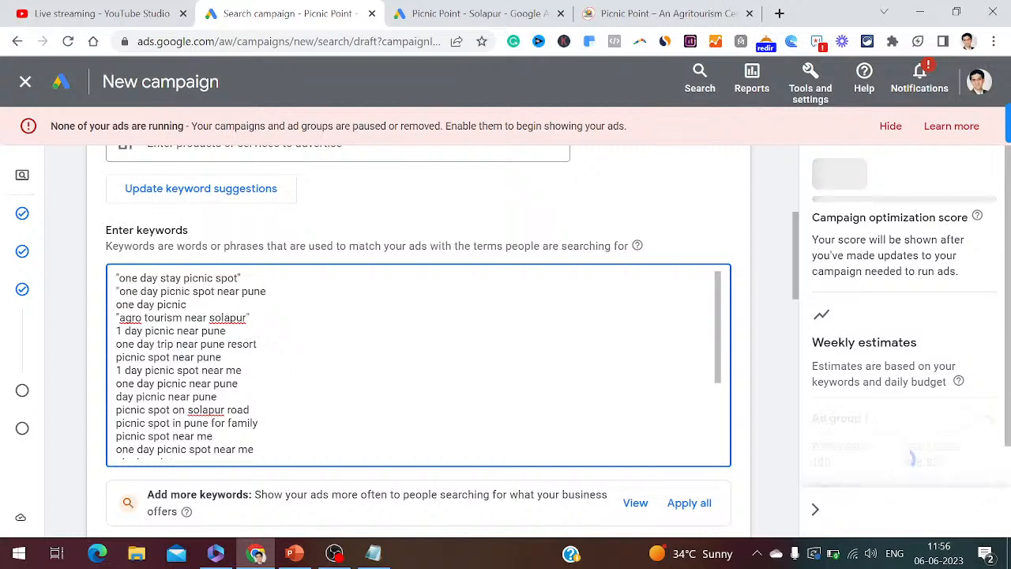
key("End")
type("\"")
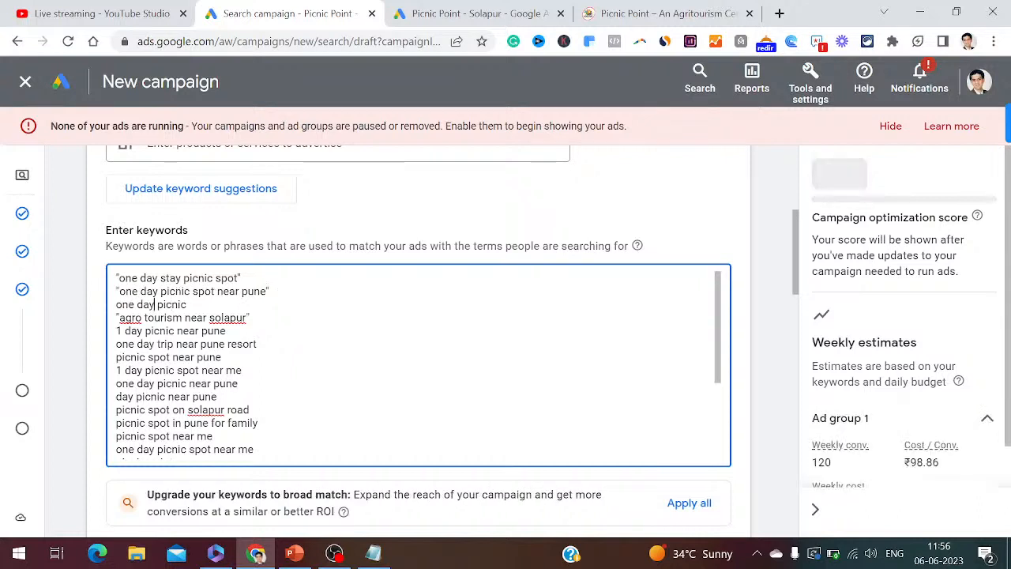
key("Down")
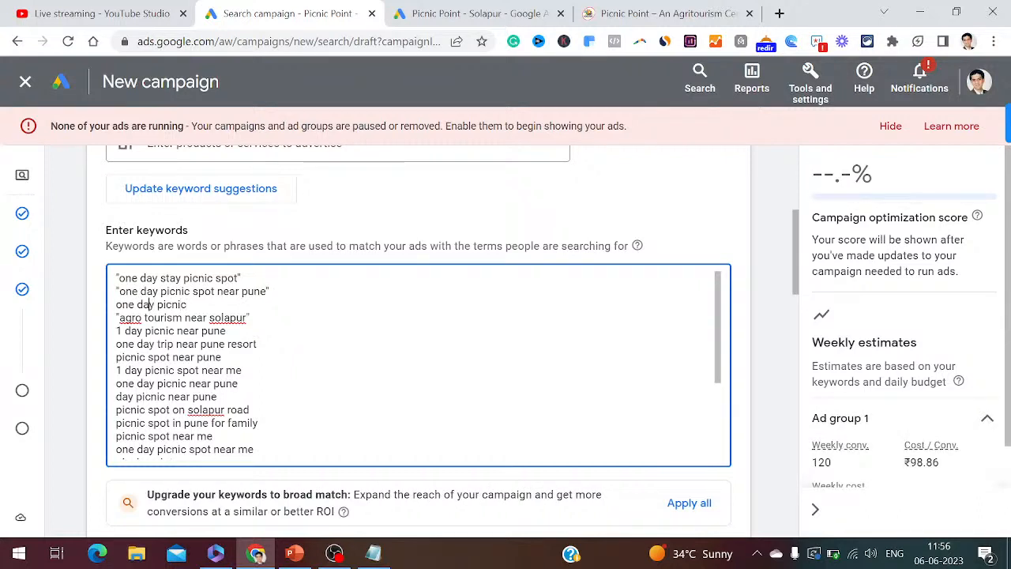
key("Home")
type("\"")
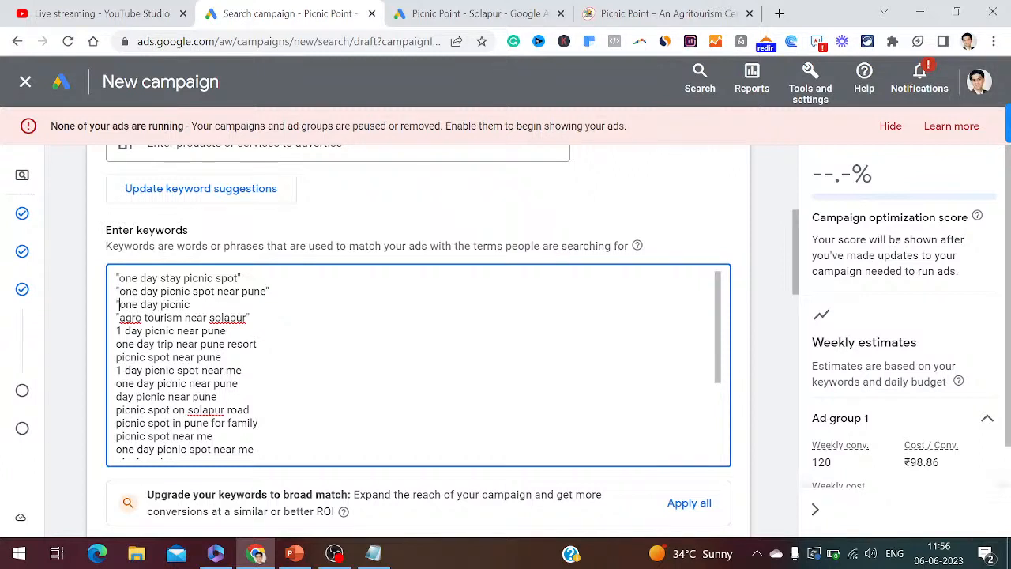
key("End")
type("\"")
- Quote the '1 day picnic near pune' and 'one day trip' keywords
key("Down")
key("Down")
key("Left")
key("Left")
key("Left")
key("Left")
key("Left")
key("Left")
key("Left")
key("Left")
key("Left")
key("Left")
key("Left")
key("Left")
key("Left")
key("Left")
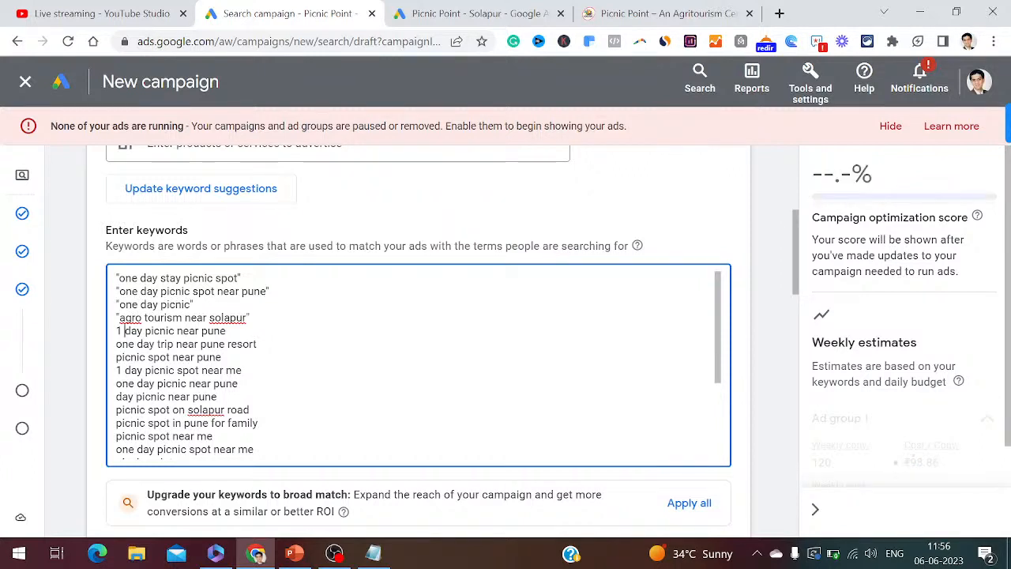
key("Home")
type("\"")
key("End")
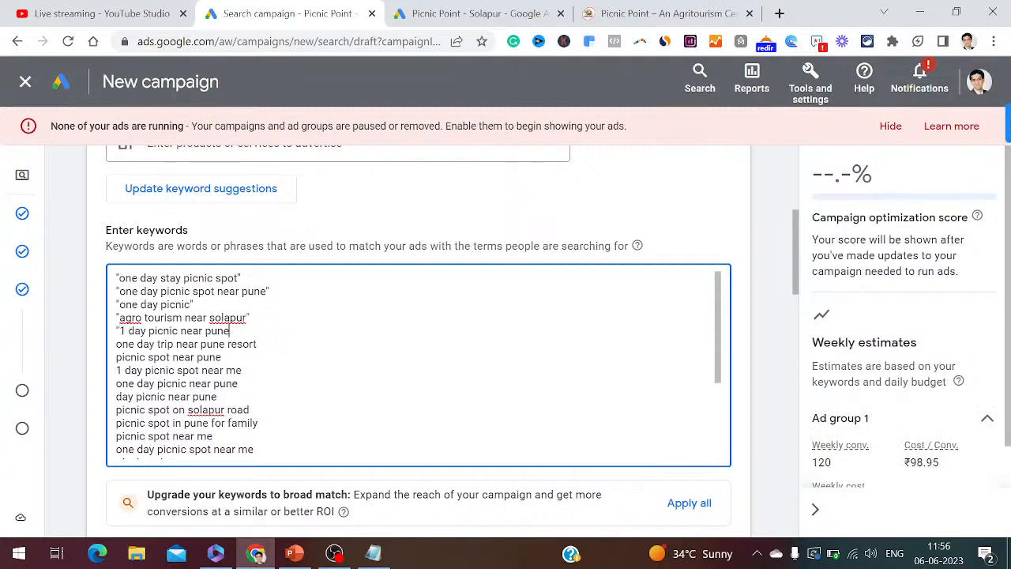
type("\"")
key("Down")
key("Left")
key("Left")
key("Left")
key("Left")
key("Left")
key("Left")
key("Left")
key("Left")
key("Left")
key("Left")
key("Left")
key("Left")
key("Left")
key("Left")
key("Left")
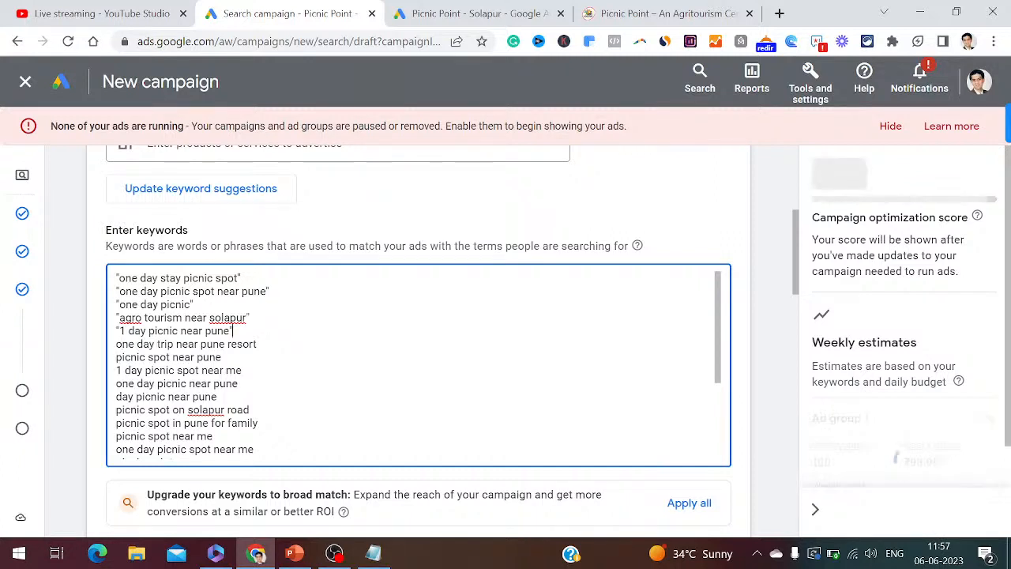
key("Down")
key("Home")
type("\"")
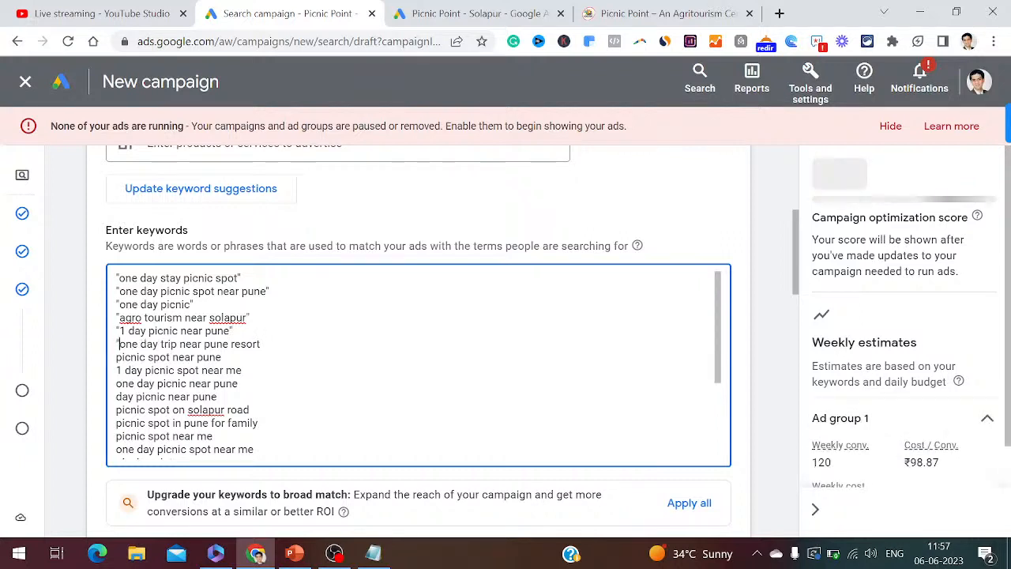
key("End")
type("\"")
key("Down")
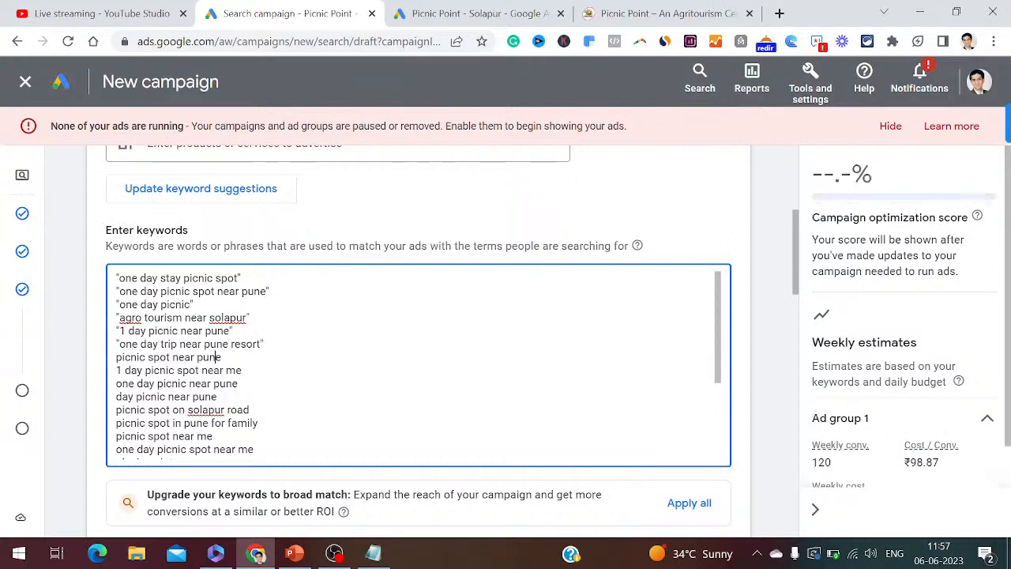
- Delete 'picnic spot near pune' and put + before the words of '1 day picnic spot near me'
triple_click(125, 357)
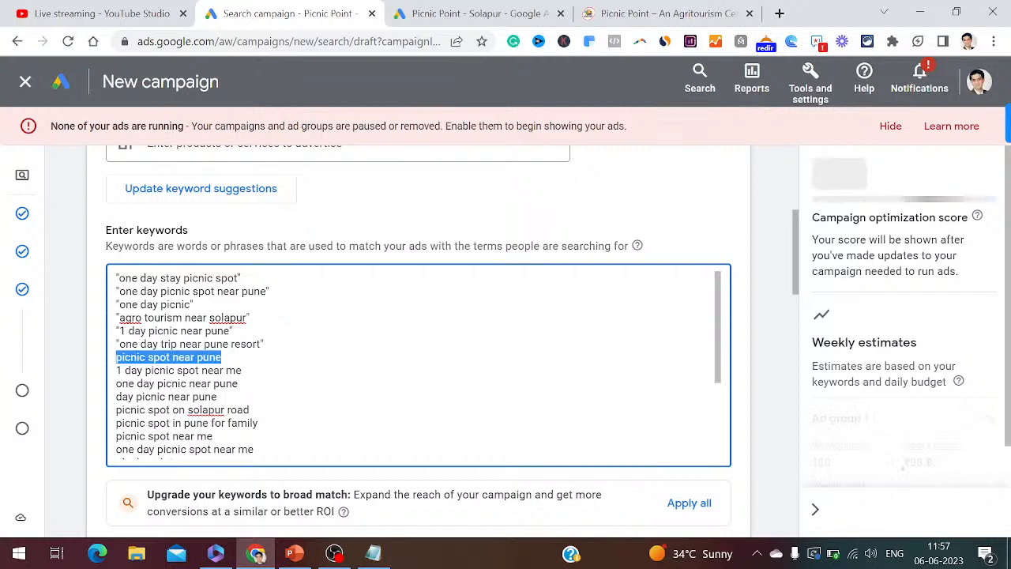
key("Delete")
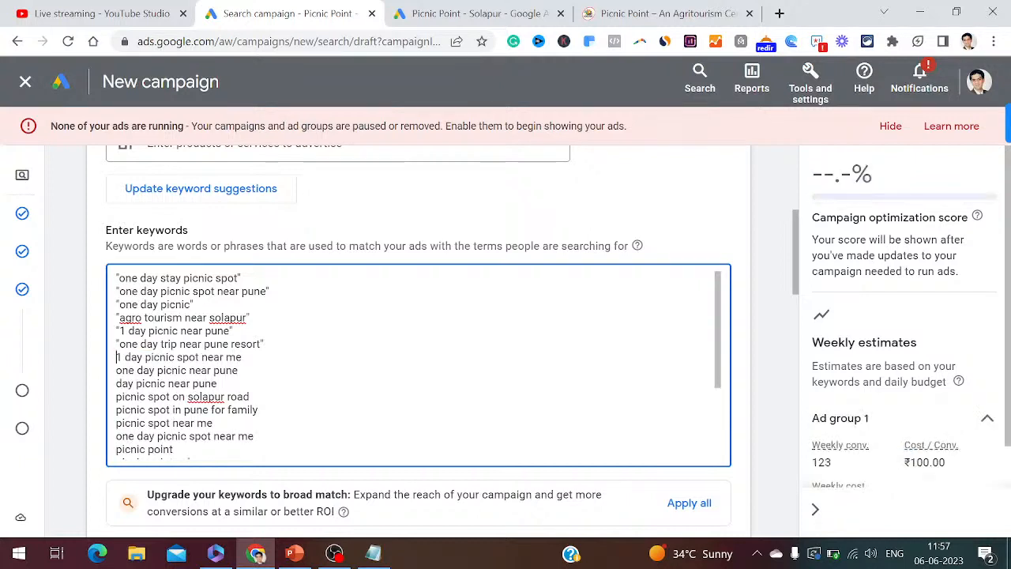
type("=")
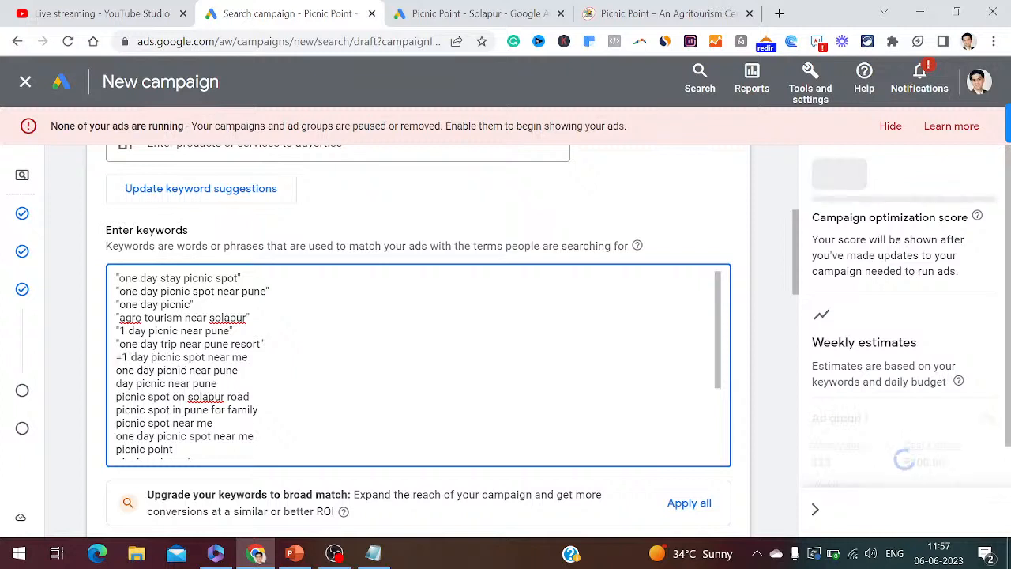
key("BackSpace")
type("+")
key("Right")
key("Right")
key("Right")
key("Right")
key("Right")
key("Right")
type("+")
key("Right")
key("Right")
key("Right")
key("Right")
key("Right")
key("Right")
key("Right")
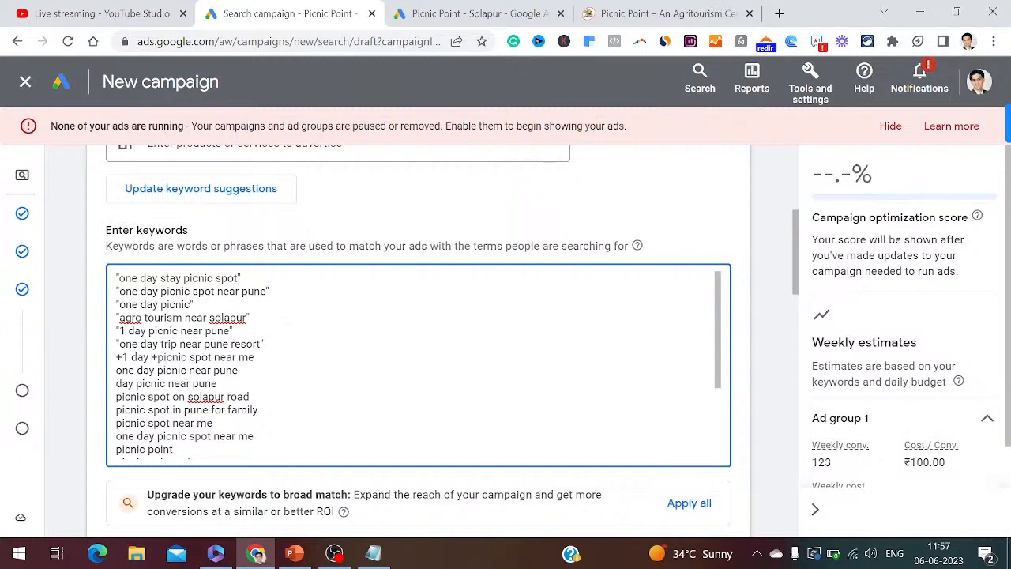
type("+")
key("Right")
key("Right")
key("Right")
key("Right")
key("Right")
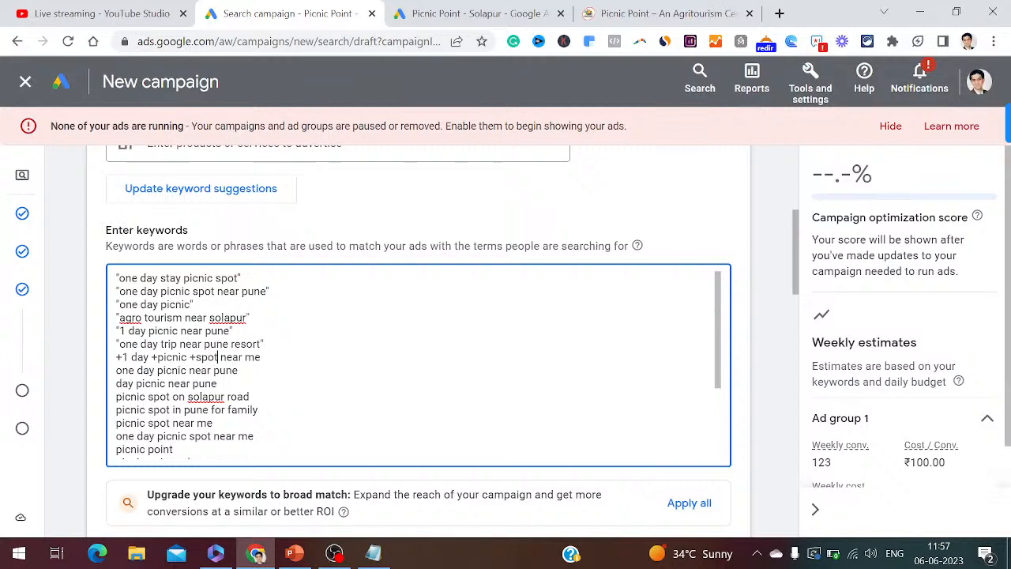
type("+")
key("Right")
key("Right")
- Delete the 'one day picnic near pune', 'picnic spot on solapur road' and 'picnic spot in pune for family' lines
type("+")
key("Left")
key("Left")
key("Left")
key("Left")
key("Left")
key("Left")
key("Left")
key("Left")
key("Left")
key("Left")
key("Left")
key("Left")
key("Left")
key("Left")
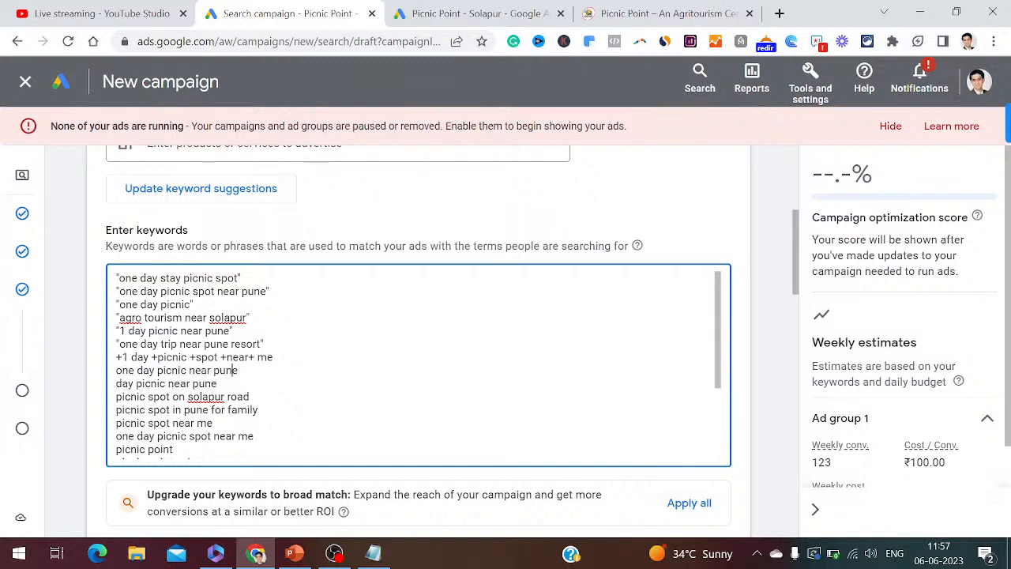
key("Left")
key("Left")
key("Left")
key("Left")
key("Left")
key("shift+End")
key("Delete")
key("Delete")
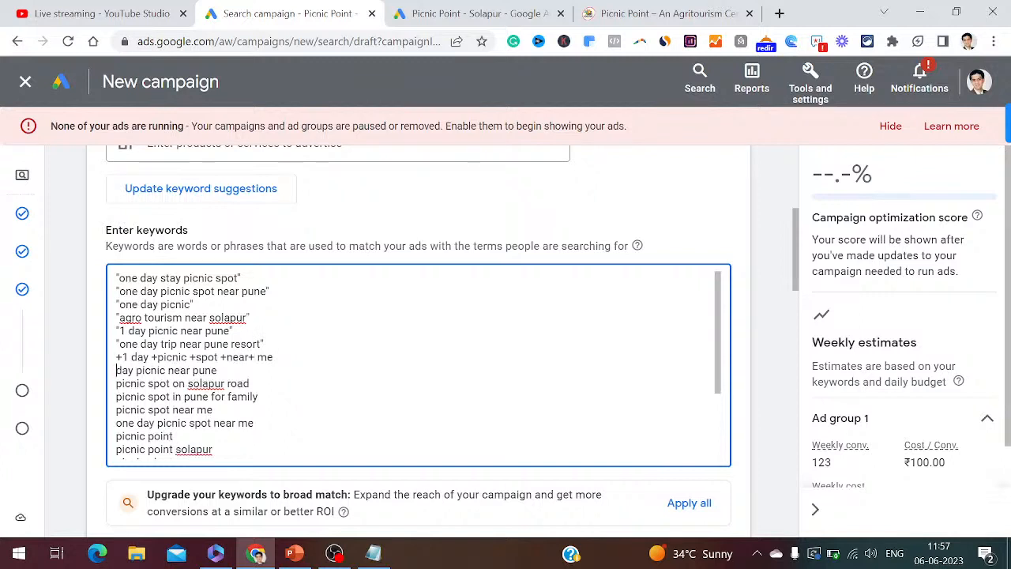
key("shift+End")
key("Delete")
key("Delete")
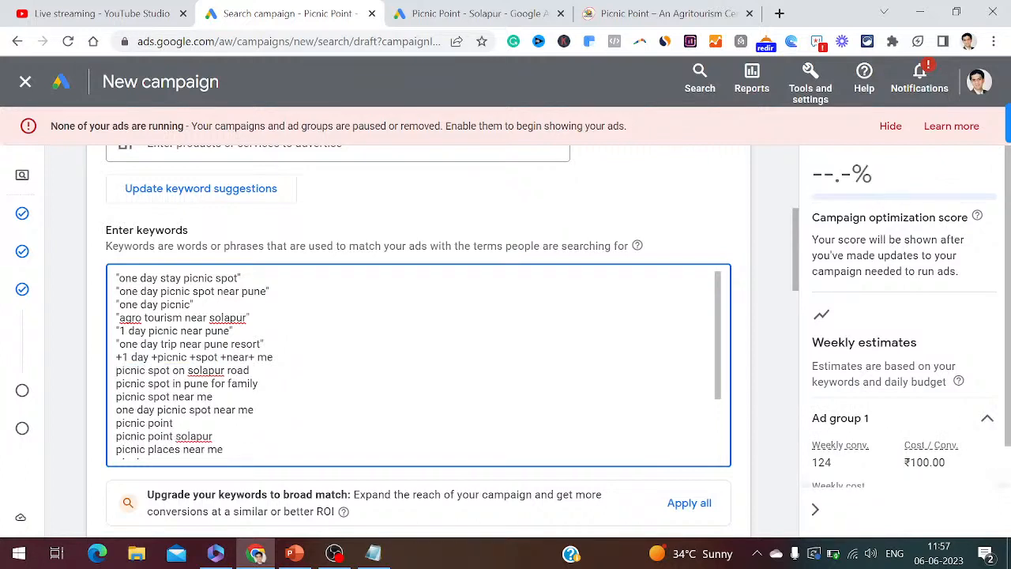
key("shift+End")
key("Delete")
key("Delete")
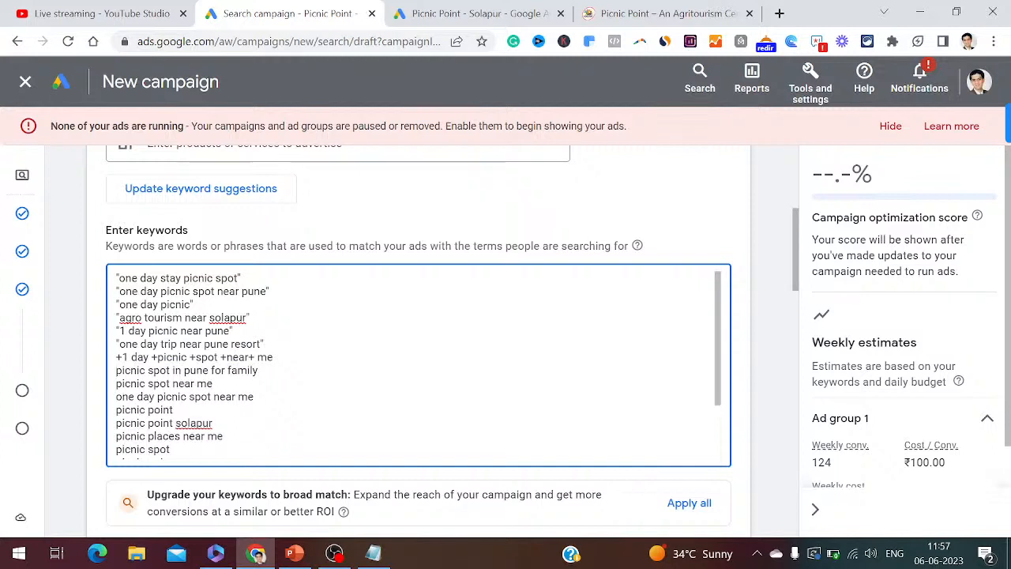
key("shift+End")
key("Delete")
key("Delete")
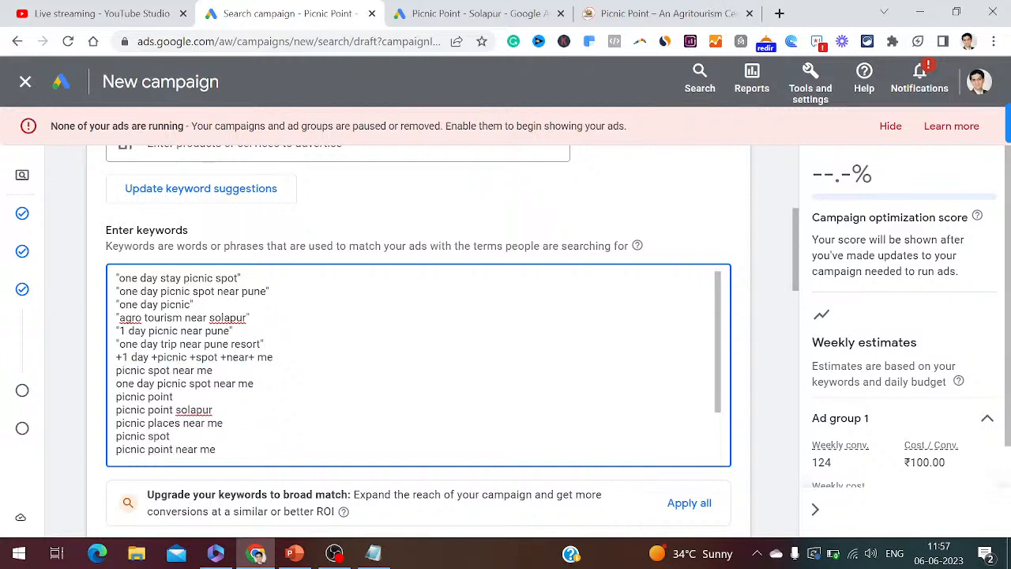
- Quote 'picnic spot near me' and 'one day picnic spot near me'
type("\"")
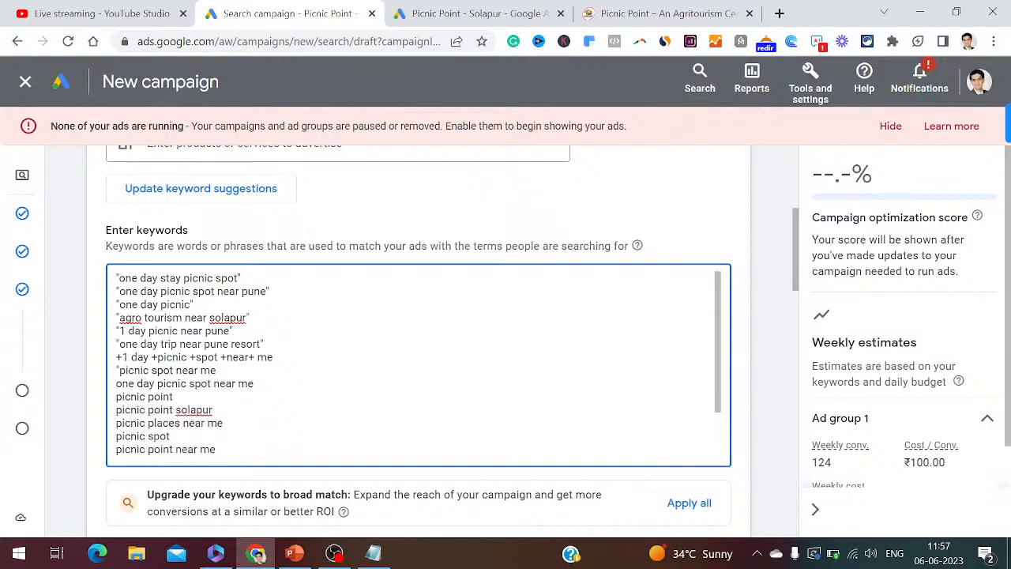
key("End")
type("\"")
key("Home")
type("\"")
key("End")
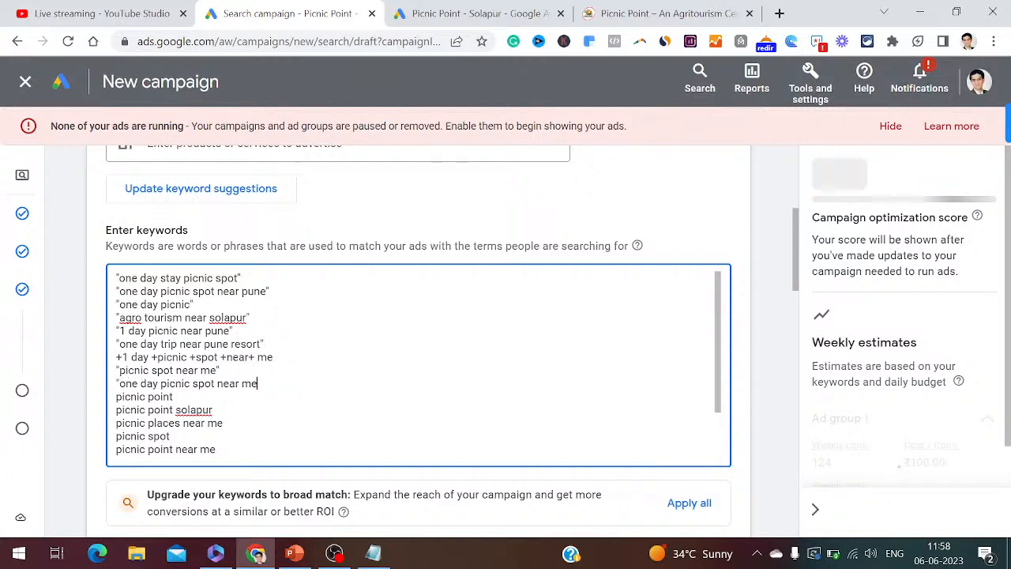
type("\"")
- Add match marks to 'picnic point', and quote 'picnic point solapur' and 'picnic places near me'
key("Down")
key("Left")
key("Left")
key("Left")
key("Left")
key("Left")
key("Left")
key("Left")
key("Left")
key("Left")
key("Left")
key("Left")
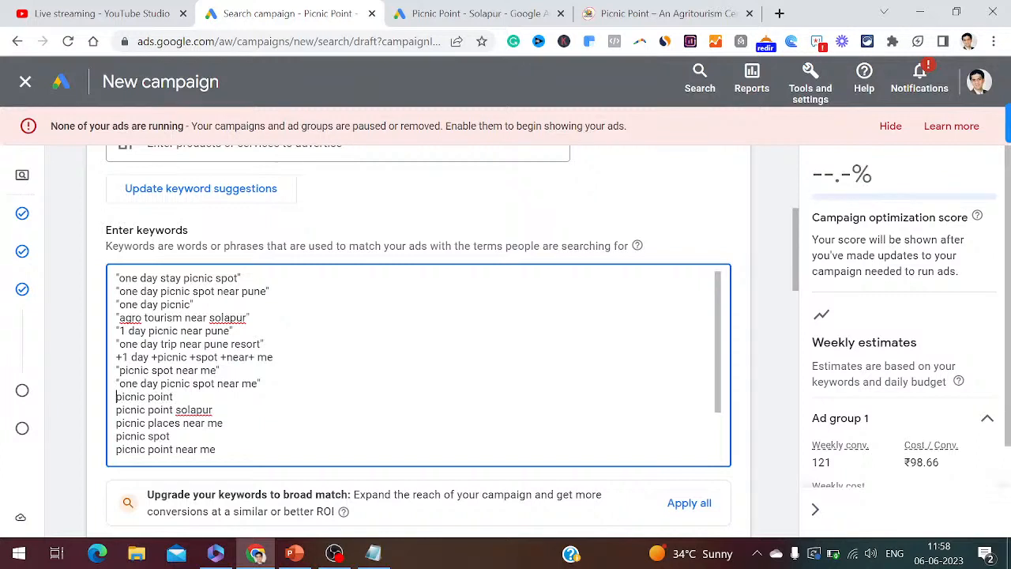
type("\"")
key("End")
type("\"")
key("Down")
key("Left")
key("Left")
key("Left")
key("Left")
key("Left")
key("Left")
key("Left")
key("Left")
key("Left")
key("Left")
key("Left")
type("\"\"")
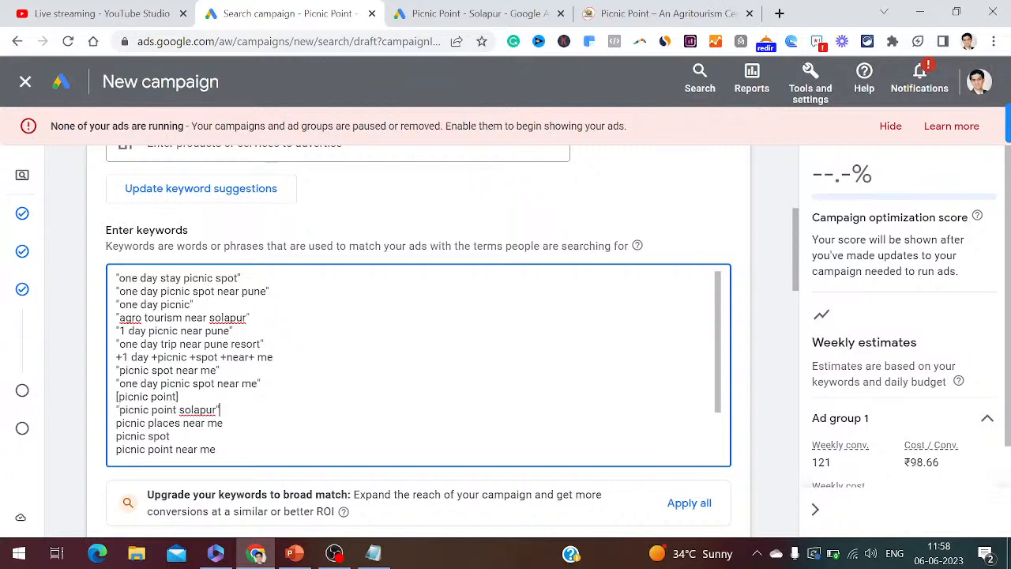
key("Left")
key("Left")
key("Left")
key("Left")
key("Left")
key("Left")
key("Left")
key("Left")
key("Left")
type("\"")
key("End")
type("\"")
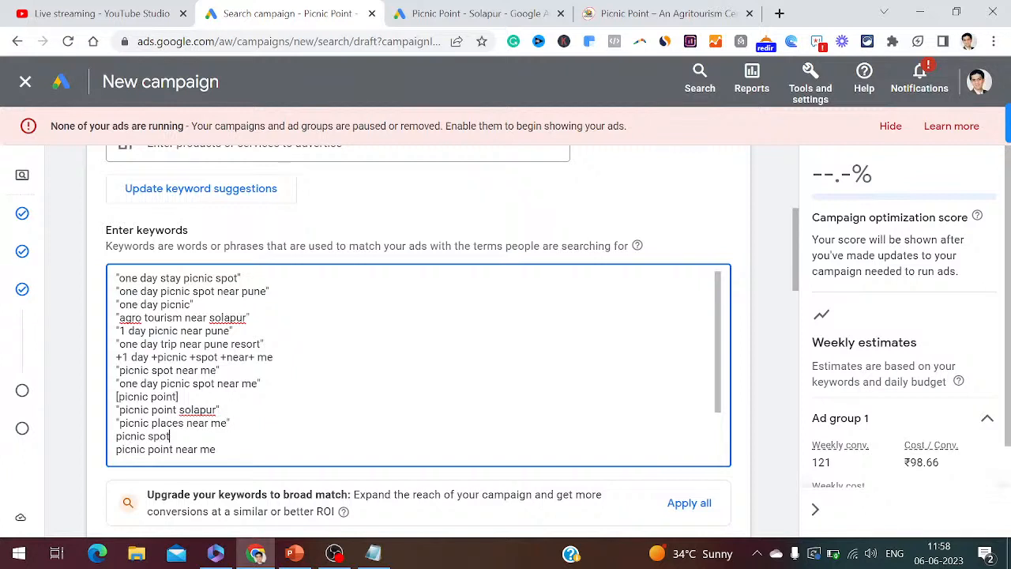
- Change the picnic spot keyword to '+picnic +spot'
key("Left")
key("Left")
type("+")
key("Right")
key("Right")
key("Right")
key("Right")
key("Right")
key("Right")
key("Right")
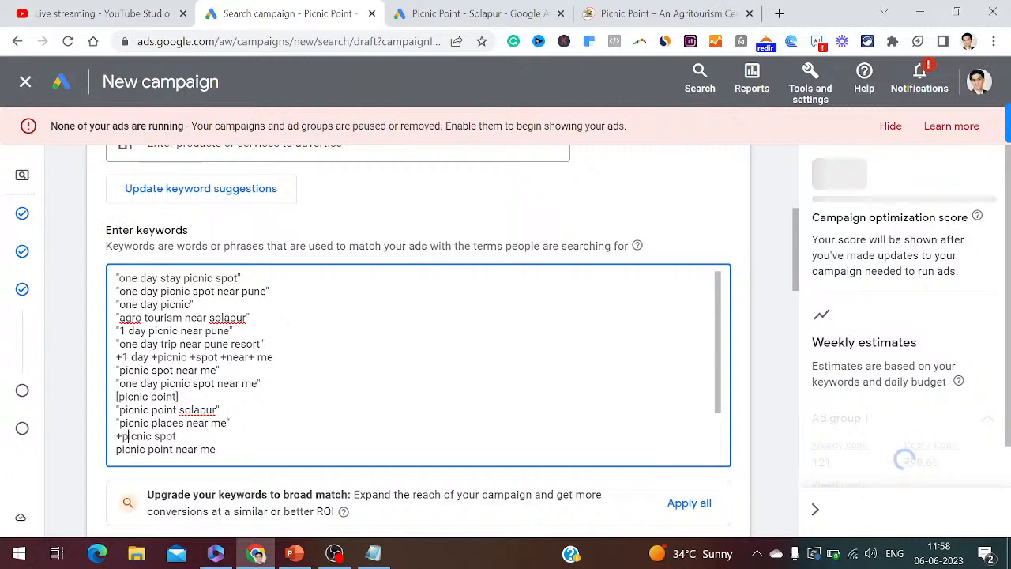
type("+")
key("Down")
key("Down")
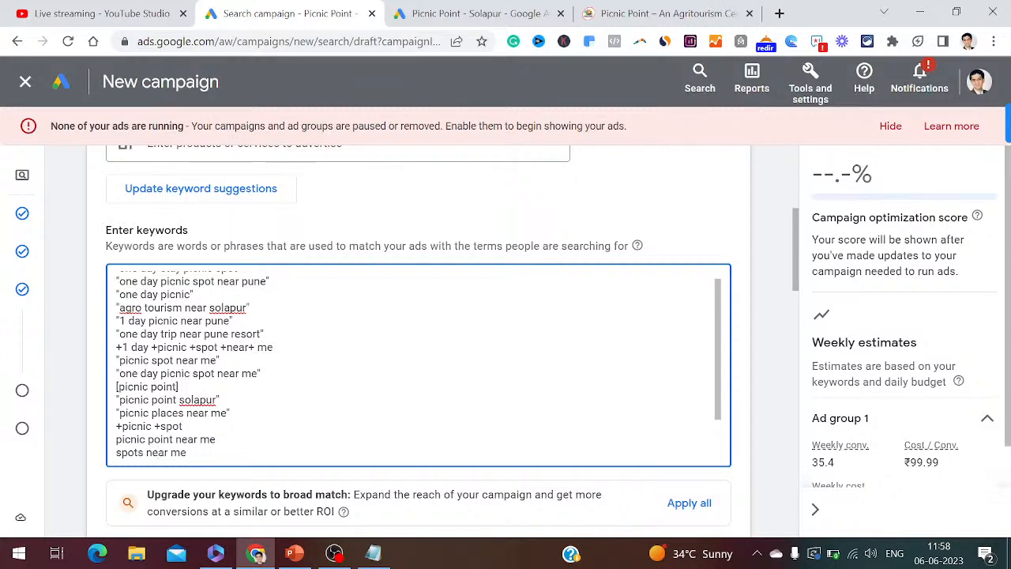
- Turn 'picnic point near me' into '+picnic +point +near +me'
key("Up")
key("Left")
key("Left")
key("Left")
key("Left")
key("Left")
key("Left")
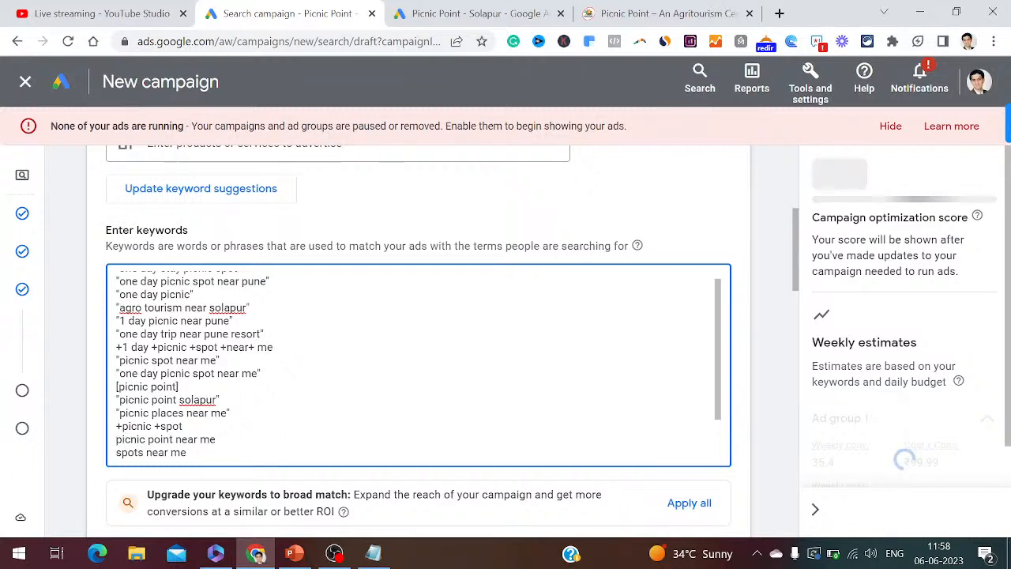
type("+")
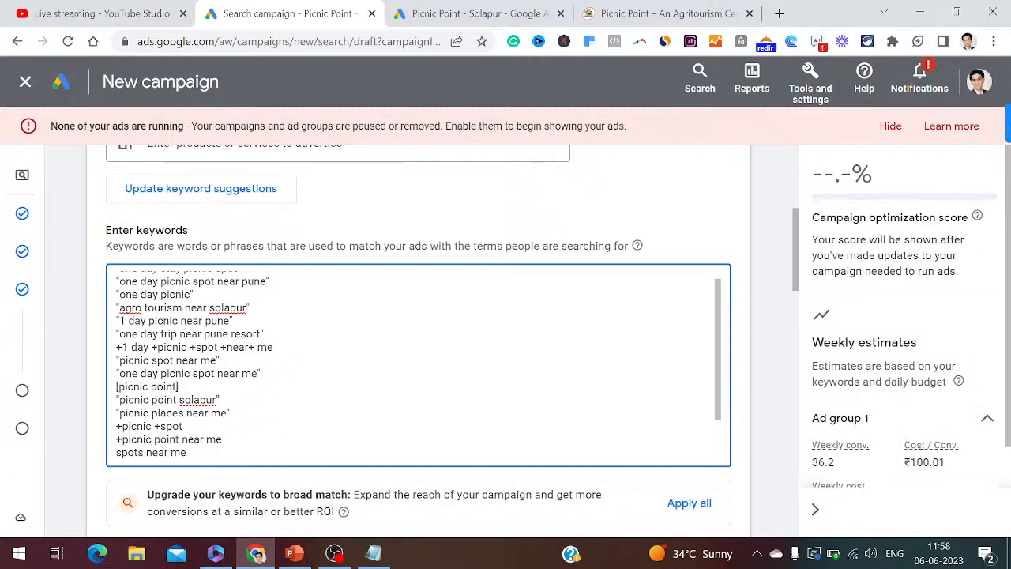
type("+")
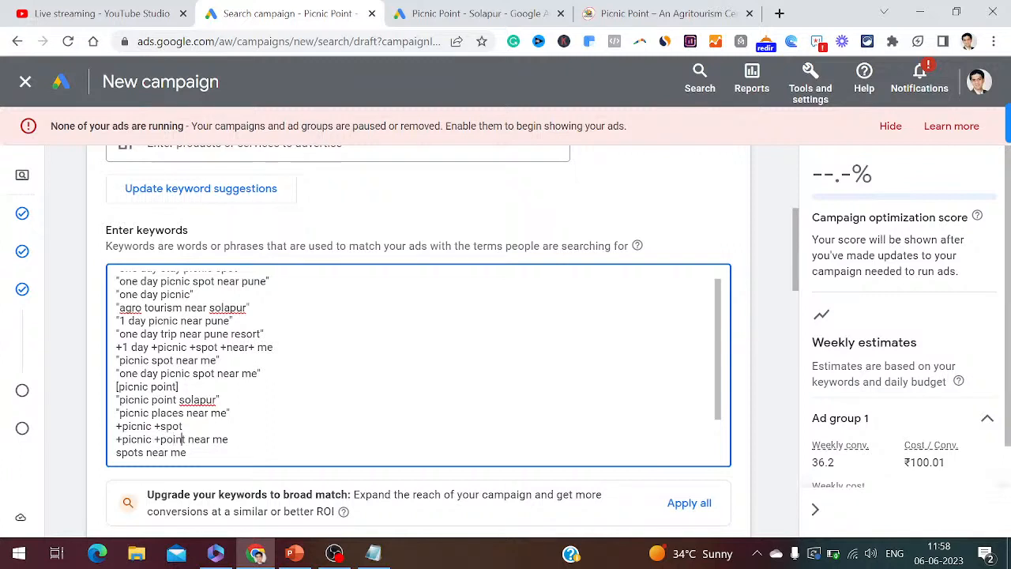
left_click(188, 439)
type("+")
left_click(223, 439)
type("+")
- Replace 'spots near me' with the pasted keyword ideas and quote 'best picnic spot near me'
left_click_drag(116, 452, 186, 452)
key("BackSpace")
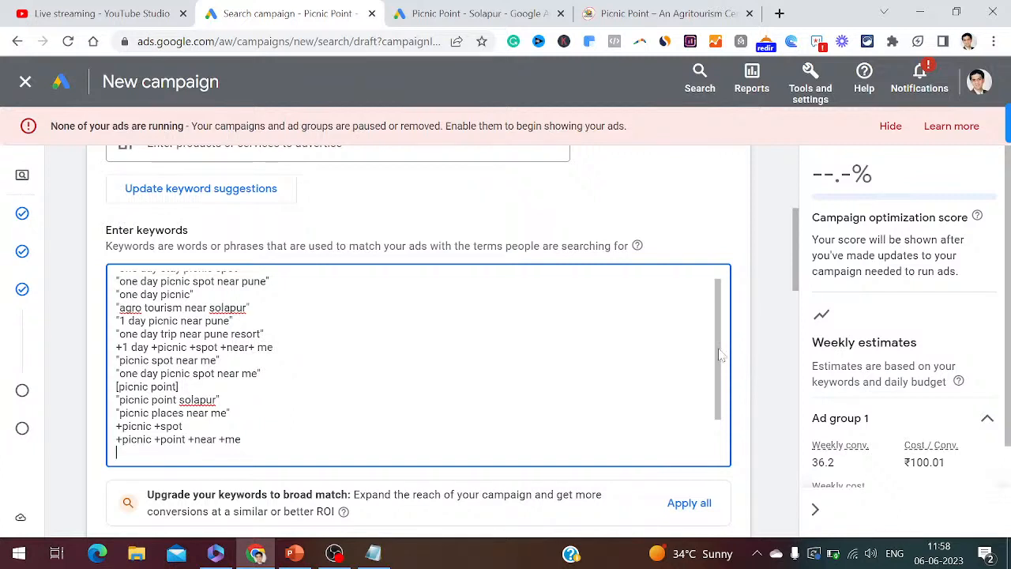
key("ctrl+v")
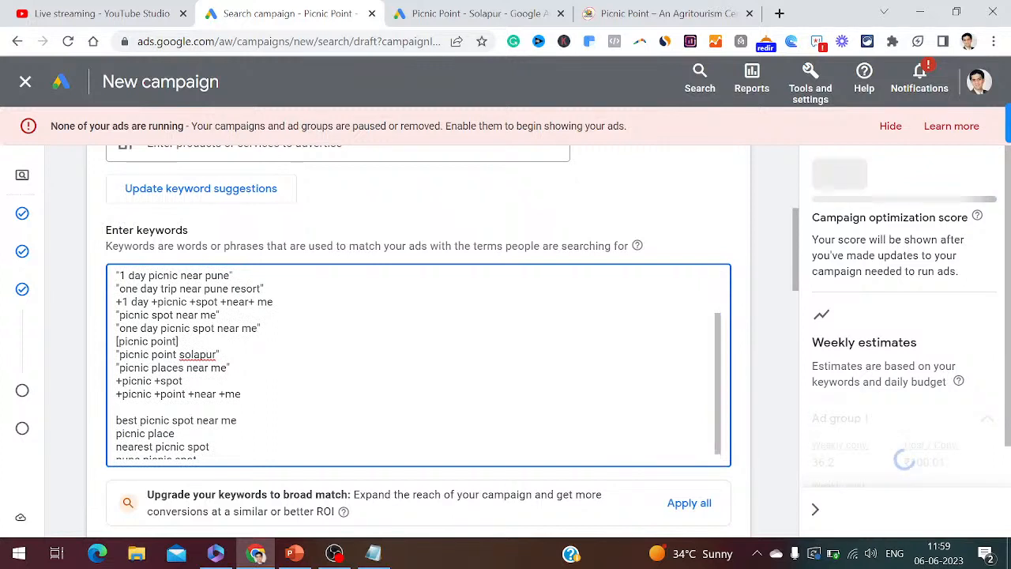
key("Delete")
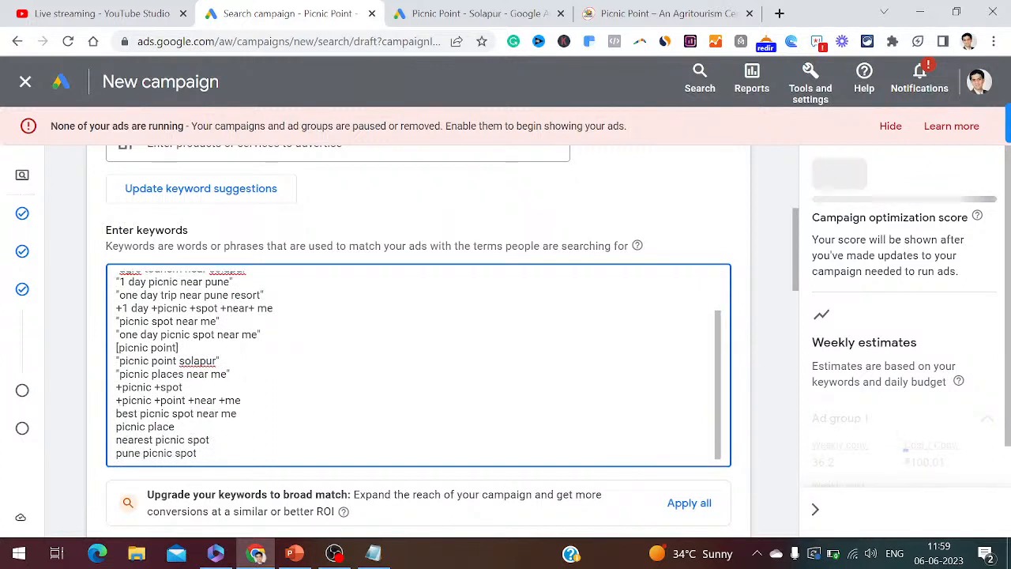
type("\"")
key("End")
type("\"")
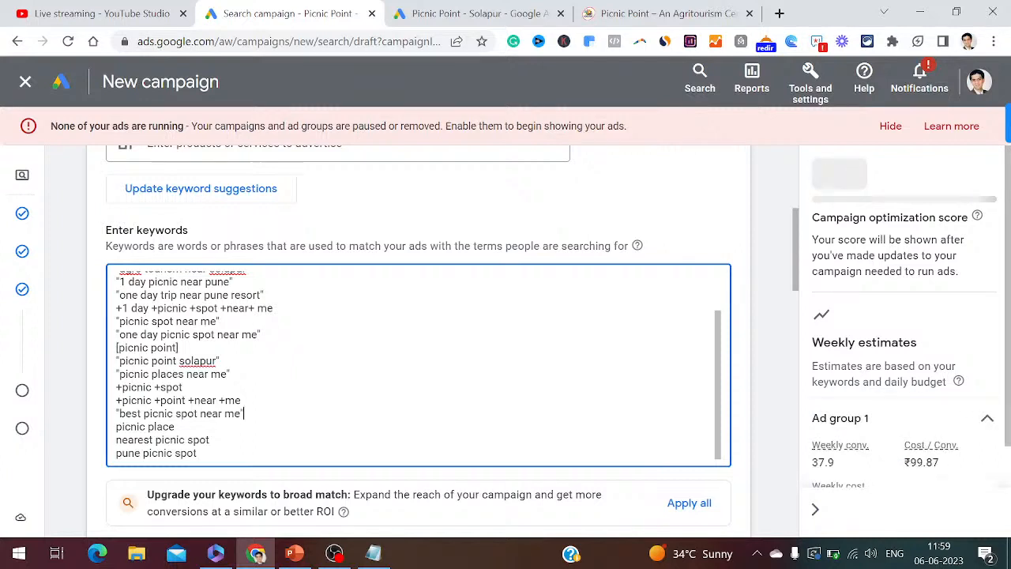
- Delete 'picnic place' and 'pune picnic spot', and quote 'nearest picnic spot'
key("Down")
key("shift+Home")
key("BackSpace")
key("BackSpace")
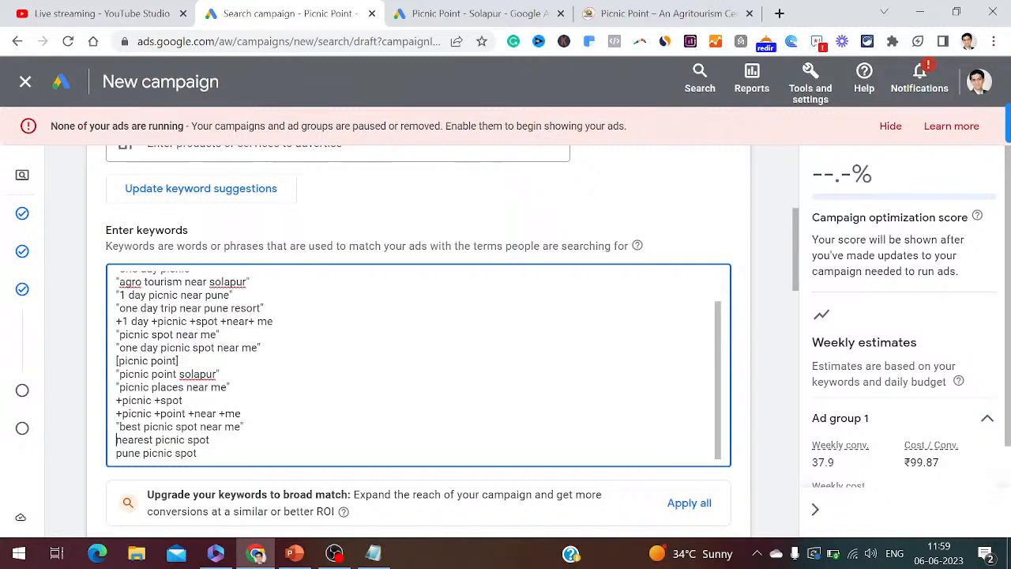
type("\" ")
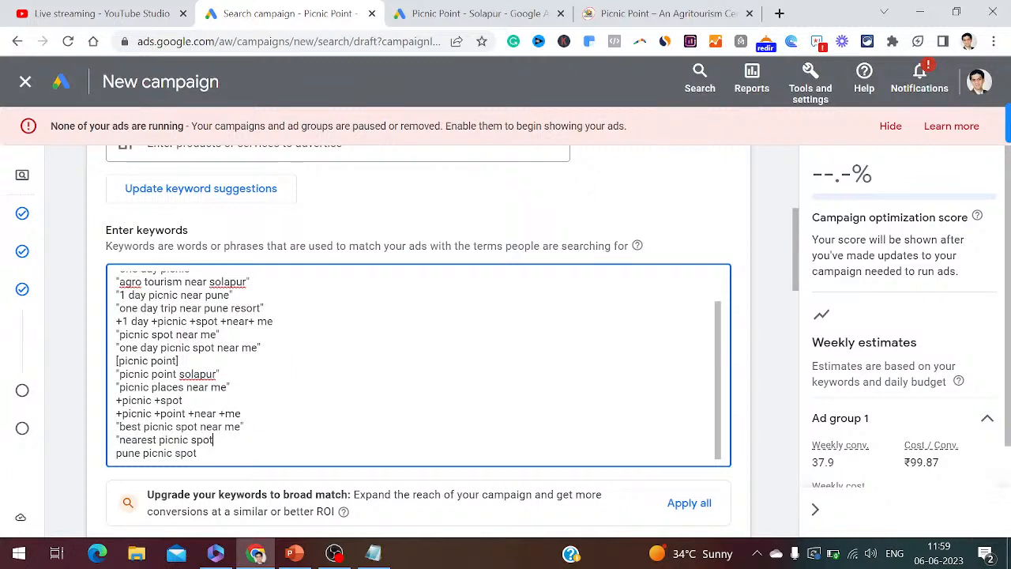
type("\"")
key("Down")
key("shift+End")
key("Delete")
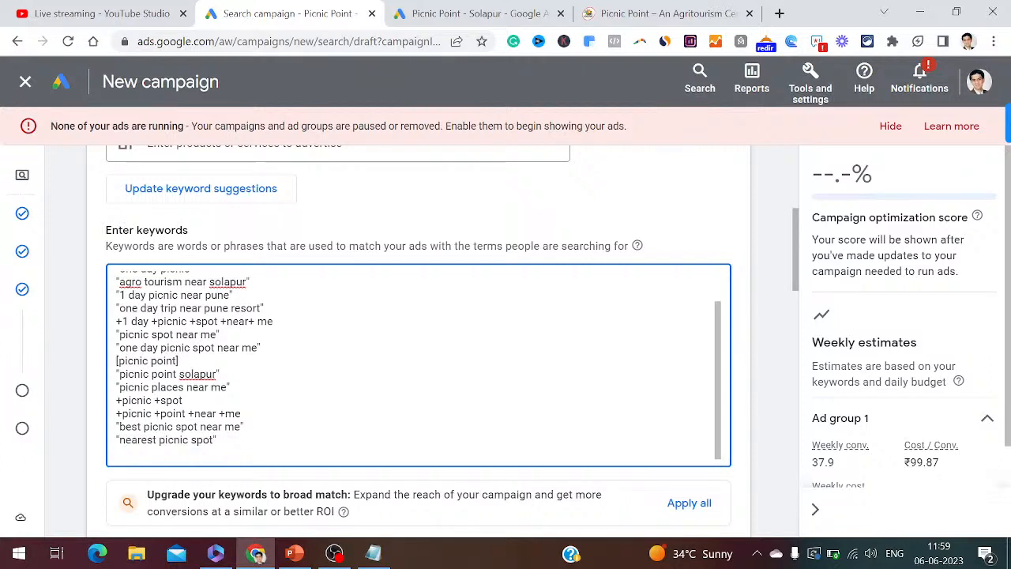
- Visit Keyword Planner under Tools and settings > Planning, then return to the campaign draft and the Notepad notes
left_click(822, 104)
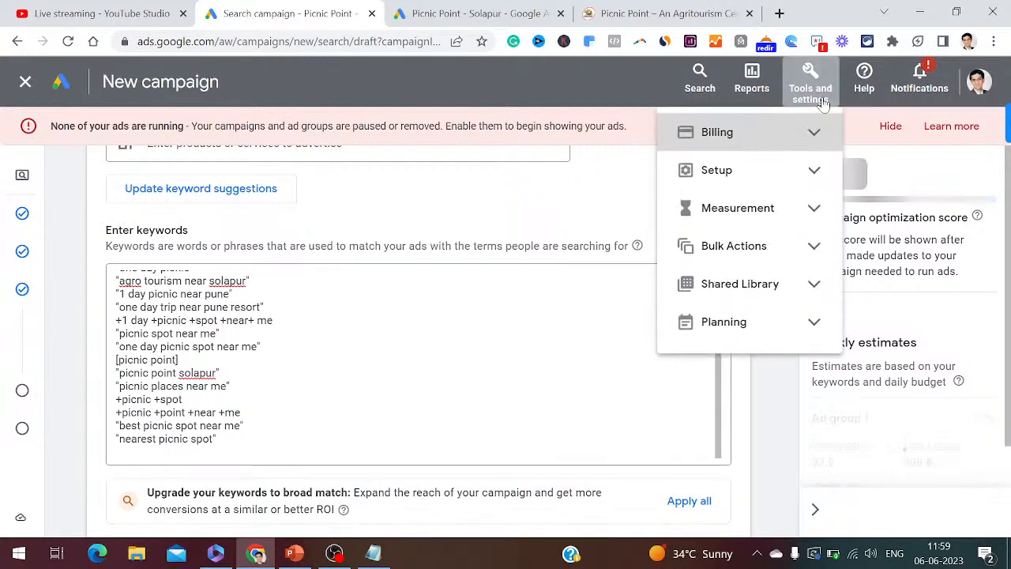
left_click(816, 324)
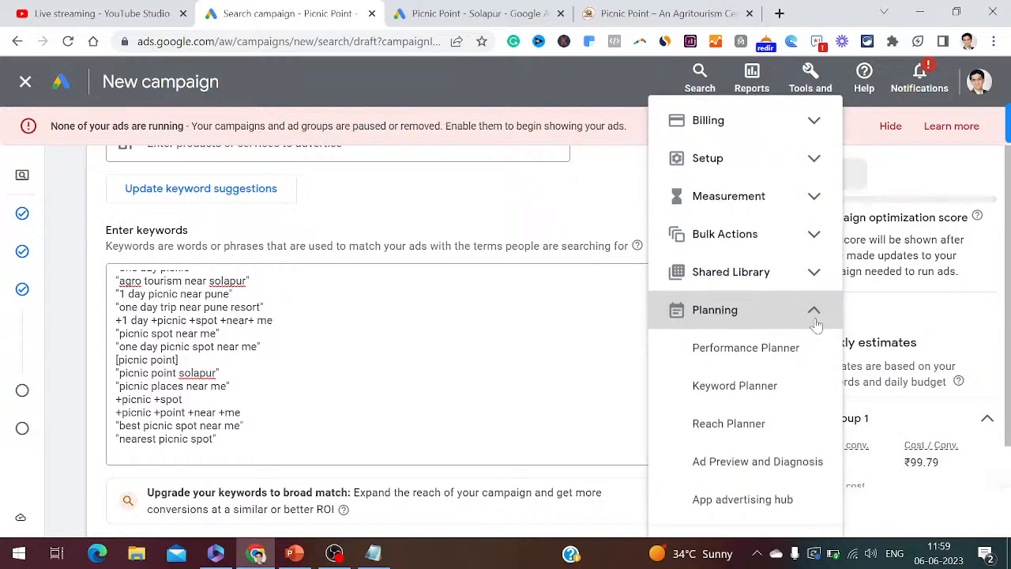
right_click(715, 389)
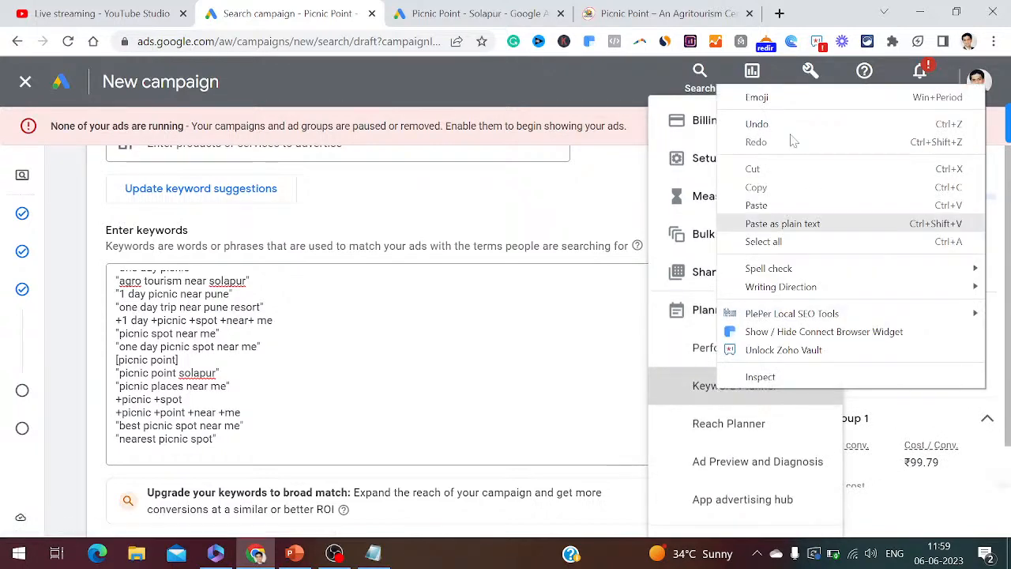
left_click(688, 395)
left_click(698, 386)
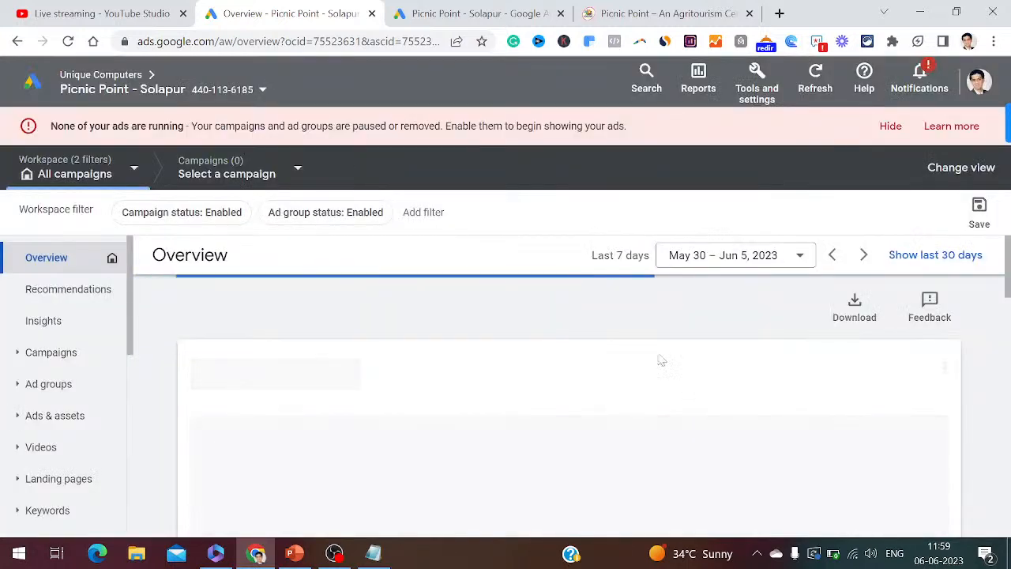
left_click(17, 42)
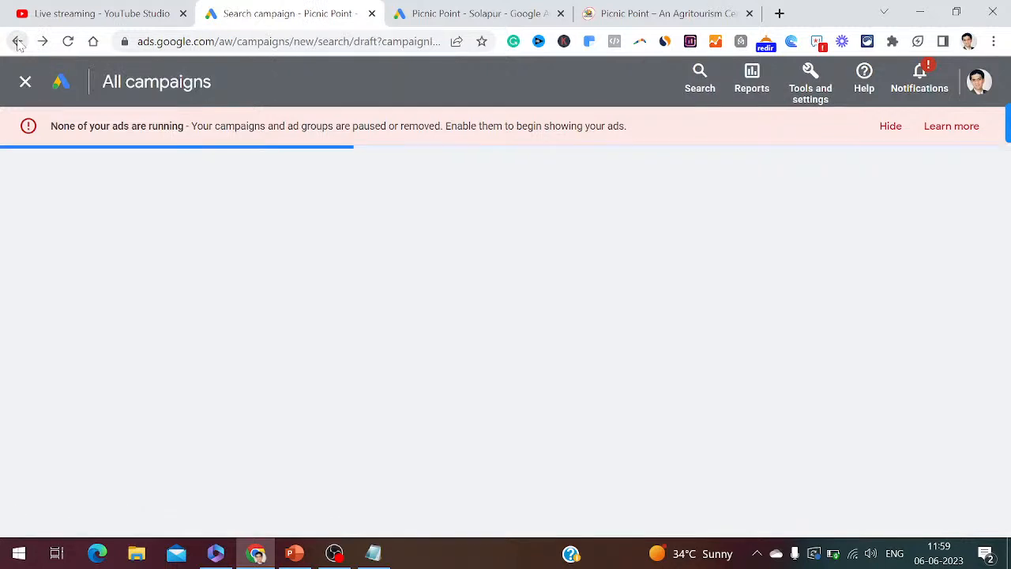
left_click(367, 557)
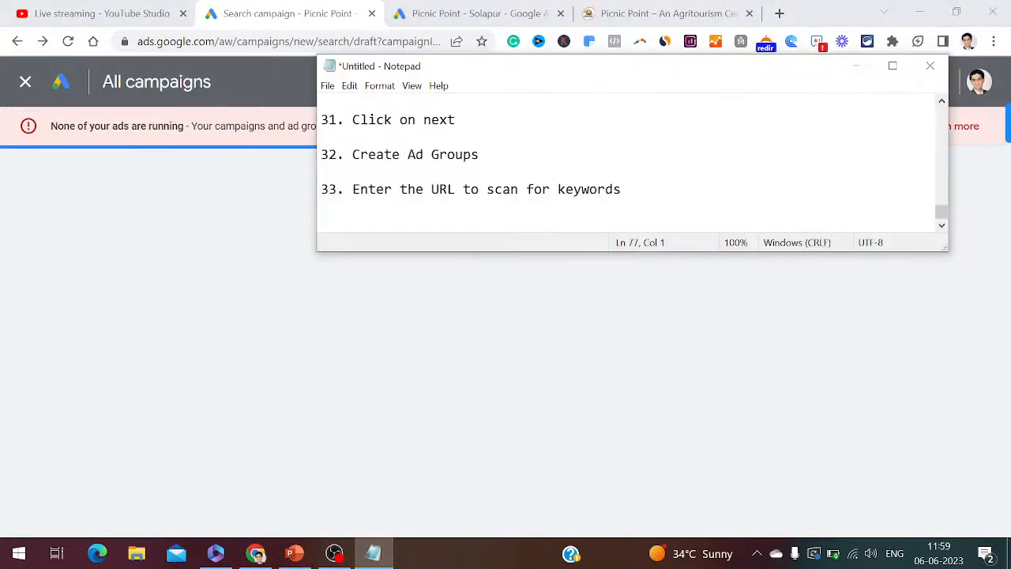
- Add '34. Click on planning and click on planner' to the Notepad notes, then return to the campaign draft
type("34. ")
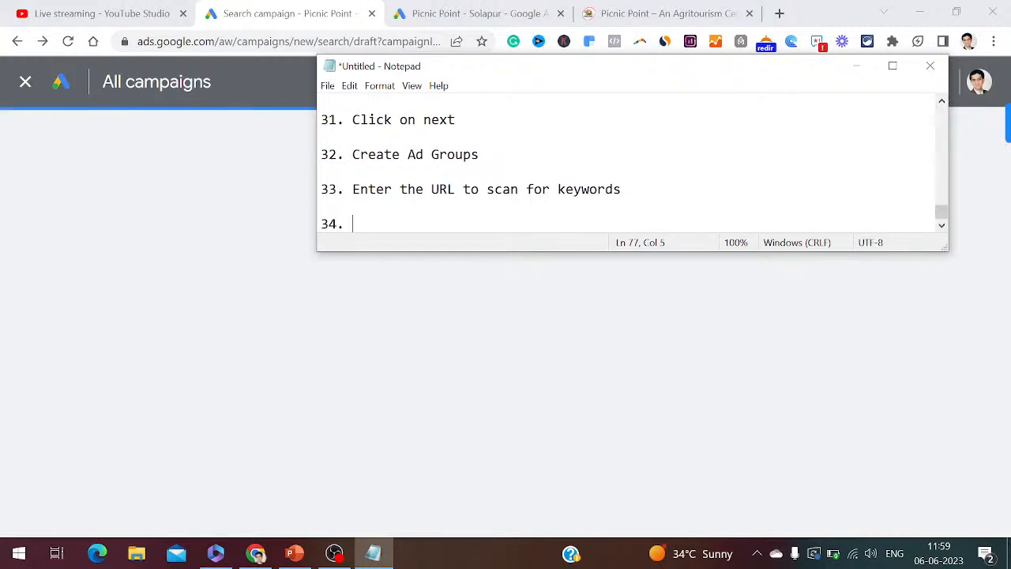
type("Clic")
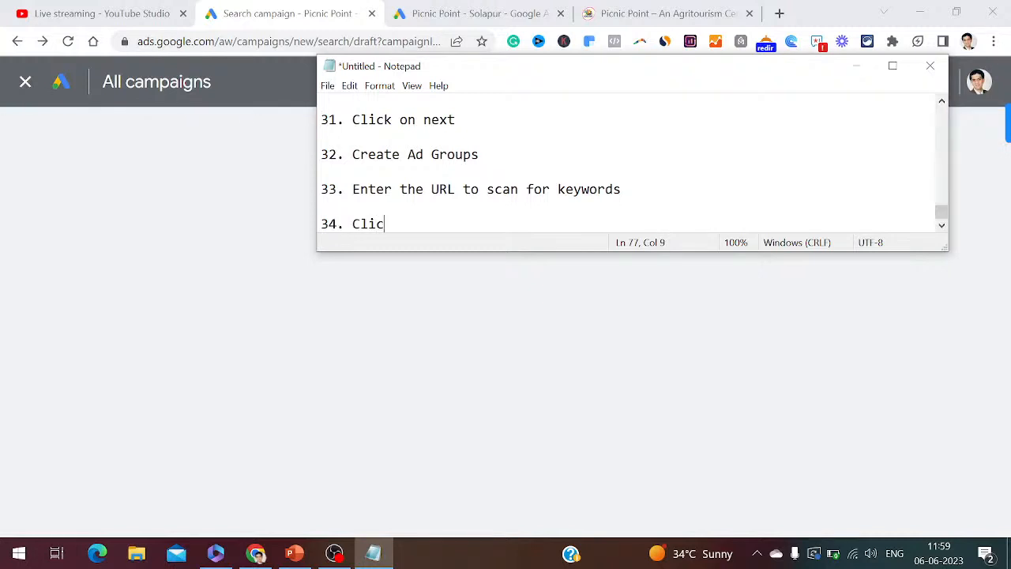
type("k on planning ")
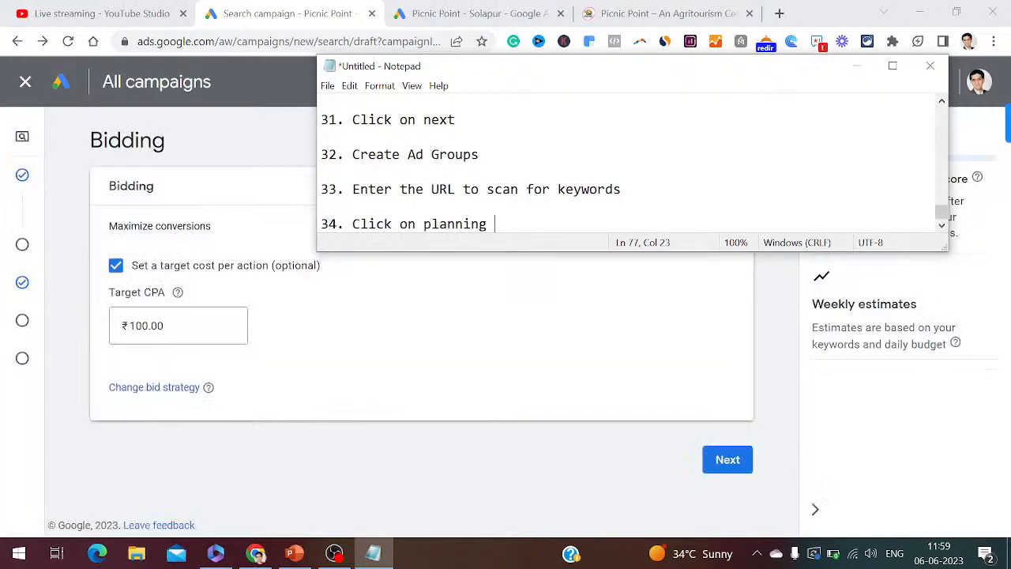
type("and click on p")
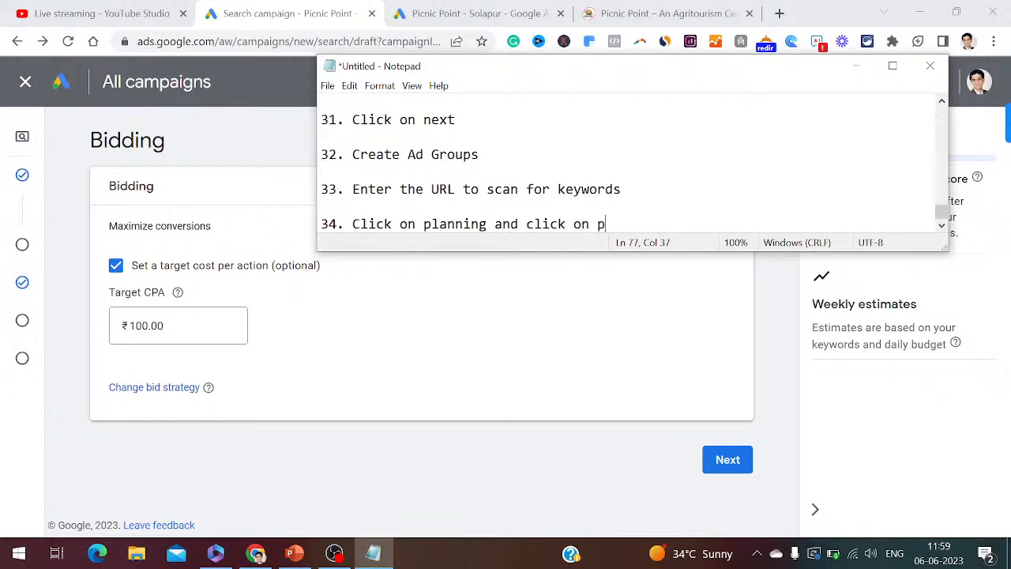
type("lanner")
left_click(726, 461)
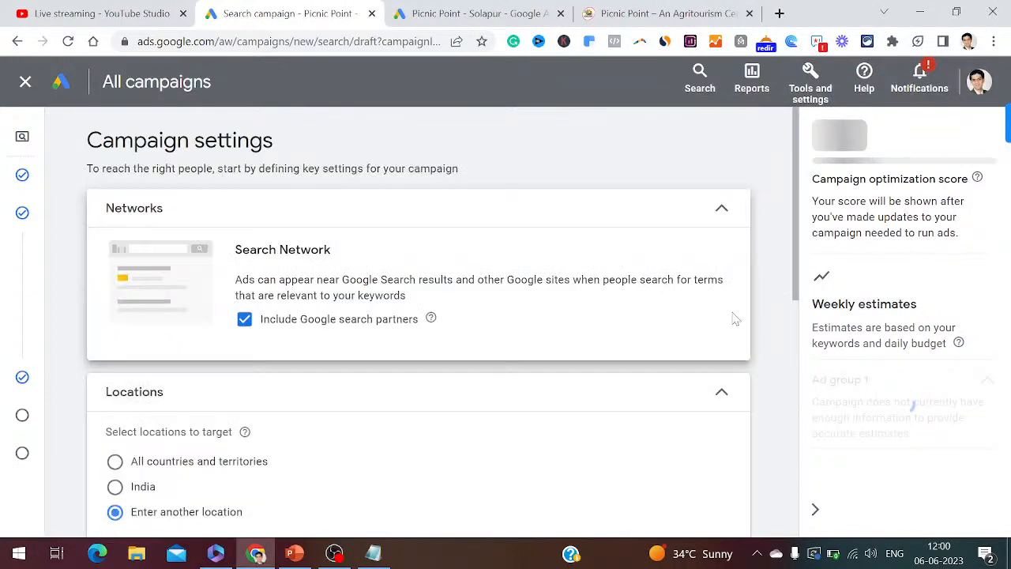
- Scroll to the bottom of Campaign settings and continue to the Keywords and ads step
scroll(805, 361, "down", 2)
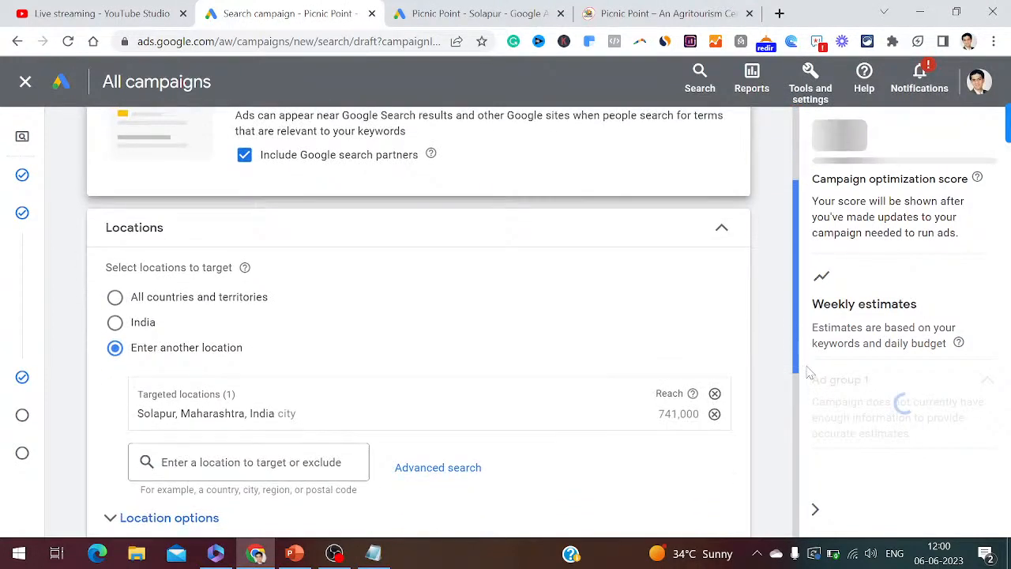
scroll(808, 372, "down", 4)
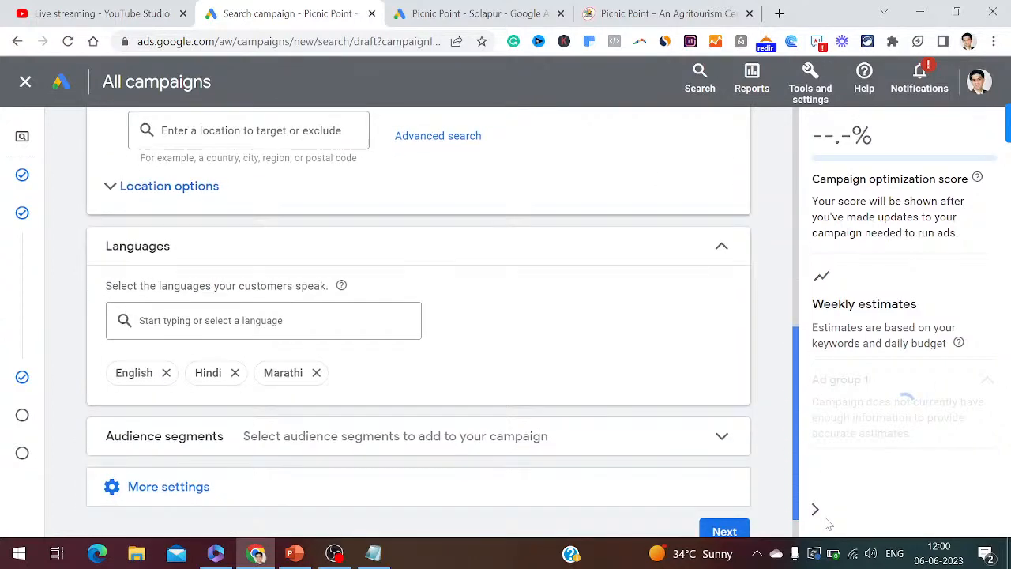
scroll(827, 522, "down", 1)
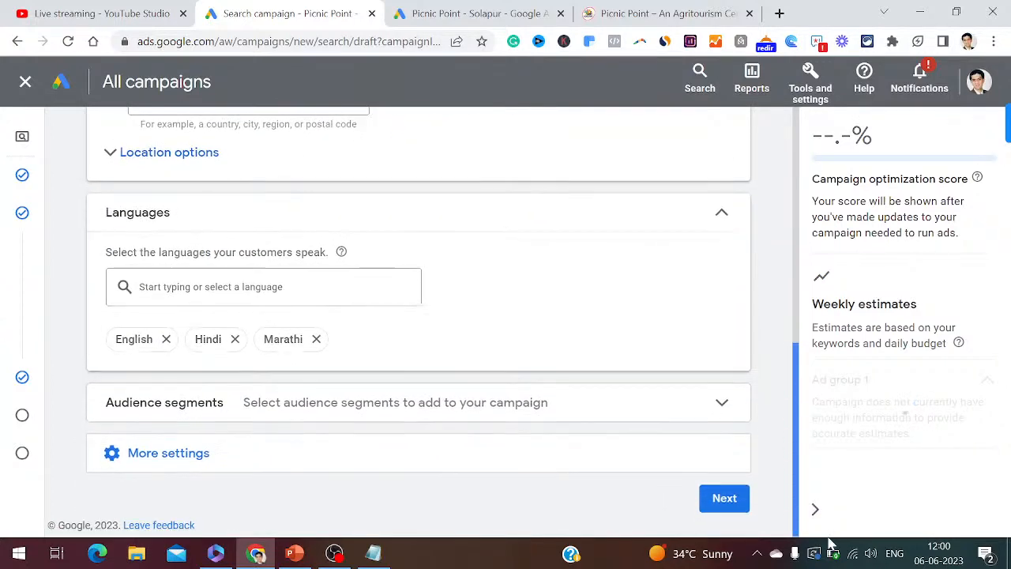
left_click(725, 499)
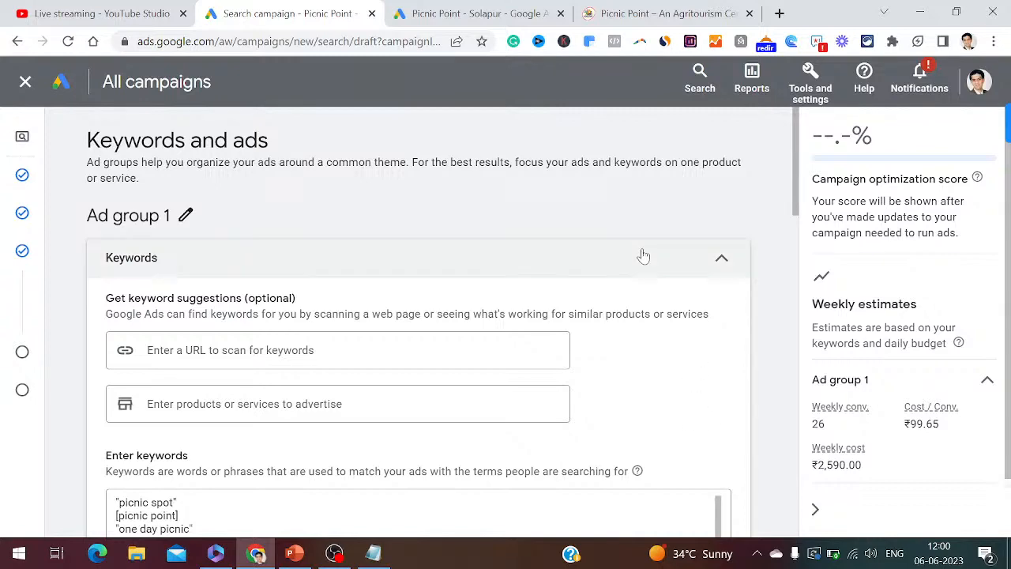
left_click(612, 18)
left_click(474, 13)
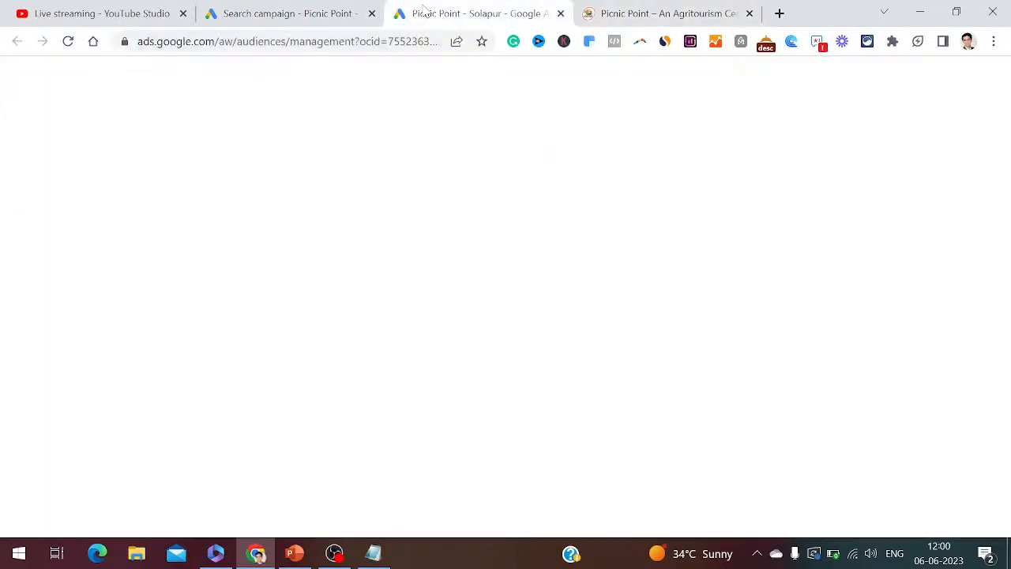
left_click(260, 13)
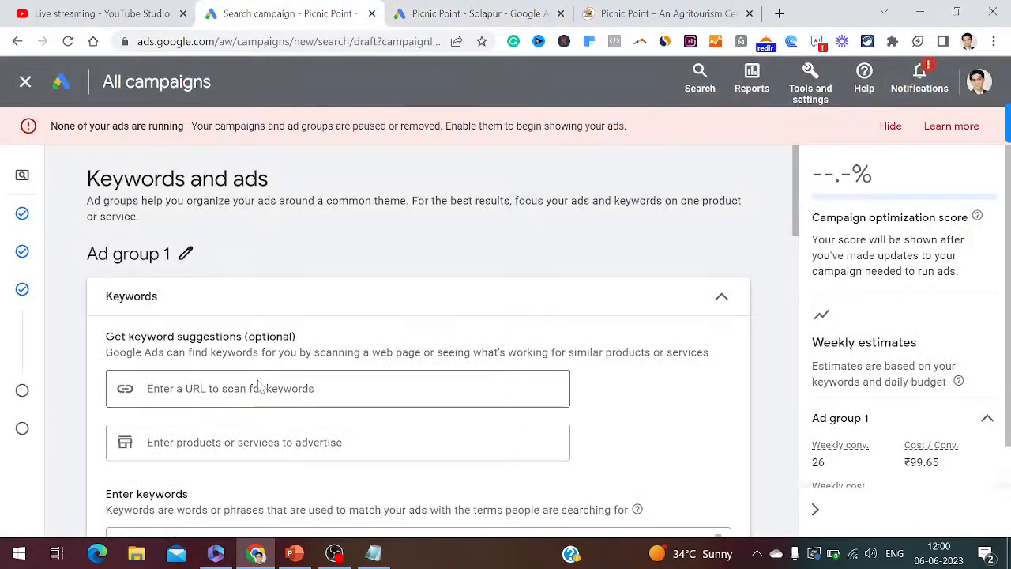
left_click(290, 389)
type("https://picnic-point.com/")
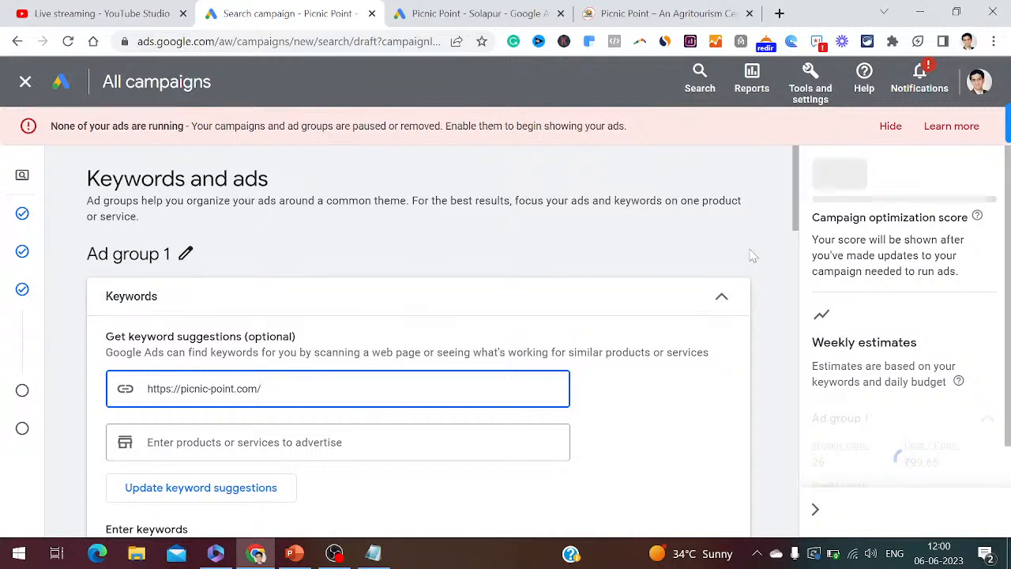
- Review the suggested keywords, then return to the Audience manager tab
left_click_drag(789, 223, 789, 247)
left_click(778, 251)
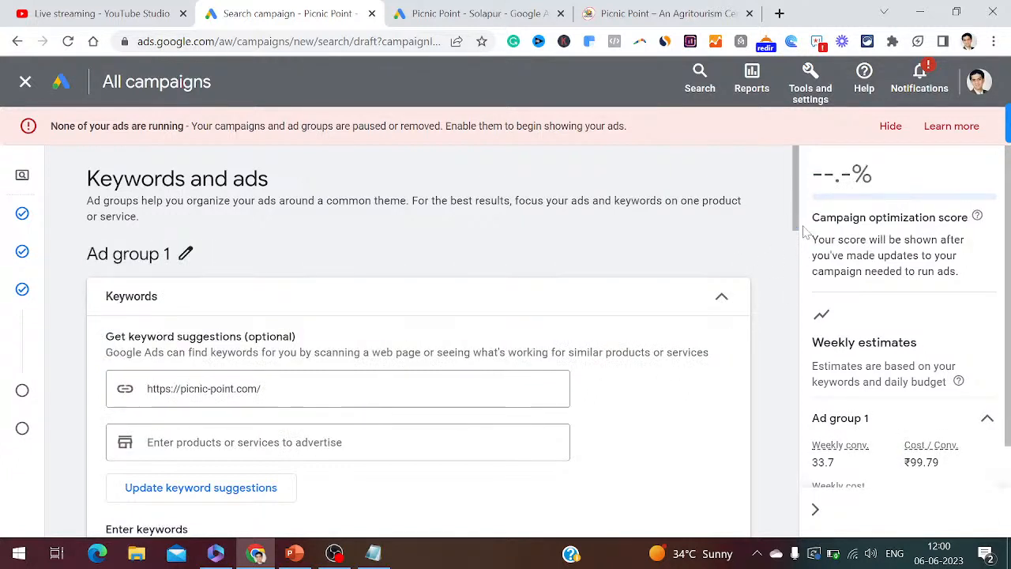
left_click_drag(802, 226, 802, 303)
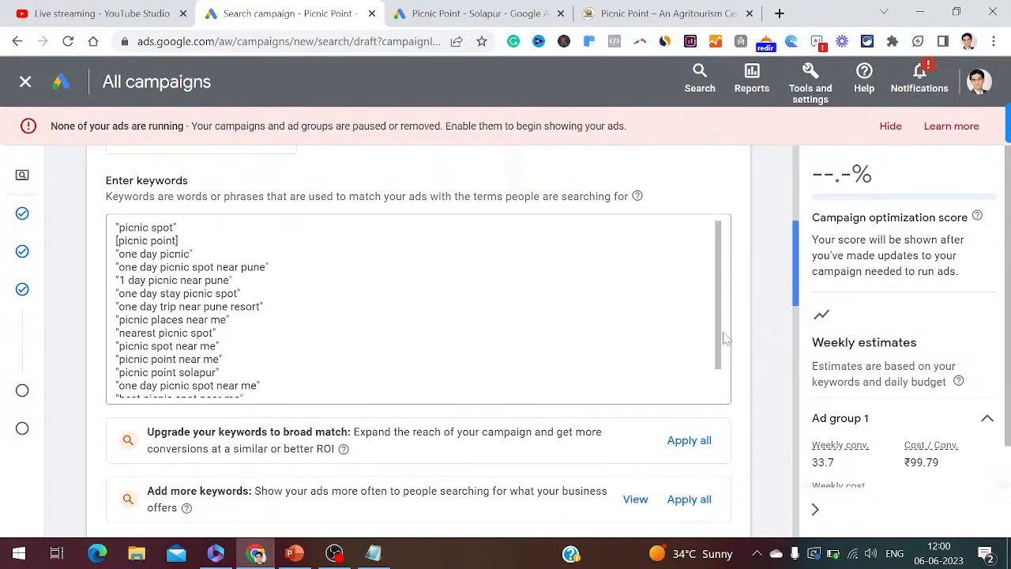
left_click_drag(718, 296, 718, 322)
left_click(512, 8)
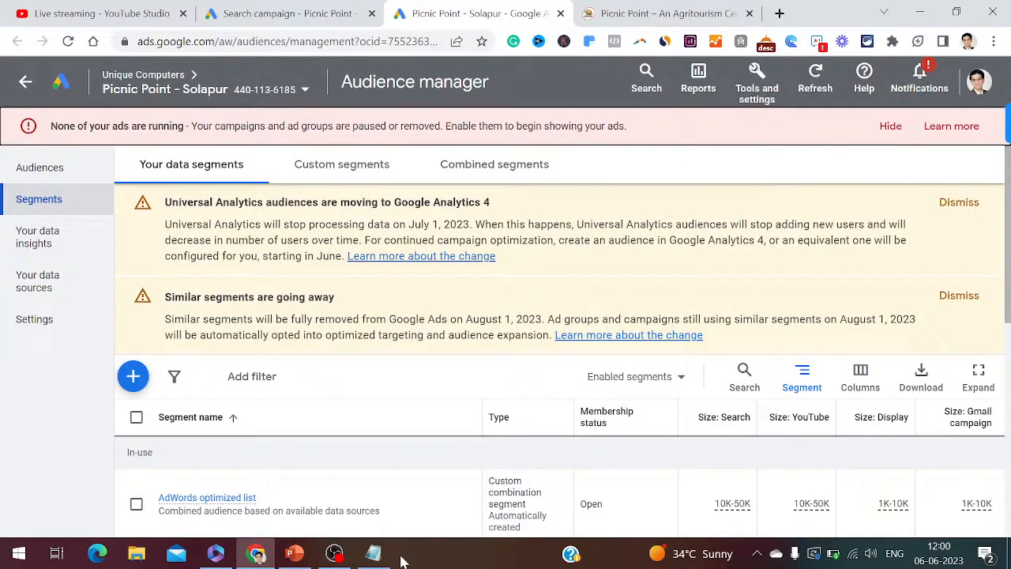
- Add '( tools and settings )' to the notes after step 34
left_click(374, 554)
key("Return")
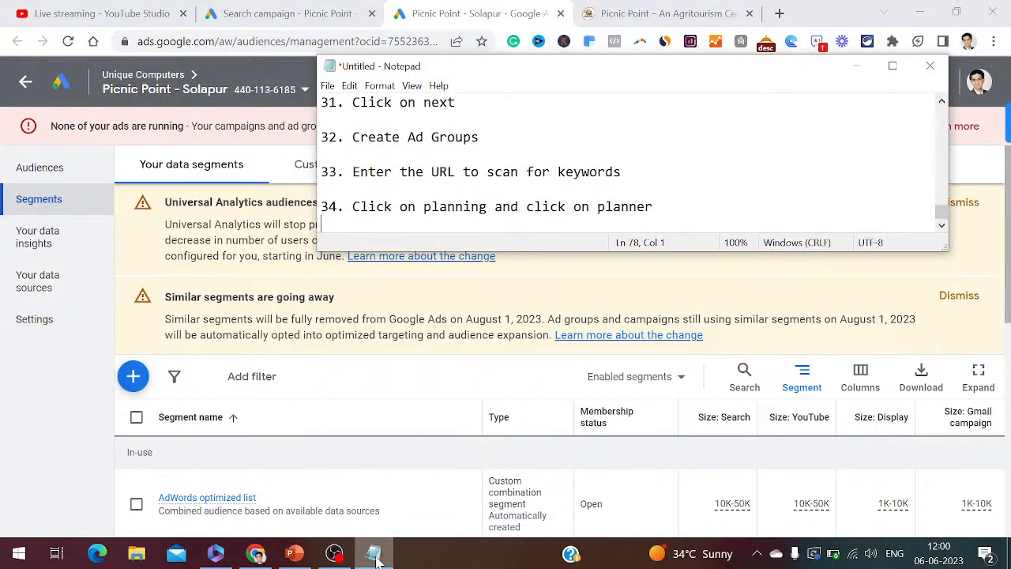
type("( tools and settings ")
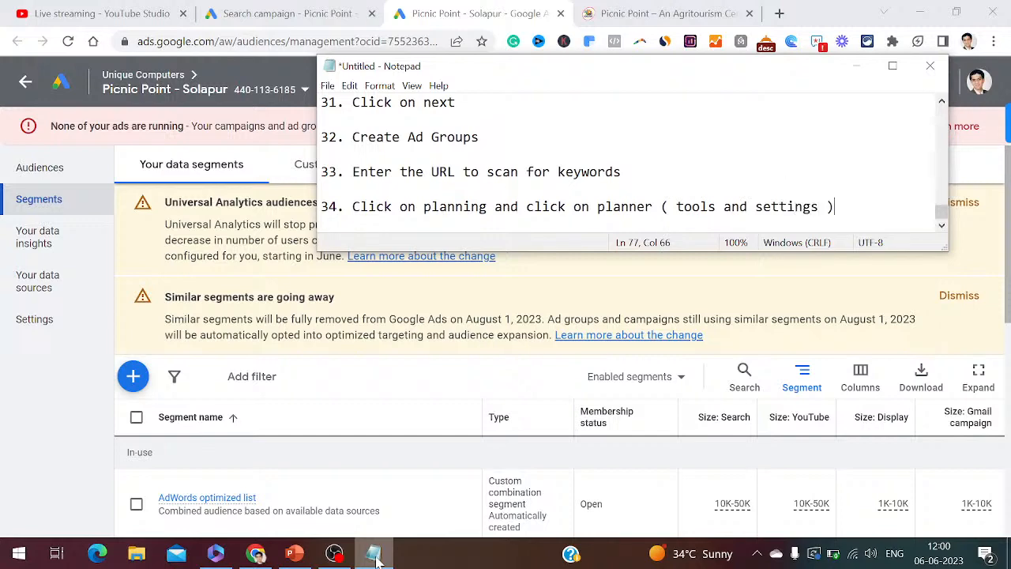
type(")")
key("Return")
key("Return")
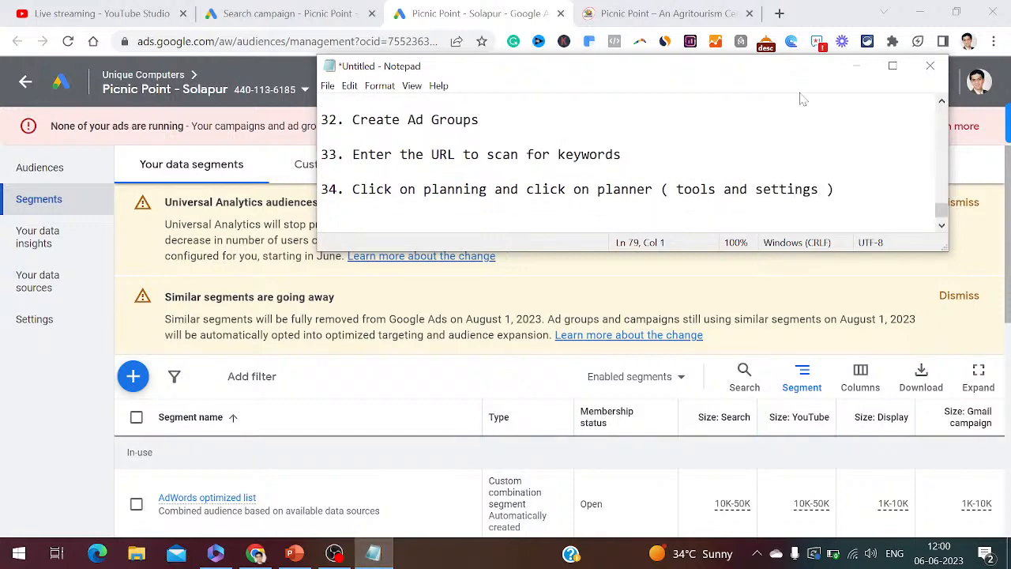
- Open Keyword Planner from Tools and settings > Planning in a new browser tab
left_click(856, 66)
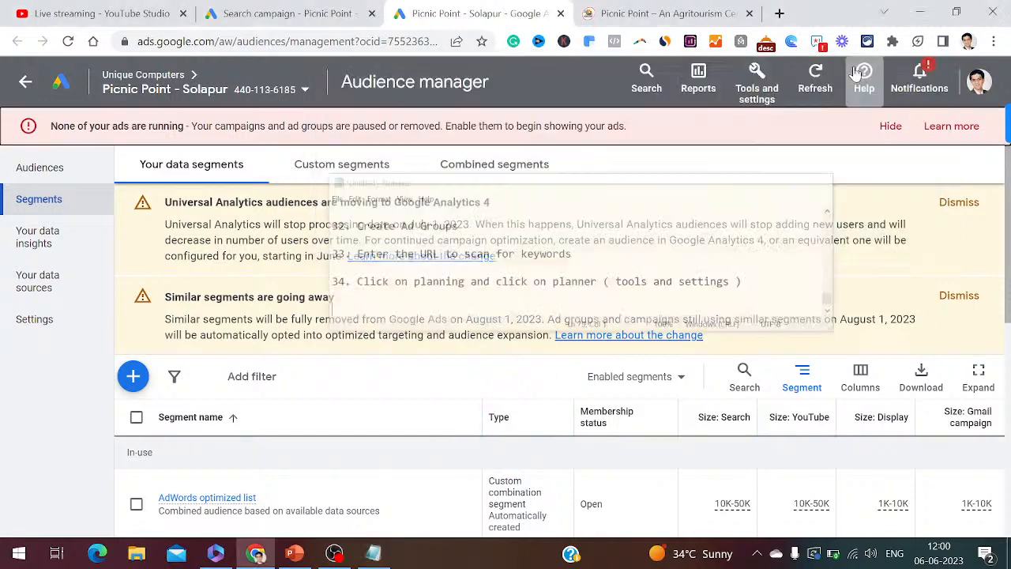
left_click(757, 83)
left_click(757, 326)
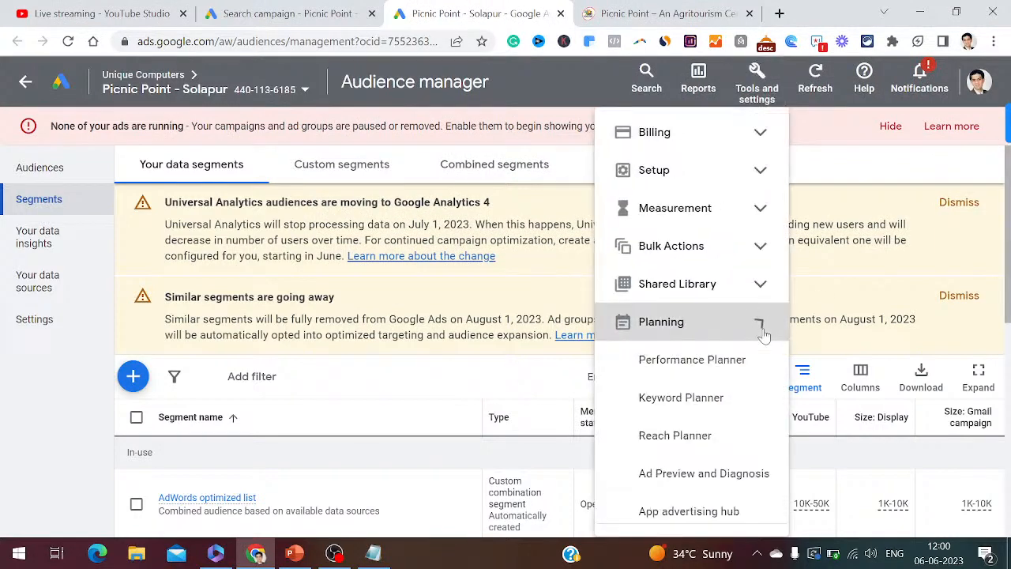
right_click(677, 385)
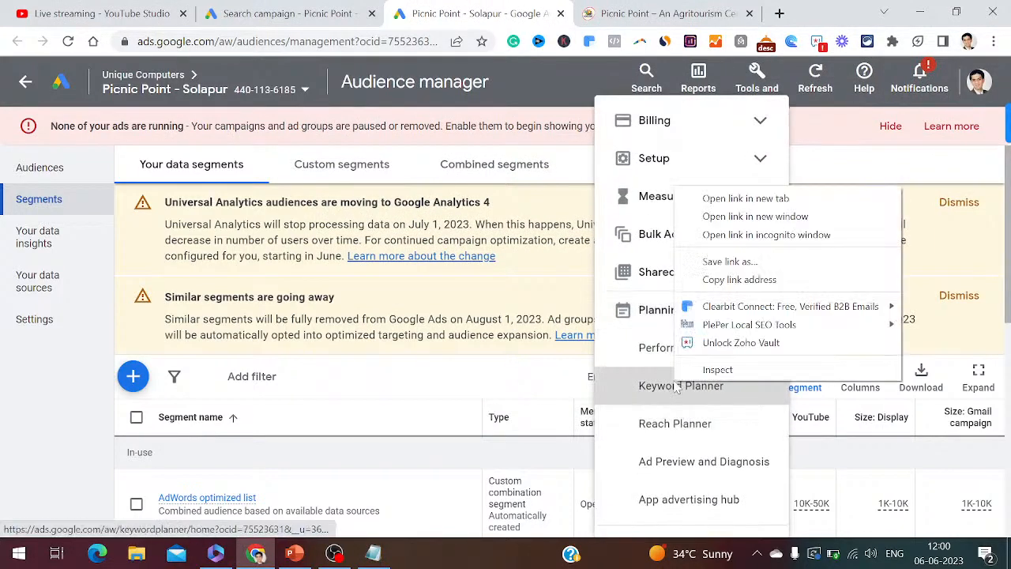
left_click(739, 200)
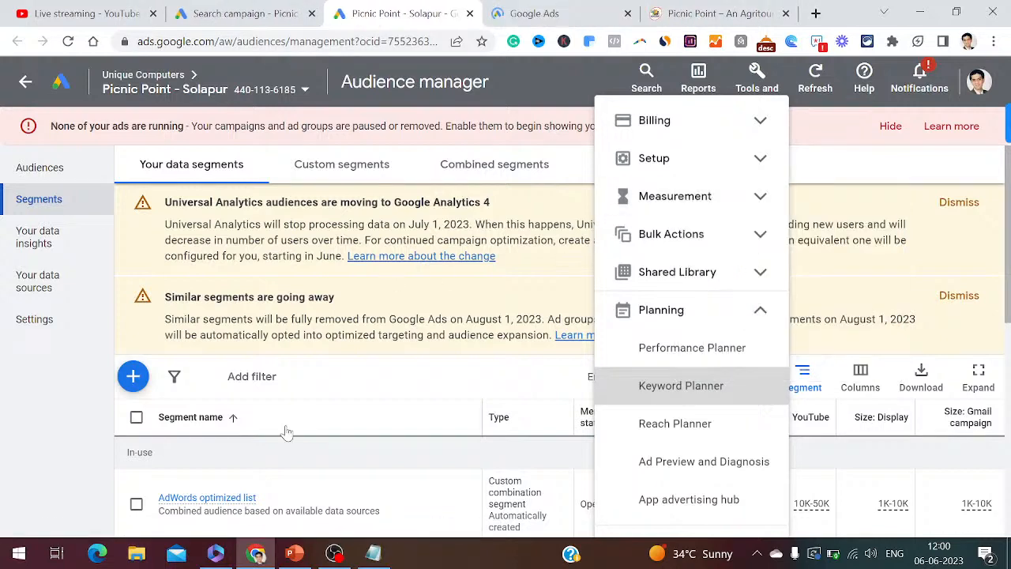
- Note 'Planning - Keyword Planner' in Notepad and go to the Keyword Planner page
left_click(373, 553)
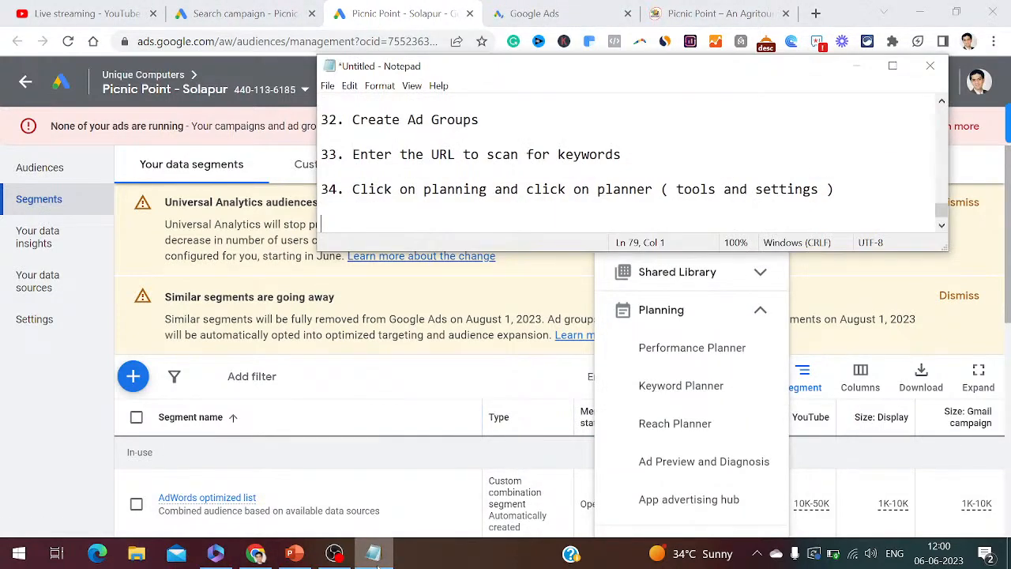
type("Planning - Keywo")
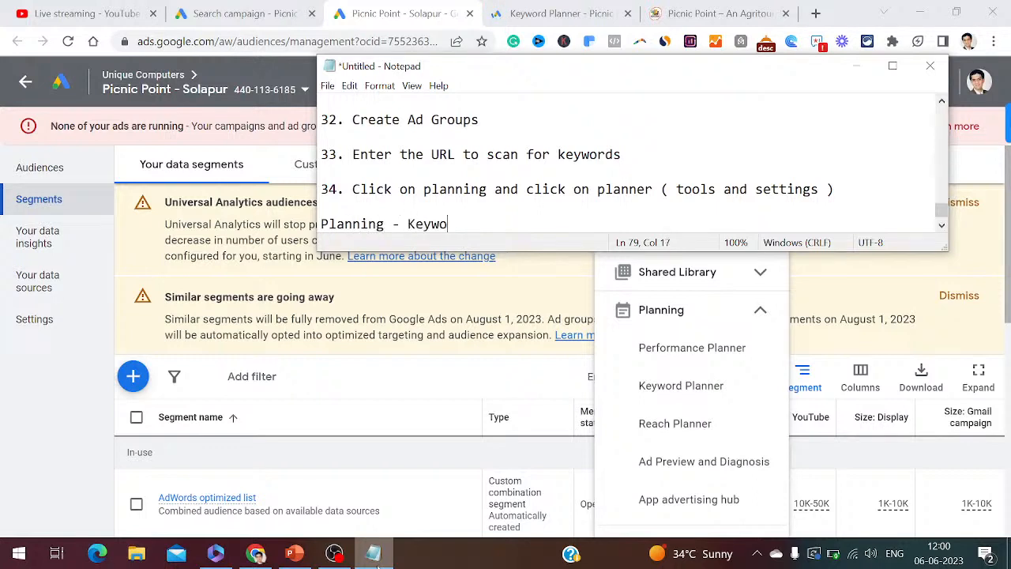
type("rd Planner")
key("Return")
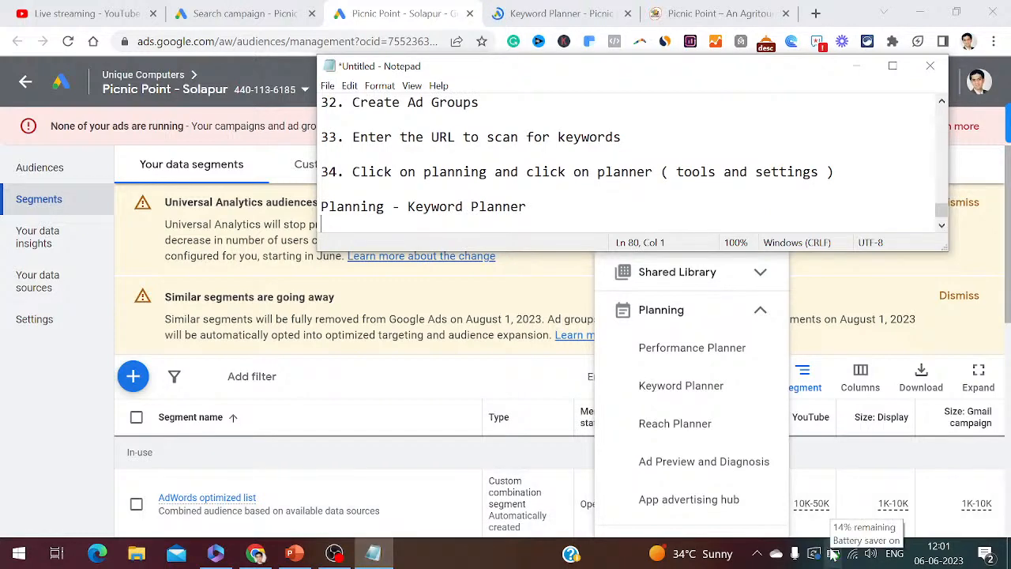
left_click(839, 336)
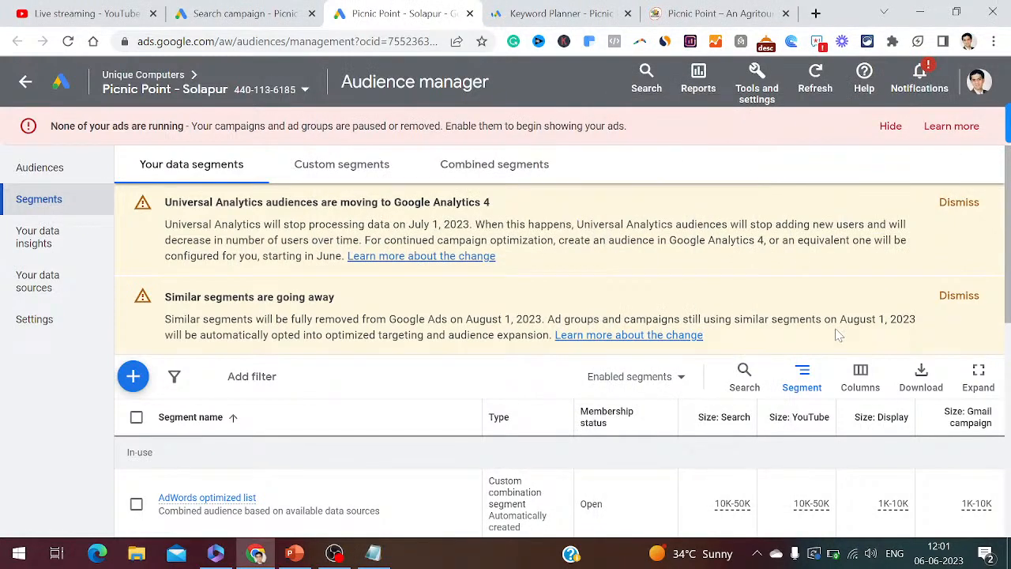
left_click(558, 11)
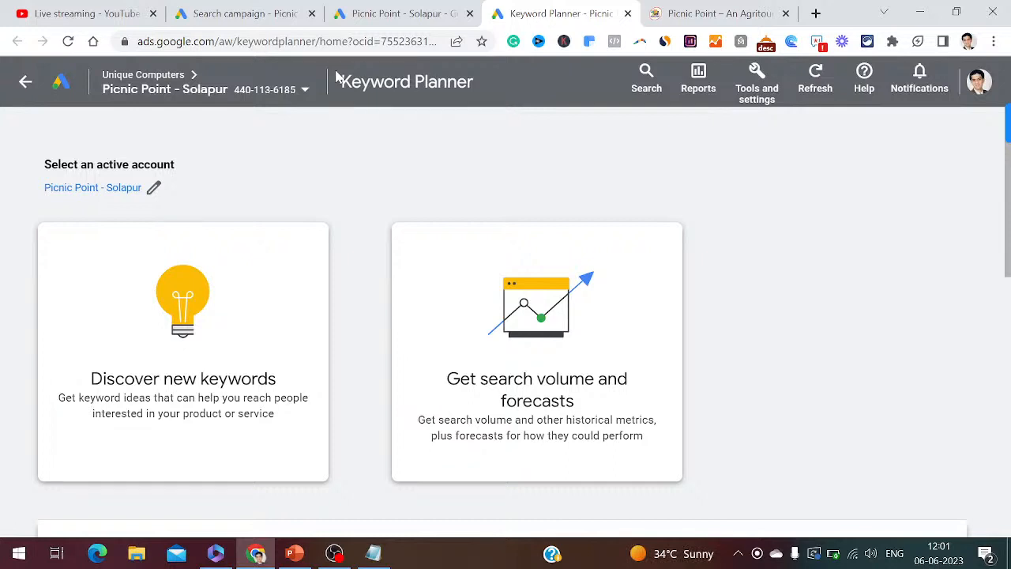
- Note step 35, 'Click on Discover New Keywords', and open the Discover new keywords form
left_click(73, 9)
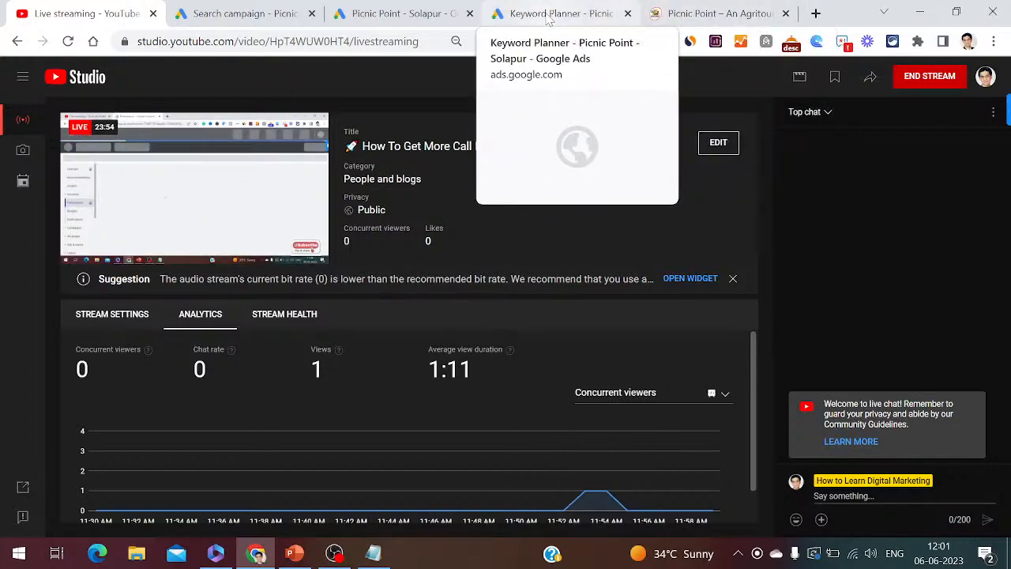
left_click(549, 18)
left_click(379, 554)
key("Return")
type("35. Click on Disconer")
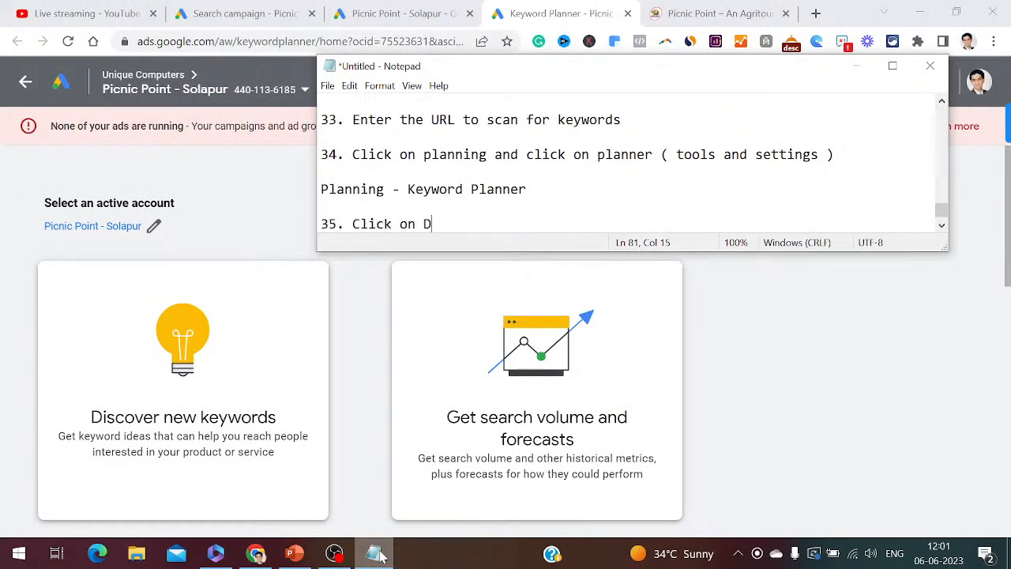
key("BackSpace")
key("BackSpace")
key("BackSpace")
type("over New Keywords")
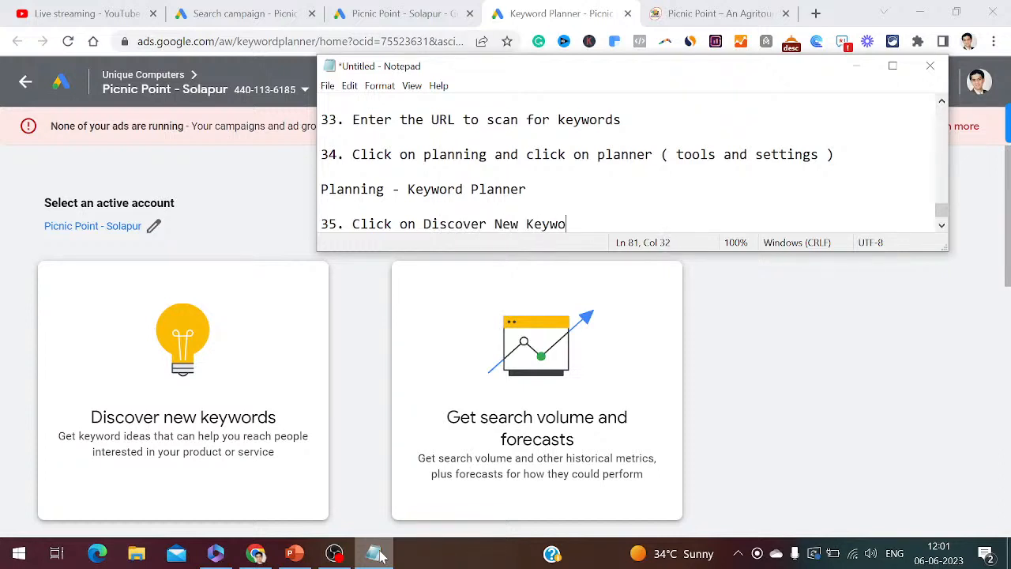
key("Return")
key("Return")
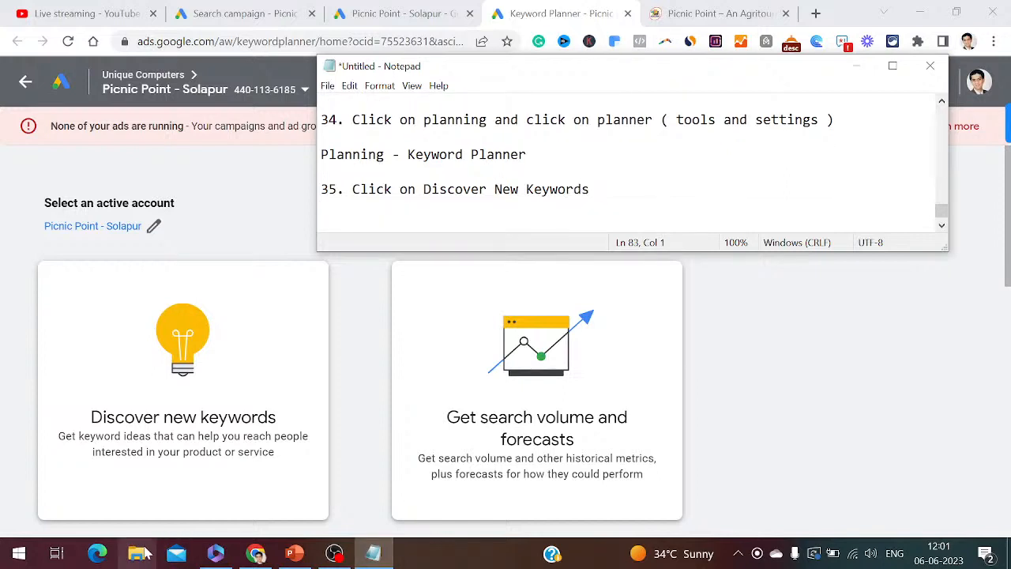
left_click(147, 441)
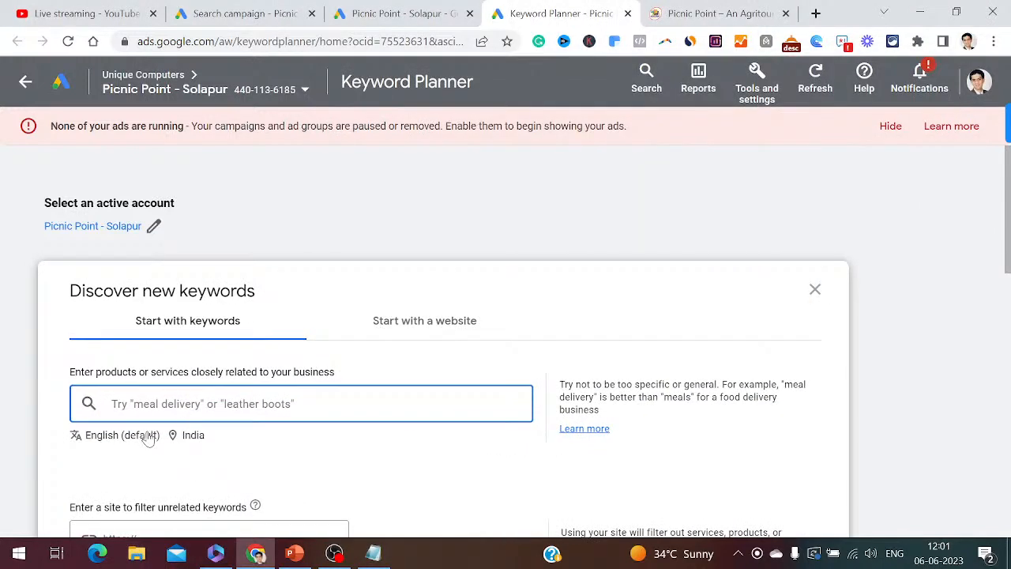
- Choose 'Start with keywords' and note it as step 36 in Notepad
left_click(227, 320)
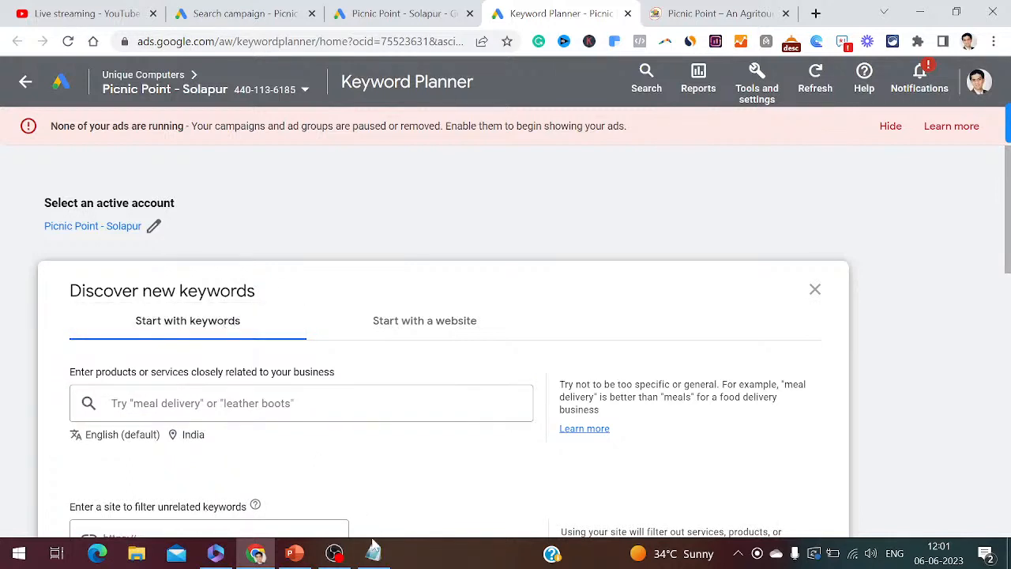
left_click(374, 554)
type("3")
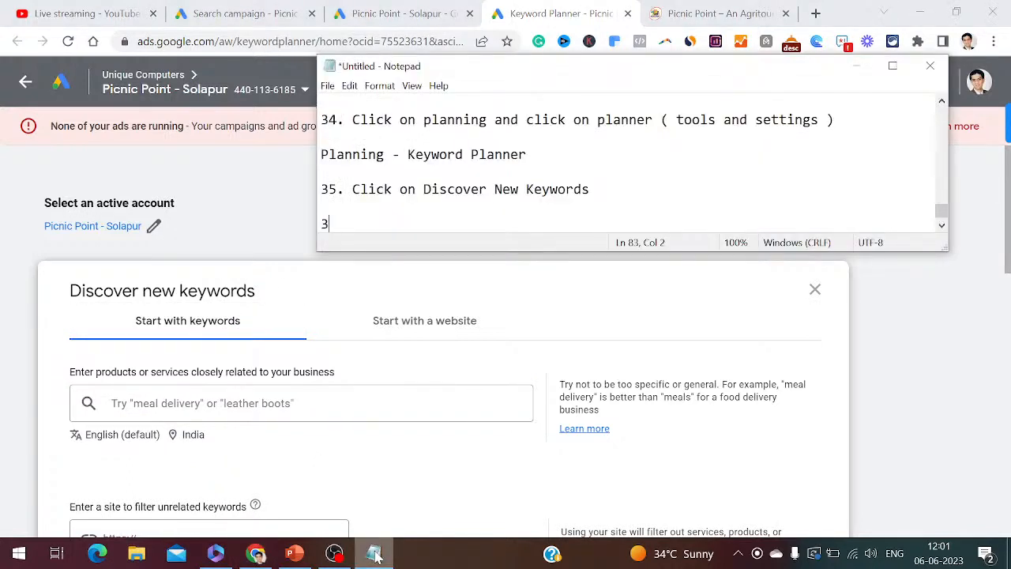
type("6. Click on Sta")
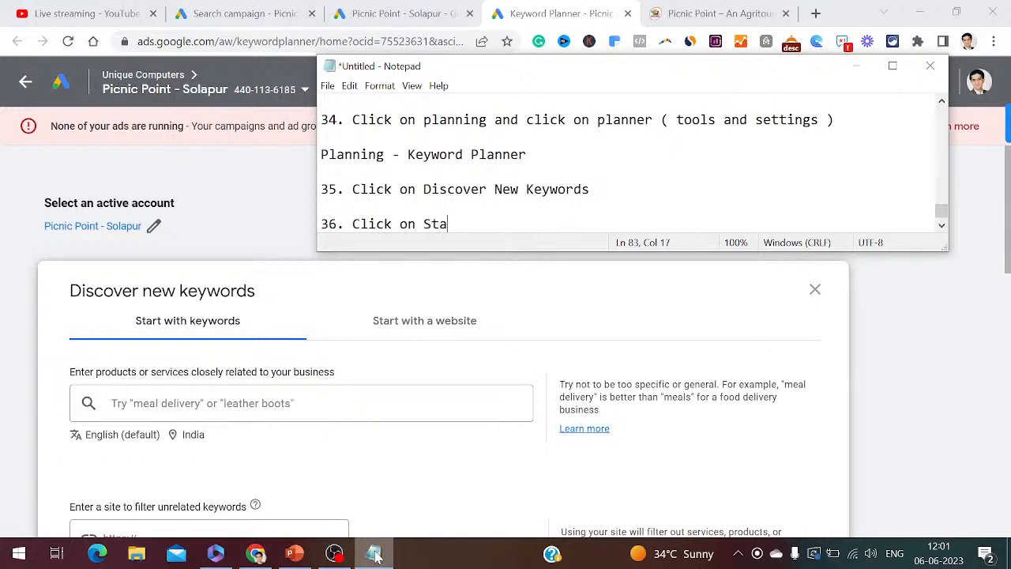
type("rt with keywords")
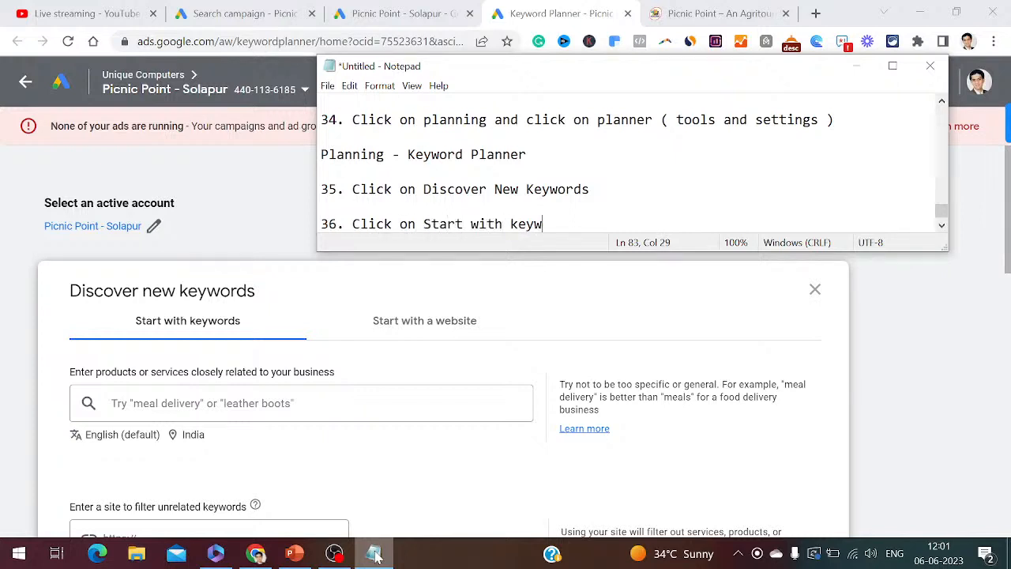
key("Return")
key("Return")
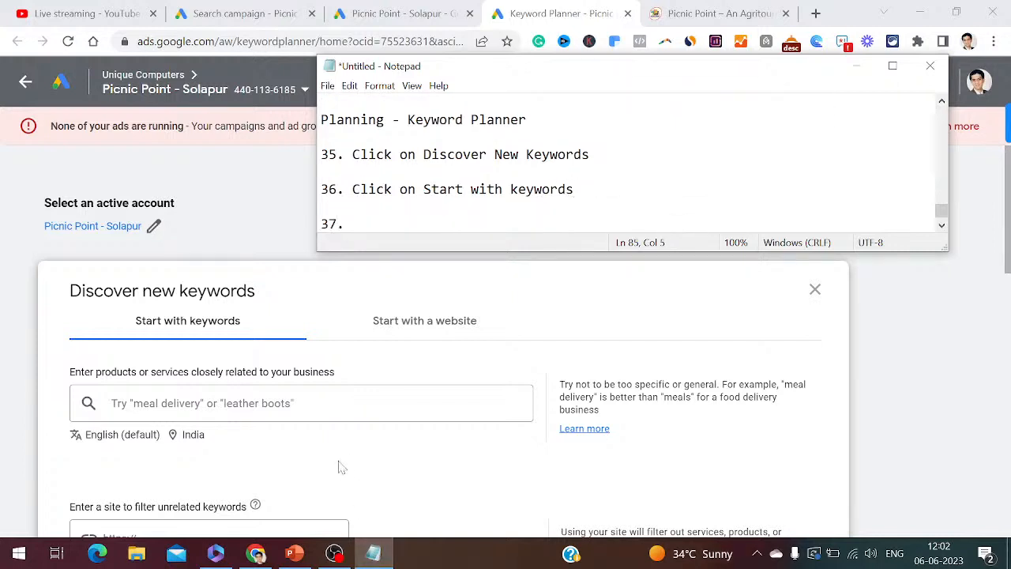
- Enter seeds: picnic spot near solapur, one day picnic spot near solapur, picnic point solapur, picnic point in solapur
left_click(300, 404)
type("picnic spot ne")
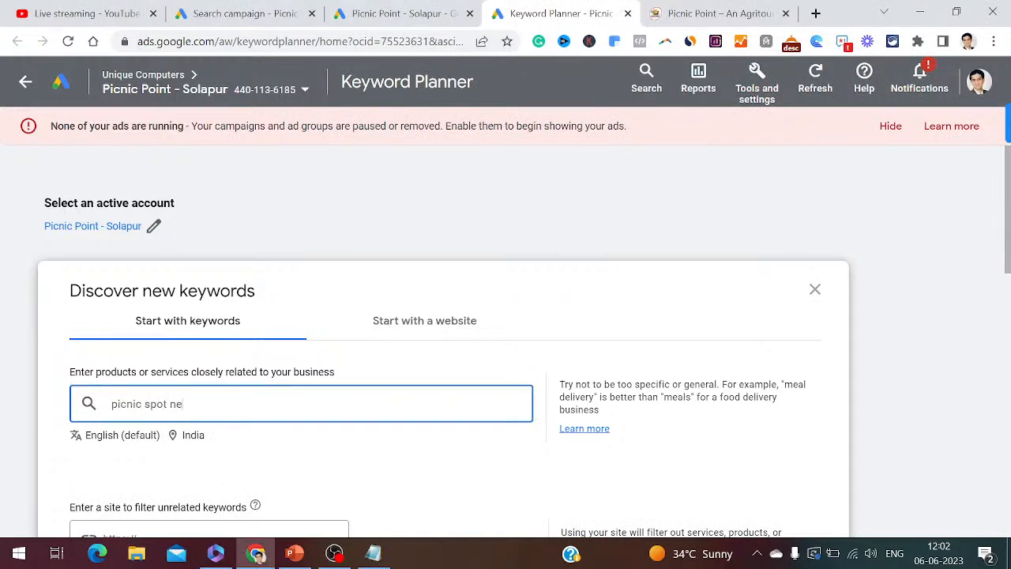
type("ar solapur")
key("Return")
type("o")
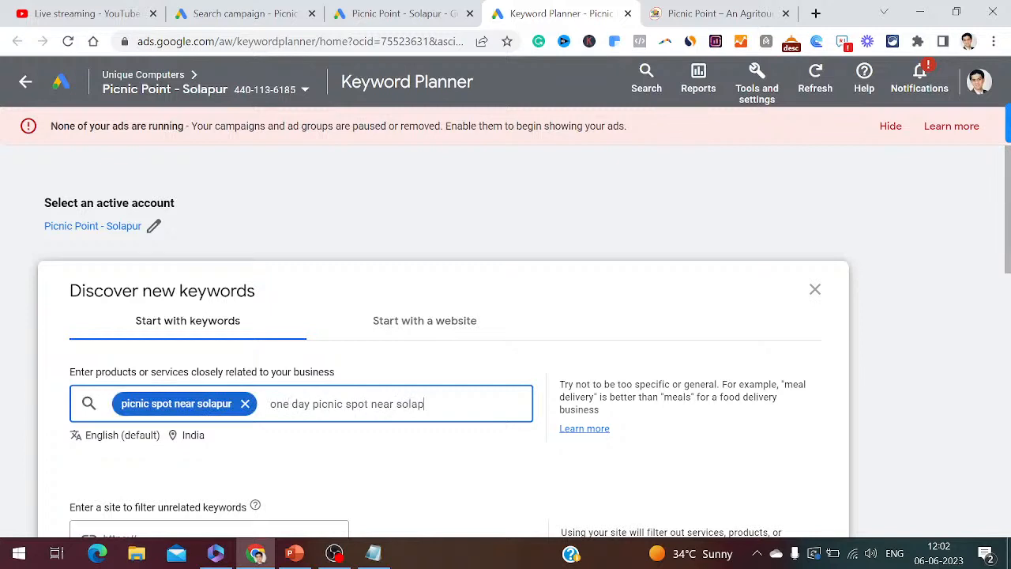
key("Return")
type("picni")
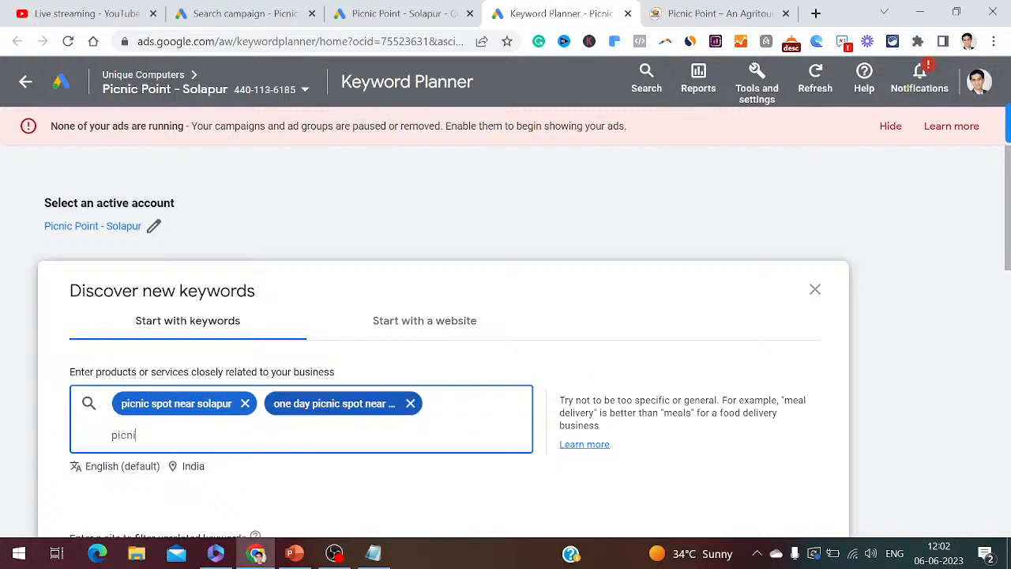
type("c point solapur")
key("Return")
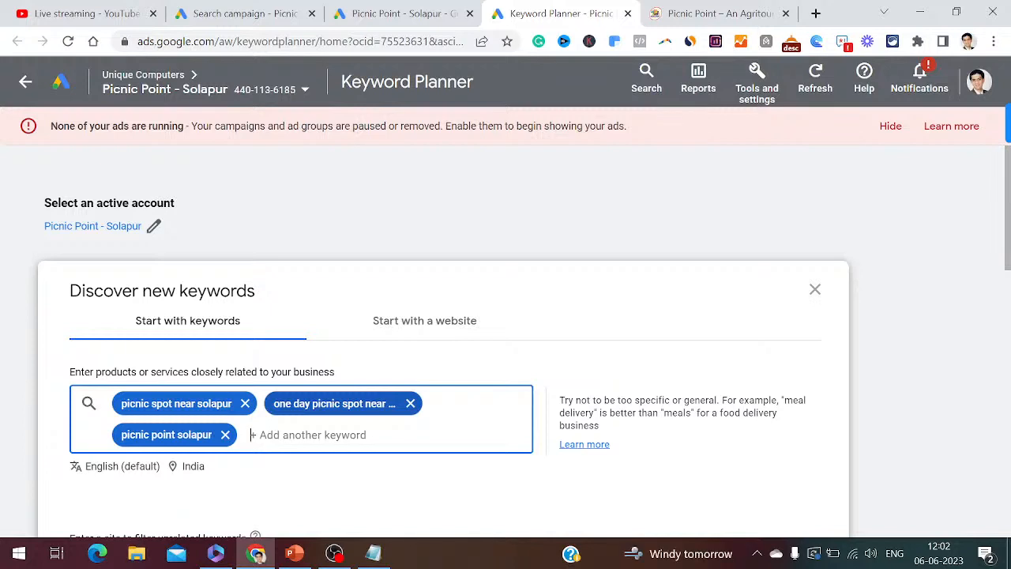
type("picnic point in solap")
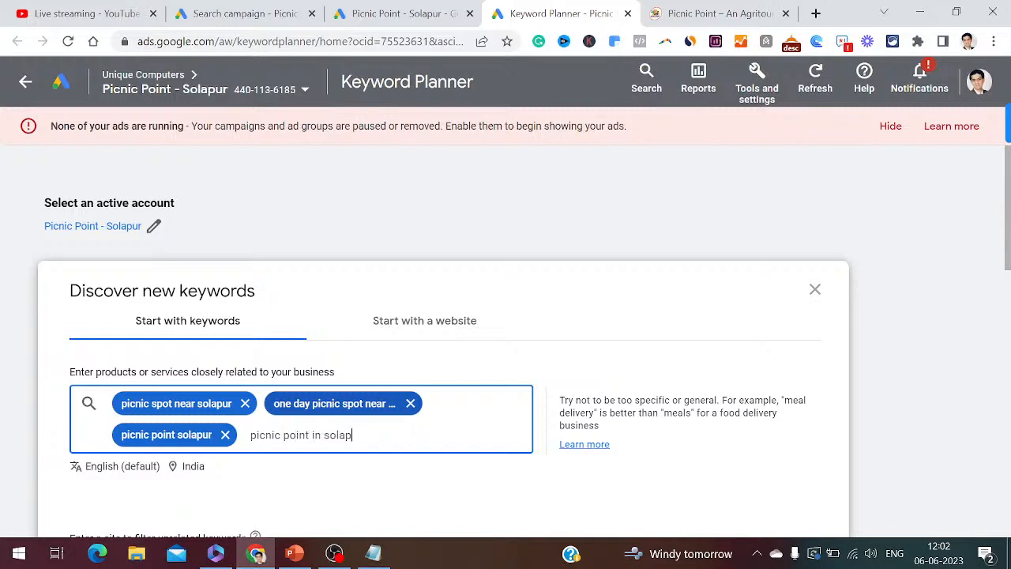
type("ur")
key("Return")
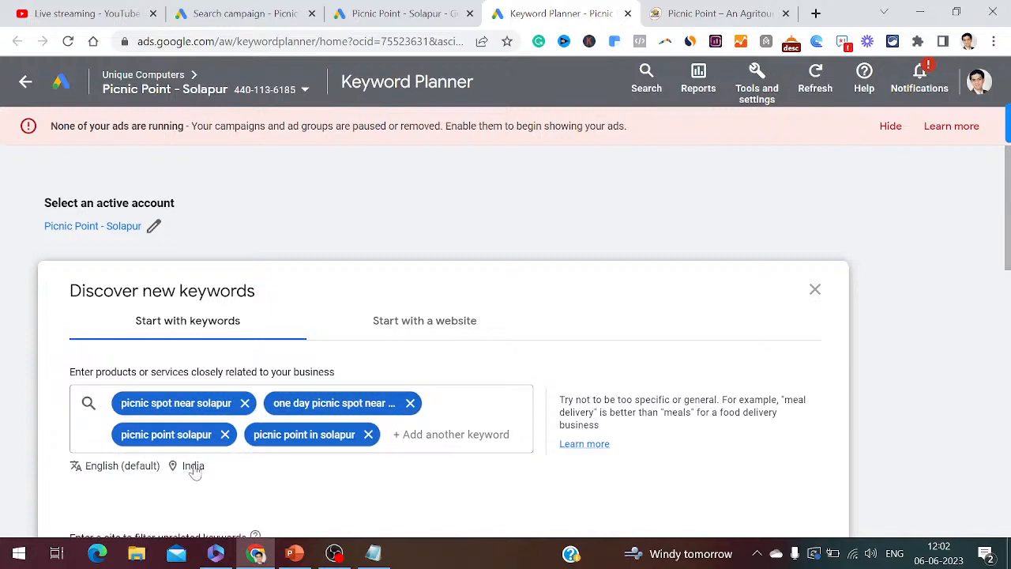
left_click(193, 466)
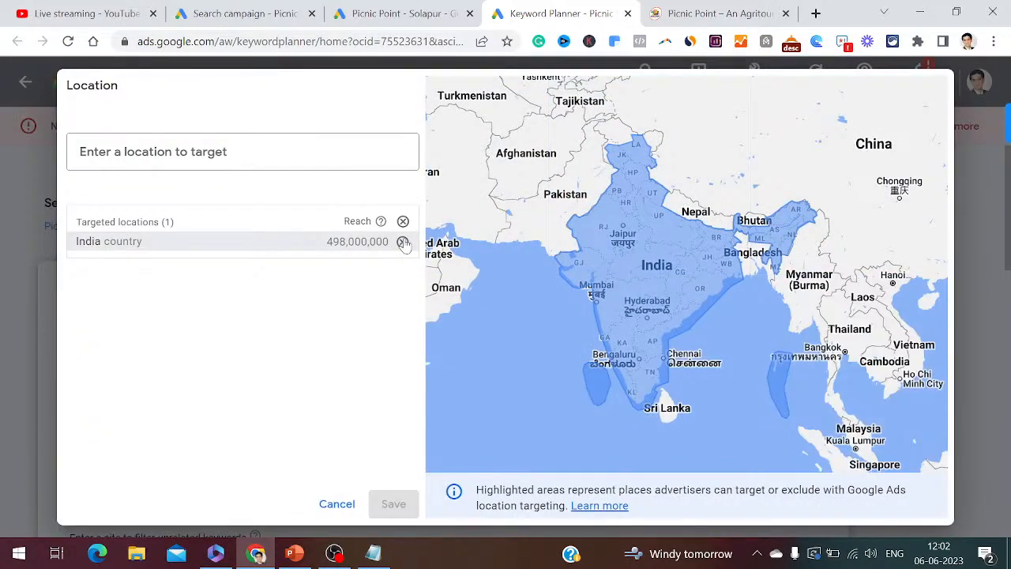
- Remove India and target Solapur, Maharashtra, India instead
left_click(403, 242)
left_click(194, 152)
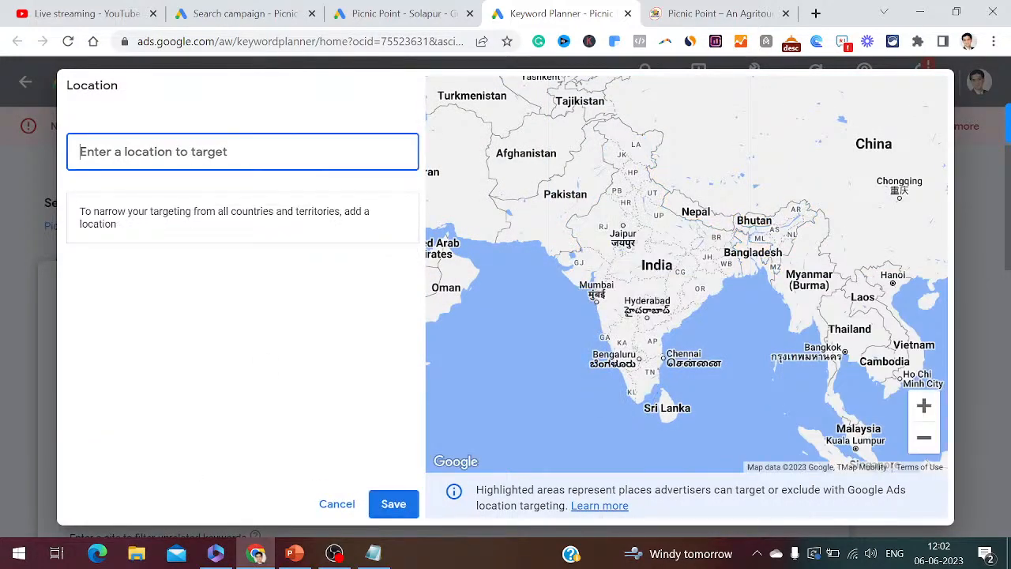
type("solapur")
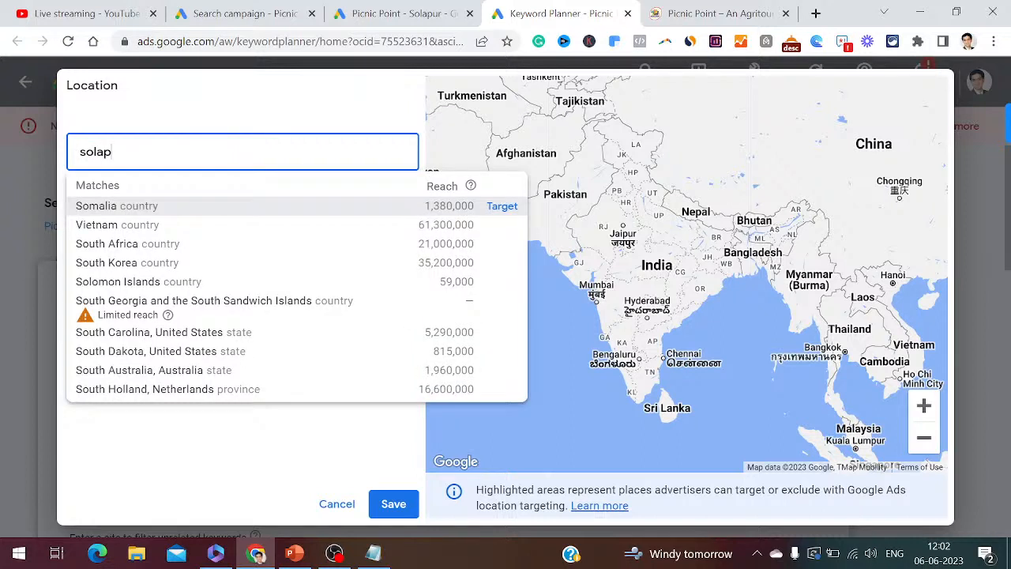
left_click(511, 206)
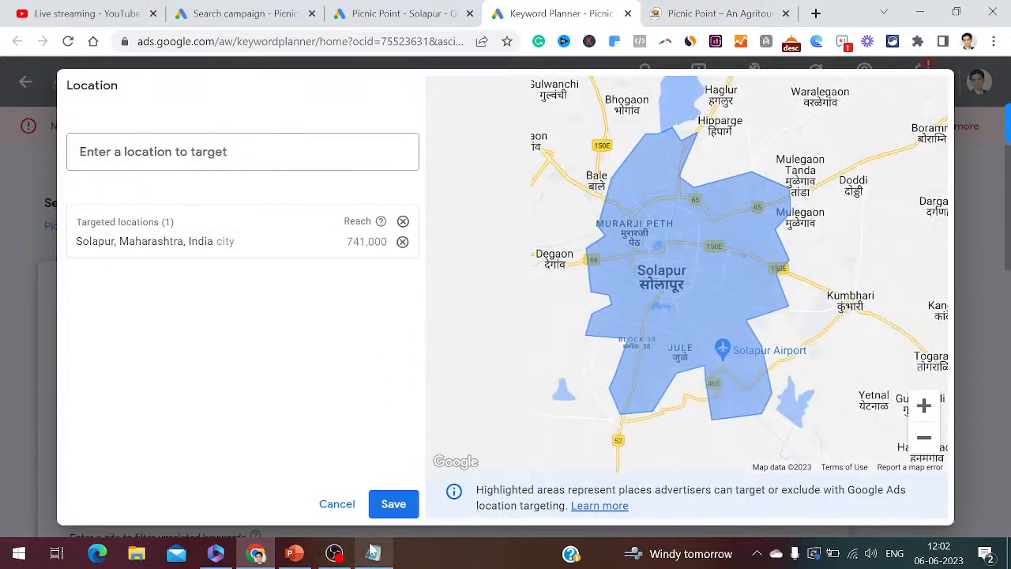
- Note step 37 about entering keywords and Solapur location, then save the location
left_click(373, 553)
type("37. Enter your keywords")
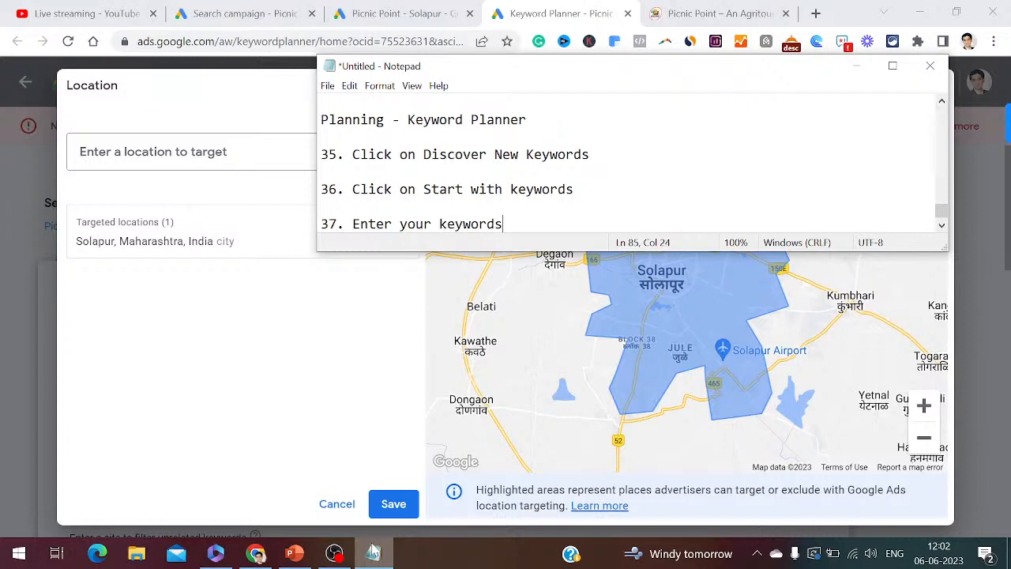
type(" then enter your loca")
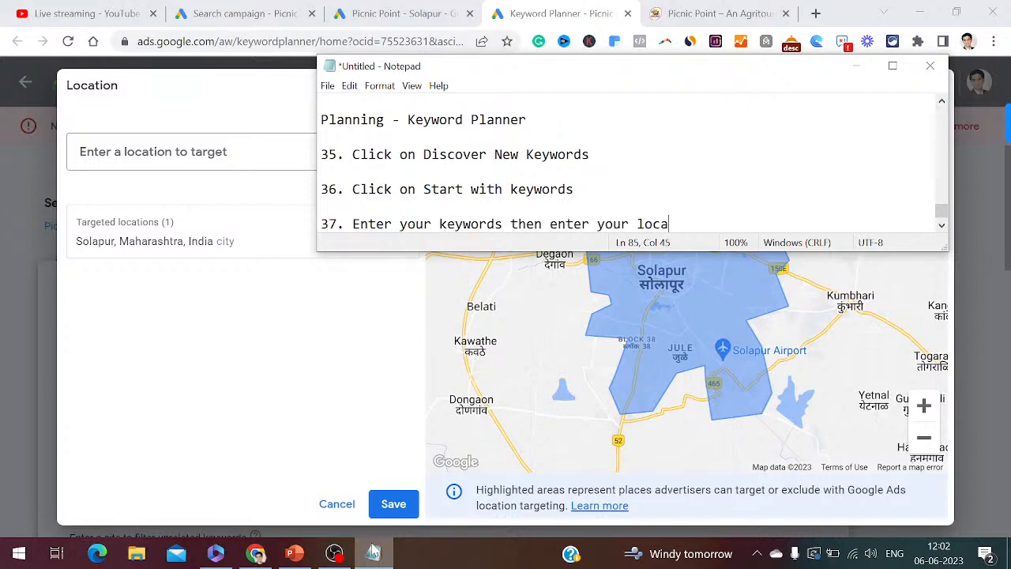
type("tion as solap")
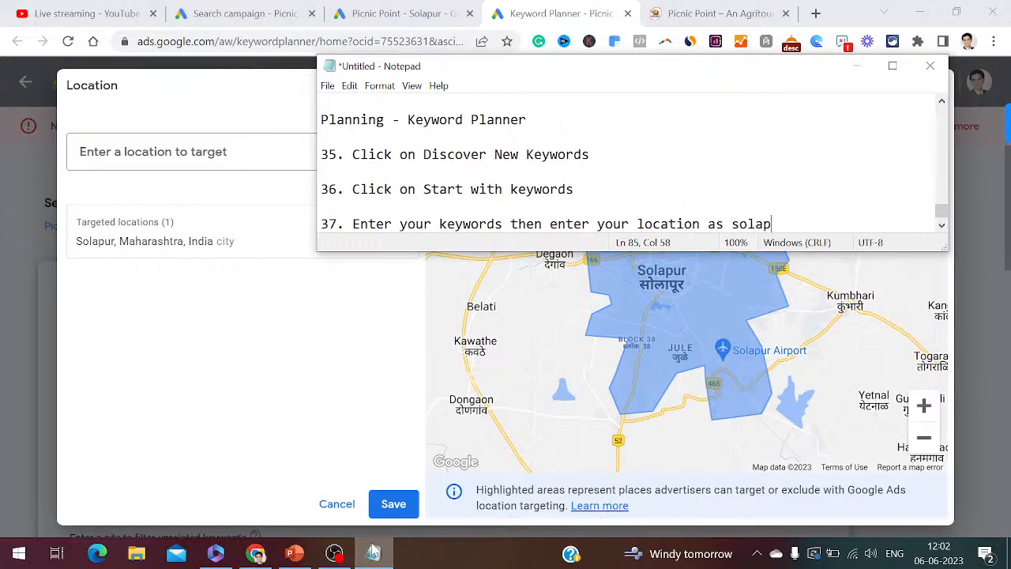
type("ur")
key("Return")
key("Return")
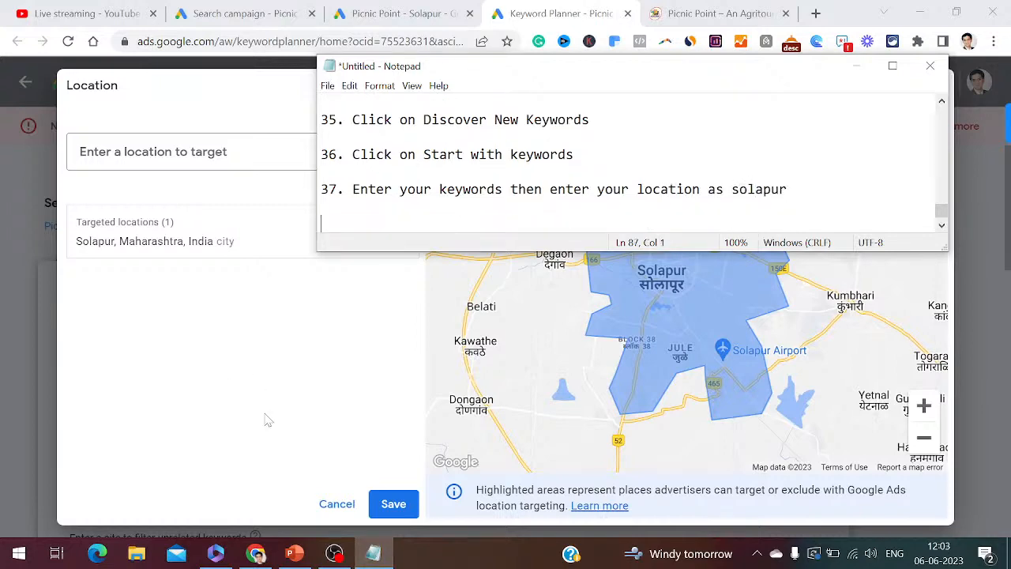
left_click(259, 367)
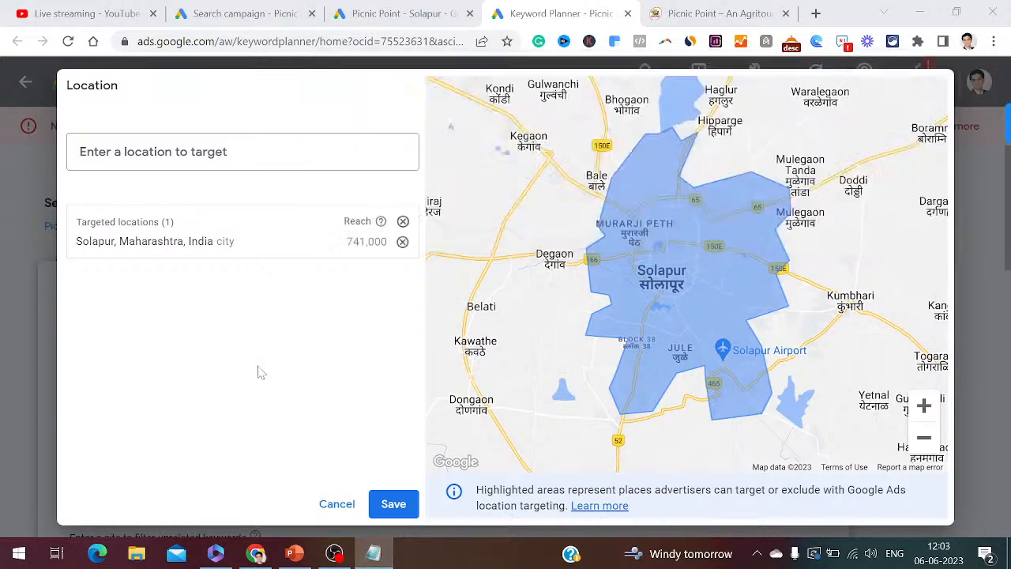
left_click(395, 506)
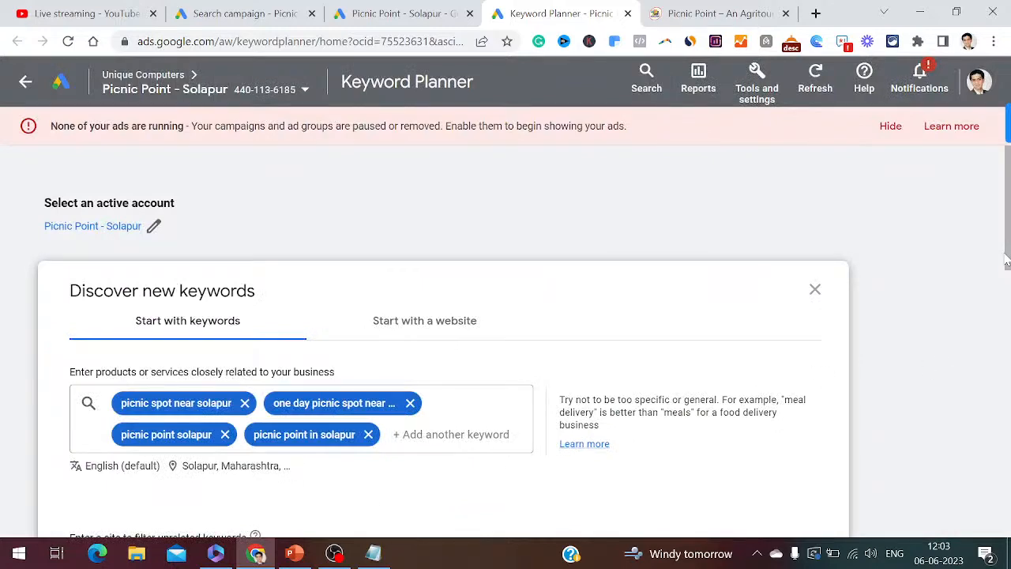
- Get keyword results, note step 38 'Click on get results', and view the 7 ideas
left_click_drag(1008, 263, 1007, 328)
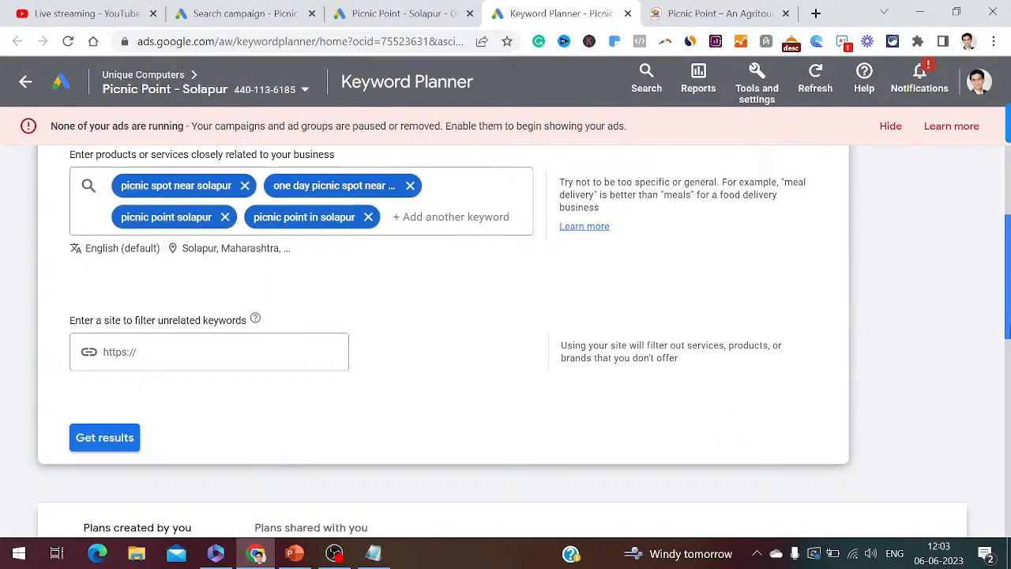
left_click(127, 444)
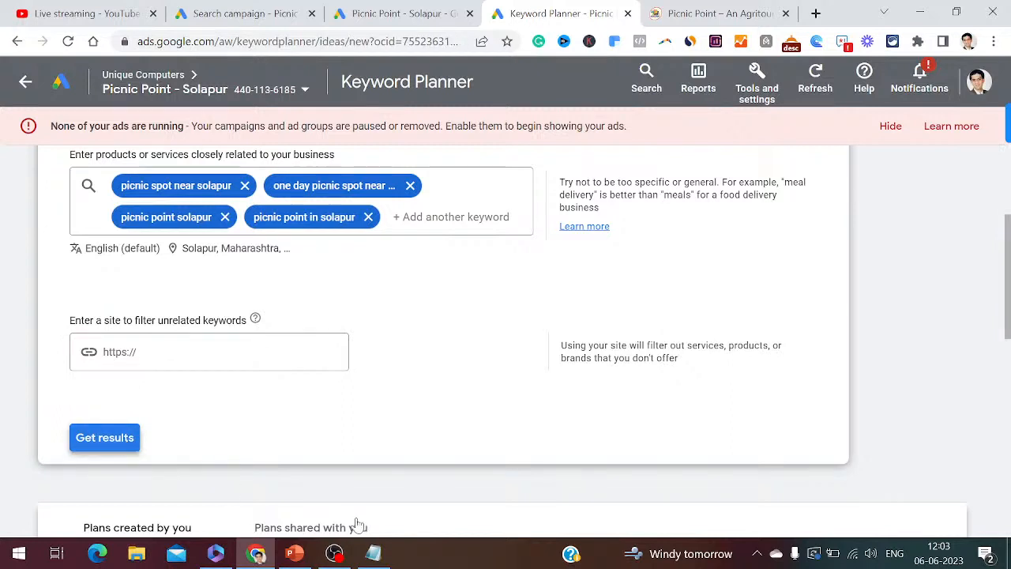
left_click(375, 553)
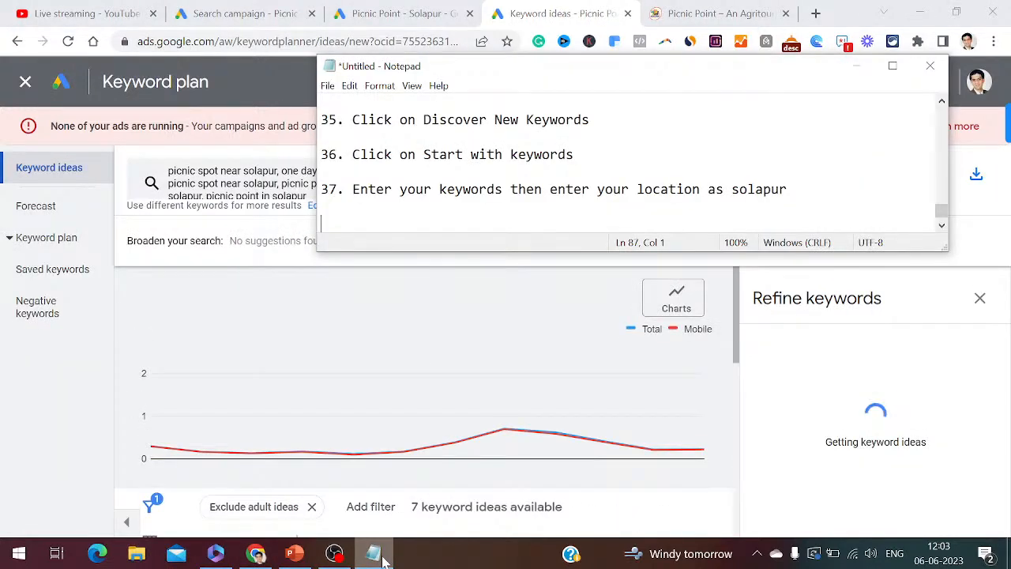
type("38. Click on get")
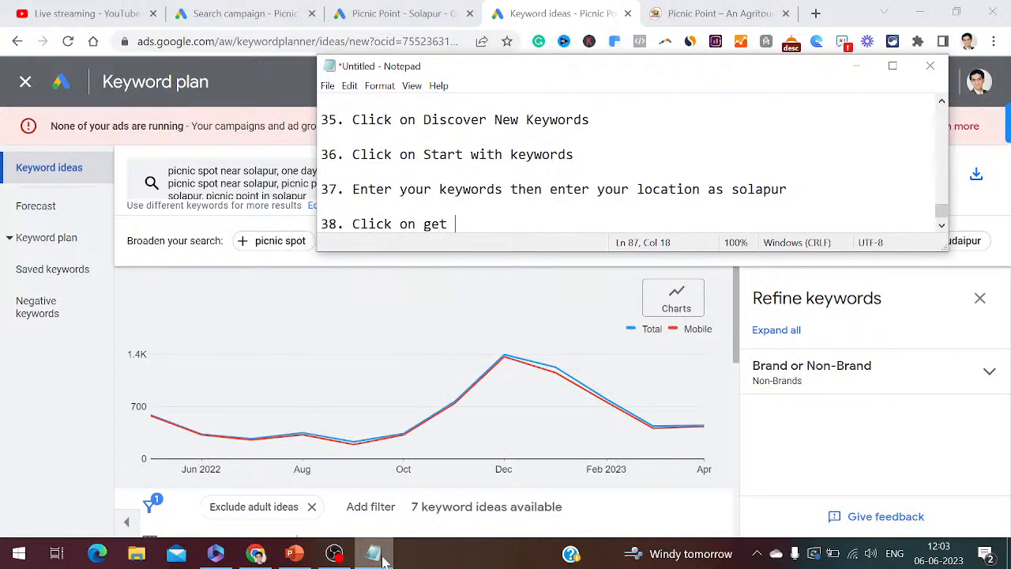
type(" results")
key("Return")
key("Return")
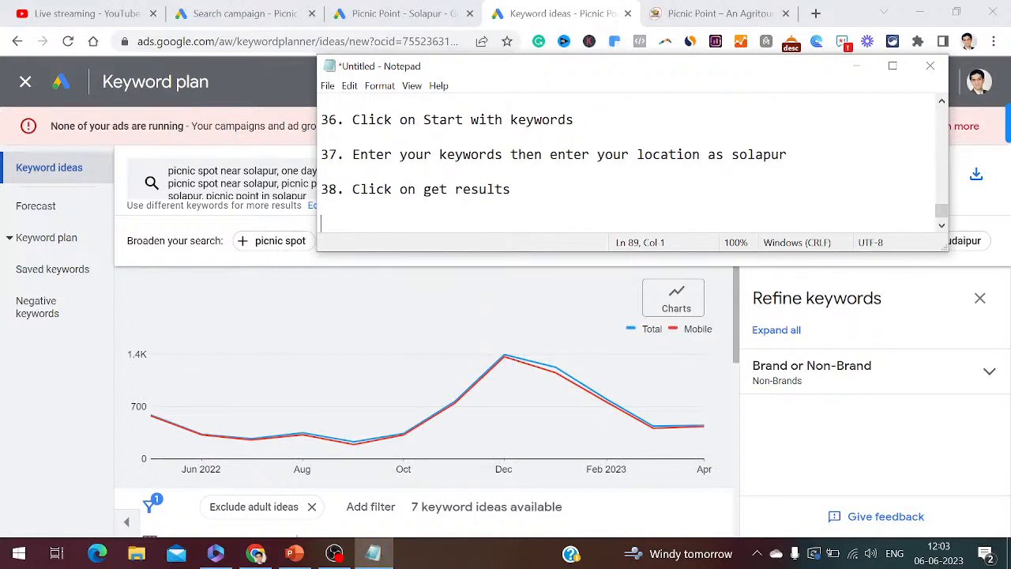
left_click(857, 66)
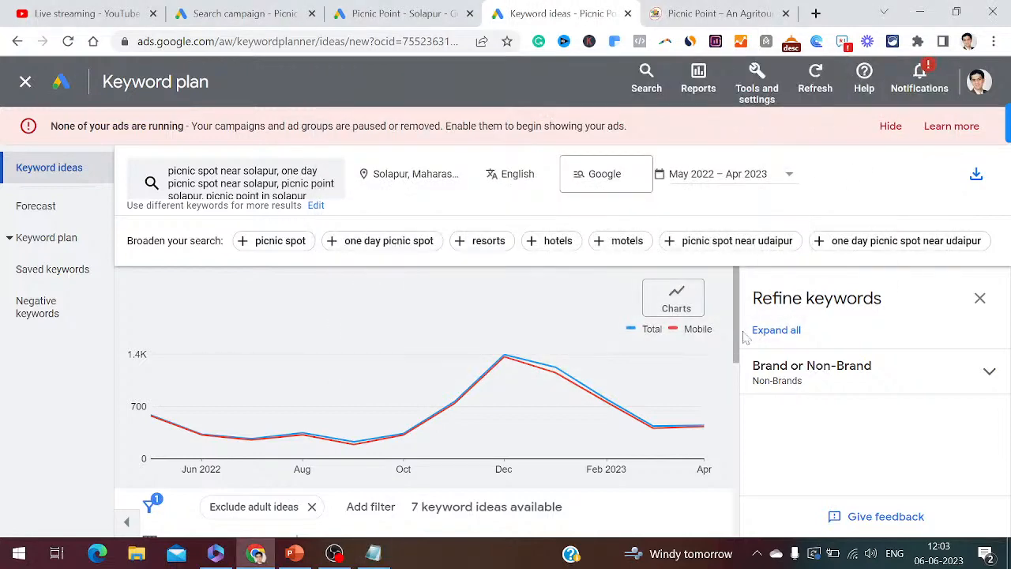
left_click_drag(736, 335, 736, 422)
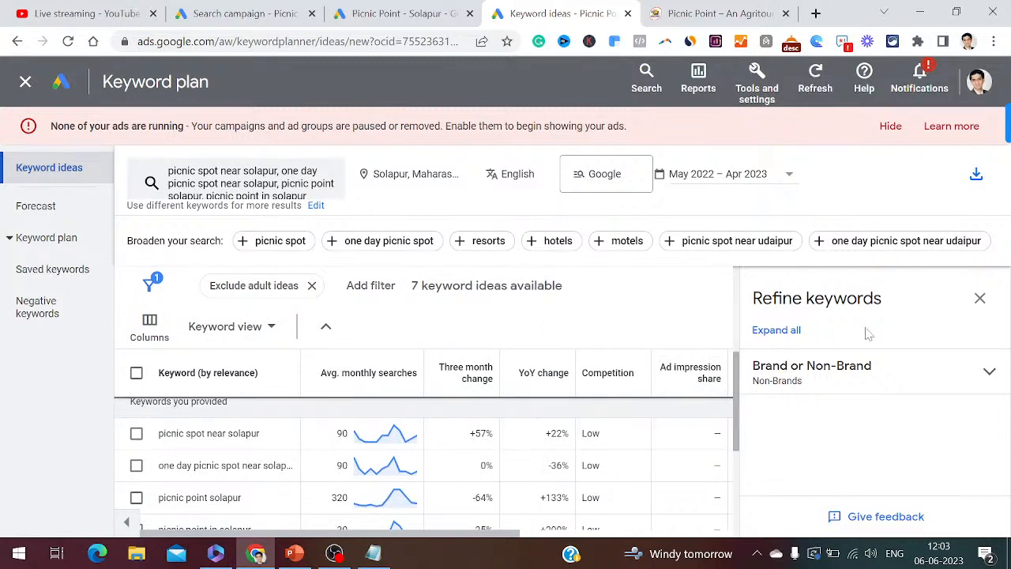
- Download the keyword ideas as .csv, note steps 39–40, and open Keyword Stats in Excel
left_click(977, 177)
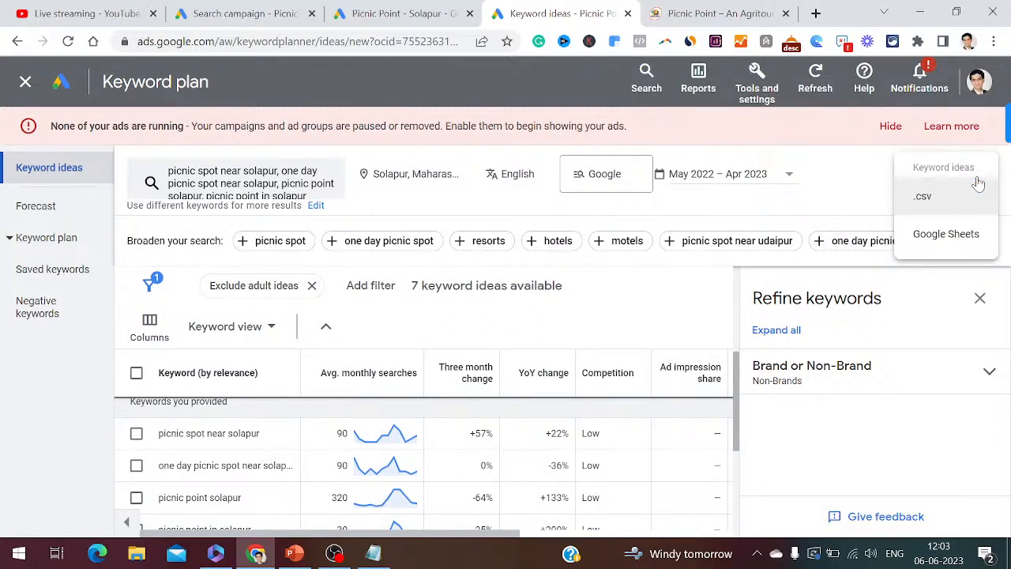
left_click(926, 197)
left_click(383, 558)
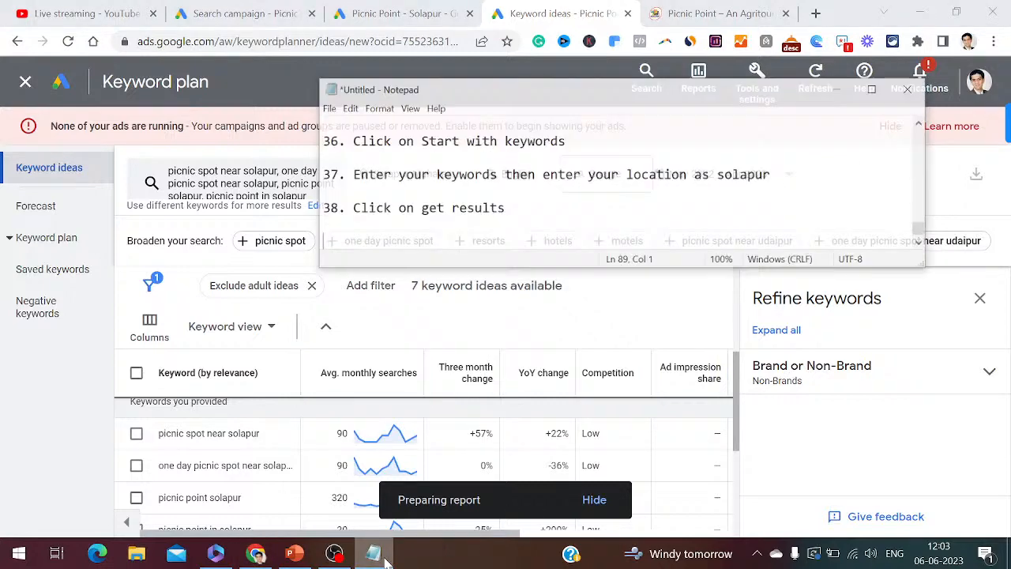
type("39")
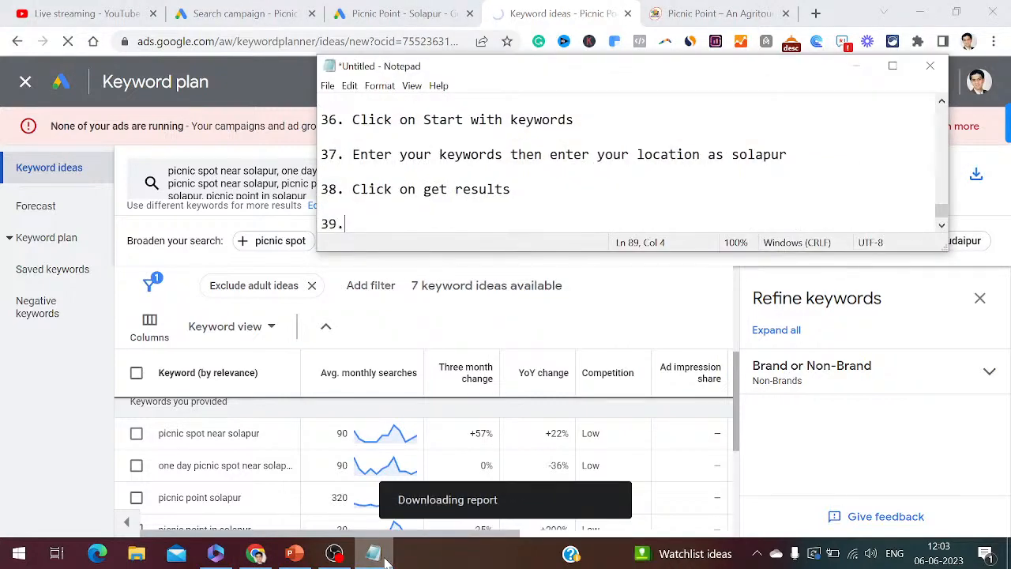
type(". Click on ")
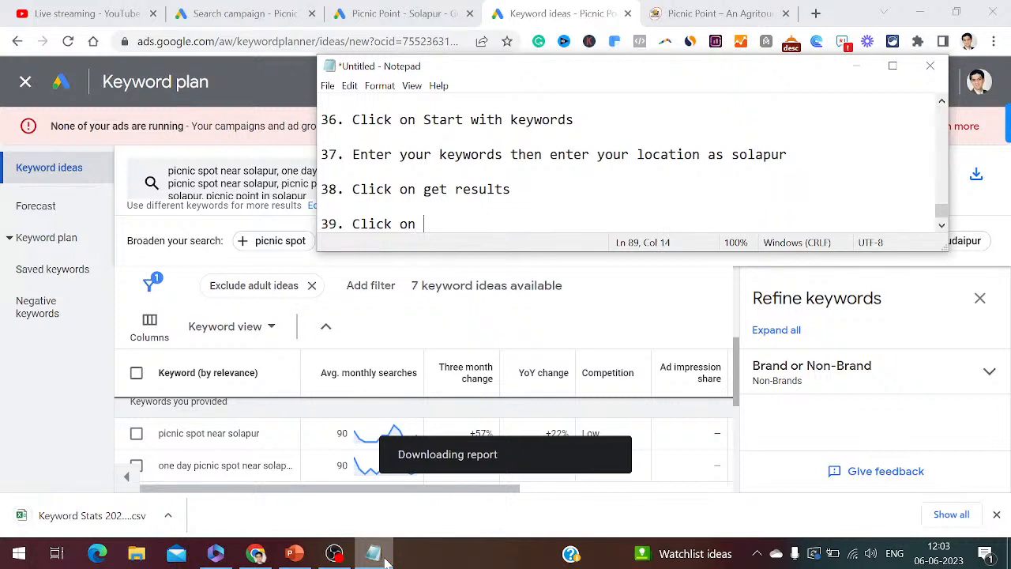
type("the down arrow key")
key("Return")
key("Return")
type("40.")
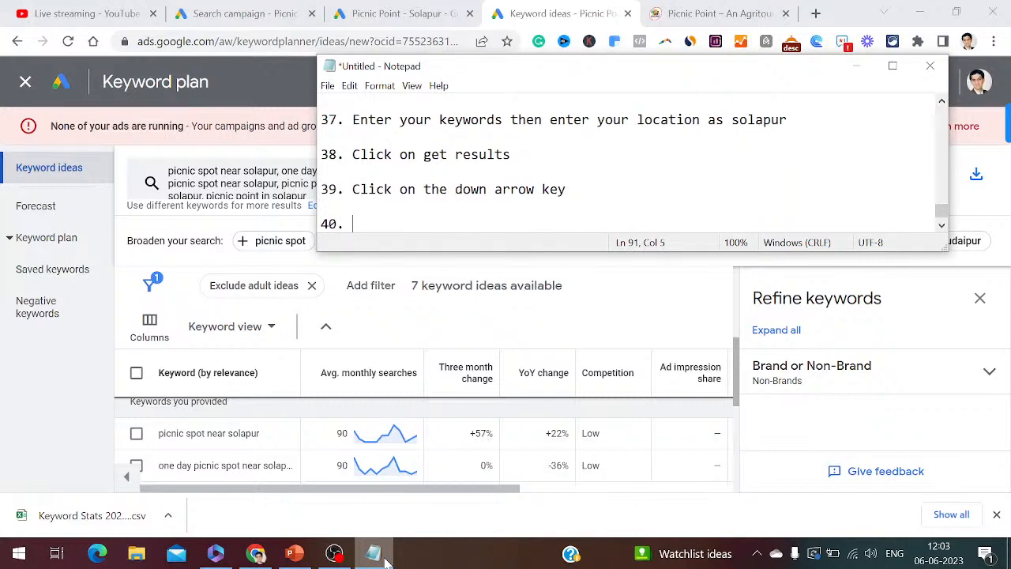
type(" Click on the CSV File")
key("Return")
key("Return")
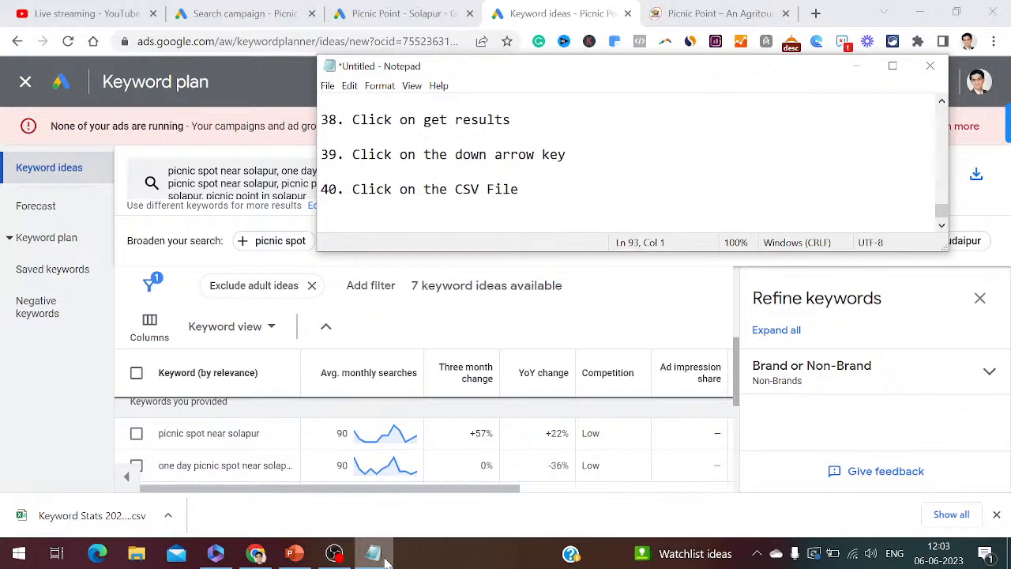
left_click(119, 521)
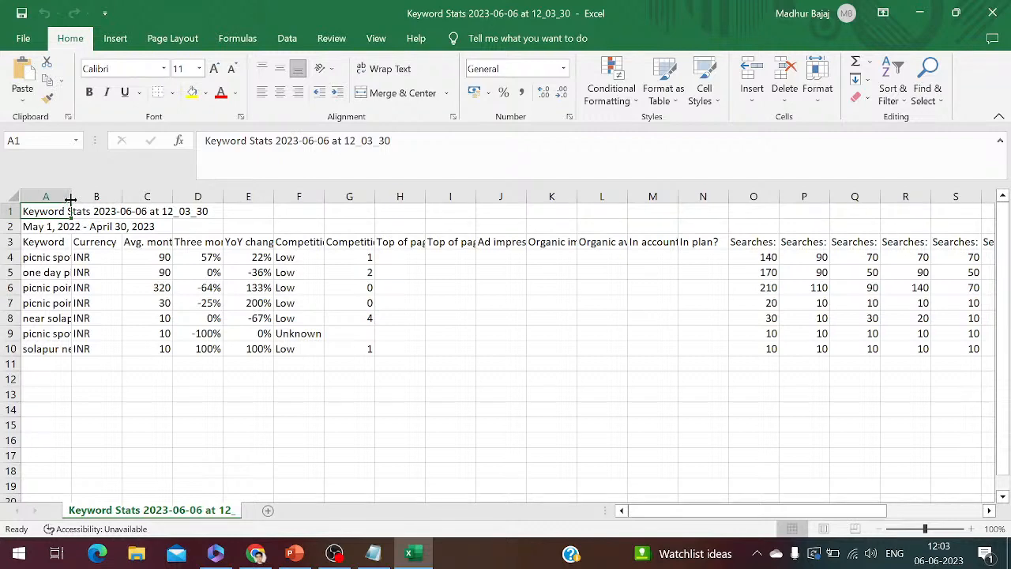
- Widen column A, copy the seven keywords in A4:A10, and return to Chrome
left_click_drag(70, 199, 259, 199)
left_click(167, 260)
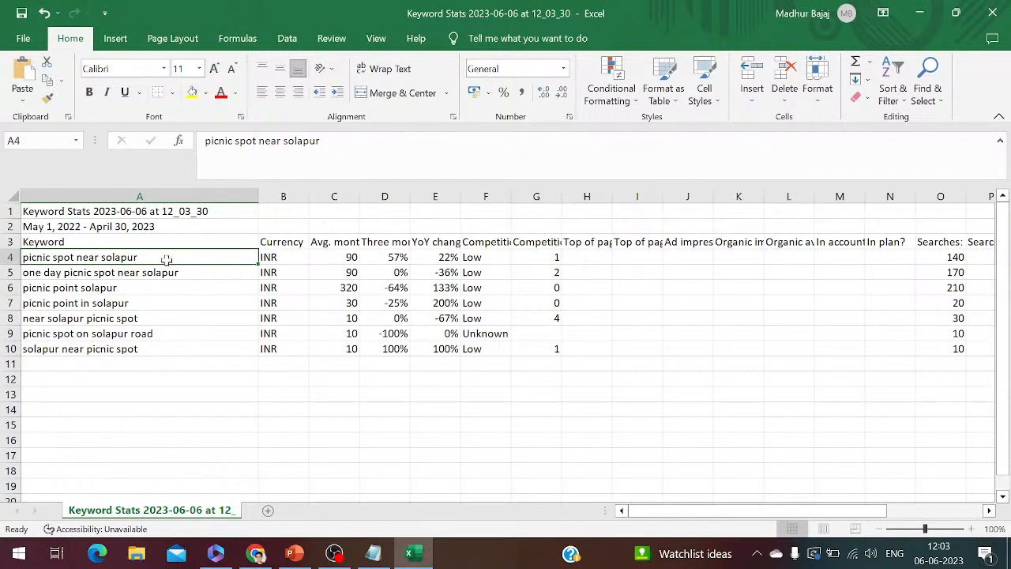
key("shift+Down")
key("shift+Down")
key("shift+Down")
key("shift+Down")
key("shift+Down")
key("shift+Down")
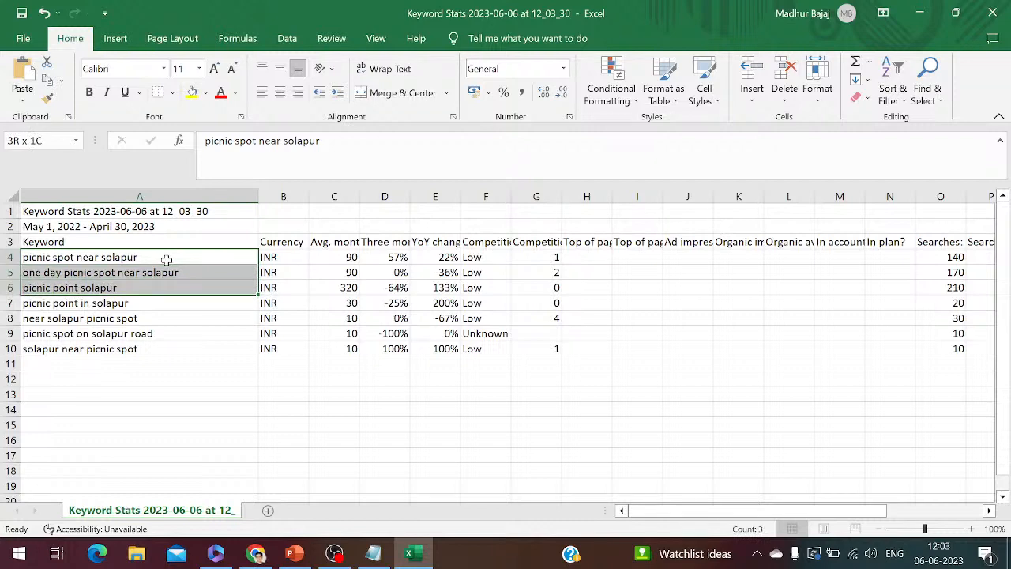
key("ctrl+c")
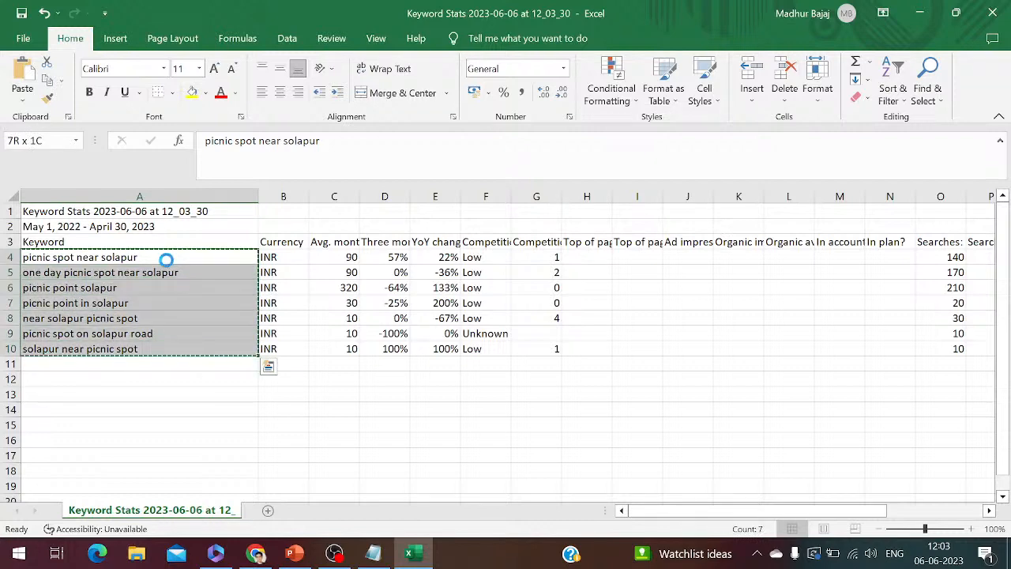
left_click(251, 555)
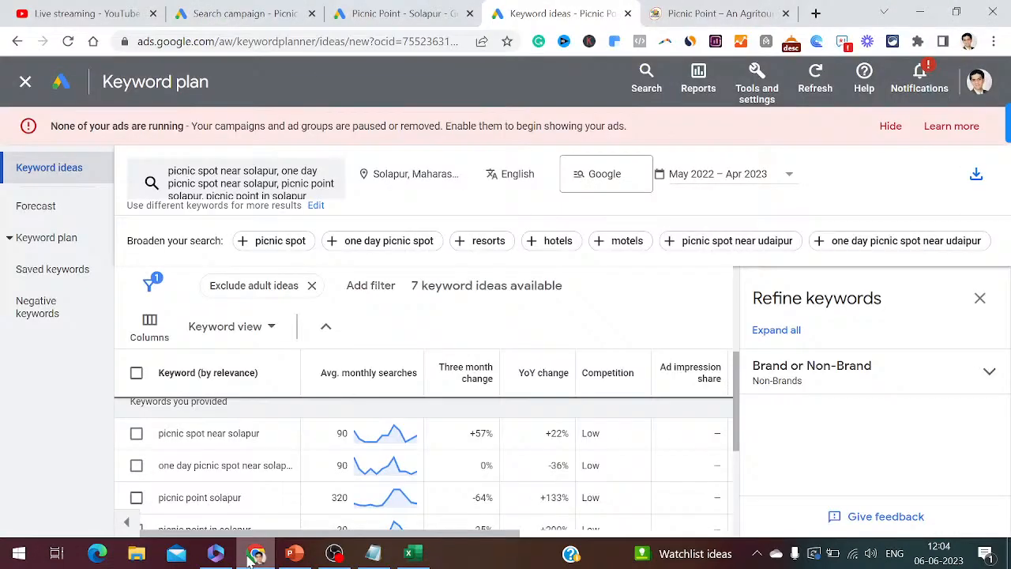
- Paste the Solapur keywords into Ad group 1 and wrap the first ones in quotes
left_click(241, 12)
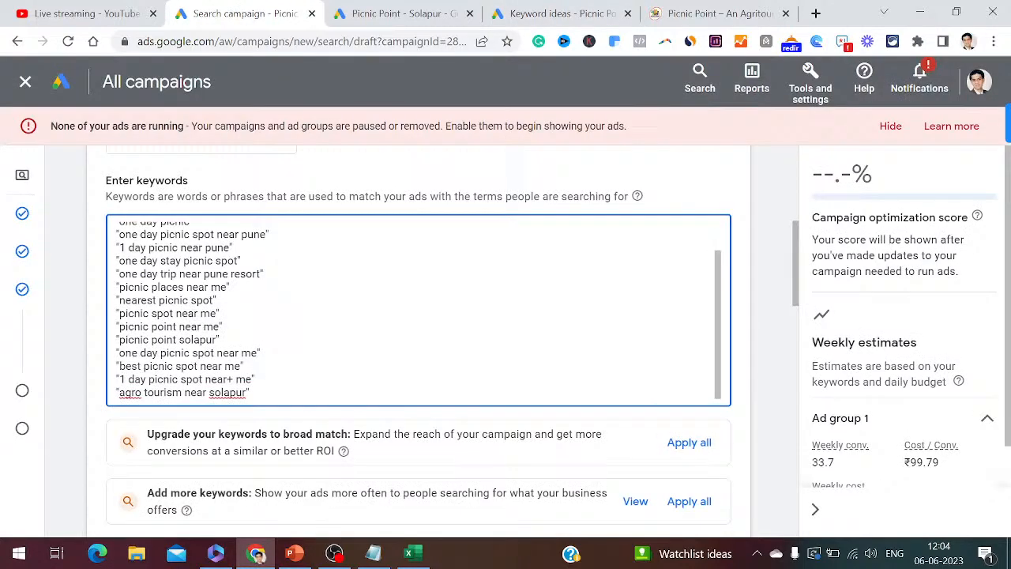
key("Return")
key("Return")
key("Return")
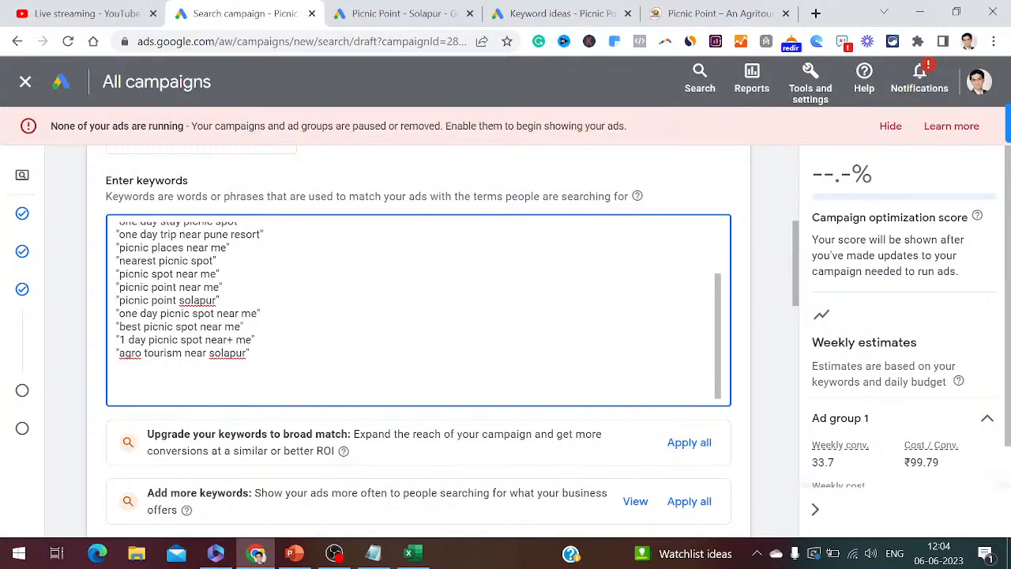
key("ctrl+v")
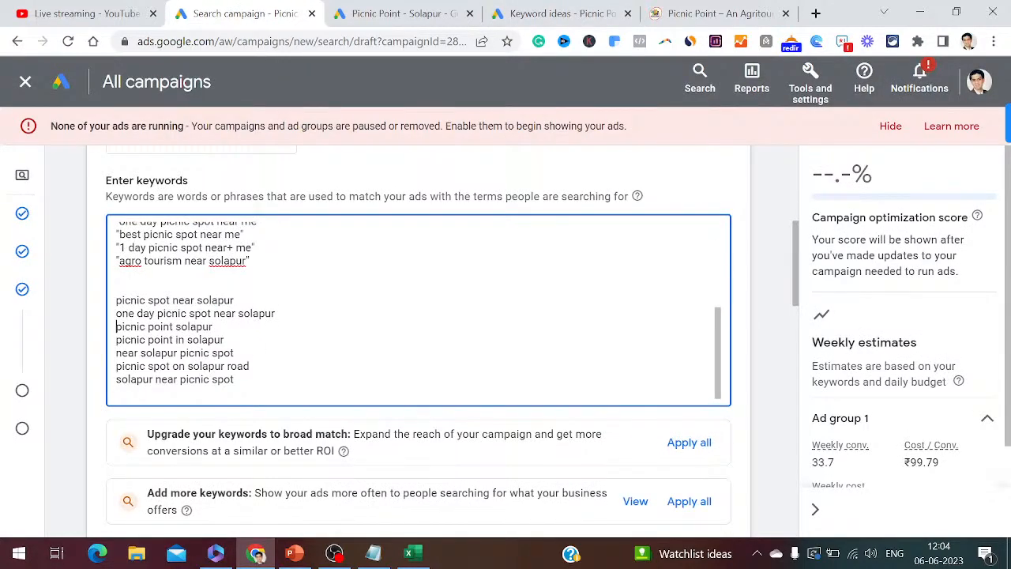
type("\"")
key("End")
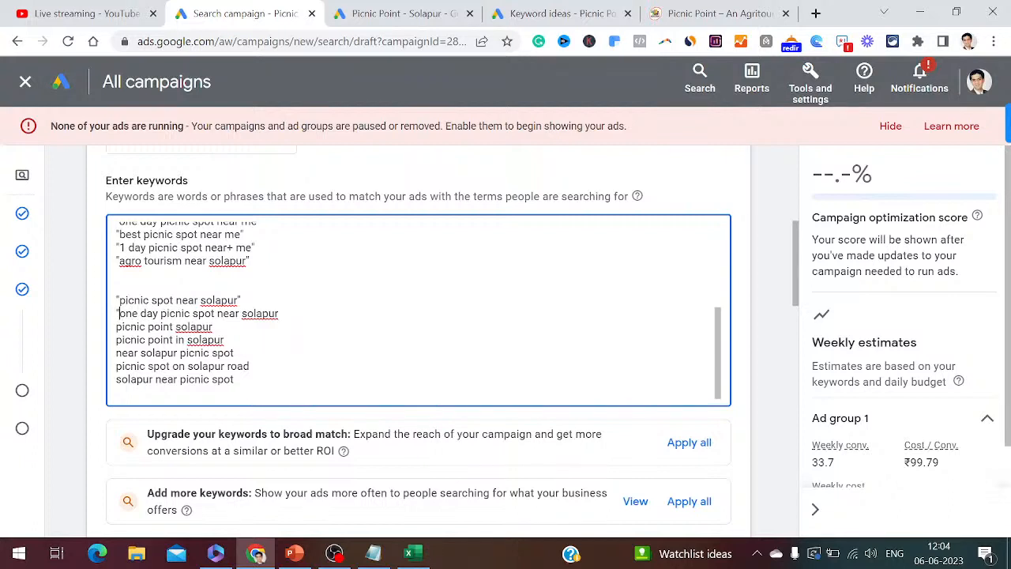
type("\"")
key("End")
type("\"")
key("Down")
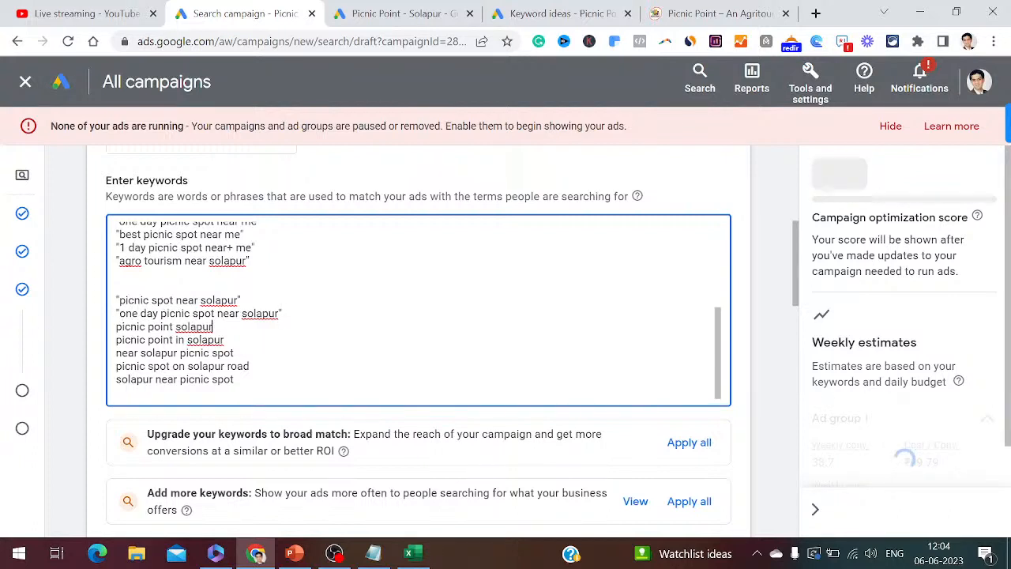
key("Home")
type("\"")
key("End")
type("\"")
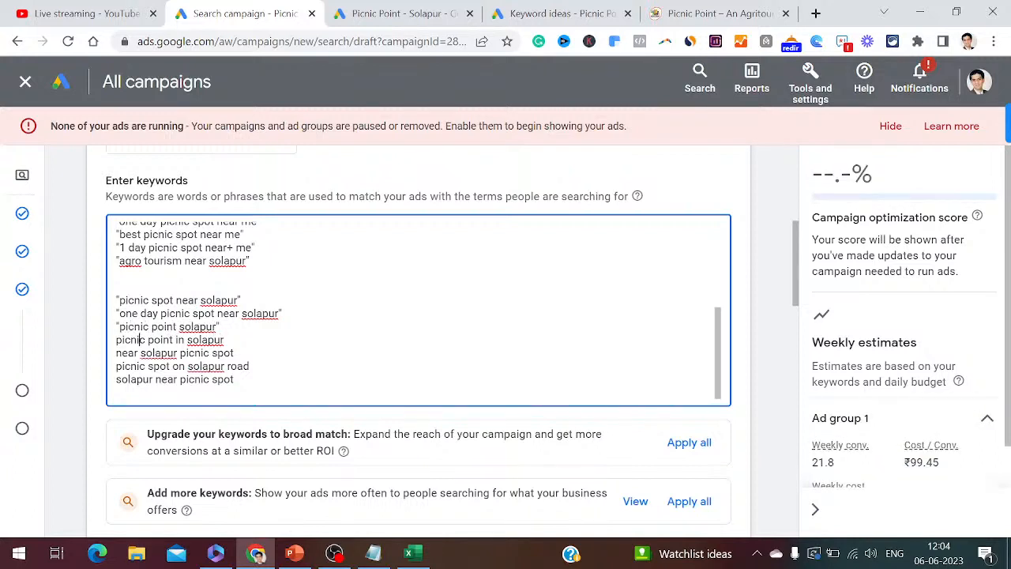
- Make 'picnic point in solapur' broad-modified as +picnic +point +in +solapur
left_click(116, 340)
type("=")
key("BackSpace")
type("+")
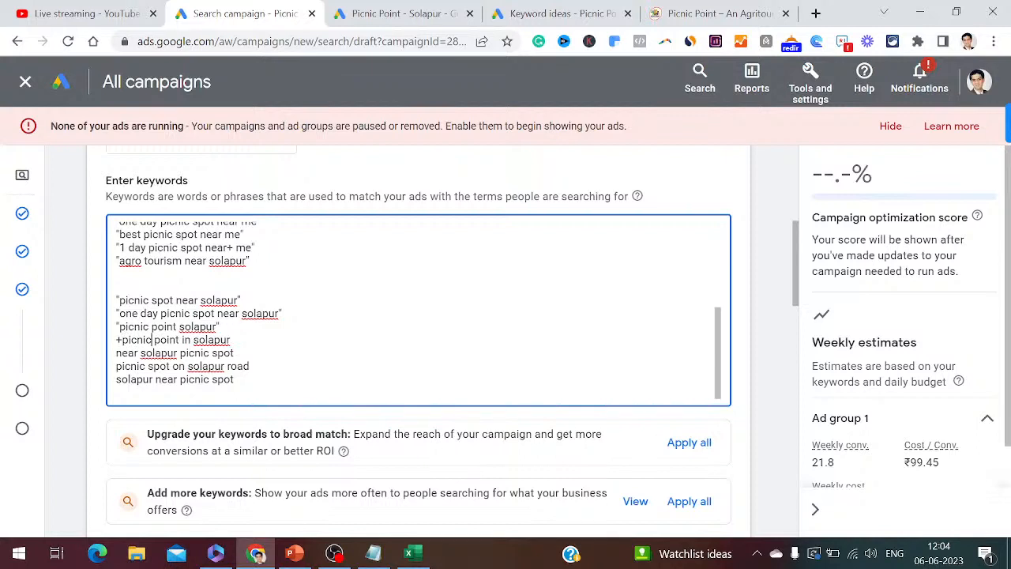
left_click(154, 340)
type("+")
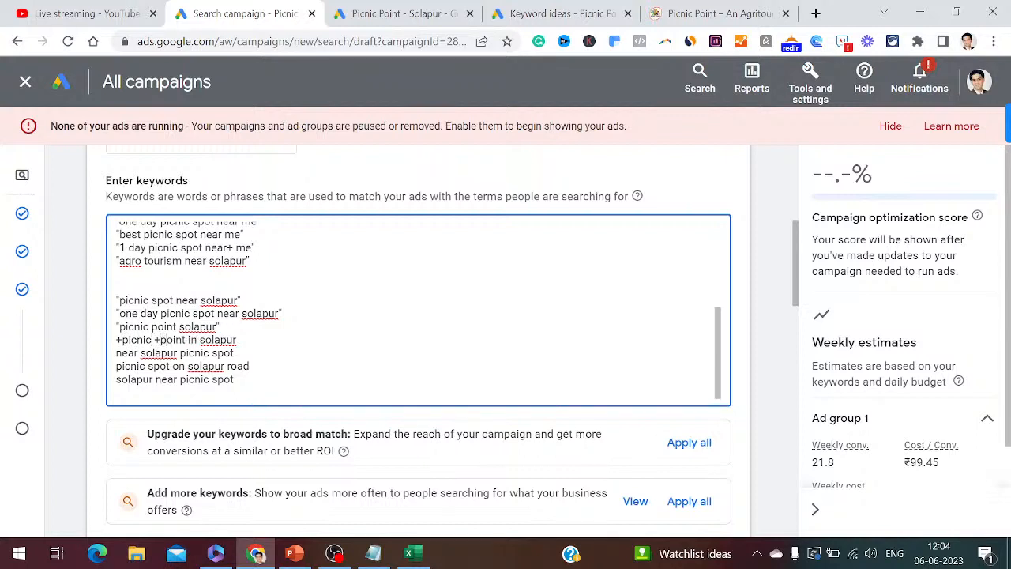
left_click(189, 340)
type("+")
left_click(206, 339)
type("+")
- Quote 'near solapur picnic spot', delete 'picnic spot on solapur road', and finish quoting
type("\"")
key("End")
type("\"")
key("Down")
key("Left")
key("Left")
key("Left")
key("Left")
key("Home")
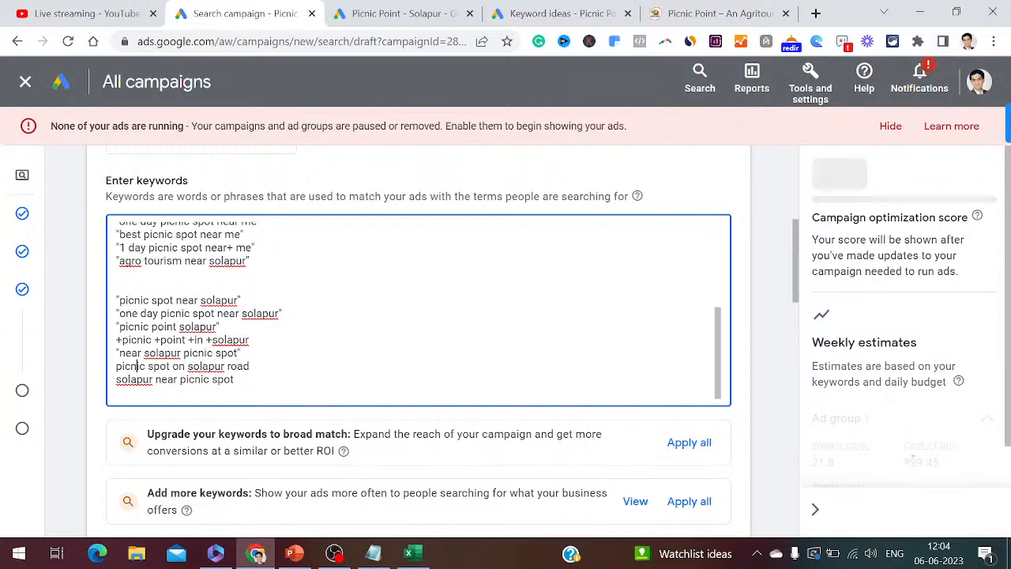
key("shift+End")
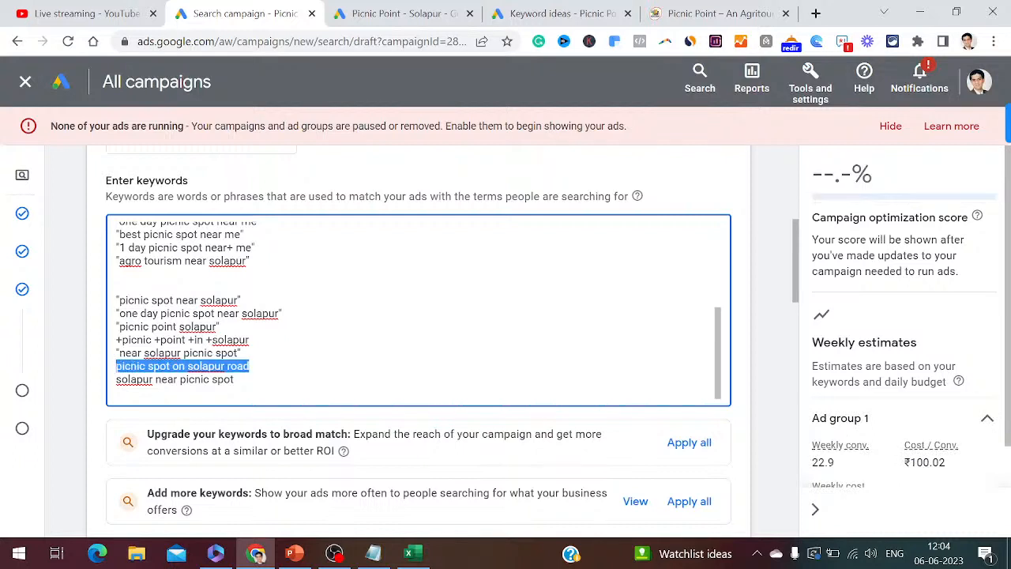
key("Delete")
key("Delete")
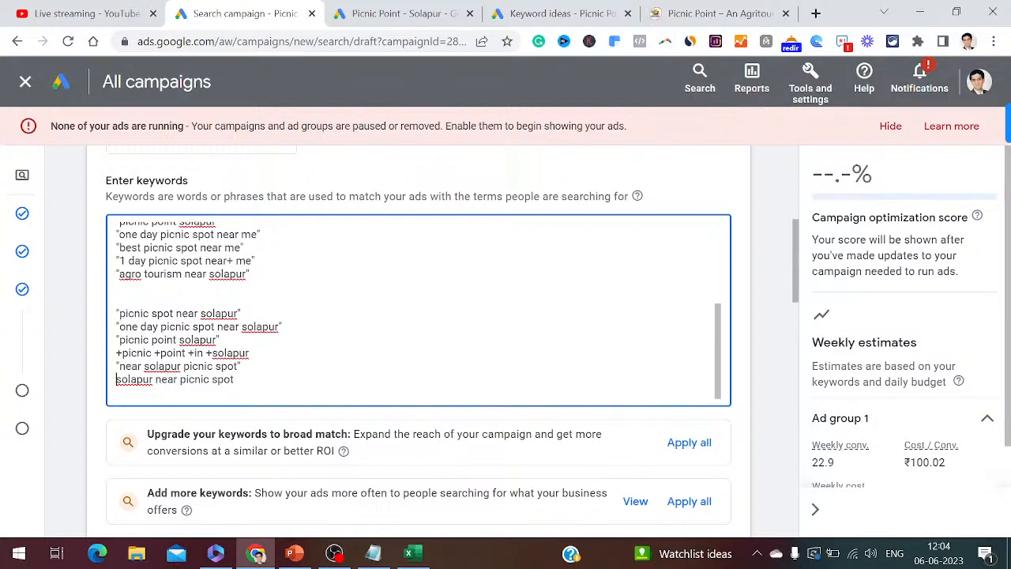
type("\"")
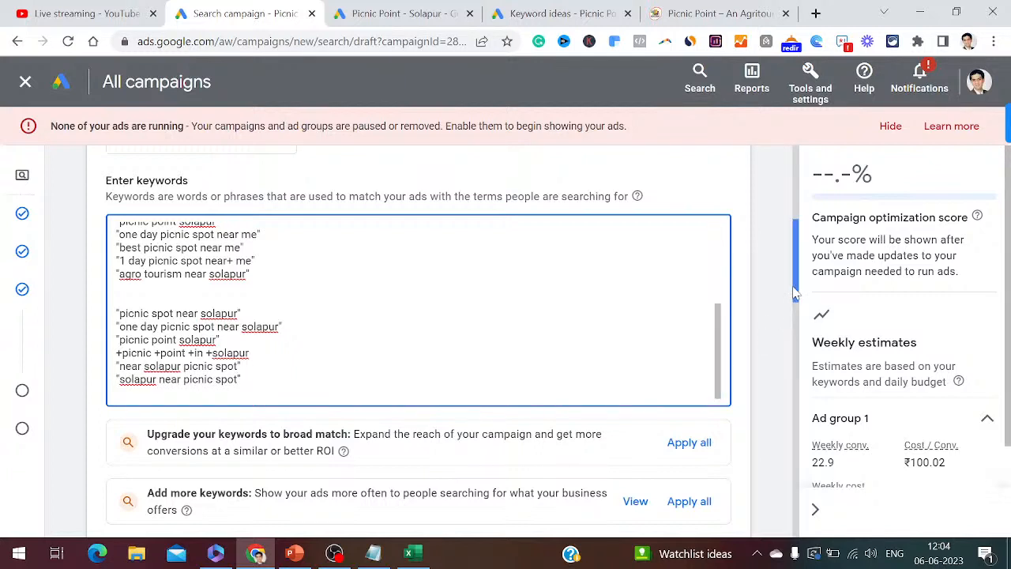
left_click_drag(794, 293, 802, 394)
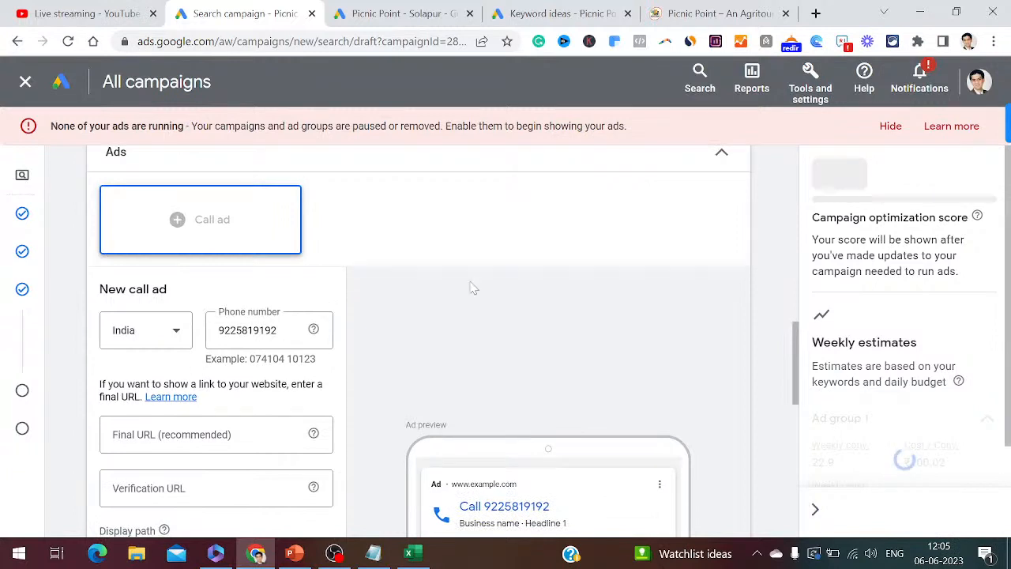
left_click(373, 554)
type("41. Enter ")
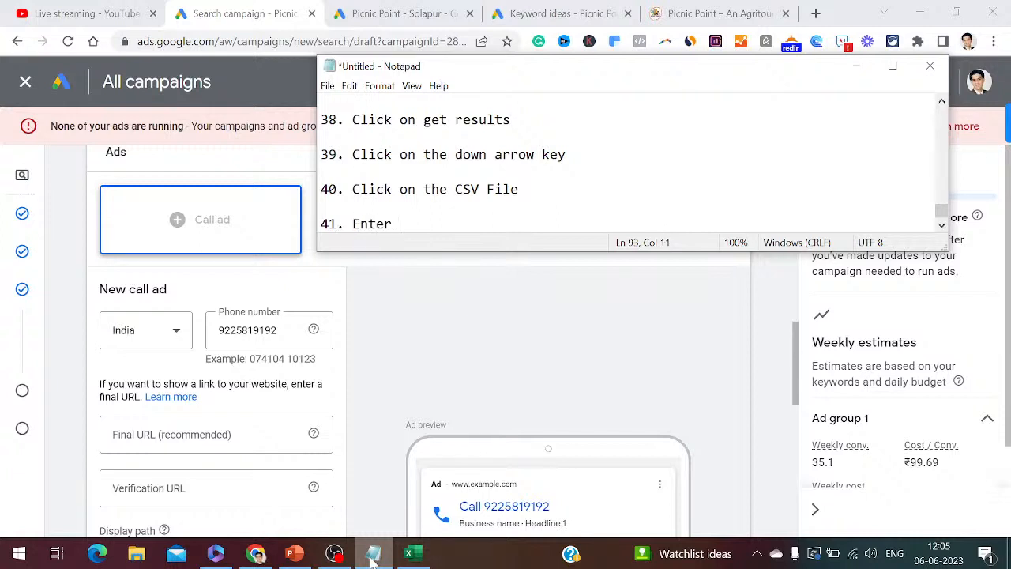
type("your Final UR")
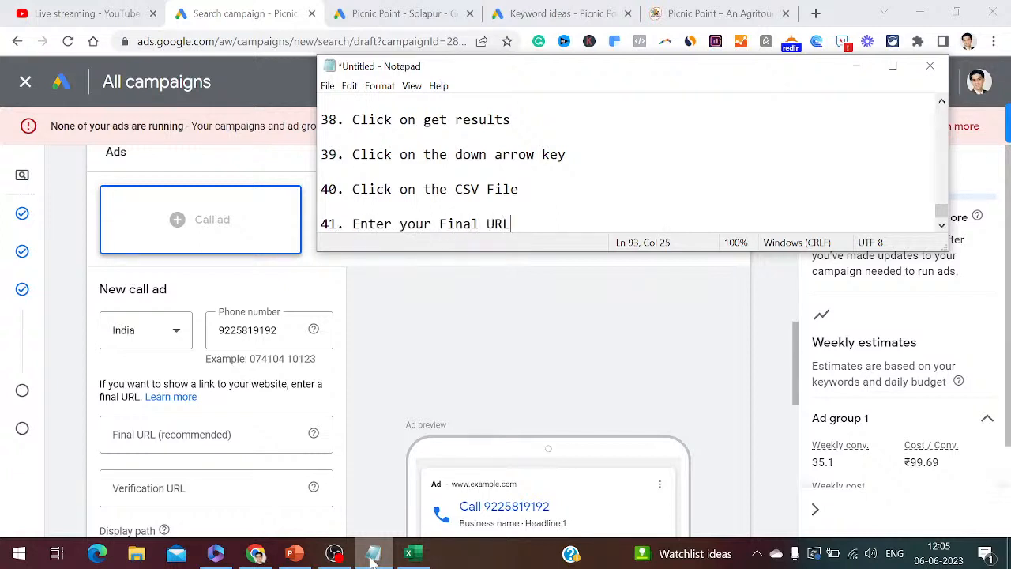
type("L")
key("Return")
key("Return")
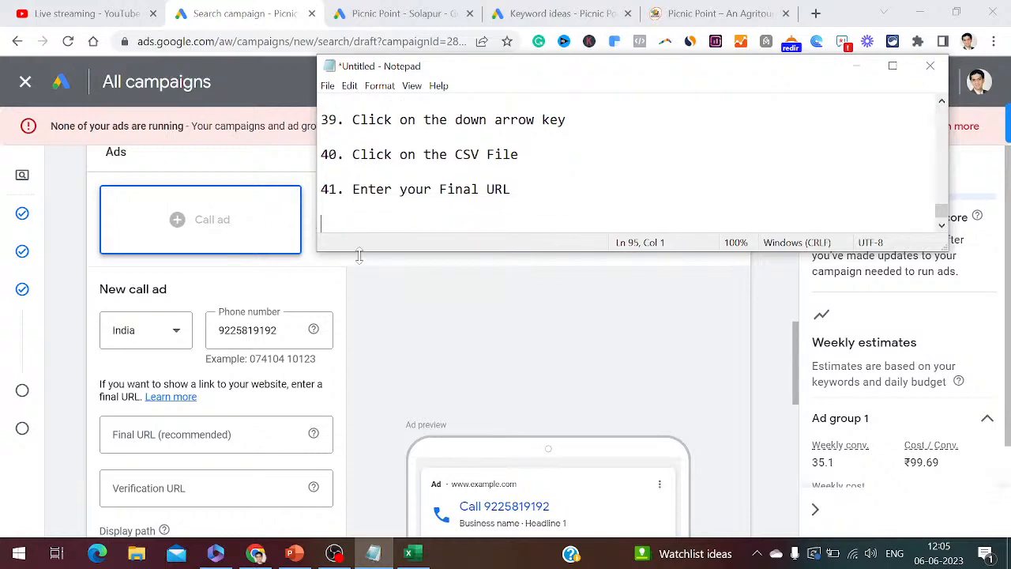
left_click(450, 14)
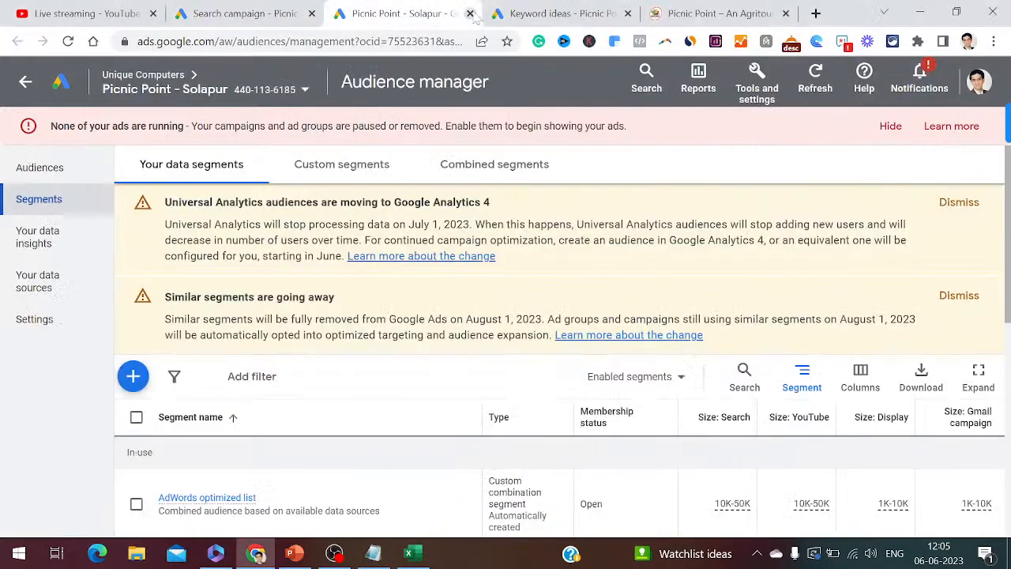
left_click(531, 15)
left_click(681, 14)
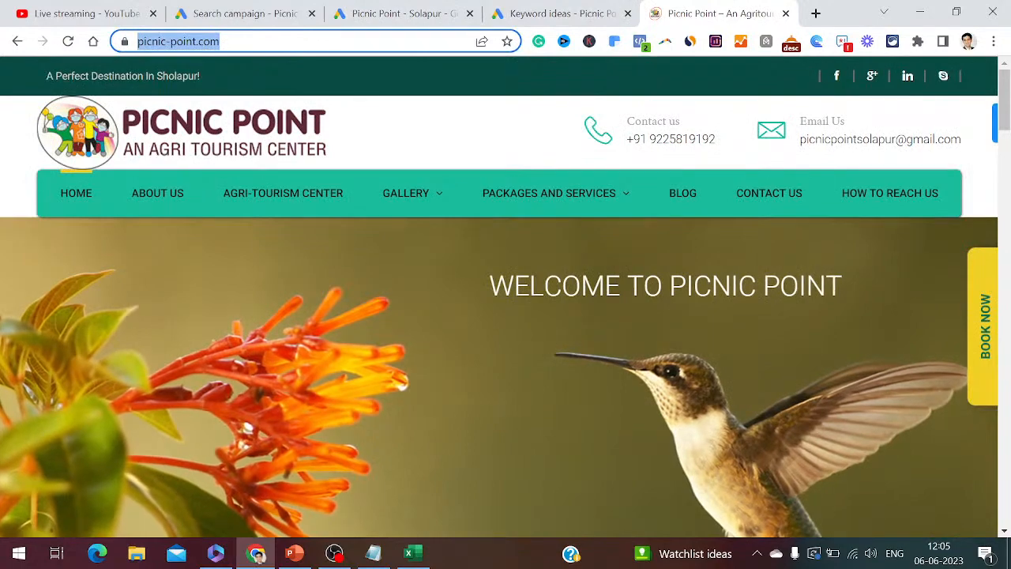
left_click(244, 13)
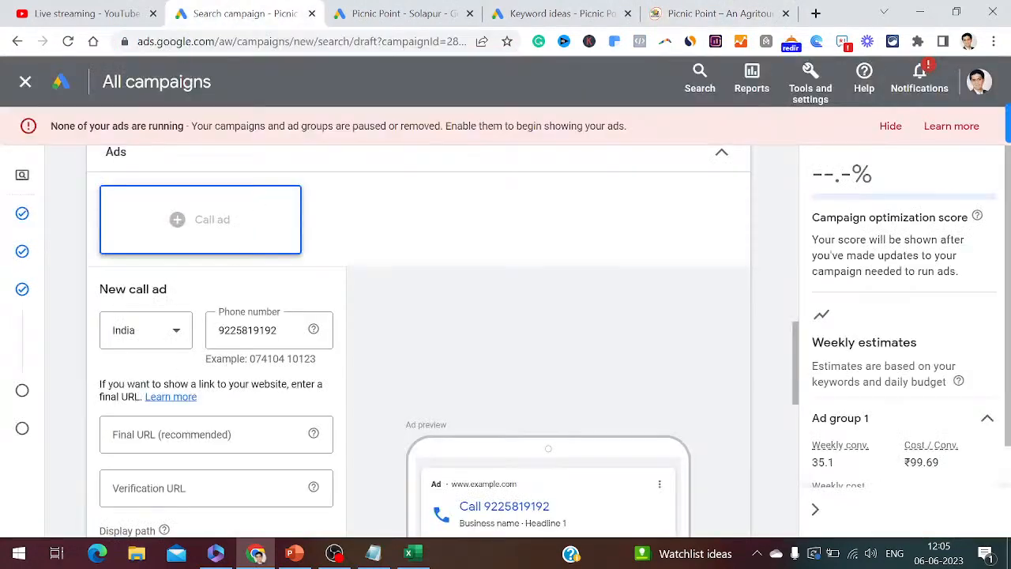
left_click(204, 434)
type("https://picnic-point.com/")
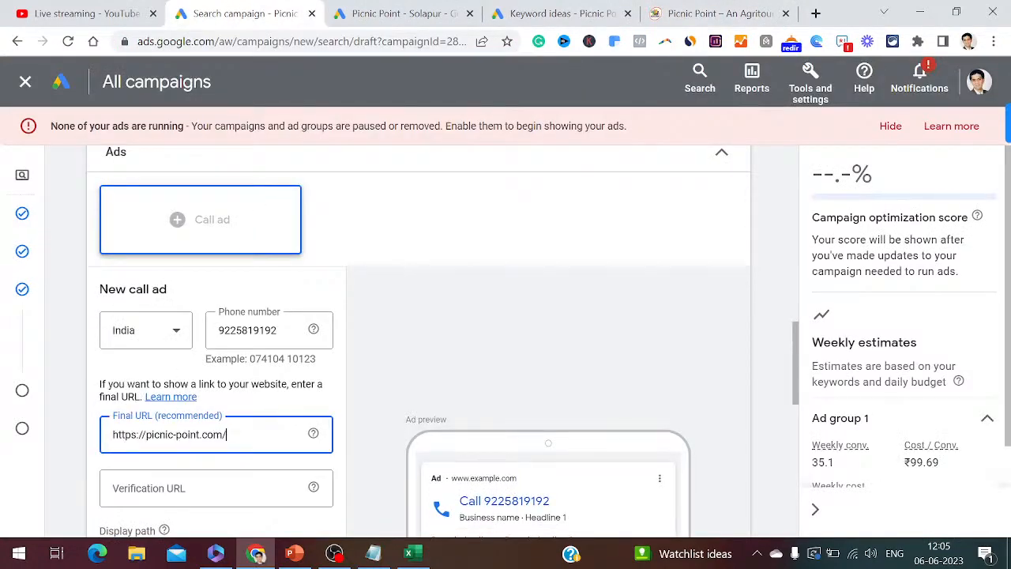
- Add step 42, 'Enter your verification URL as well', to the Notepad notes
left_click(373, 553)
type("4")
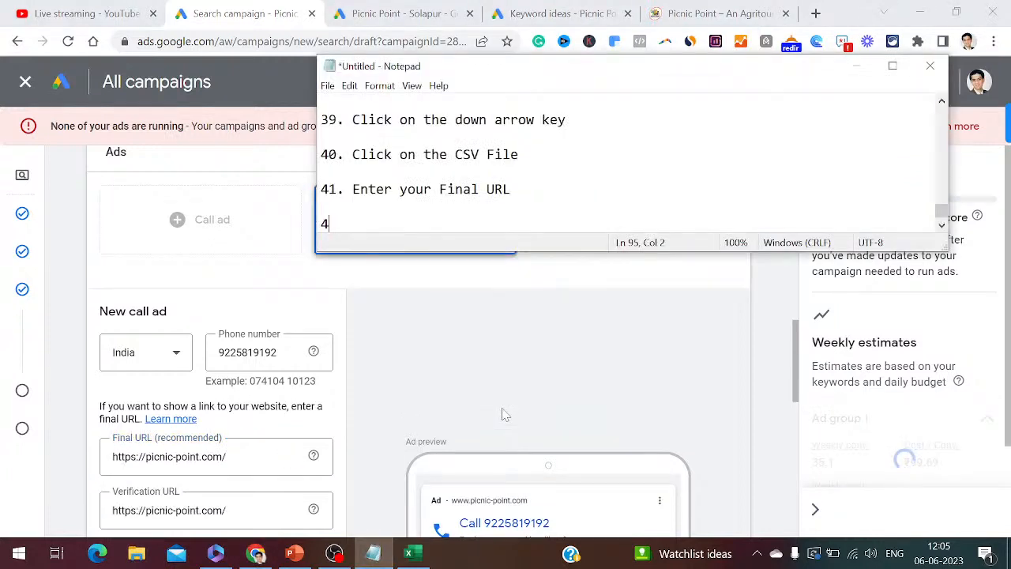
type("2. Enter your veri")
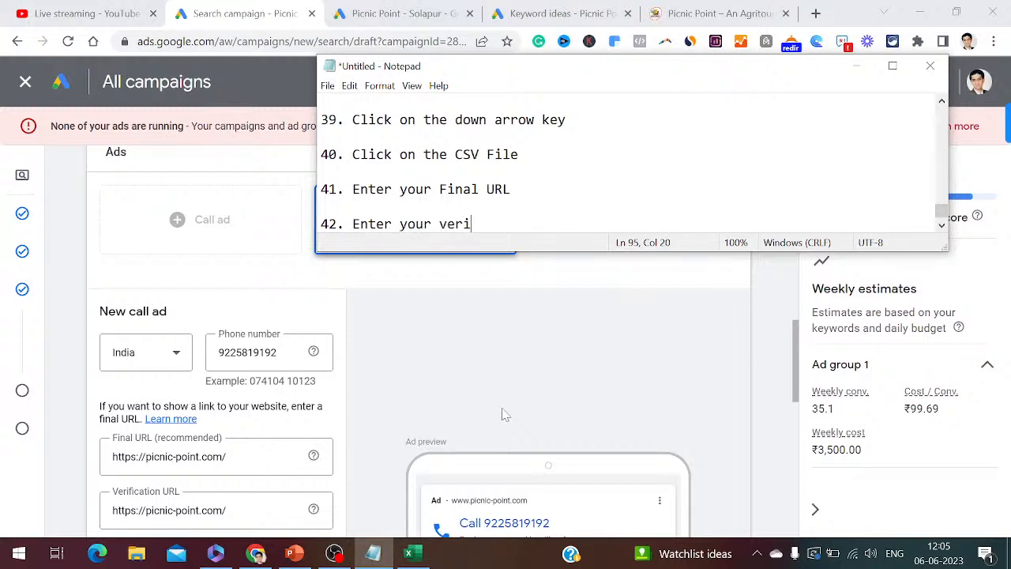
type("fication URL as")
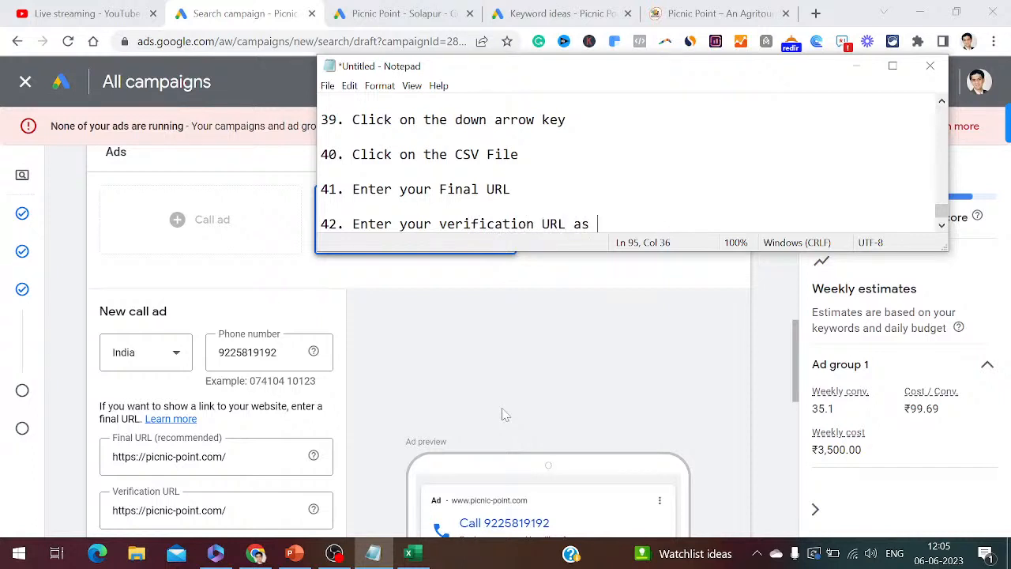
type(" well")
key("Return")
key("Return")
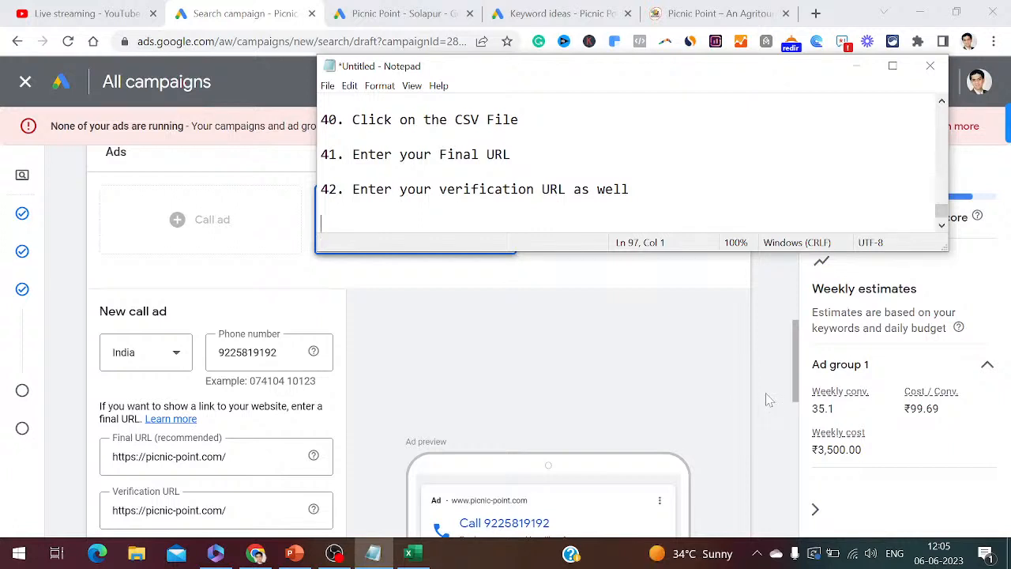
left_click_drag(797, 393, 800, 433)
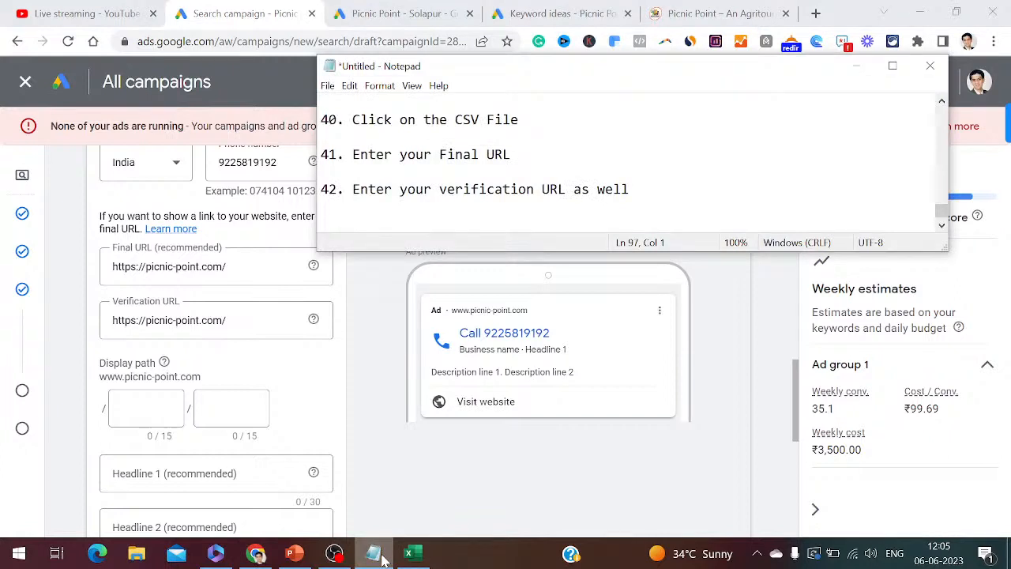
- Note step 43 and fill the two display path fields with 'picnic' and 'point'
type("43. Create your ")
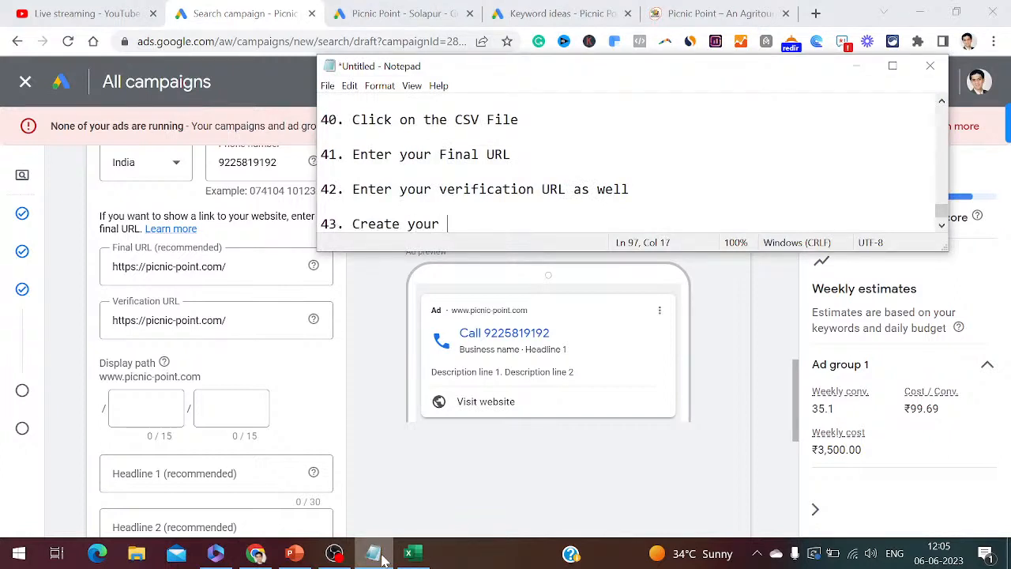
type("display path")
left_click(156, 406)
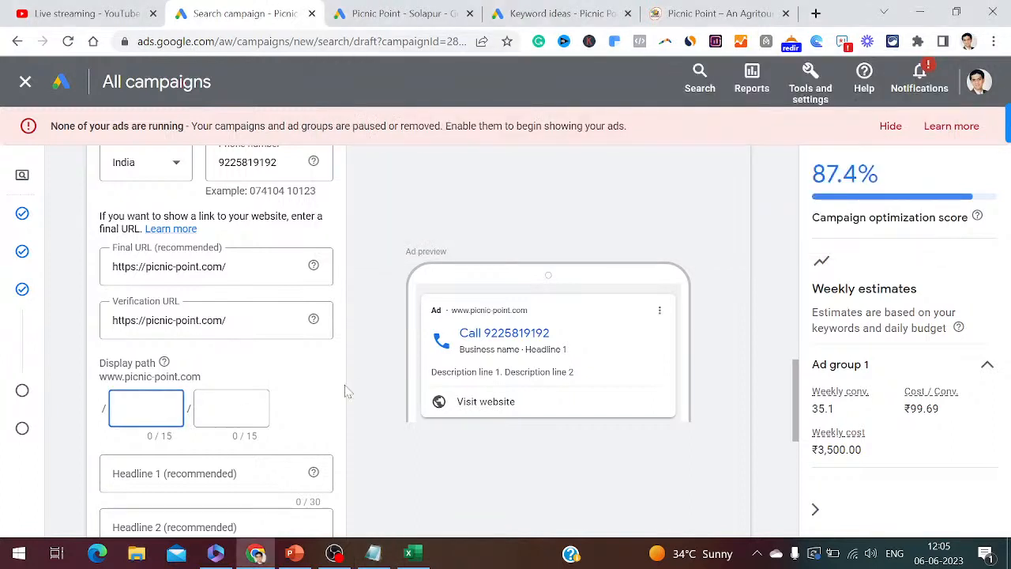
type("picnic")
key("Tab")
type("point")
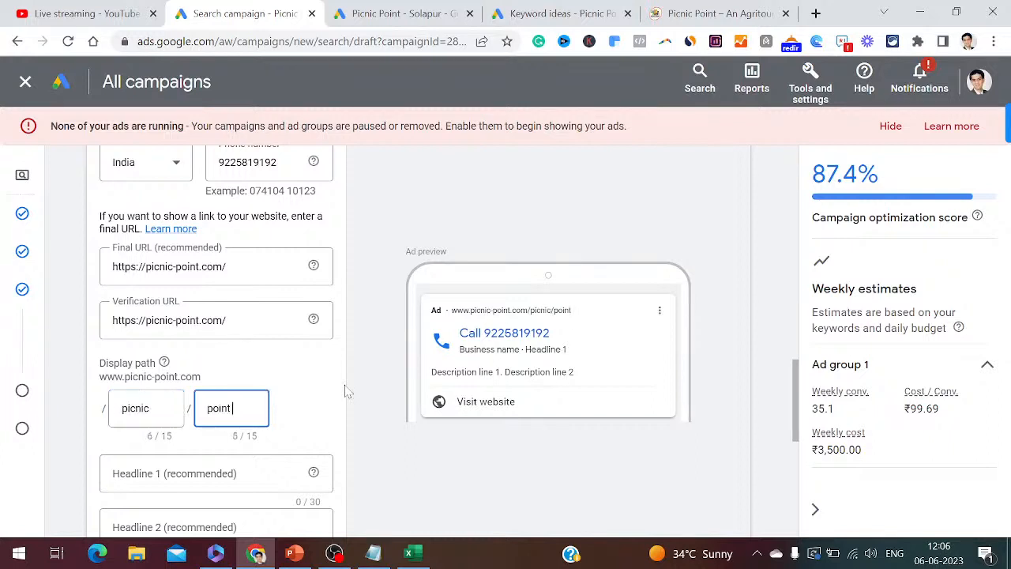
left_click(250, 471)
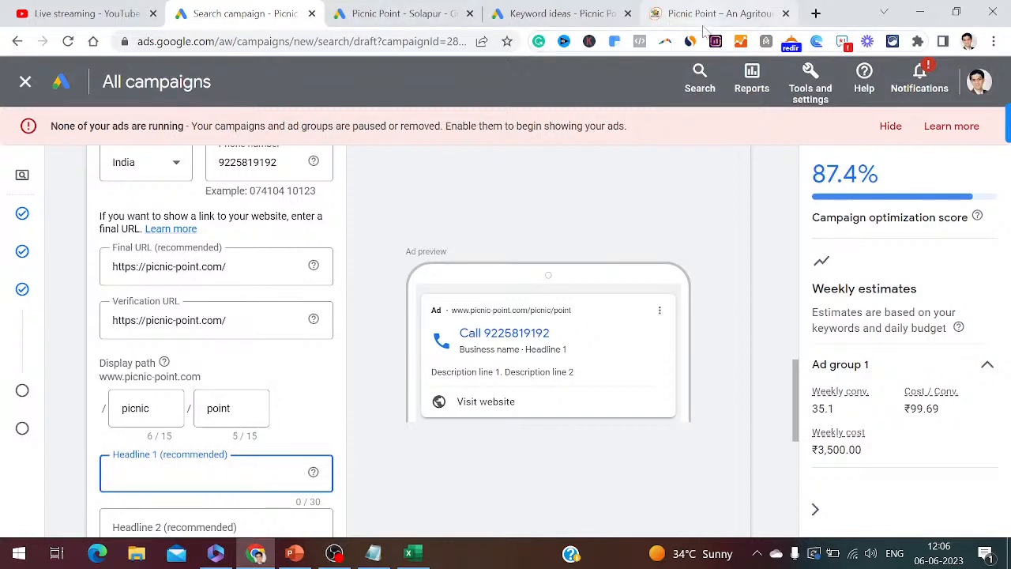
- Load chat.openai.com in a new browser tab
double_click(816, 14)
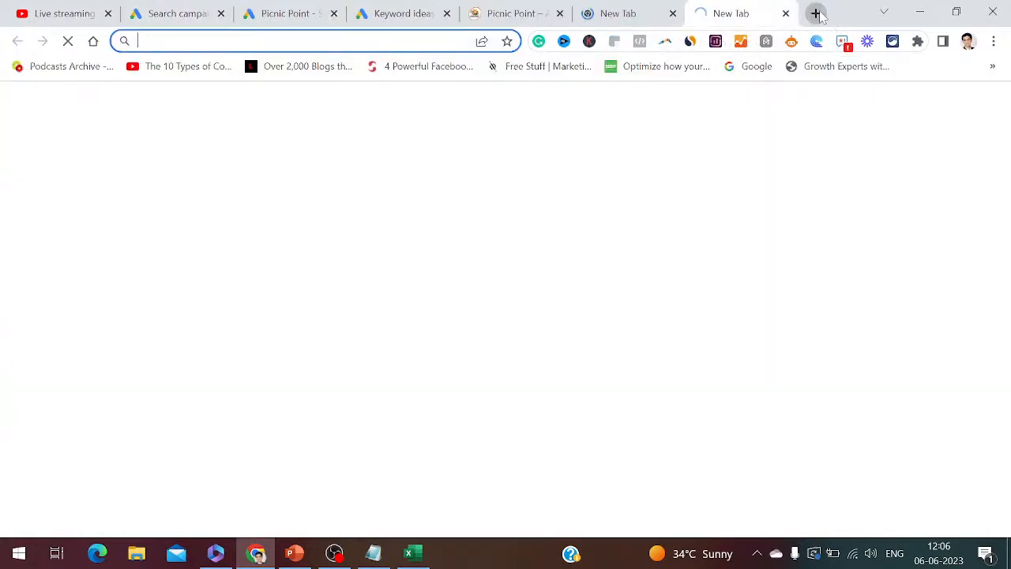
type("c")
left_click(819, 15)
type("at.op")
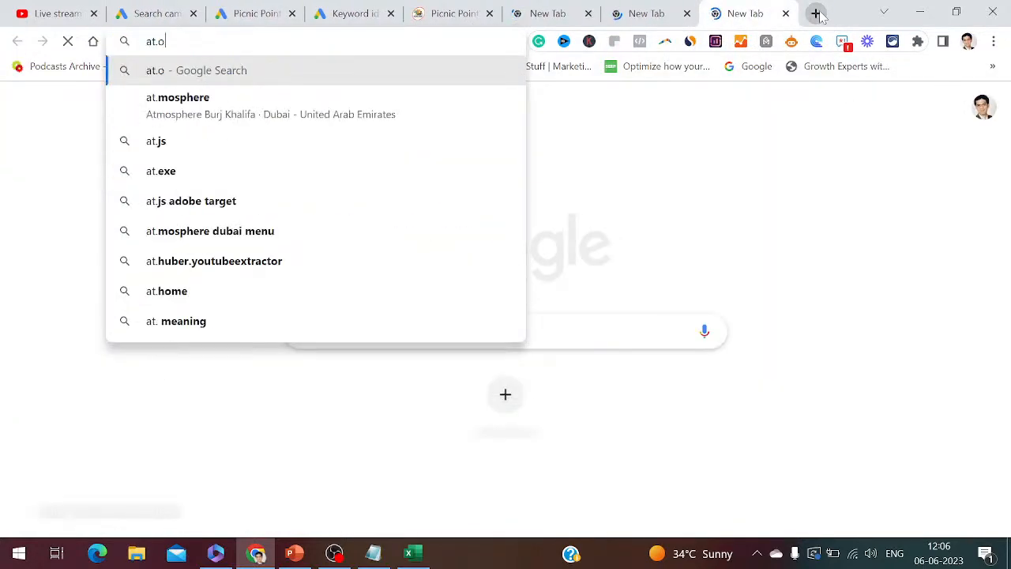
key("BackSpace")
key("BackSpace")
key("BackSpace")
key("BackSpace")
key("BackSpace")
type("chat")
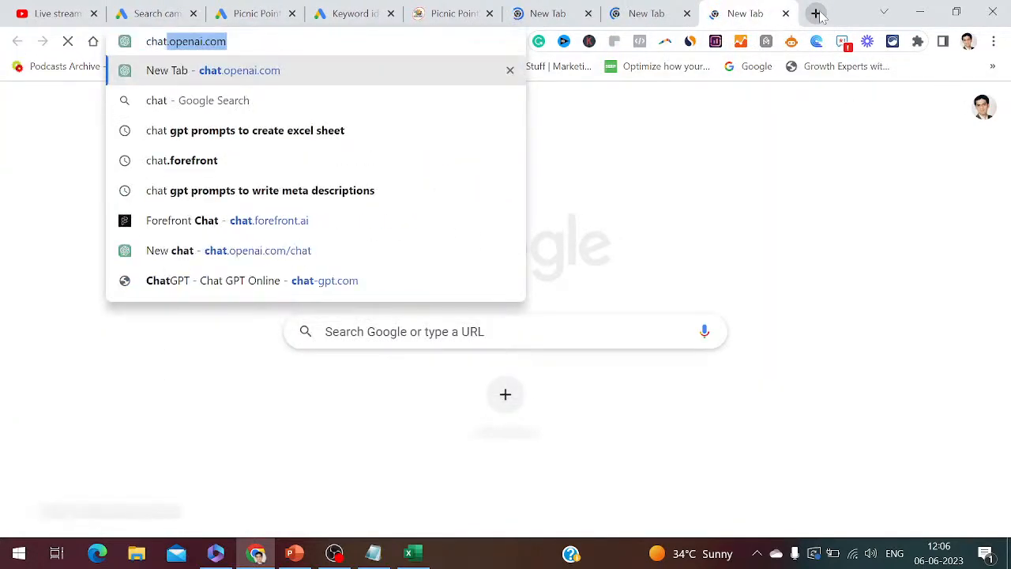
type(".ope")
key("Return")
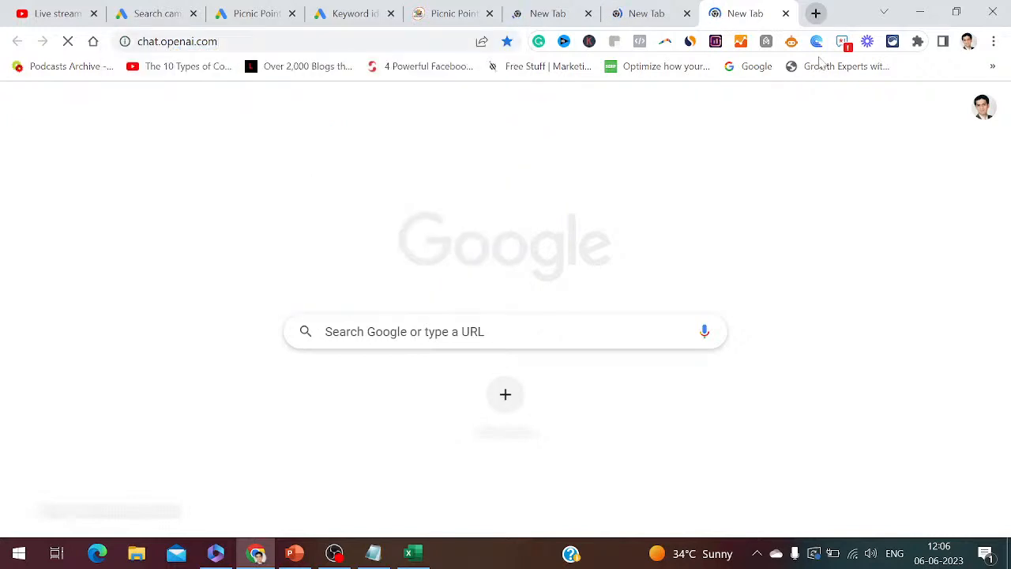
- Log step 44, 'Open chat.openai.com', in Notepad and cancel the AIPRM connection prompt
left_click(373, 553)
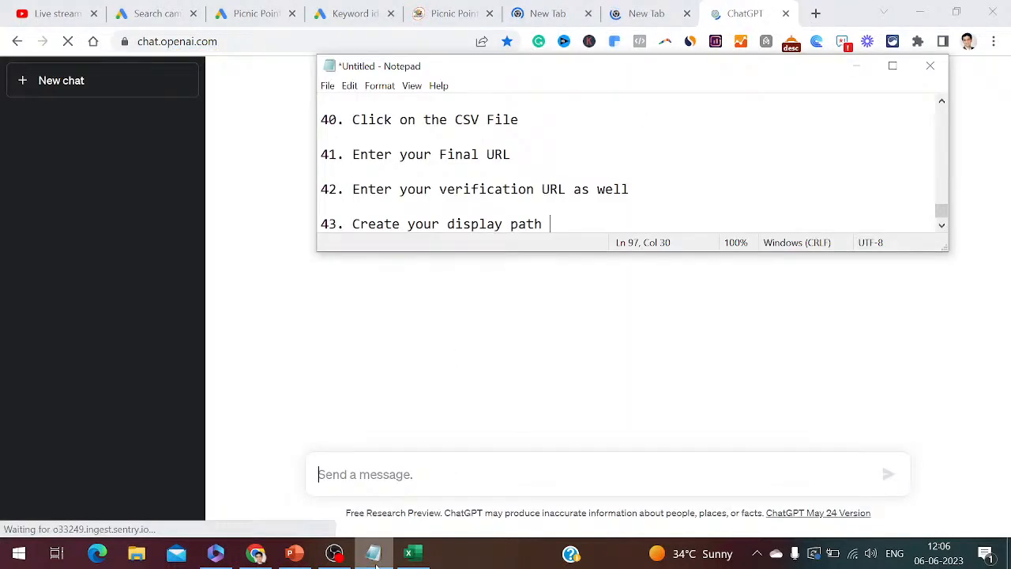
key("Return")
key("Return")
type("44. ")
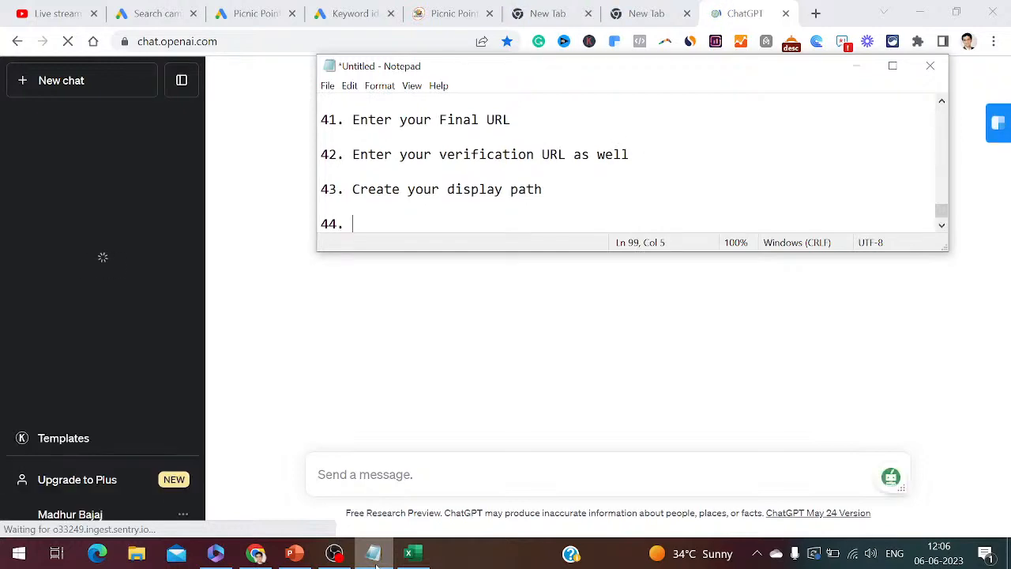
type("Open chat.")
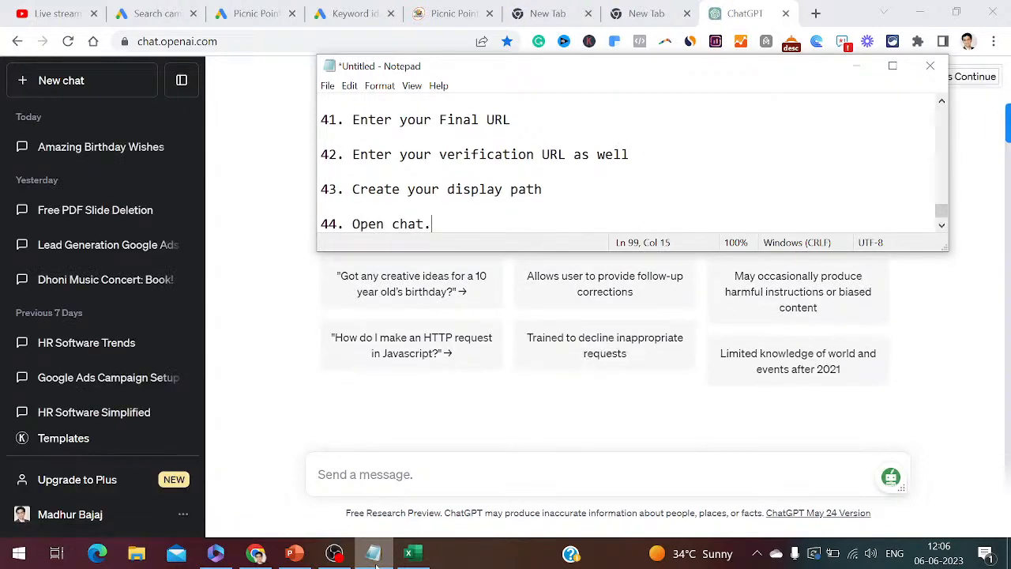
type("openat.com")
key("BackSpace")
key("BackSpace")
key("BackSpace")
key("BackSpace")
key("BackSpace")
type("i.com")
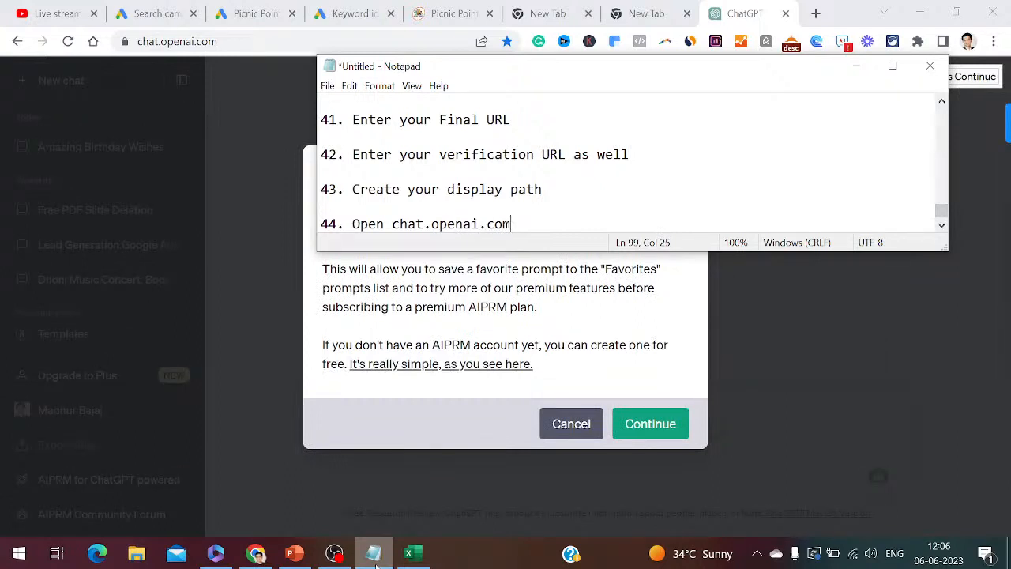
key("Return")
key("Return")
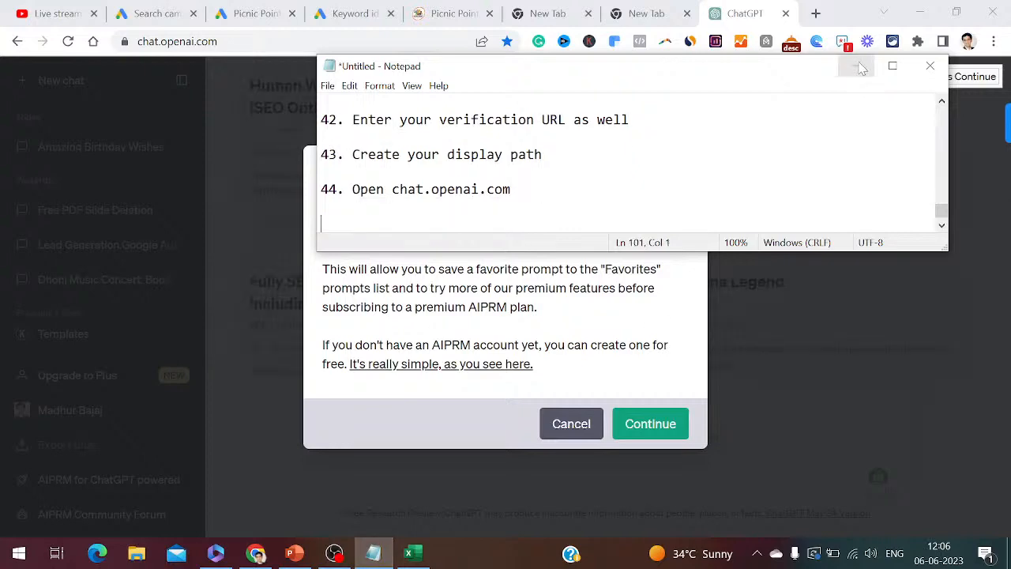
left_click(856, 66)
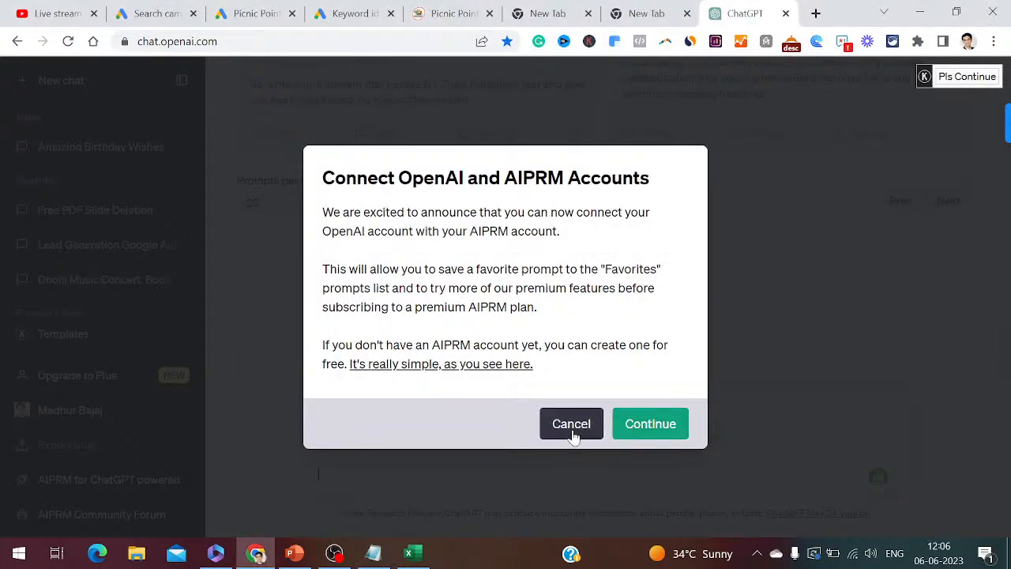
left_click(573, 431)
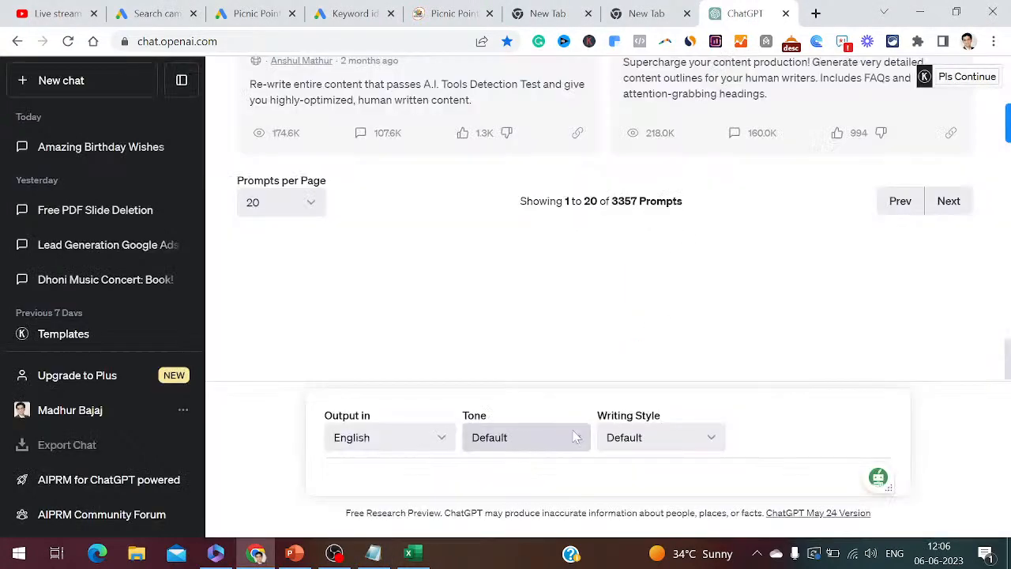
left_click(146, 14)
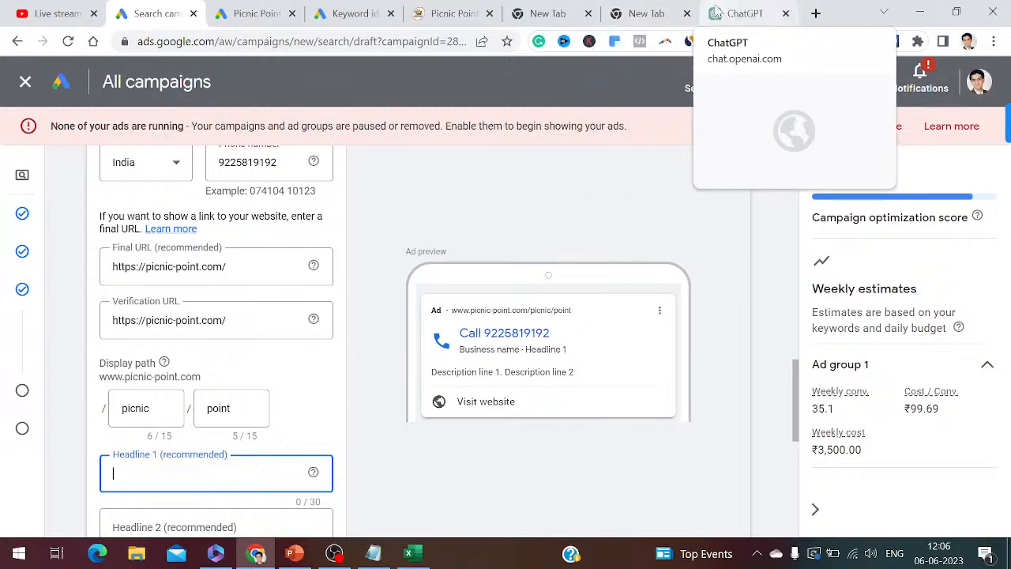
left_click(731, 19)
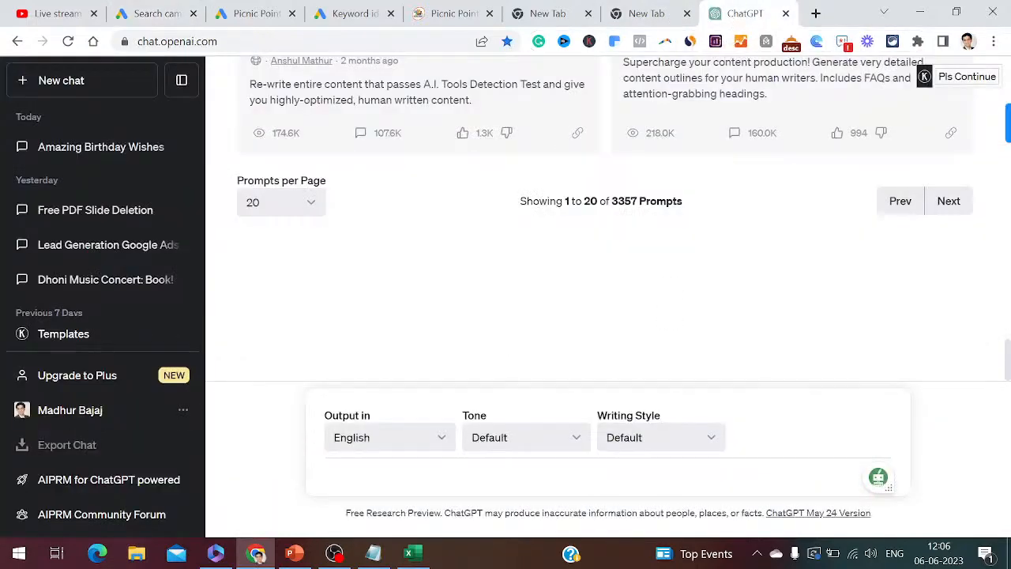
- Ask ChatGPT for a 30-character Picnic Point headline and record the prompt as step 45
type("I want you to create headline for picnic point in 30 characters")
key("ctrl+a")
key("ctrl+c")
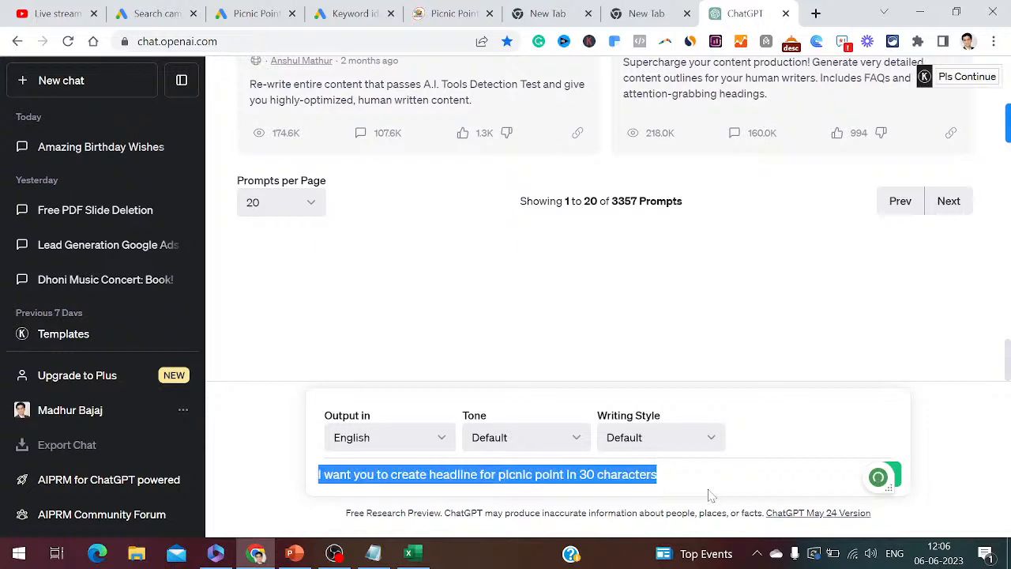
key("Return")
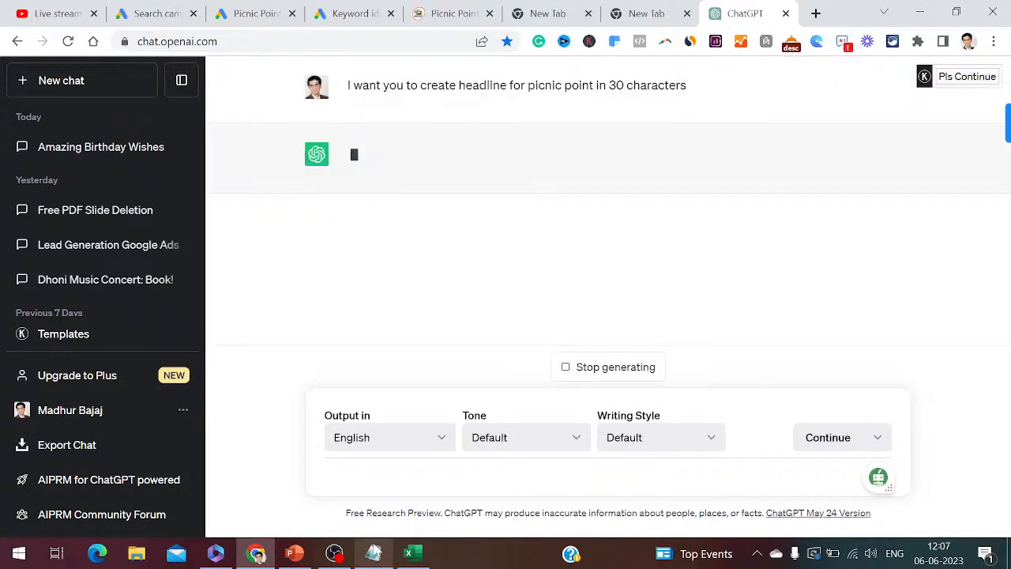
left_click(374, 553)
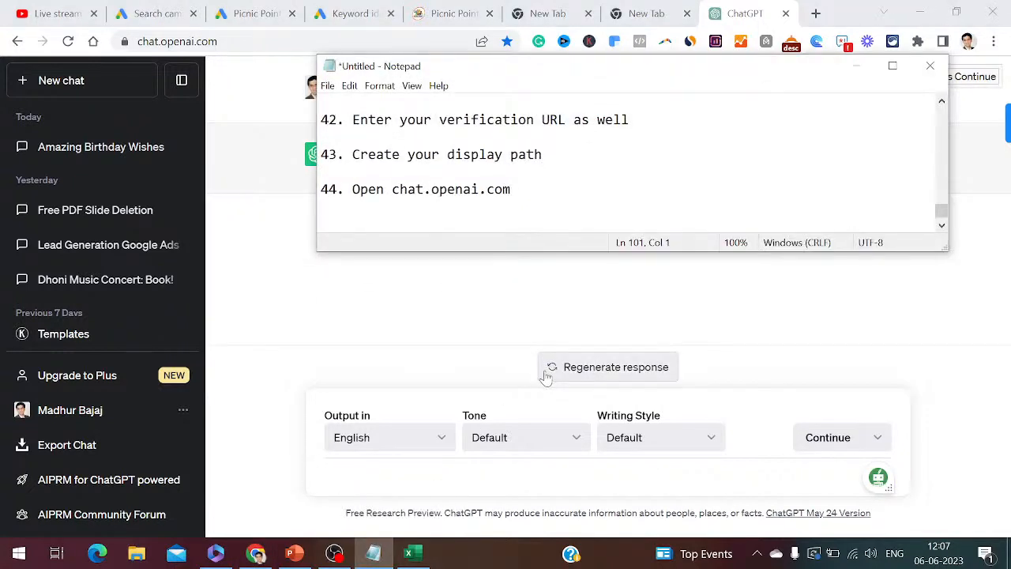
type("45")
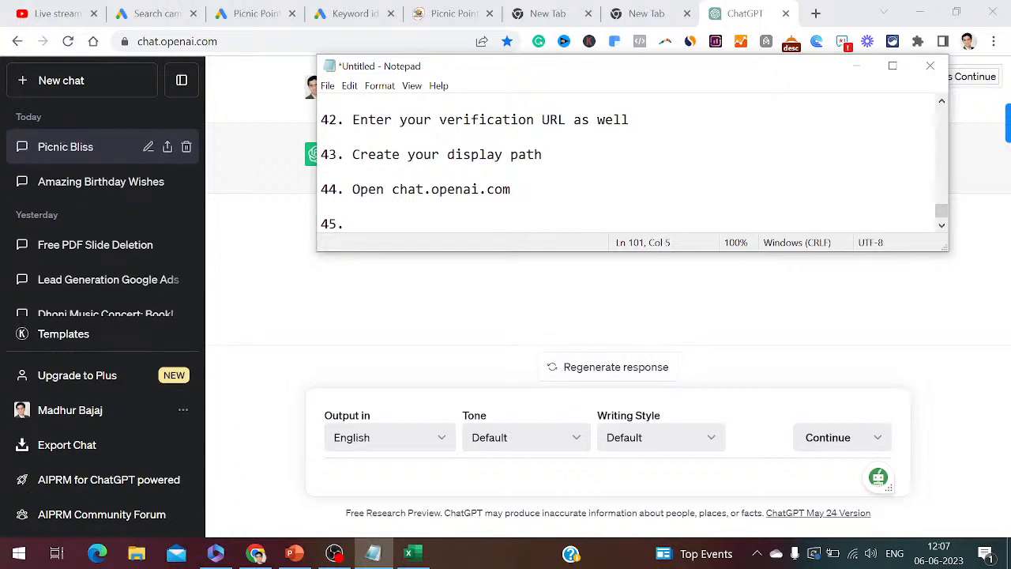
type(".")
key("ctrl+v")
type("( Enter this prompt)")
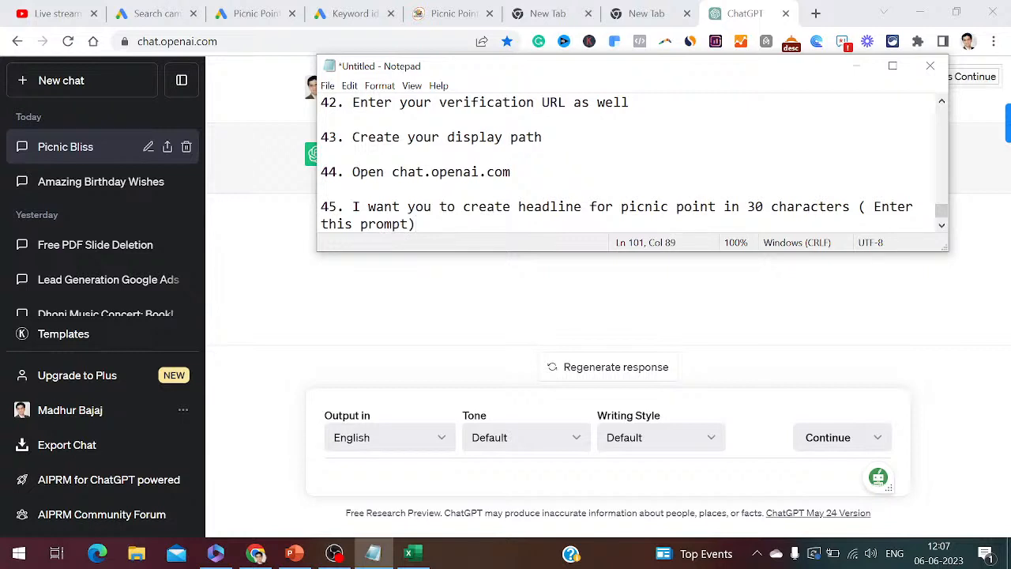
left_click(858, 66)
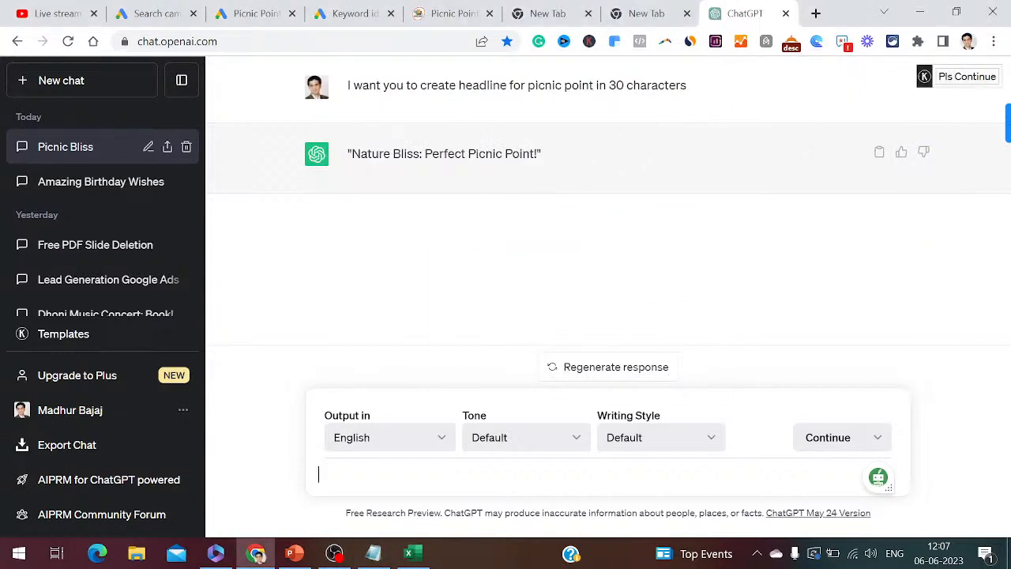
- Regenerate the response three times for more headline options
left_click_drag(537, 154, 462, 154)
left_click(493, 140)
left_click(616, 370)
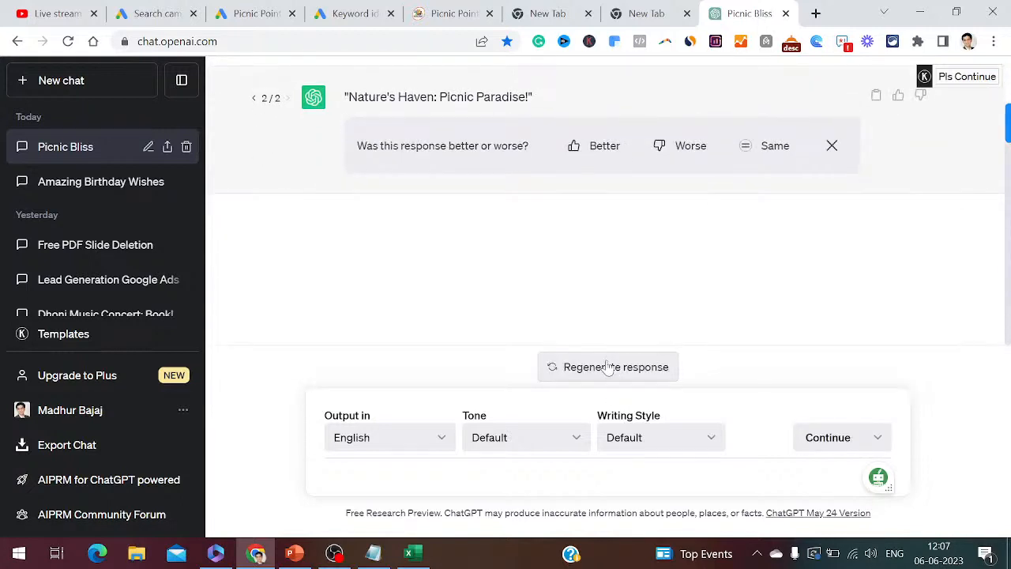
left_click(609, 367)
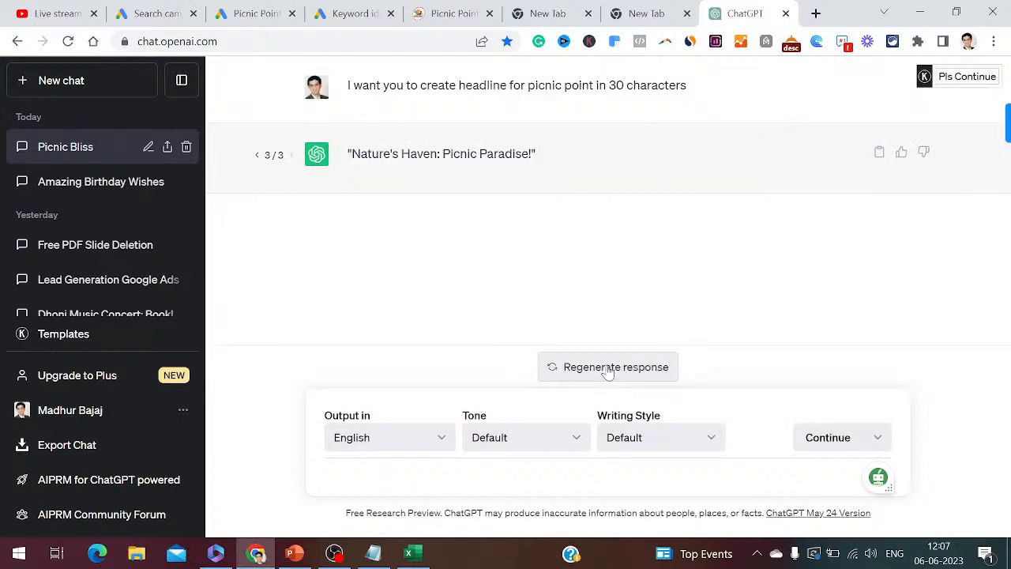
left_click(606, 368)
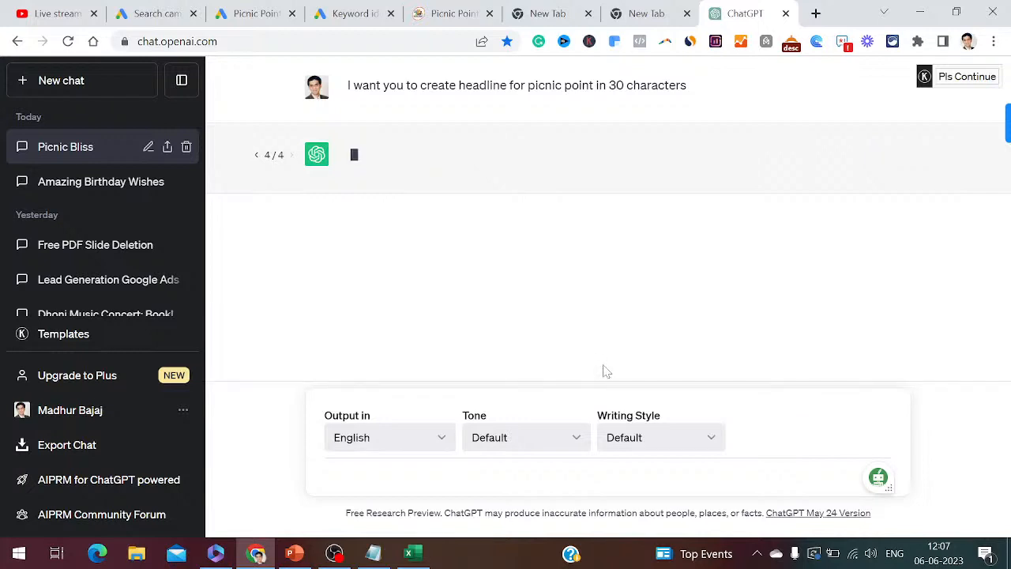
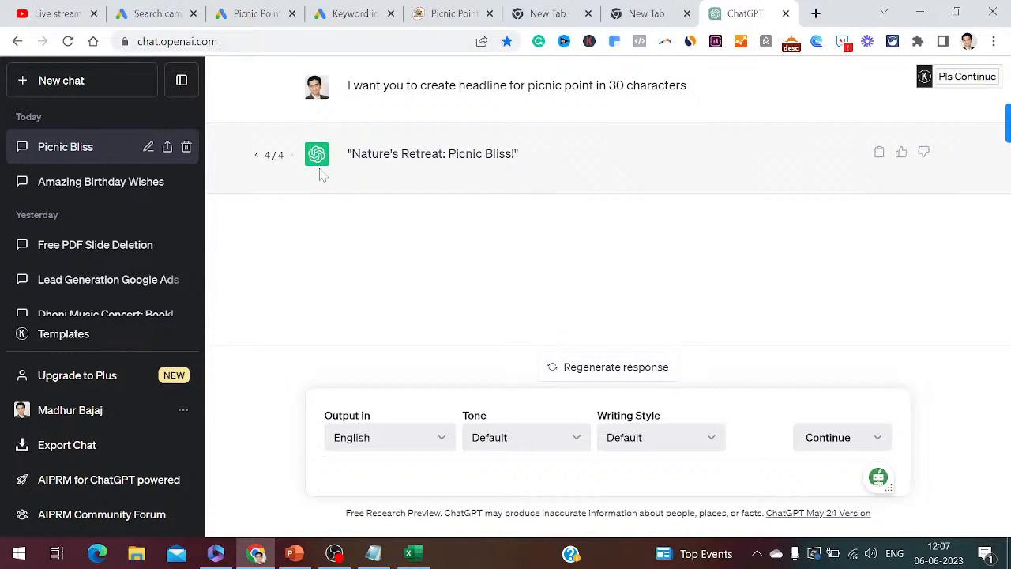
- Fill the call ad's Headline 1 with 'Nature Retreat By Picnic Point' (30/30 characters)
left_click(169, 14)
type("Nature")
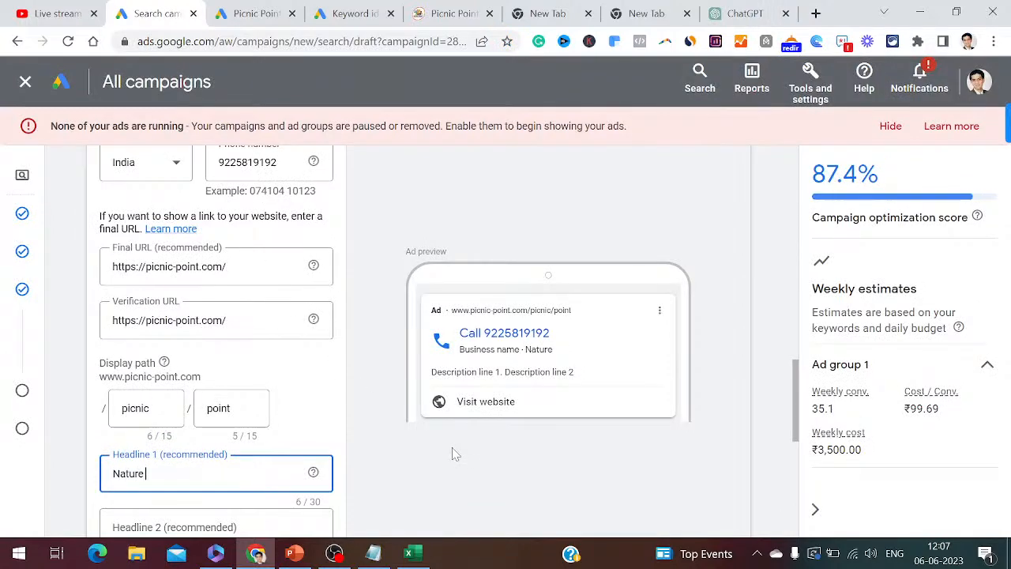
type(" Retreat B")
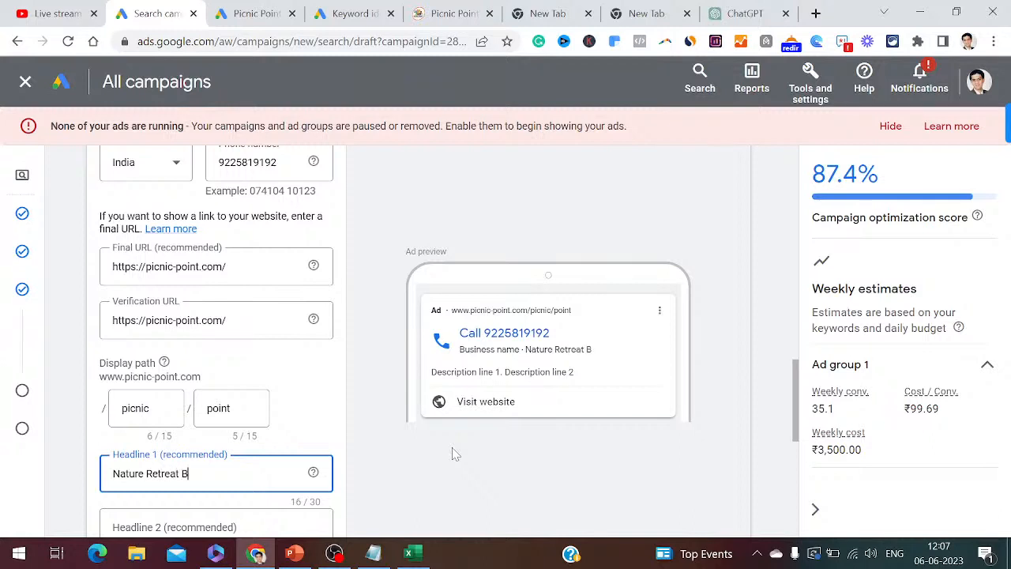
type("y Picnic Point")
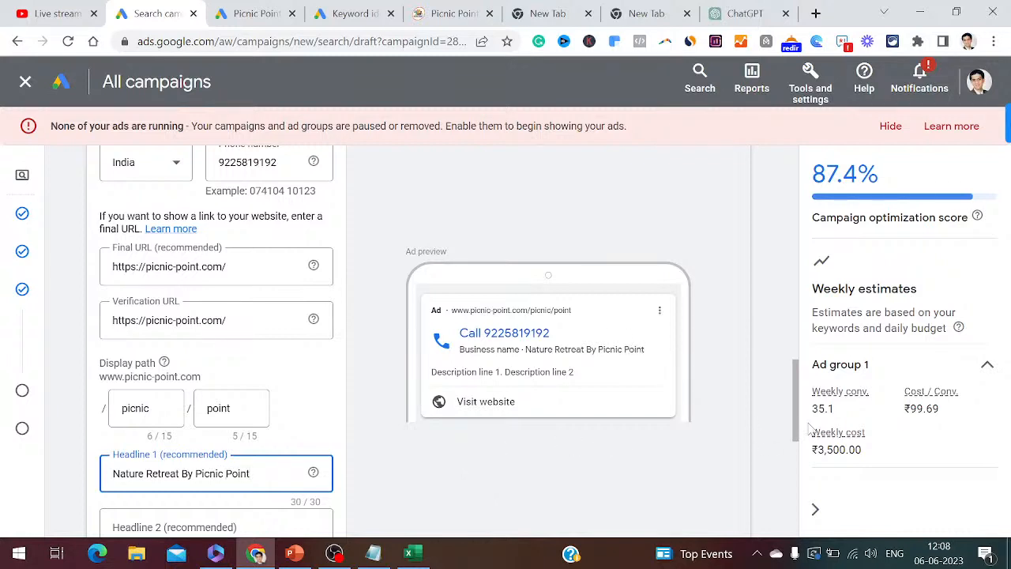
left_click_drag(796, 421, 797, 442)
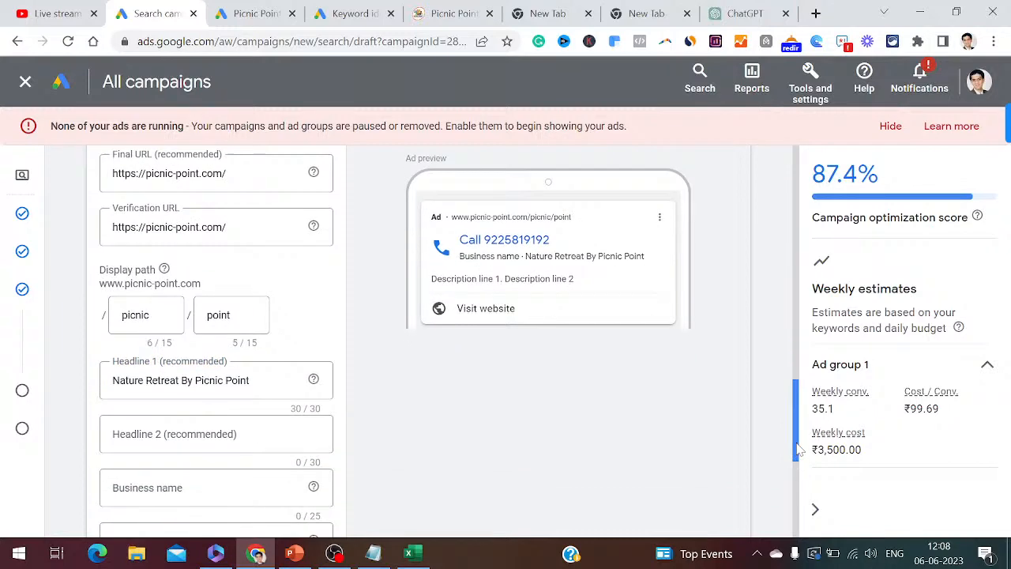
left_click(198, 431)
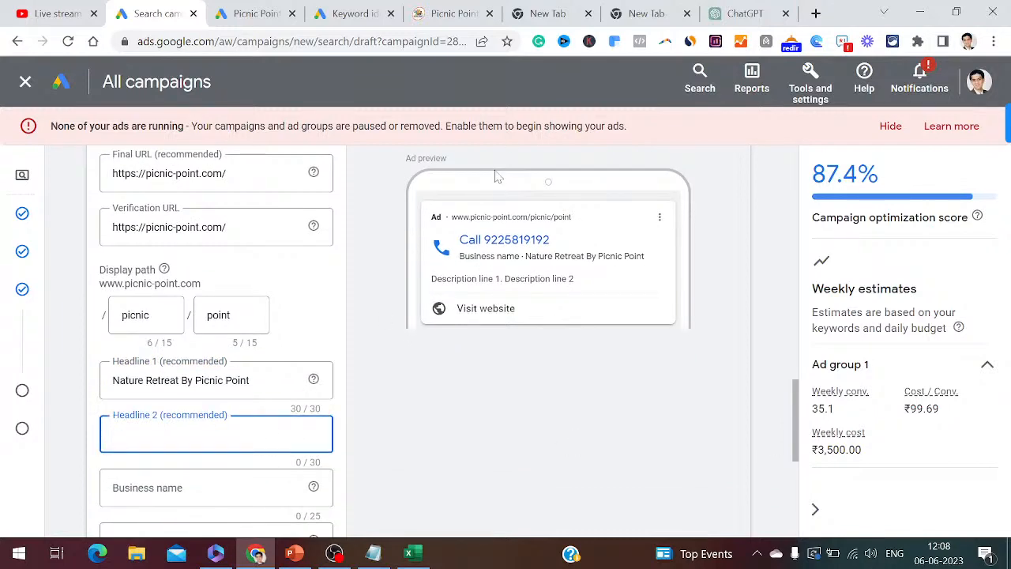
- Regenerate ChatGPT's headline, retrying after the error, to get 'Nature's Bliss: Picnic Haven'
left_click(452, 14)
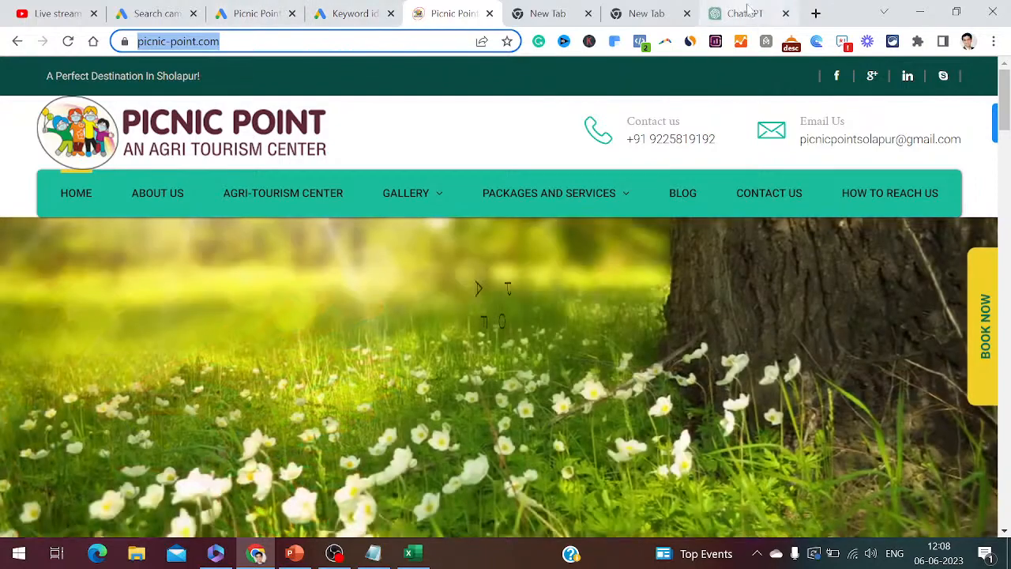
left_click(753, 15)
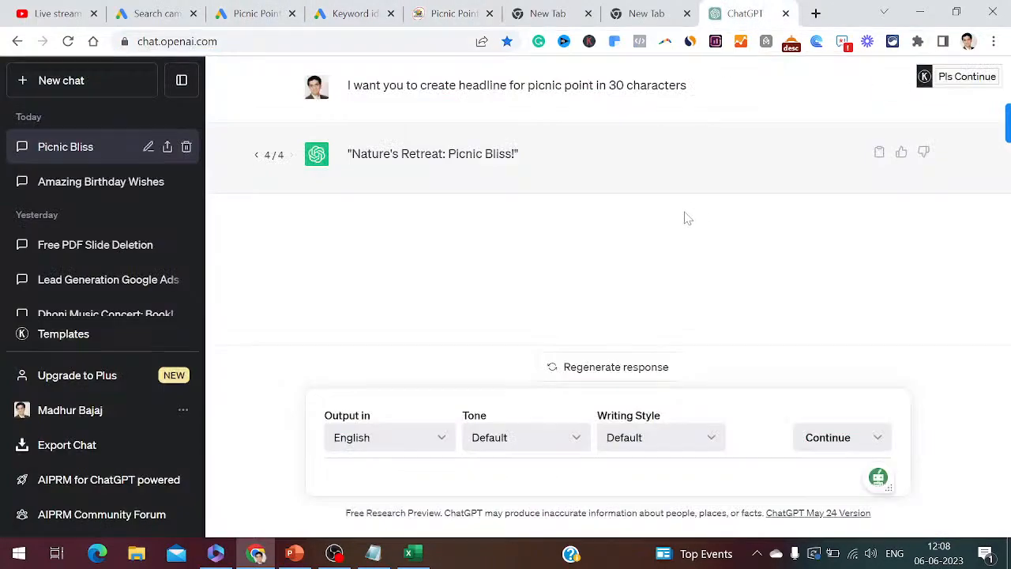
left_click(598, 368)
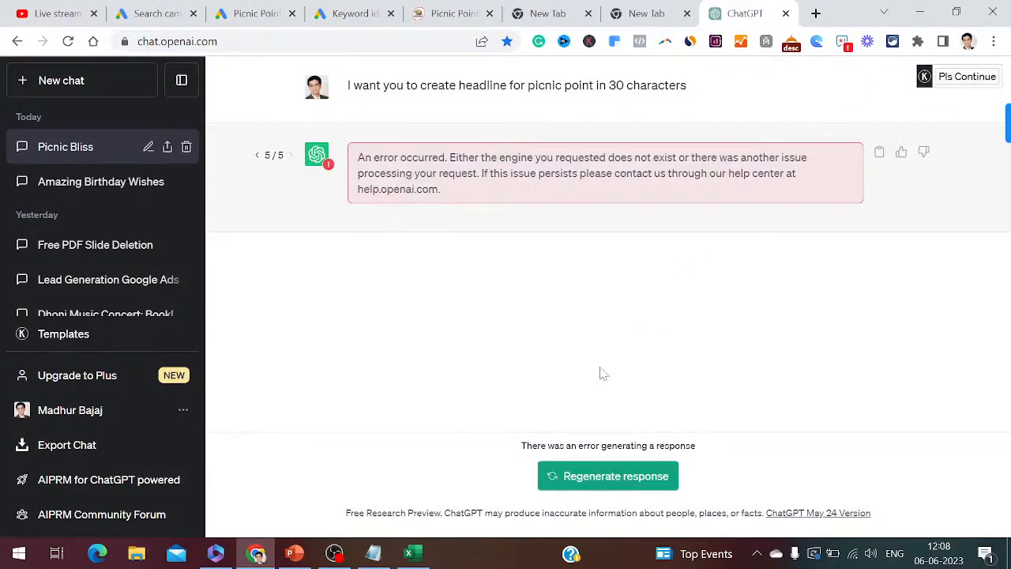
left_click(594, 478)
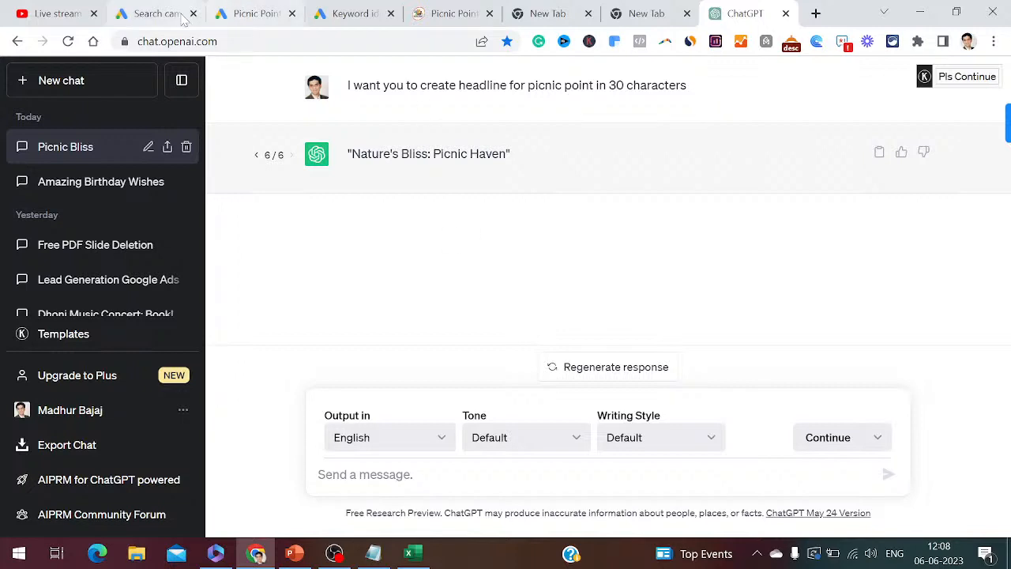
left_click(154, 13)
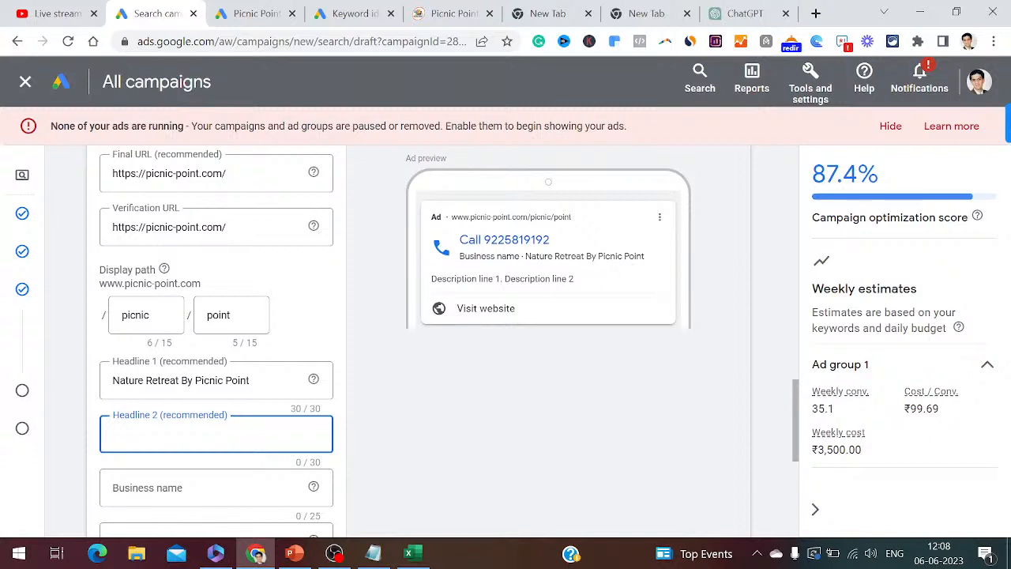
- Enter Headline 2 'Picnic Spot Near Solapur' and business name 'Picnic Point Solapur' in the call ad
type("Picnic Spot Near Solapur")
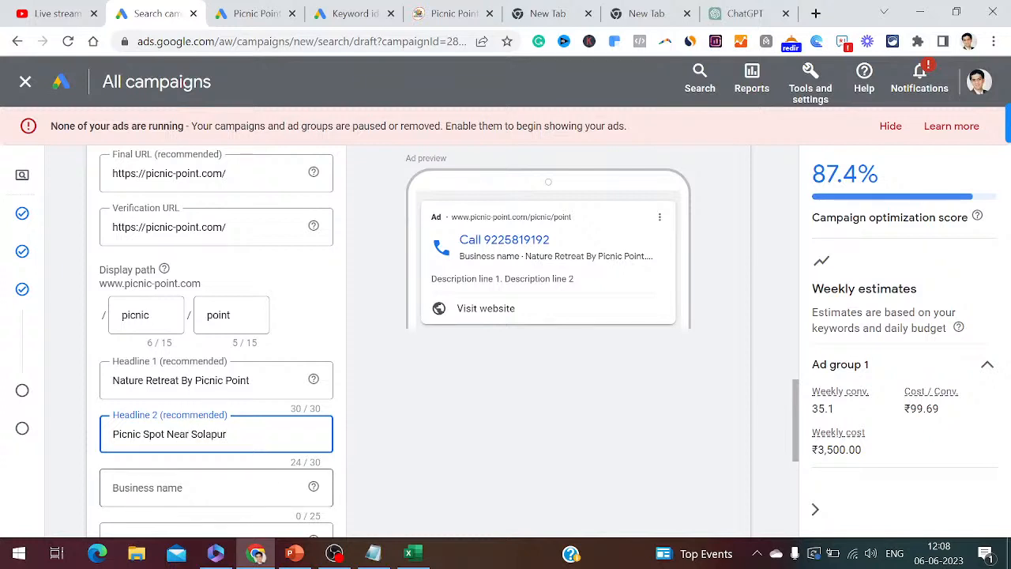
left_click(182, 487)
type("Picnic Point")
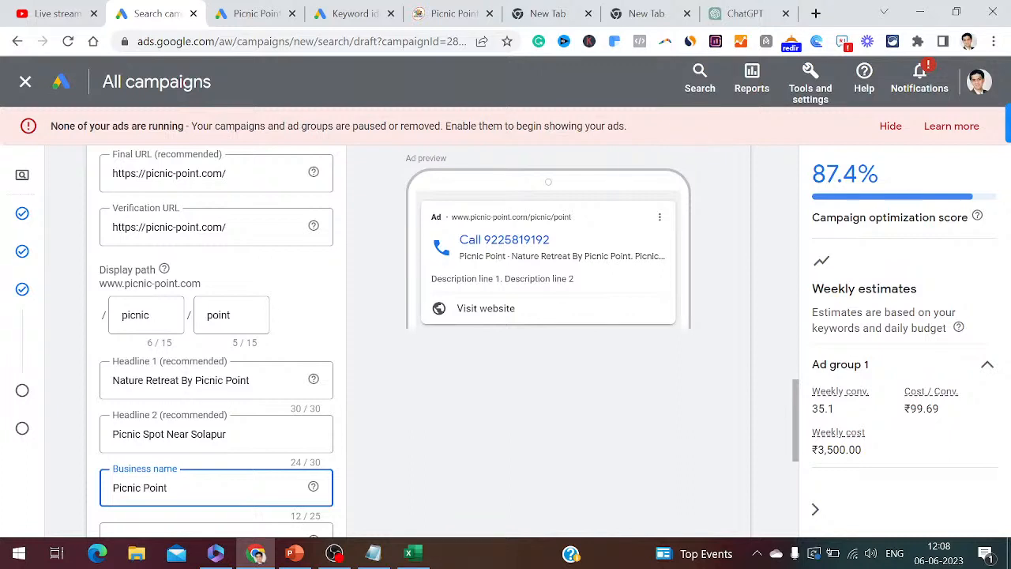
type(" S")
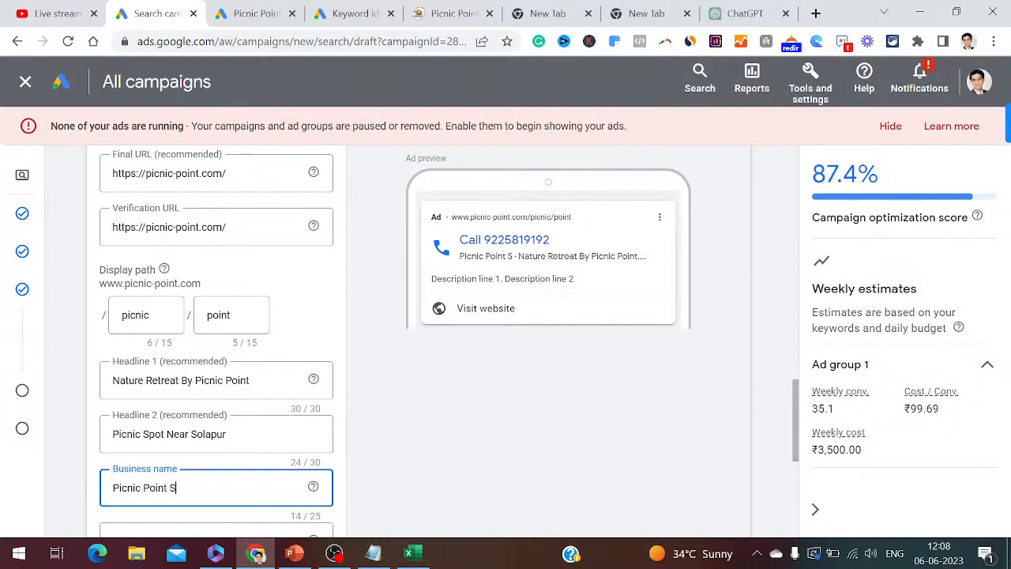
type("olapur")
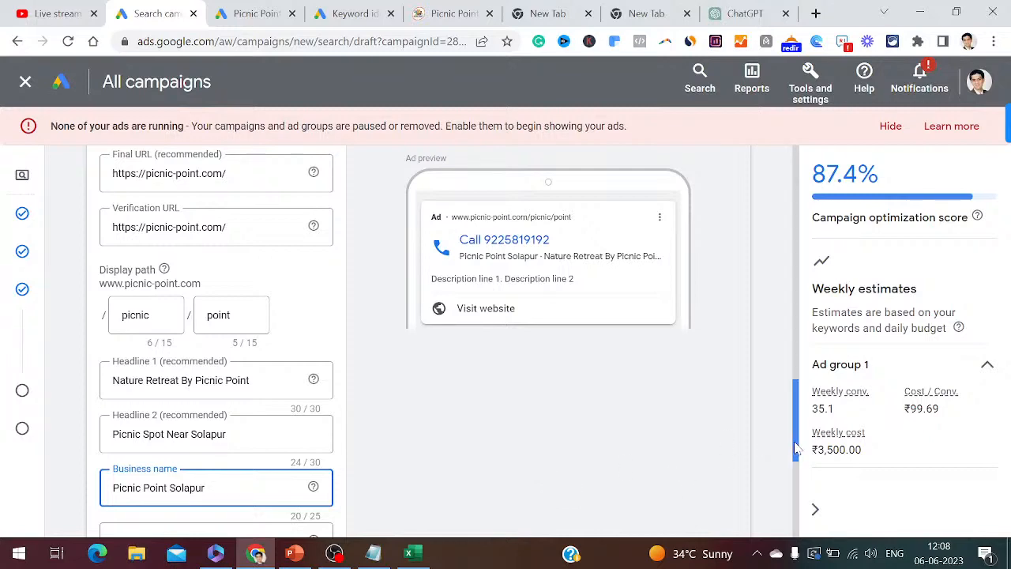
left_click_drag(797, 446, 798, 474)
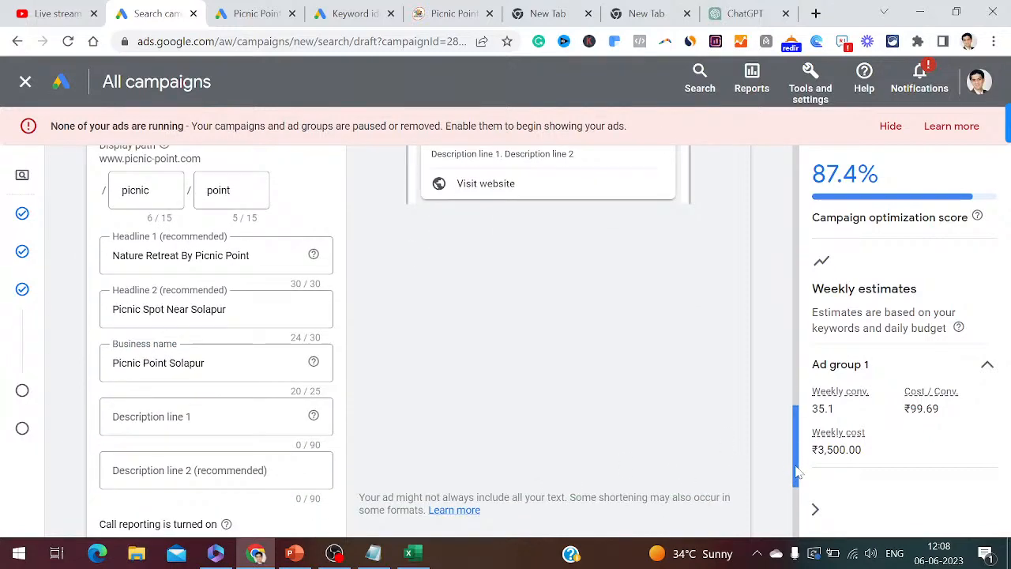
left_click(197, 416)
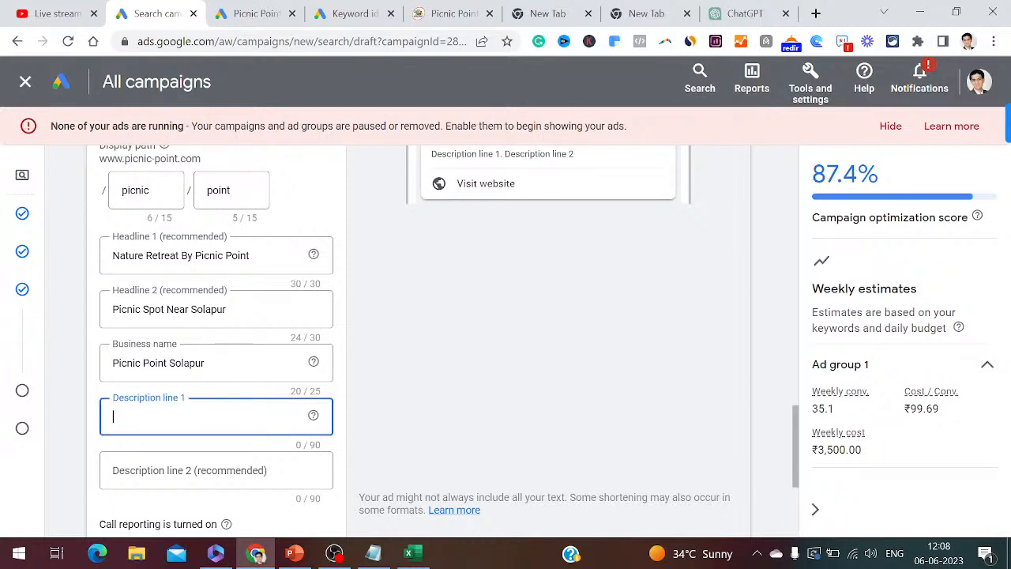
left_click(374, 553)
- Log note 46 'Enter Headline, Headline 2 in 30 characters' and note 47 'Enter Business Name' in Notepad
key("Return")
key("Return")
type("46.")
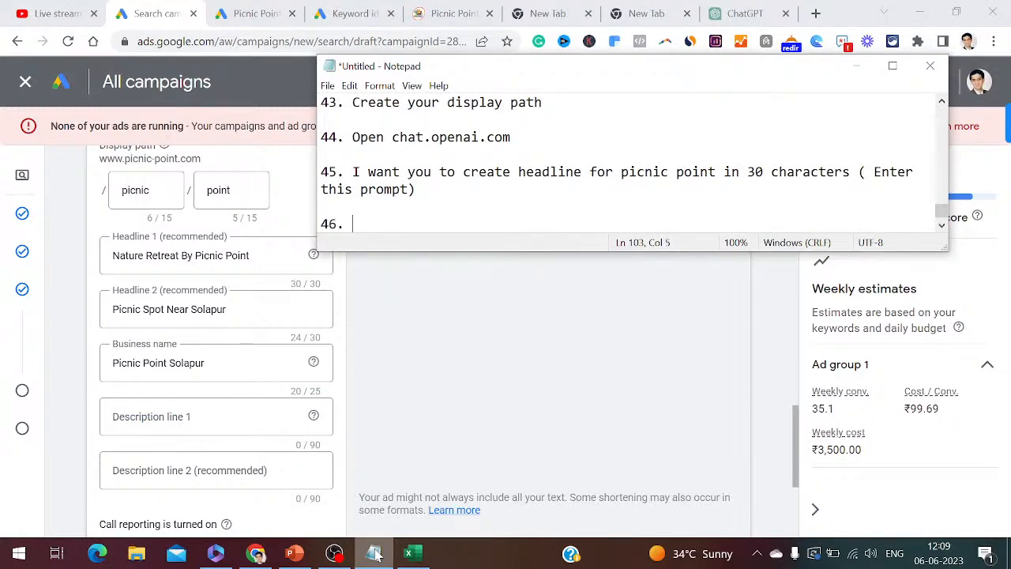
type(" Ente")
type("r Headline")
type(", Headline")
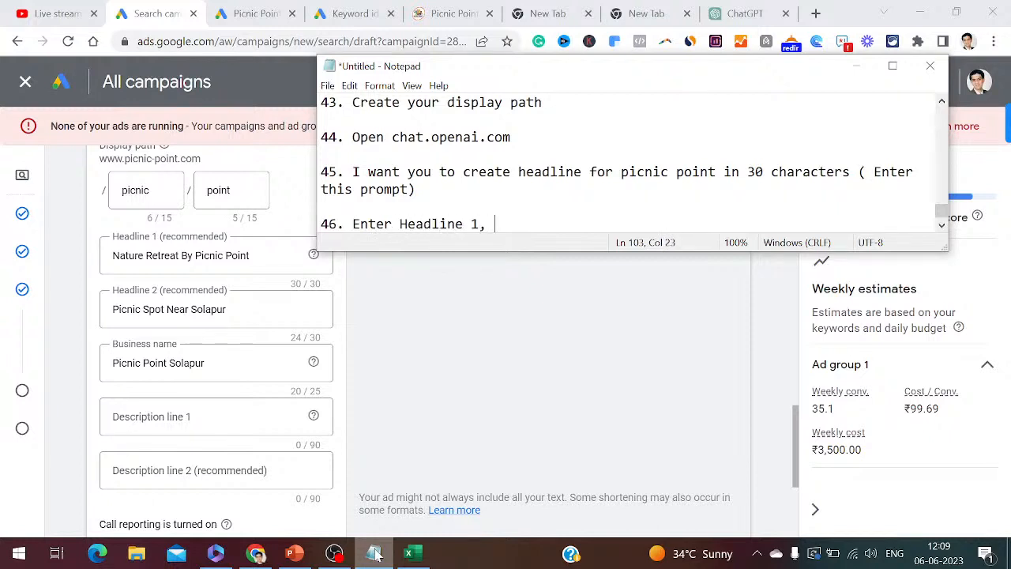
type(" 2 ")
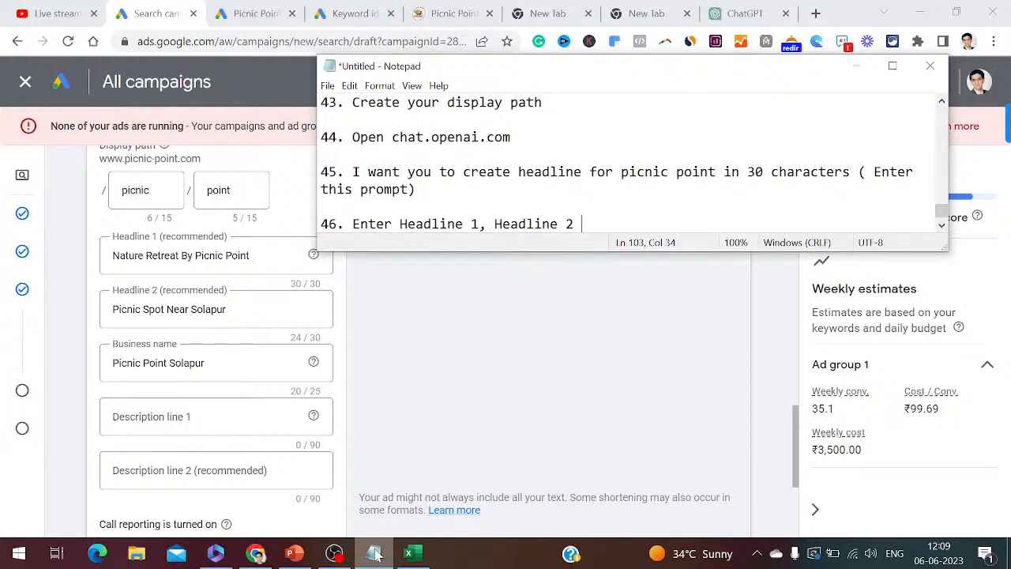
type("in 30 characters")
key("Return")
key("Return")
type("47")
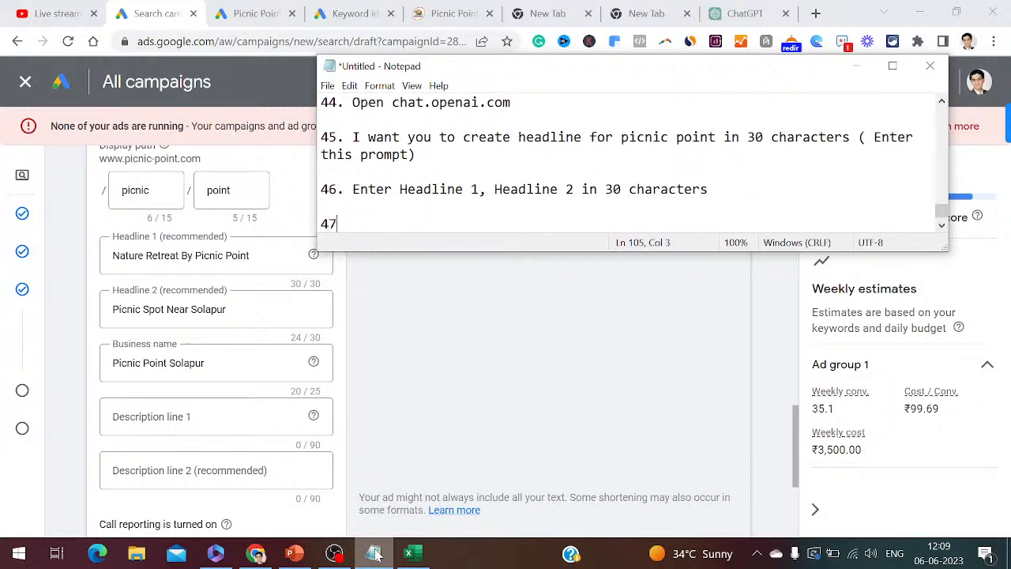
type(". Enter B")
type("ys")
key("BackSpace")
key("BackSpace")
type("usiness Name")
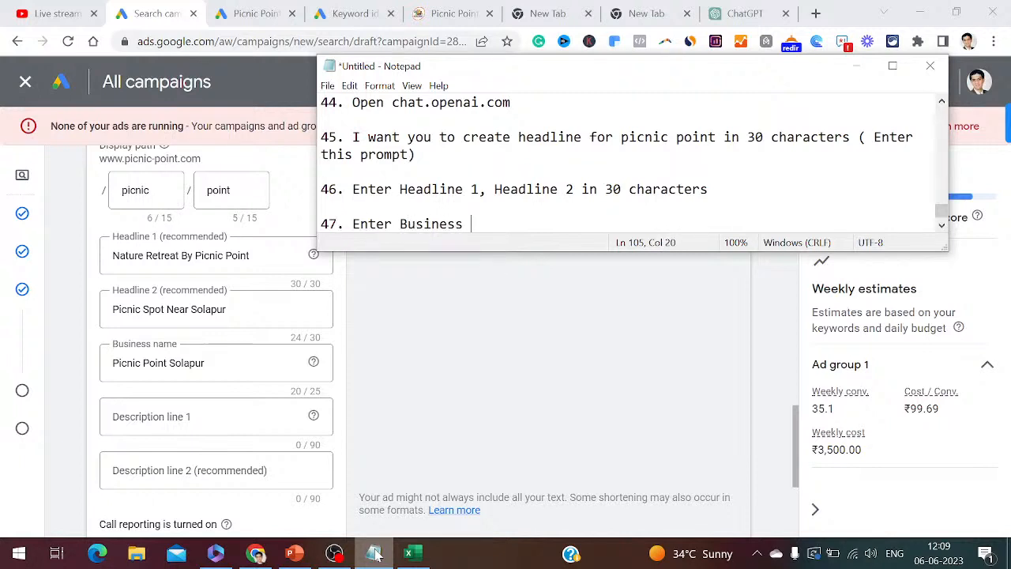
key("Return")
key("Return")
- Add note 48 'Enter Description Line 1' and note 49 'Open bard.google.com' to the notes
type("48. En")
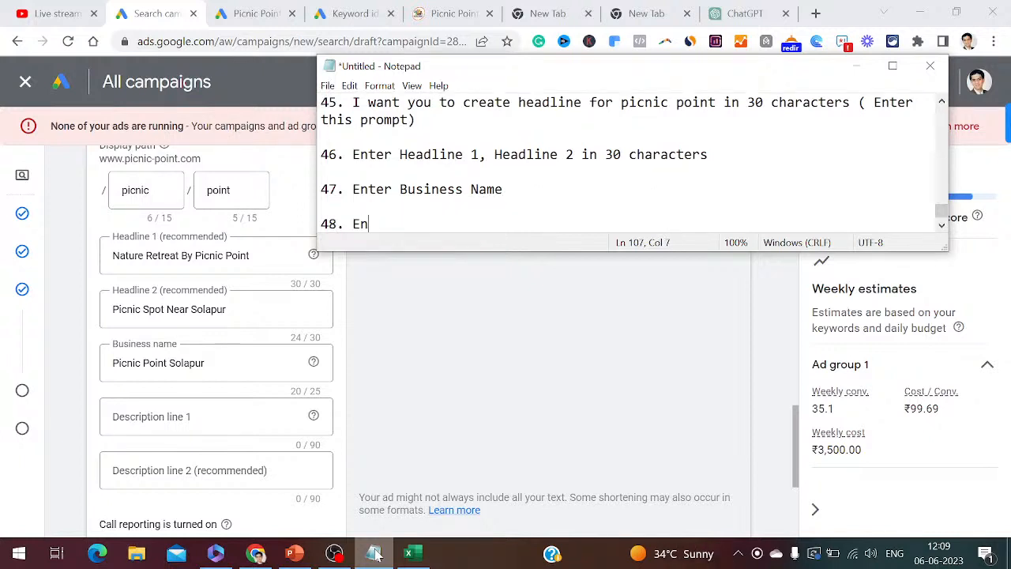
type("ter Description ")
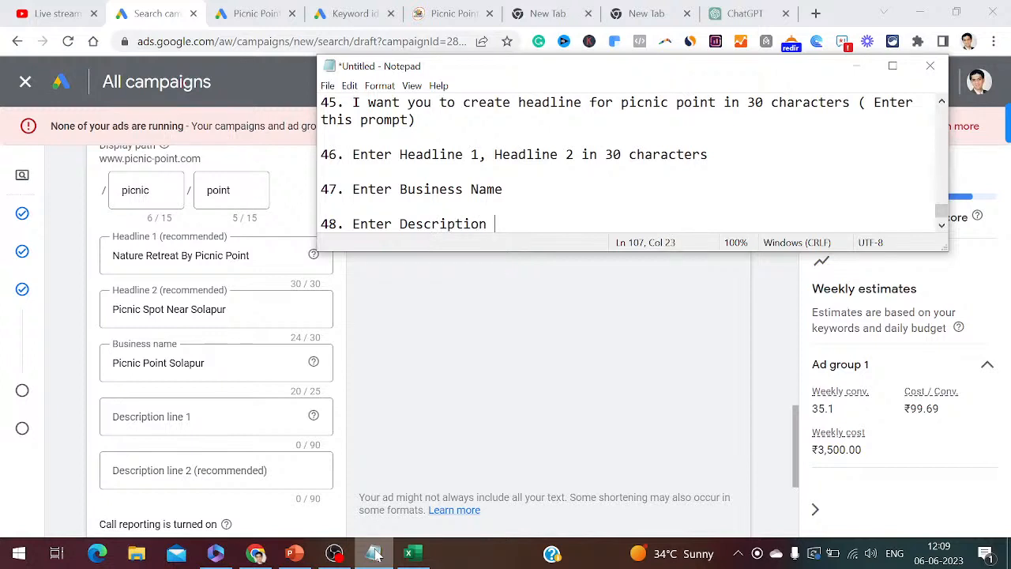
type("Line 1")
key("Return")
key("Return")
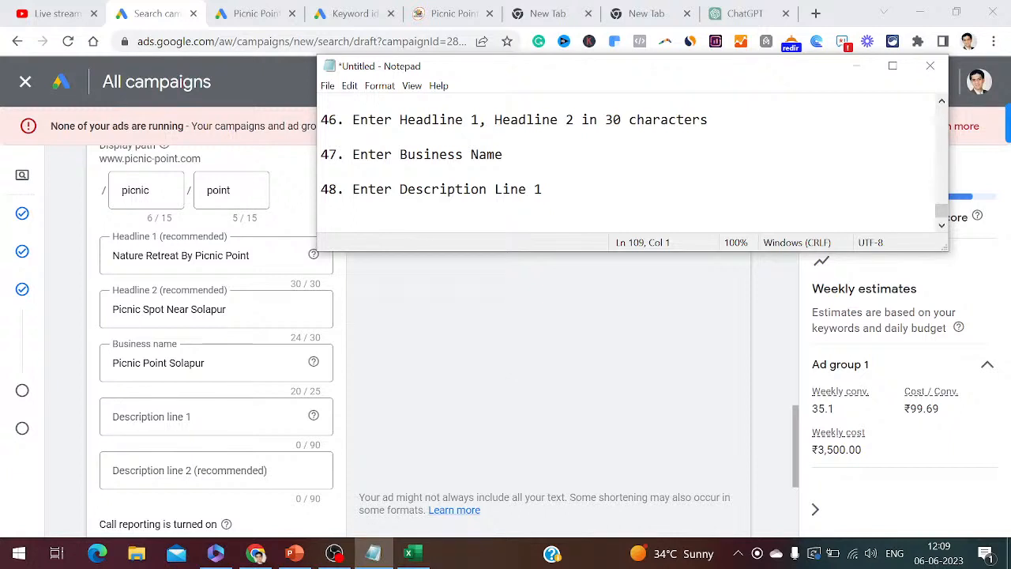
type("49. Open bard.google.com")
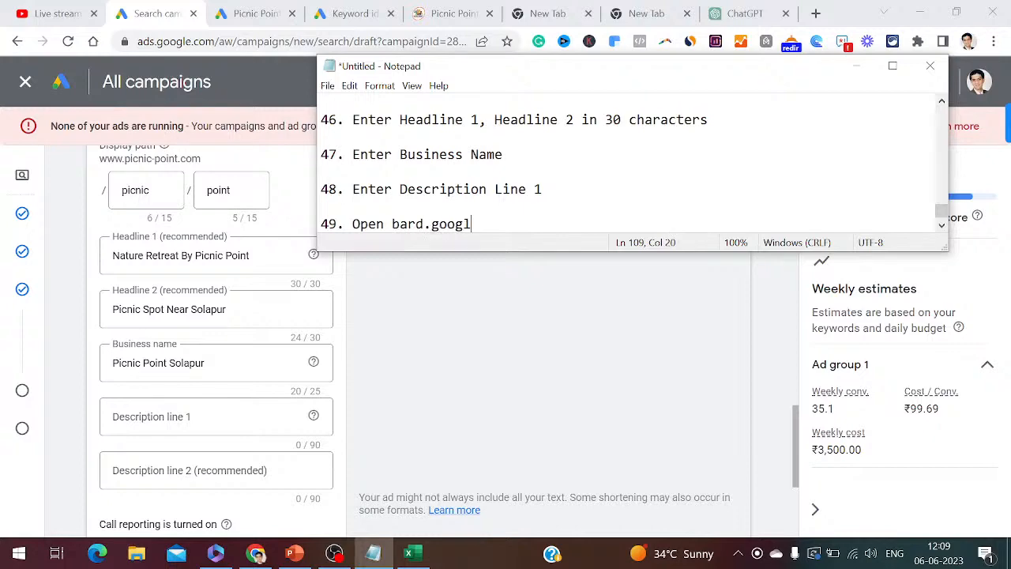
key("Return")
key("Return")
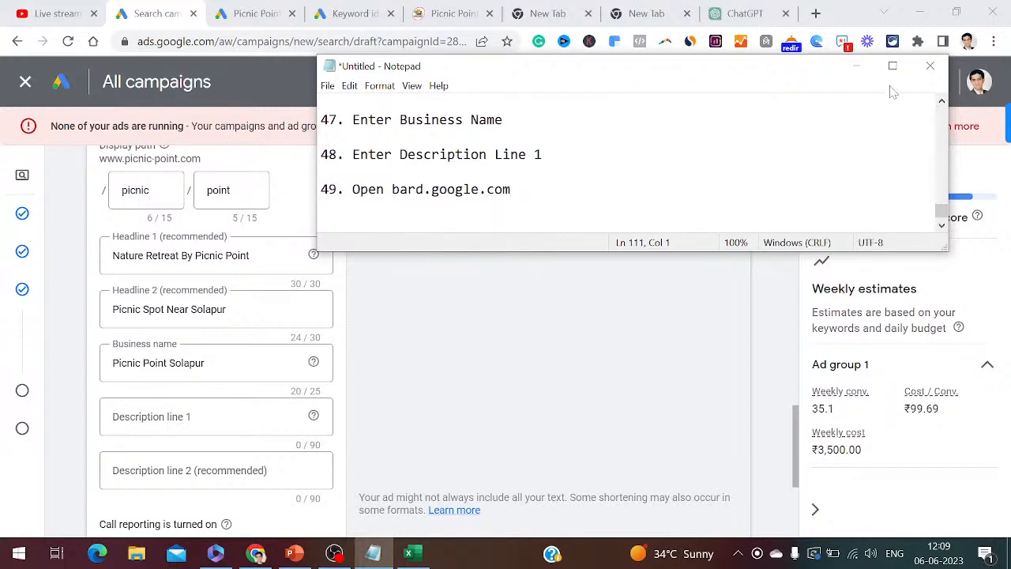
left_click(754, 12)
key("ctrl+l")
- Open bard.google.com and ask for a 90-character description of Picnic Point Solapur
type("bard.")
key("Return")
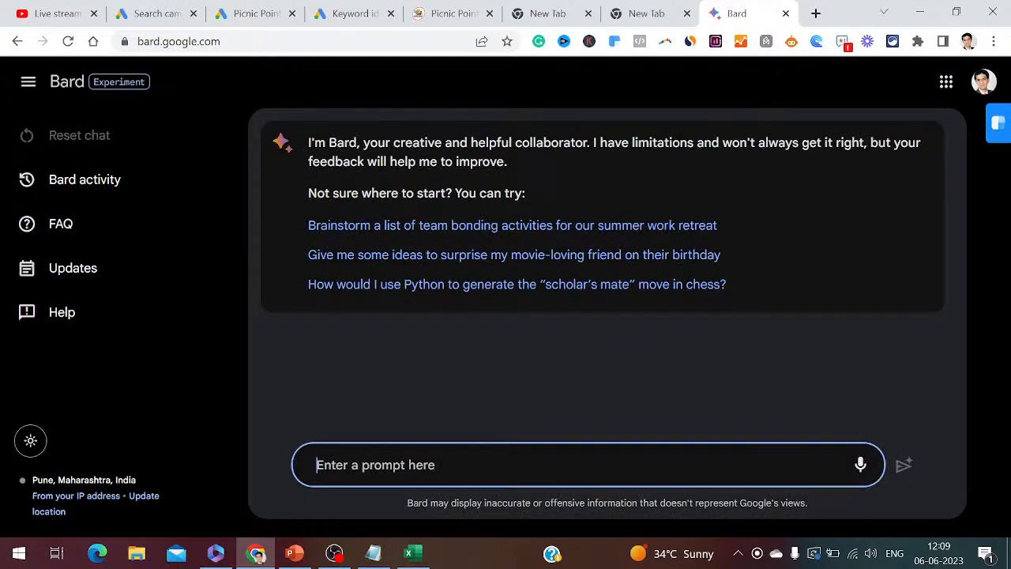
type("I want tyo")
key("BackSpace")
key("BackSpace")
key("BackSpace")
type("you to write description for picnic point solapur ")
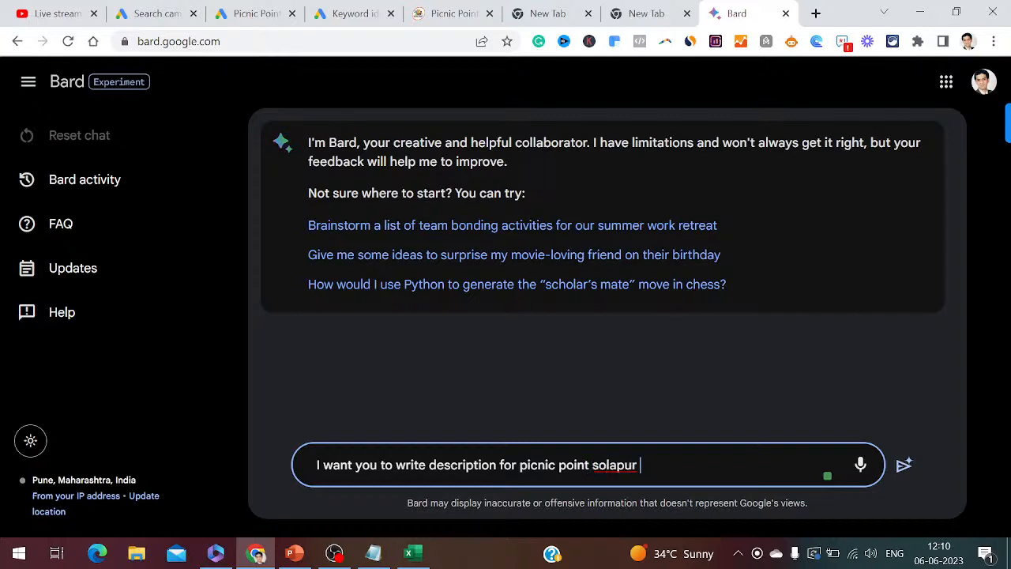
type("in 90 characters")
key("ctrl+a")
key("ctrl+c")
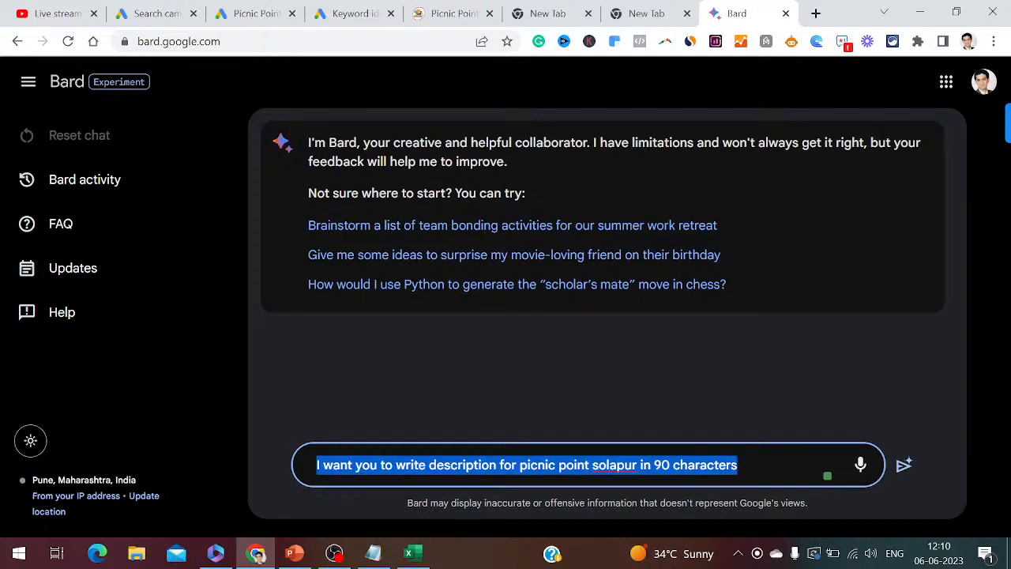
key("Return")
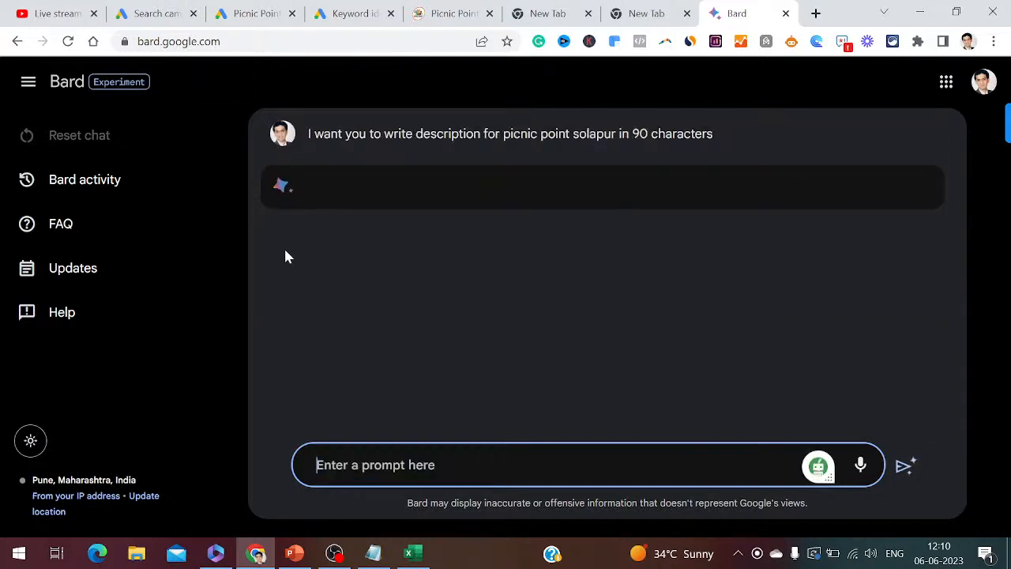
- Log the Bard prompt as note 50 and copy Bard's suggested description sentence
left_click(374, 553)
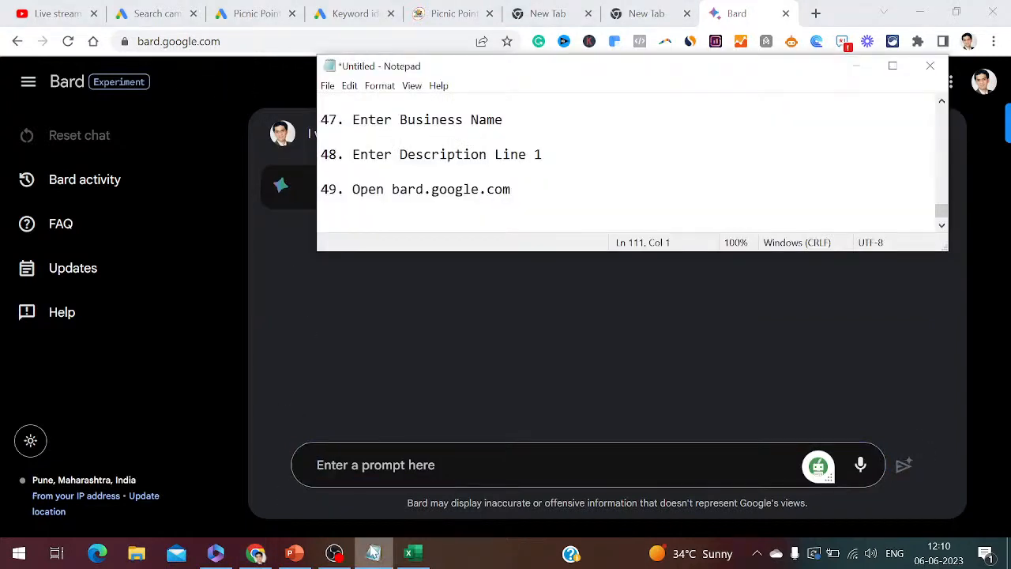
type("50. Enter th")
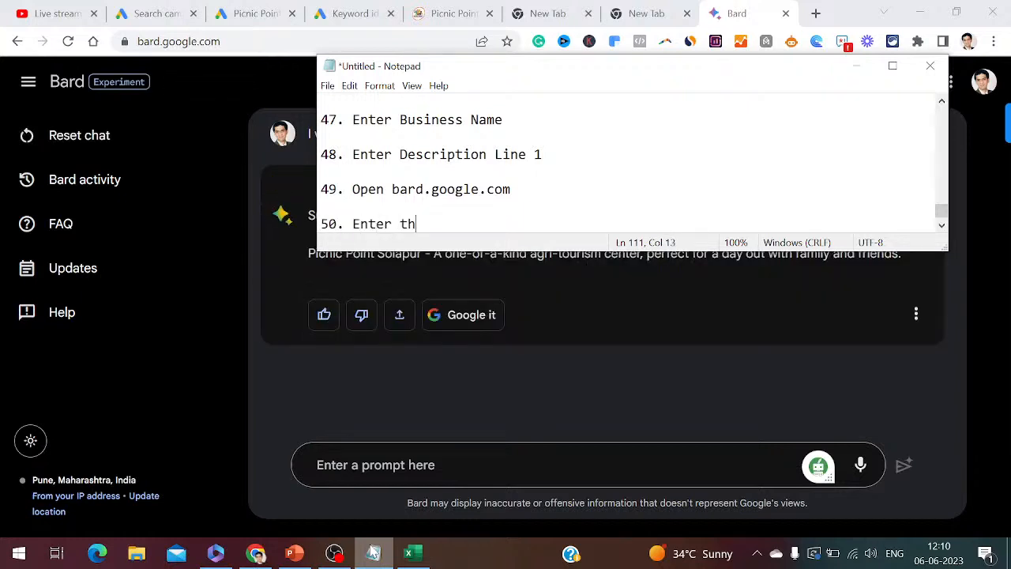
type("is prompt:")
key("ctrl+v")
key("Return")
key("Return")
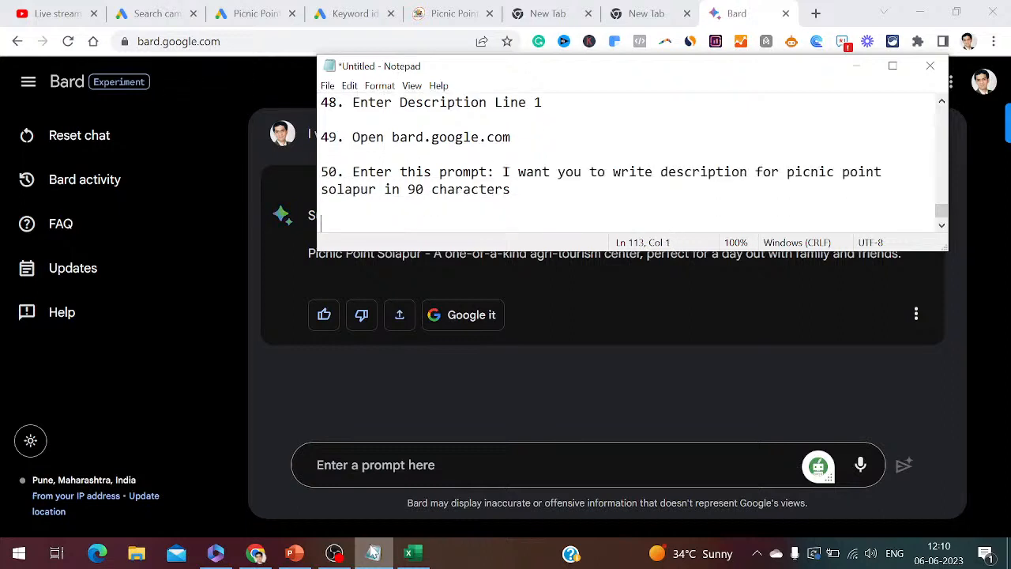
left_click(856, 66)
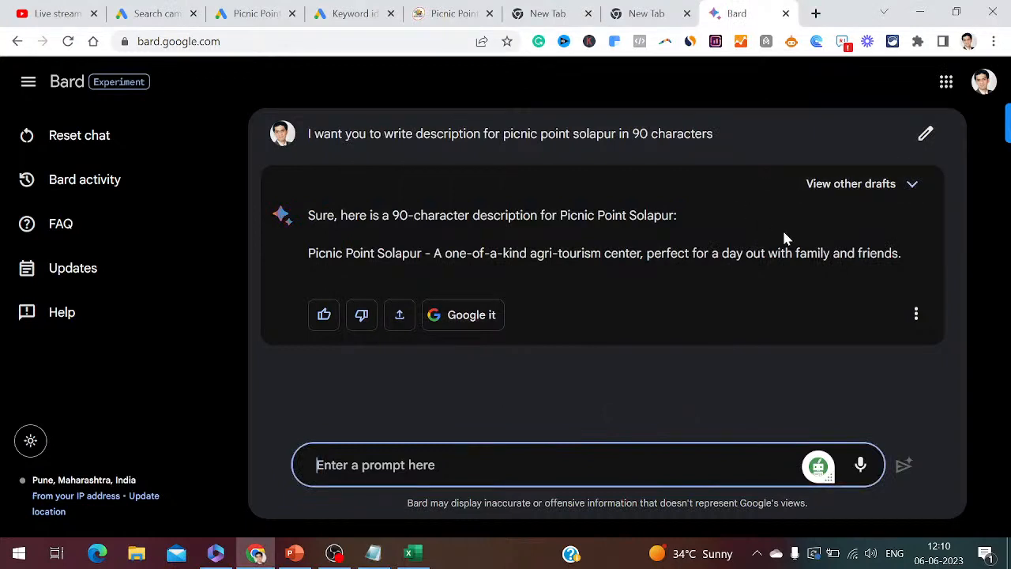
left_click_drag(899, 253, 308, 253)
key("ctrl+c")
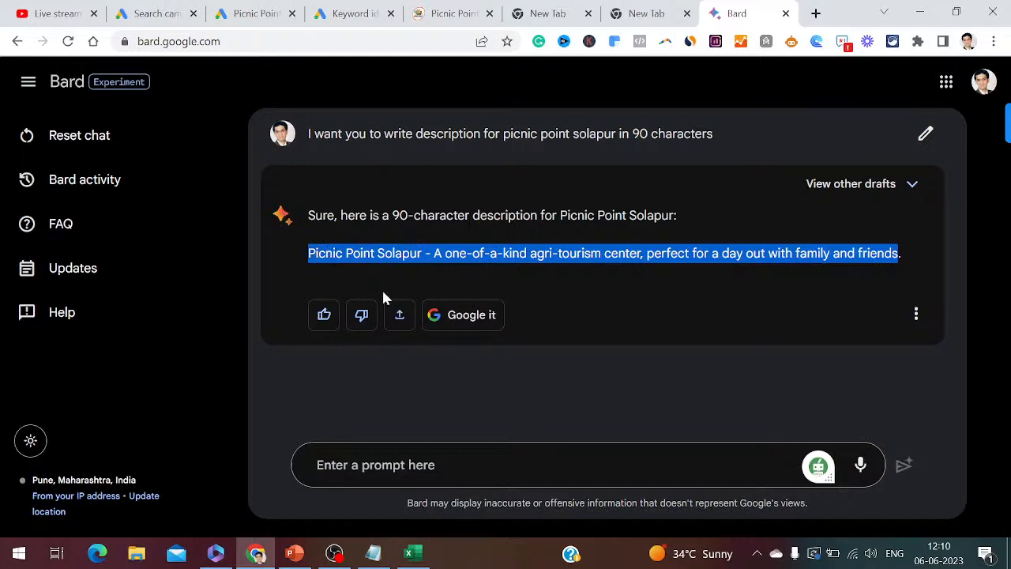
left_click(171, 19)
- Paste Bard's description into Description line 1 and delete its 'Picnic Point Solapur' prefix
key("ctrl+v")
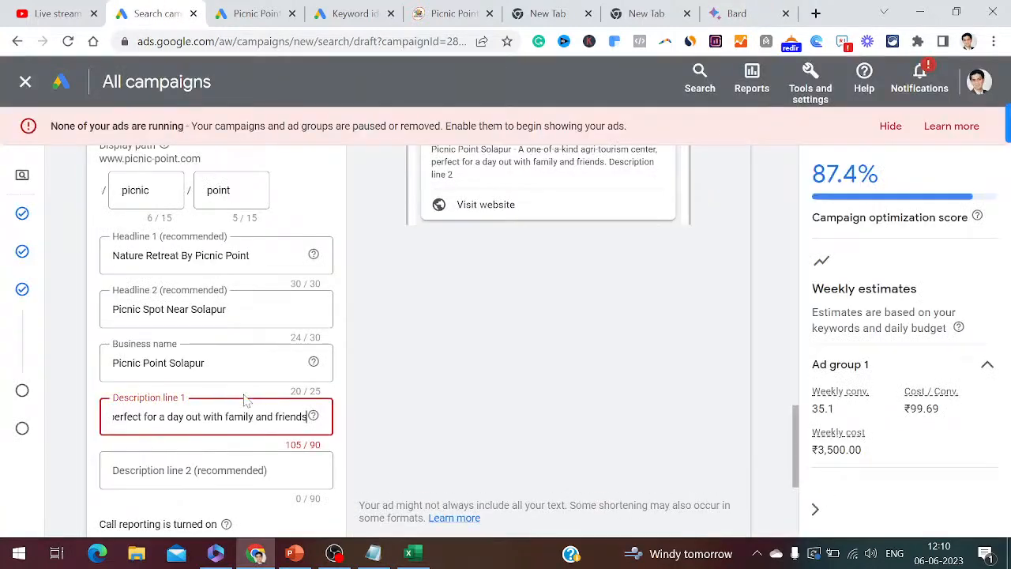
key("Home")
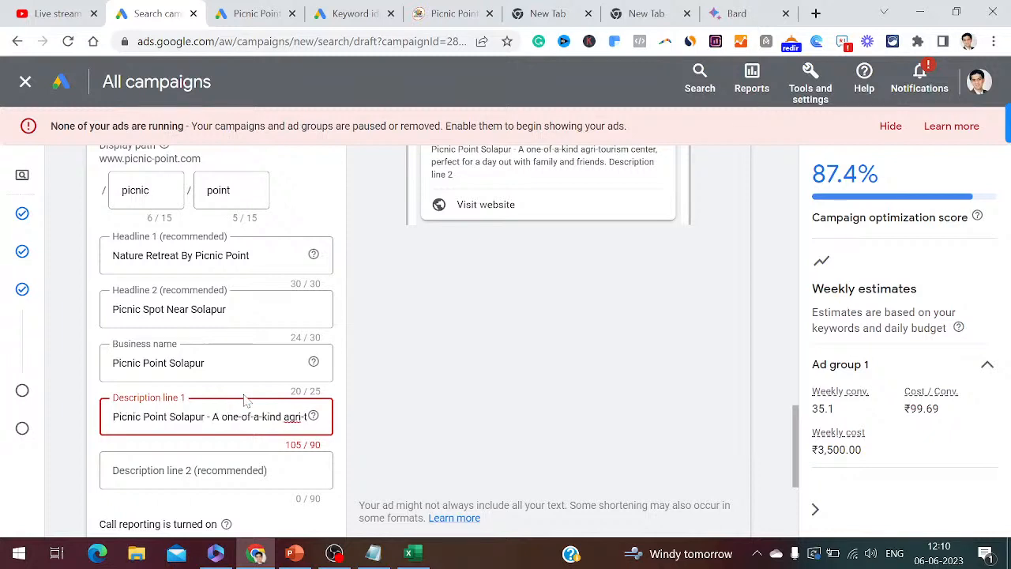
key("Right")
key("Right")
key("Right")
key("Right")
key("Right")
key("Right")
key("Right")
key("Right")
key("Right")
key("Right")
key("Right")
key("Right")
key("Right")
key("Right")
key("Right")
key("Right")
key("Right")
key("Right")
key("Right")
key("Right")
key("Right")
key("Right")
key("Right")
key("Right")
key("Right")
key("Right")
key("Right")
key("Right")
key("Right")
key("Right")
key("Right")
key("Right")
key("Right")
key("Right")
key("Right")
key("Right")
key("Right")
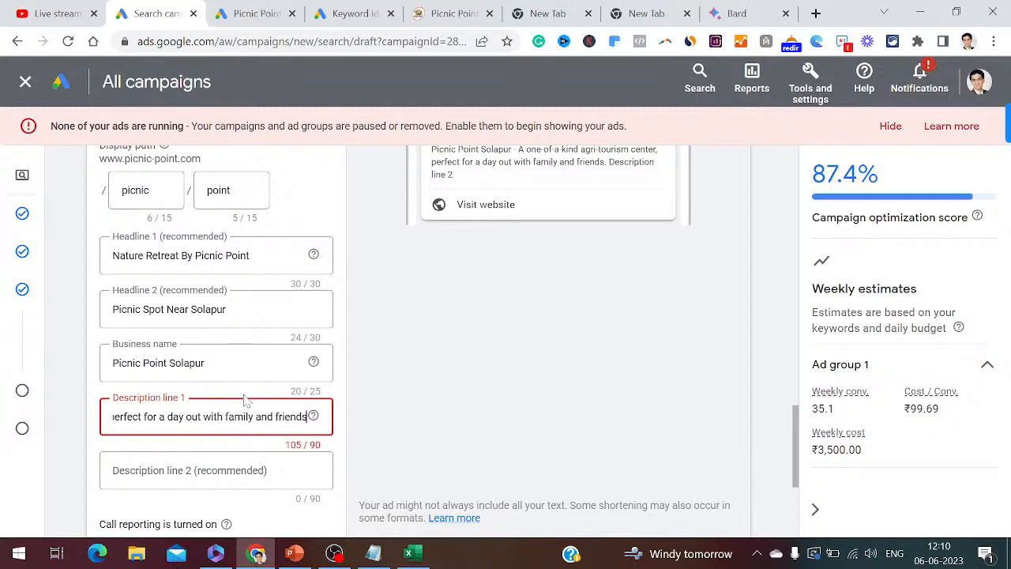
key("ctrl+Left")
key("ctrl+Left")
key("ctrl+Left")
key("Left")
key("Left")
key("Left")
key("Left")
key("Left")
key("Left")
key("Left")
key("Left")
key("Left")
key("Left")
key("Left")
key("Left")
key("Left")
key("Left")
key("Left")
key("Left")
key("Left")
key("Left")
key("Left")
key("Left")
key("Left")
key("Left")
key("Left")
key("Left")
key("Left")
key("shift+Right")
key("shift+Right")
key("shift+Right")
key("shift+Right")
key("shift+Right")
key("shift+Right")
key("shift+Right")
key("shift+Right")
key("shift+Right")
key("shift+Right")
key("shift+Right")
key("shift+Right")
key("shift+Right")
key("shift+Right")
key("shift+Right")
key("shift+Right")
key("shift+Right")
key("shift+Right")
key("shift+Right")
key("shift+Right")
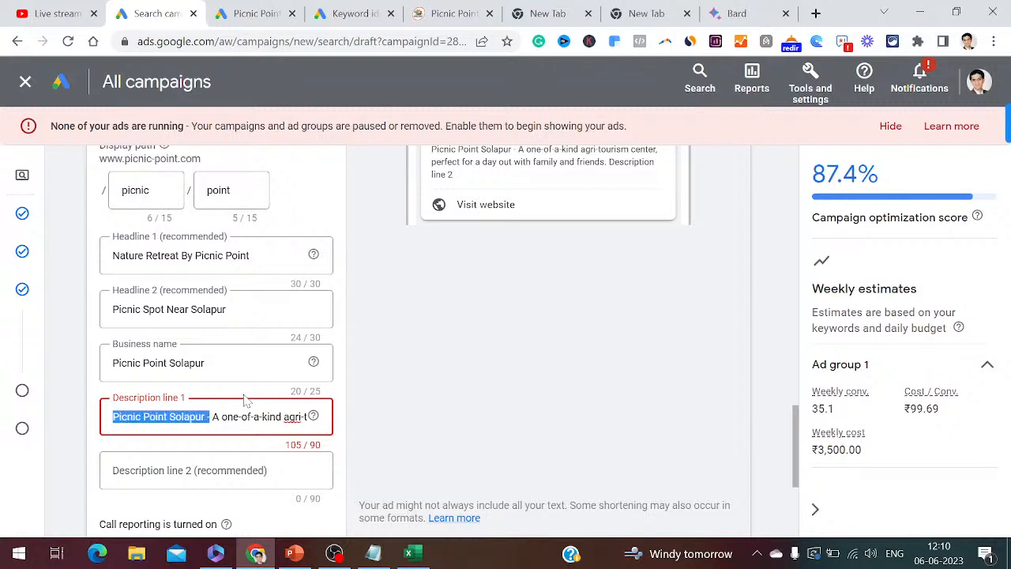
key("BackSpace")
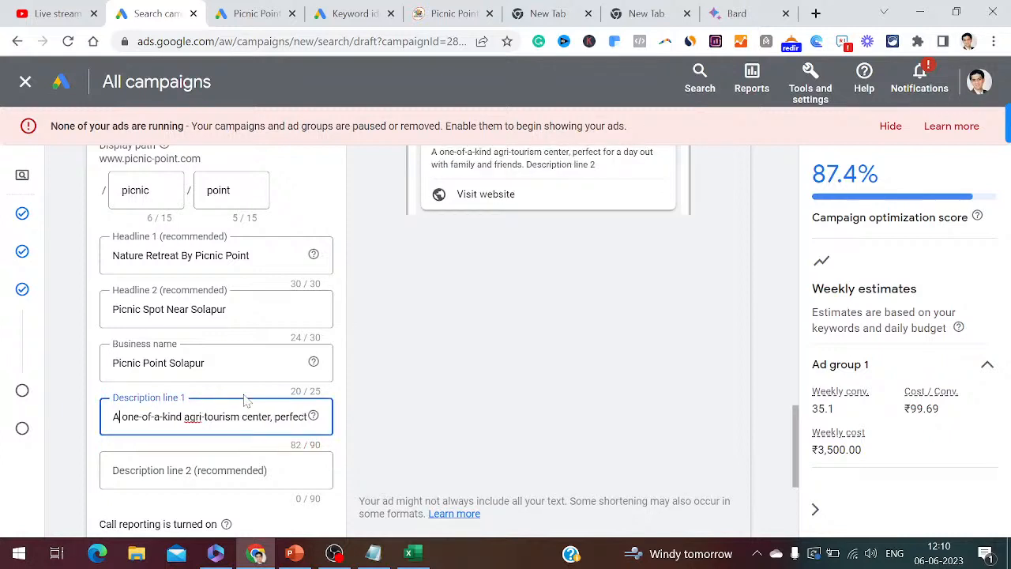
- Replace the hyphens with spaces and end the line with a period, bringing it to 83/90
key("BackSpace")
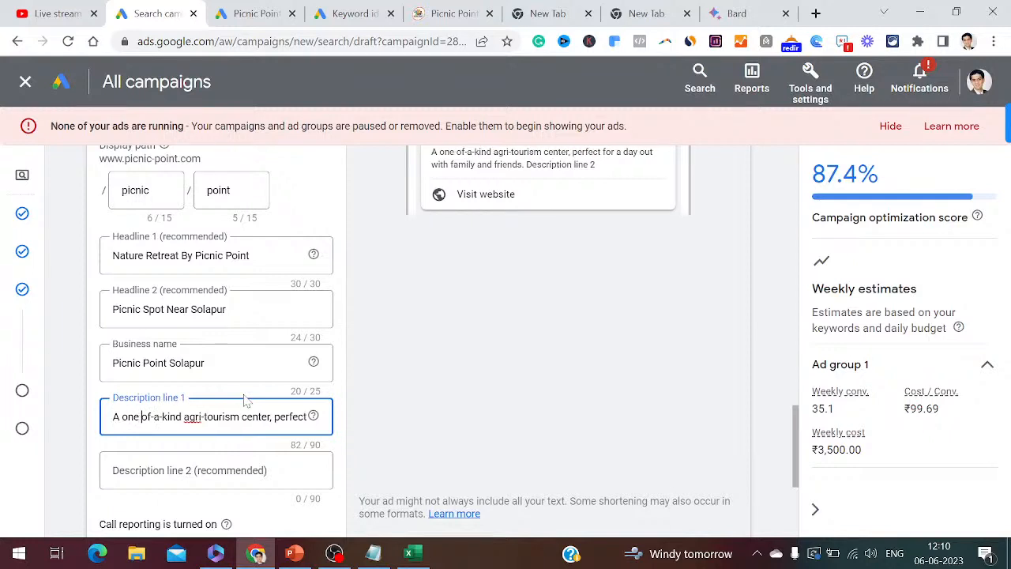
key("BackSpace")
key("BackSpace")
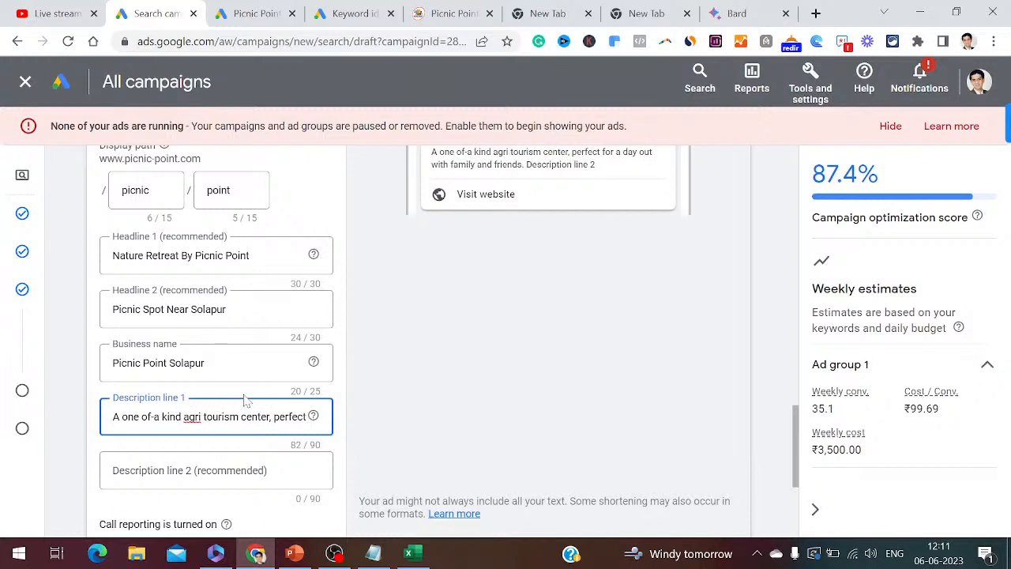
key("Right")
key("Right")
key("Right")
key("Right")
key("Right")
key("Right")
key("Right")
key("Right")
key("Right")
key("Right")
key("Right")
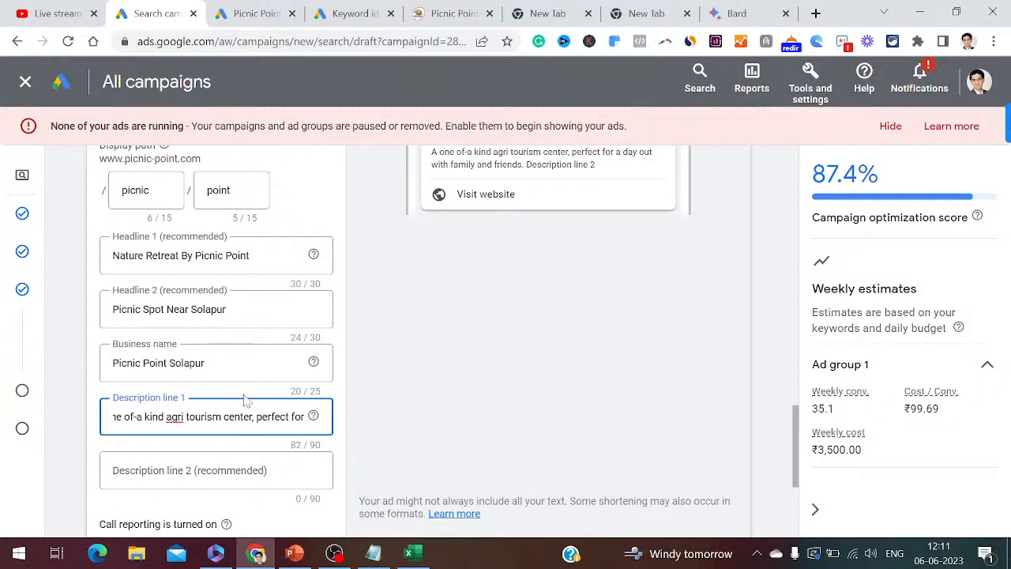
key("Right")
key("Right")
key("Right")
key("Right")
key("Right")
key("Right")
key("Right")
key("Right")
key("Right")
key("Right")
key("Right")
key("Right")
key("Right")
key("Right")
key("Right")
key("Right")
key("Right")
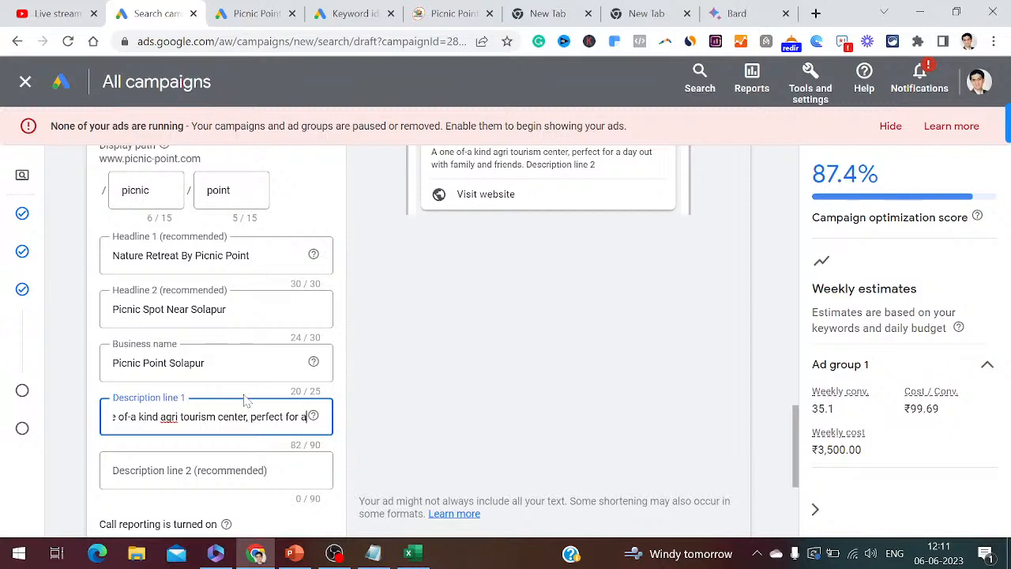
key("Right")
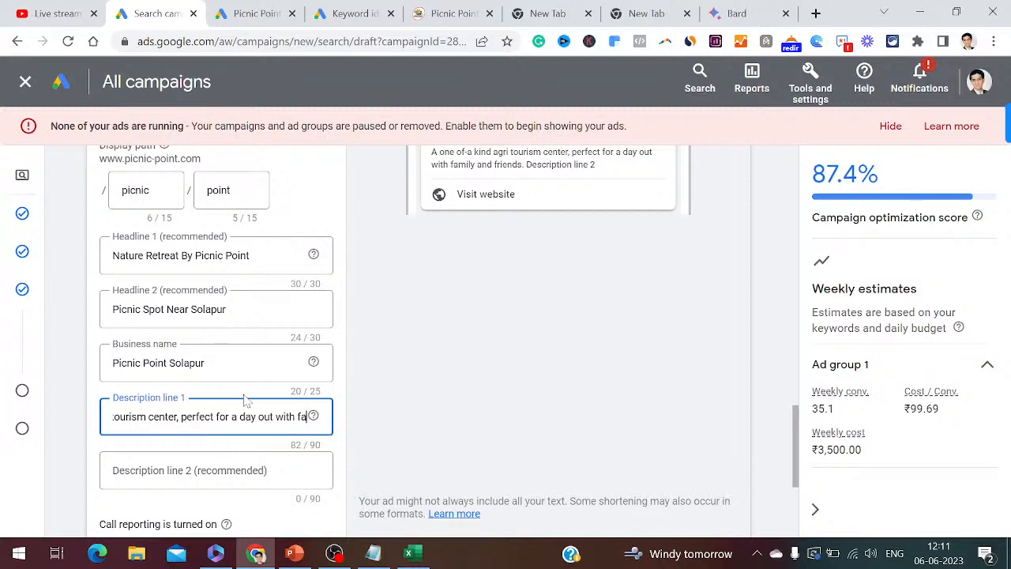
key("Right")
key("Right")
key("Right")
key("Right")
key("Right")
key("Right")
key("Right")
key("Right")
key("Right")
key("Right")
key("Right")
key("Right")
key("Right")
key("Right")
key("Right")
key("Right")
key("Left")
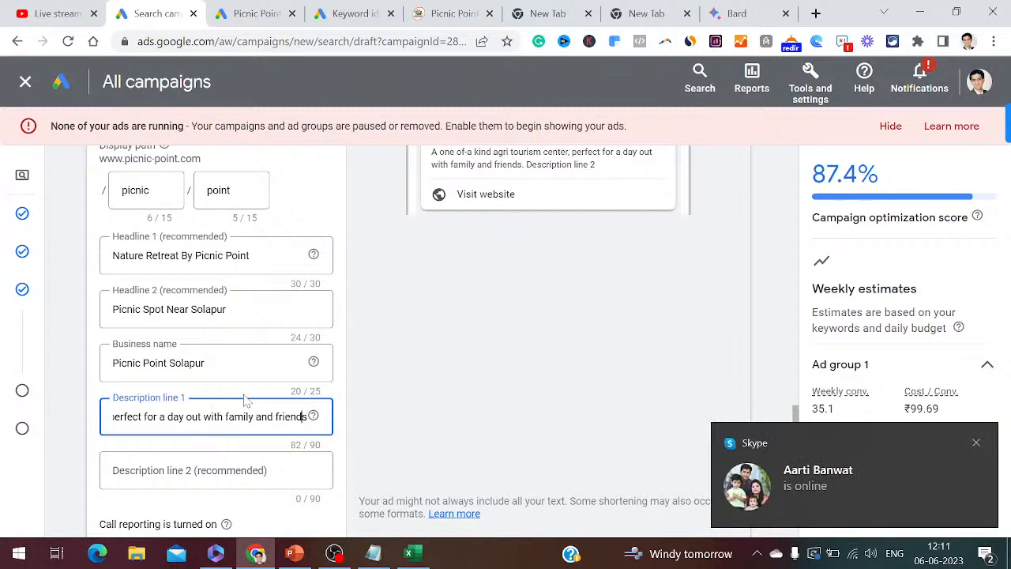
key("Left")
key("Left")
key("Left")
key("Left")
key("Left")
key("Left")
key("Left")
key("Left")
key("Left")
key("Left")
key("Left")
key("Left")
key("Left")
key("Left")
key("Left")
key("Left")
key("Left")
key("Left")
key("Left")
key("Left")
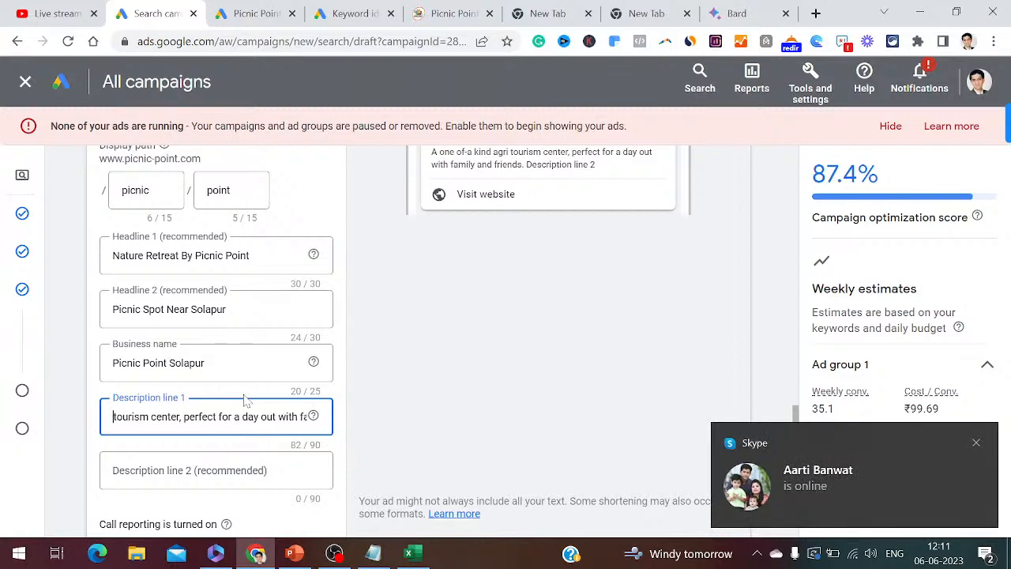
key("Left")
key("Left")
key("Left")
key("Left")
key("Left")
key("Left")
key("Left")
key("Left")
key("Left")
key("Left")
key("Left")
key("Left")
key("Left")
key("Left")
key("Left")
key("Left")
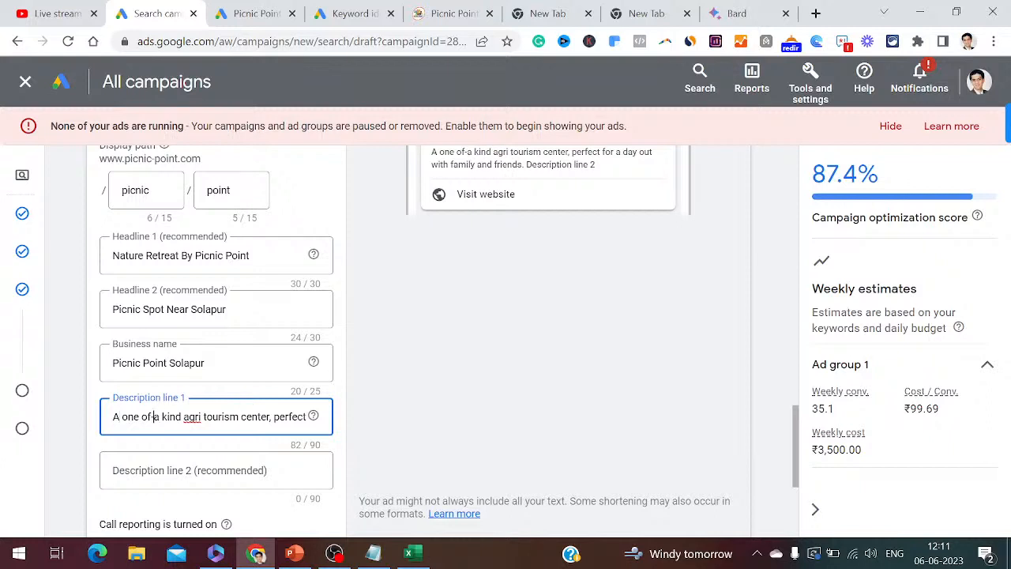
key("BackSpace")
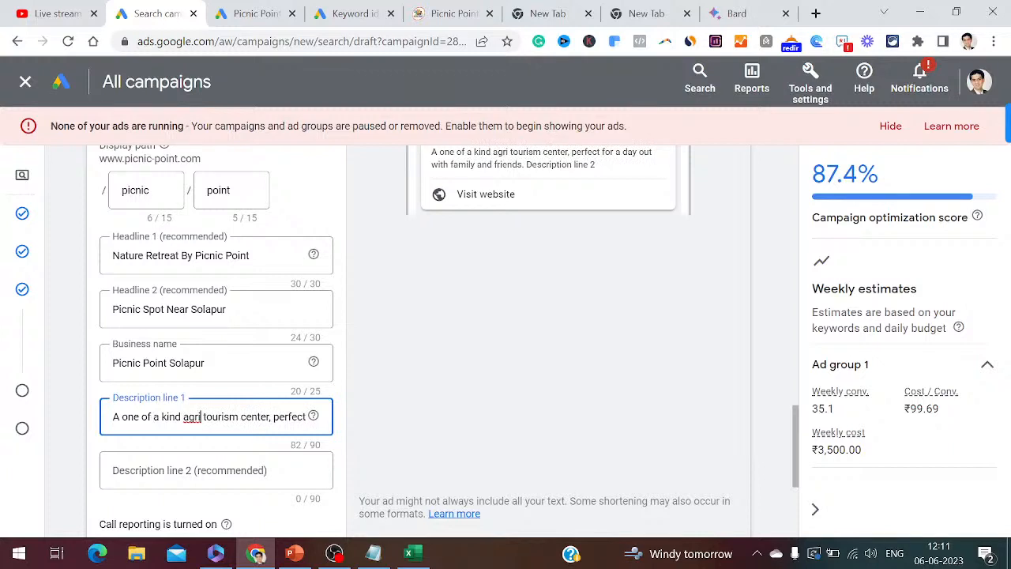
key("Right")
key("Right")
key("Right")
key("Right")
key("Right")
key("Right")
key("Right")
key("Right")
key("Right")
key("Right")
key("Right")
key("Right")
key("Right")
key("Right")
key("Right")
key("Right")
key("Right")
key("Right")
key("Right")
key("Right")
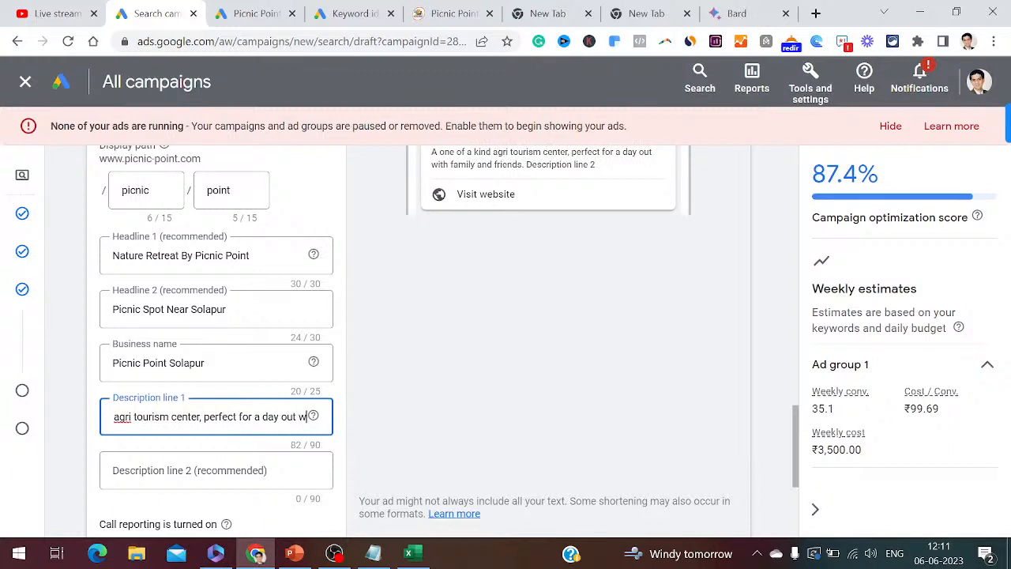
key("Right")
key("Right")
key("Right")
key("Right")
key("Right")
key("Right")
key("Right")
key("Right")
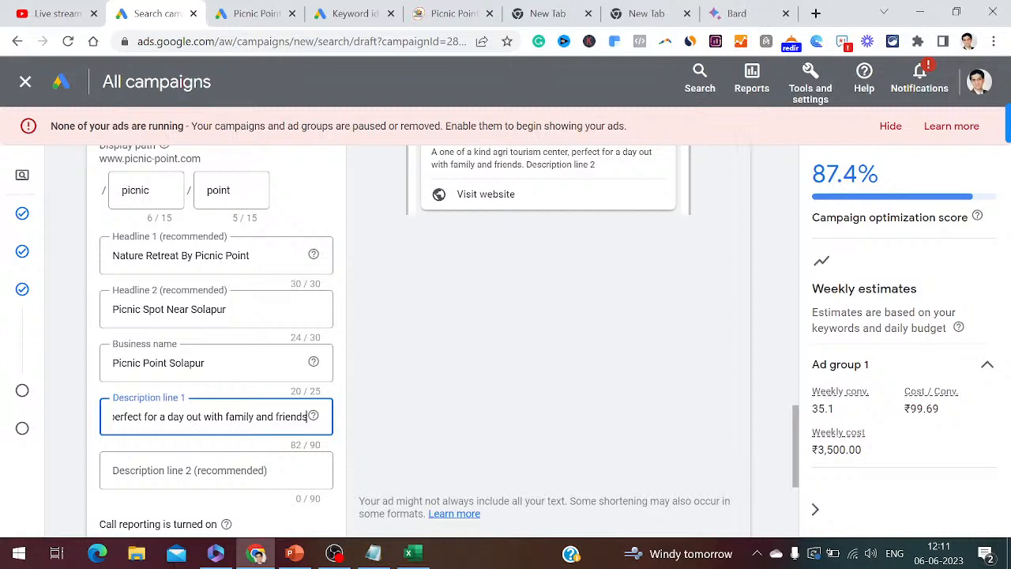
type(".")
key("Tab")
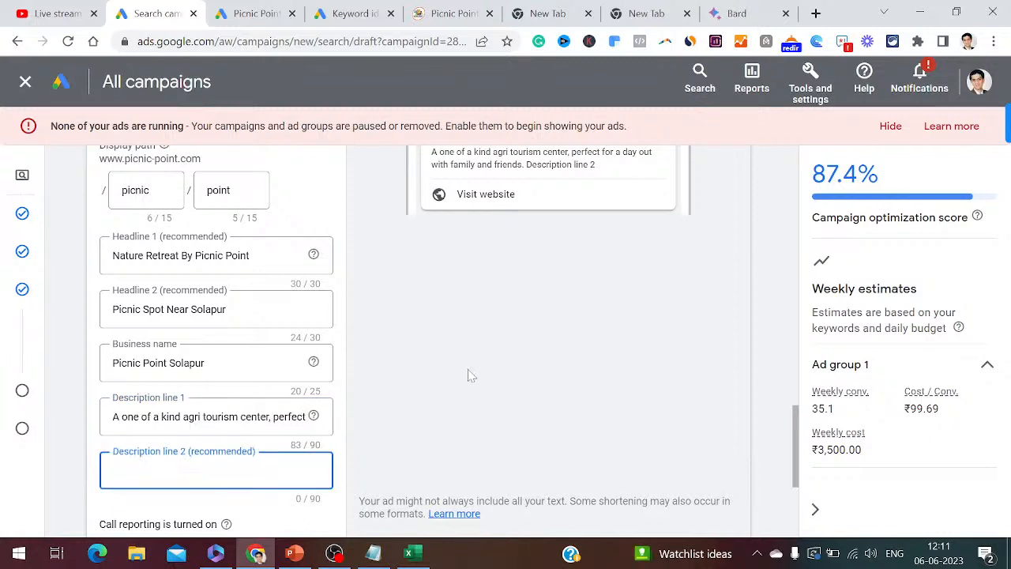
- Write a new Bard prompt for a human-like, specific 90-character Picnic Point Solapur description
left_click(756, 15)
left_click(505, 465)
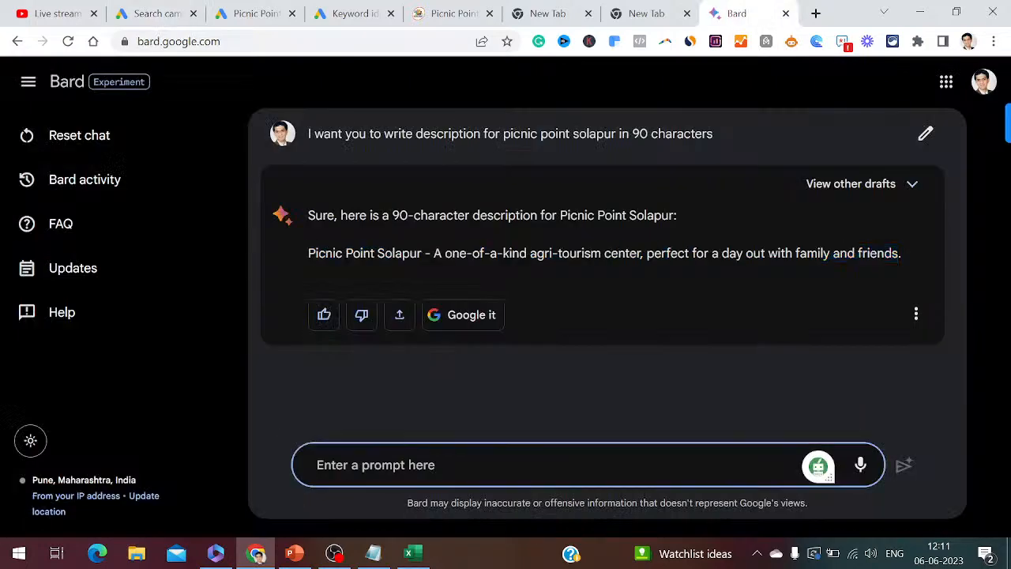
type("I want you to")
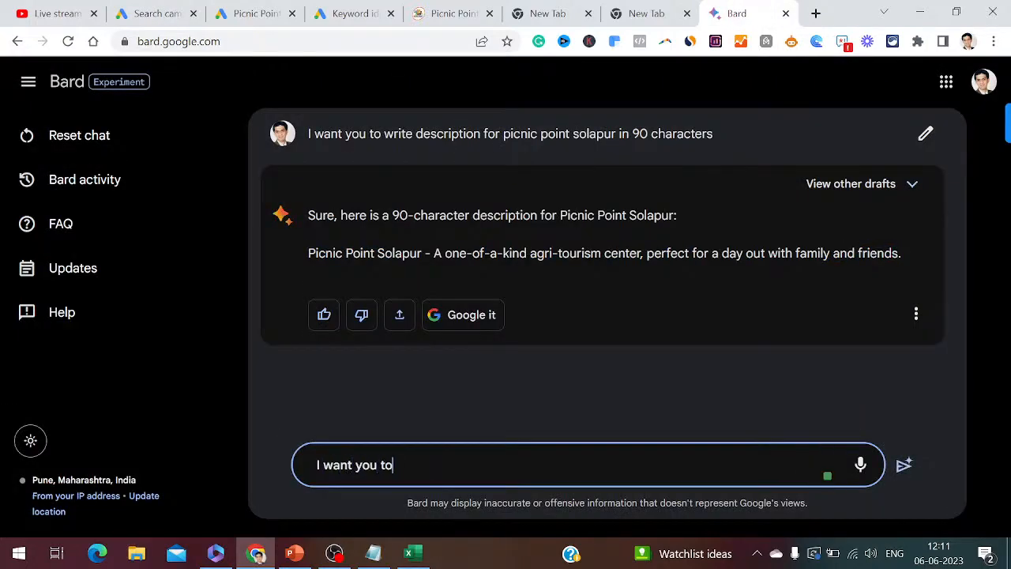
type(" write descr")
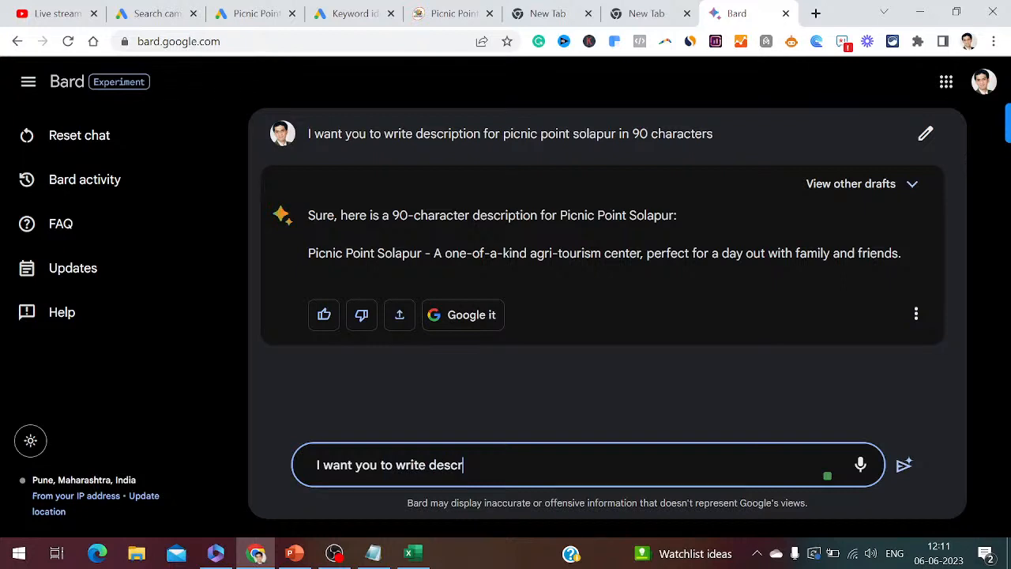
type("iption in 90 characters l")
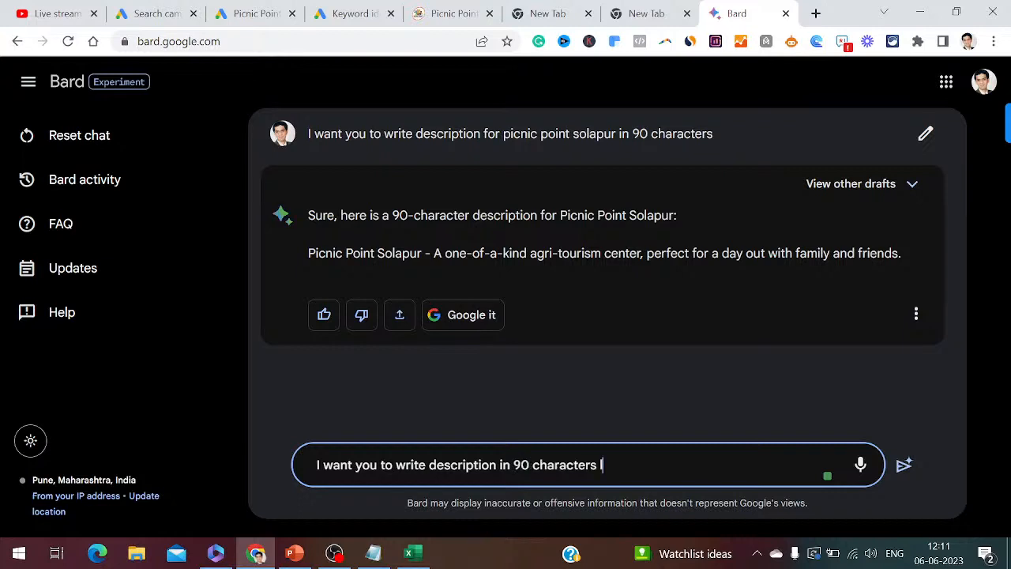
type("ike a human for ")
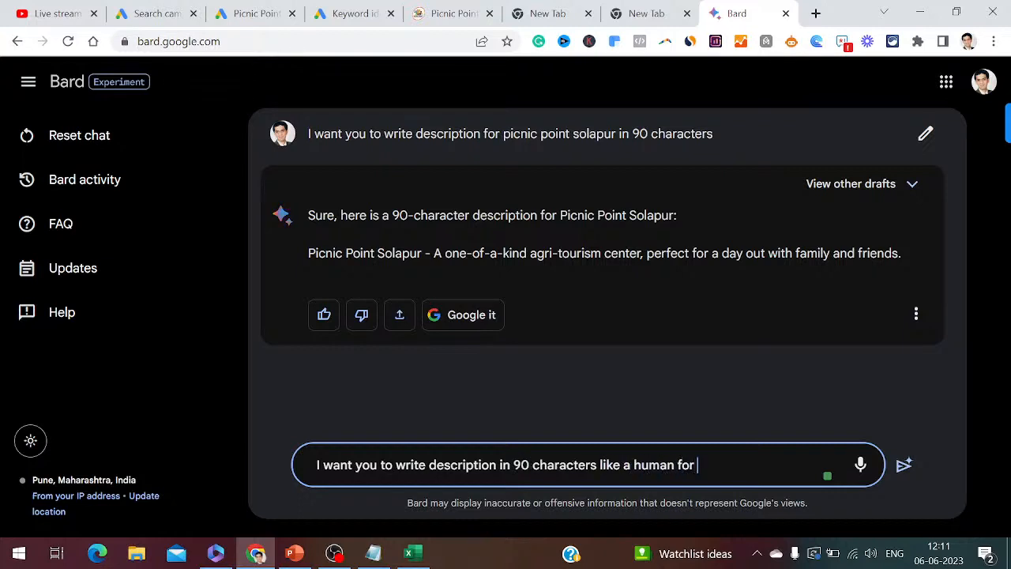
type("picnic point ")
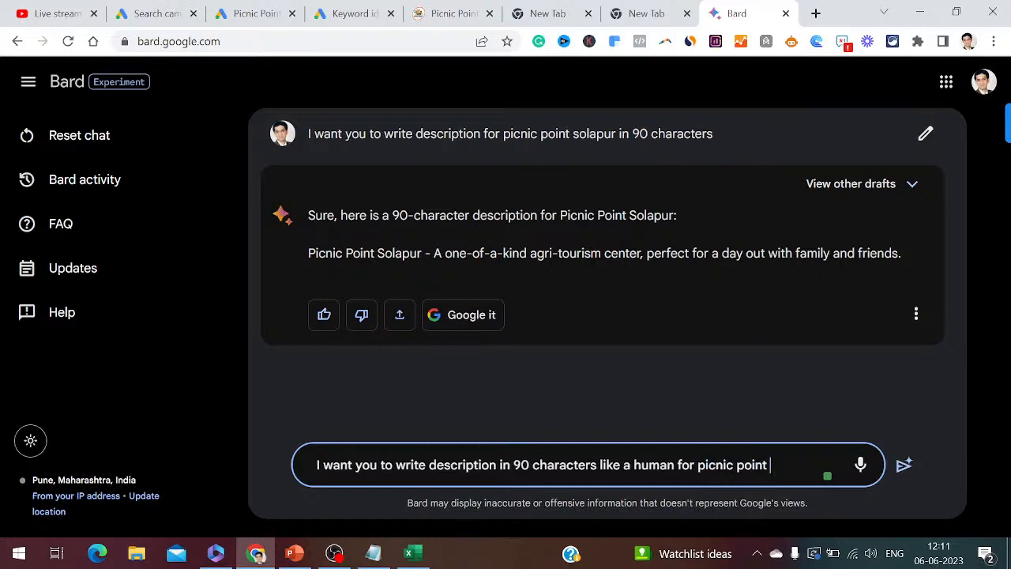
type("in solapur. Be ver")
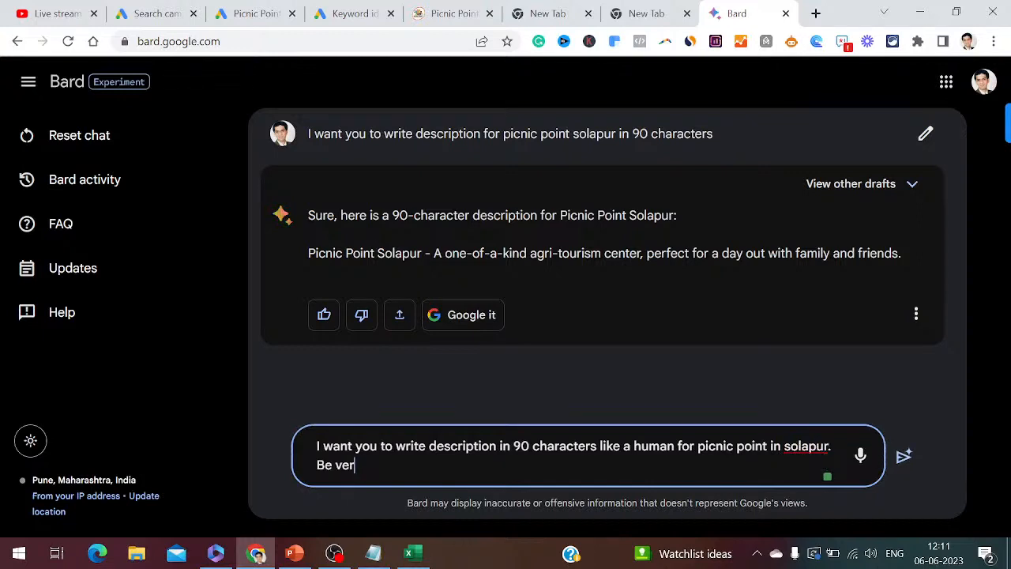
type("y specific and precise")
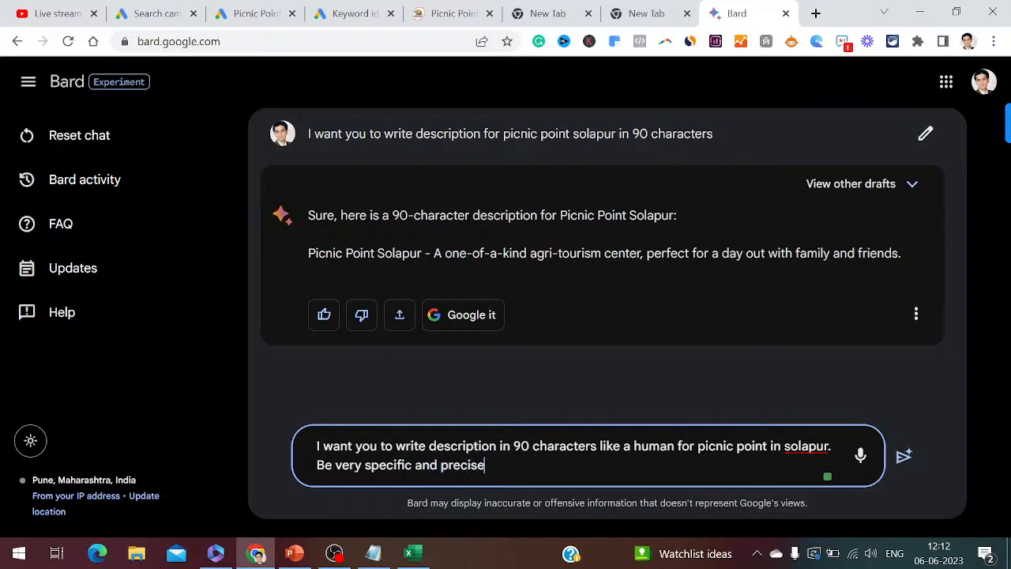
key("ctrl+a")
key("ctrl+c")
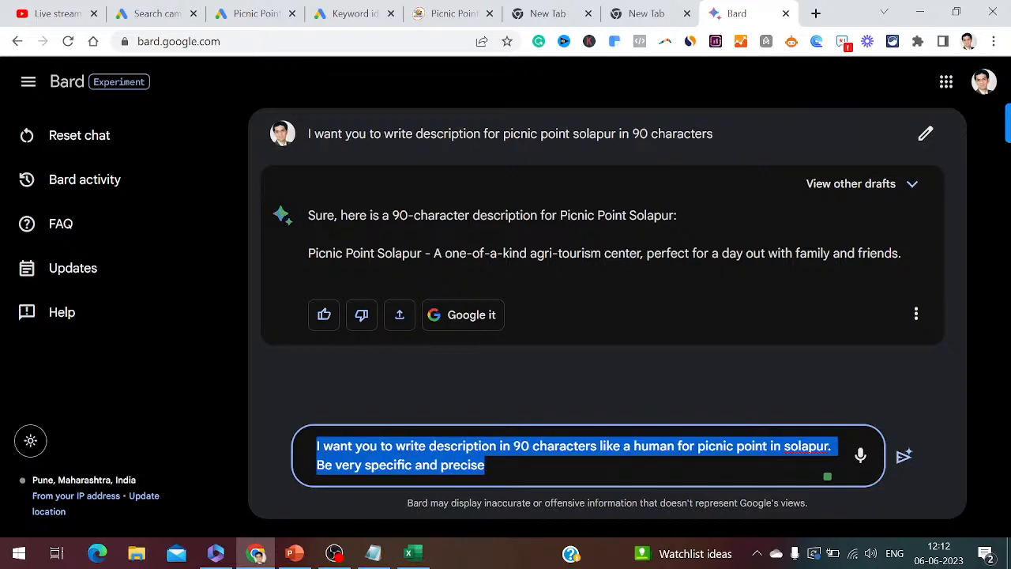
left_click(373, 553)
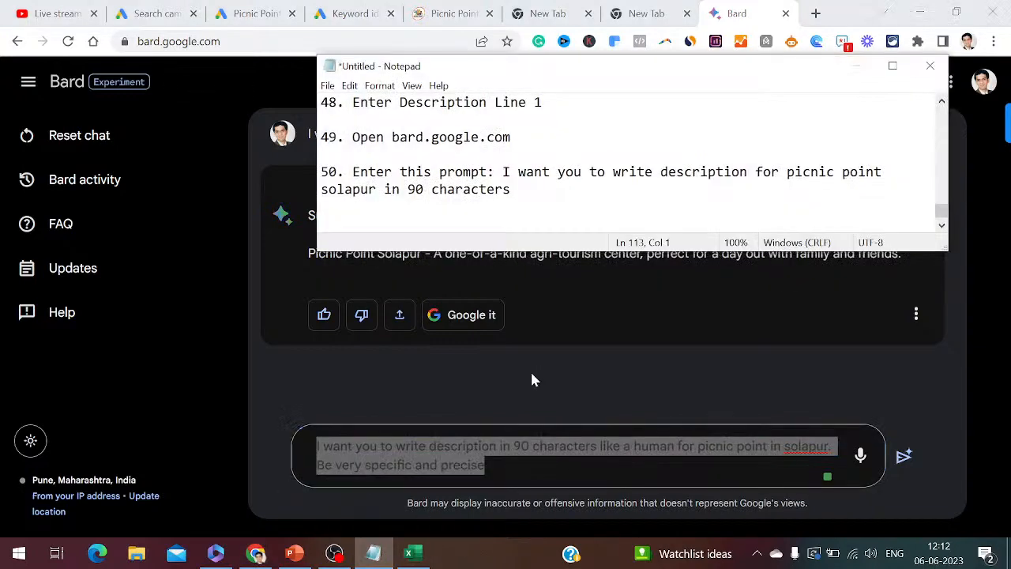
- Log the refined Bard prompt as note 51 in the Notepad notes
key("Return")
type("51. Enter this prompt:")
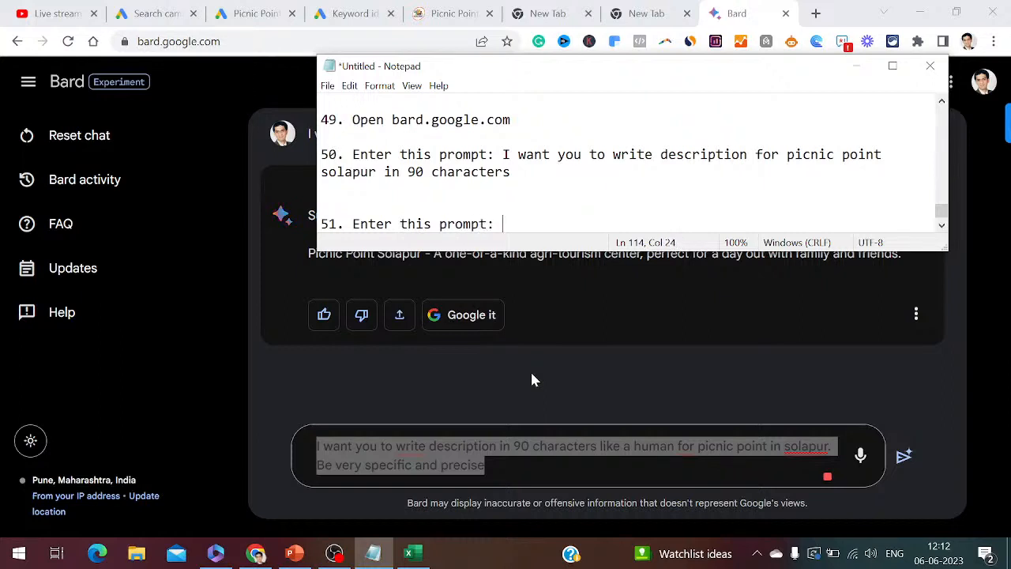
key("ctrl+v")
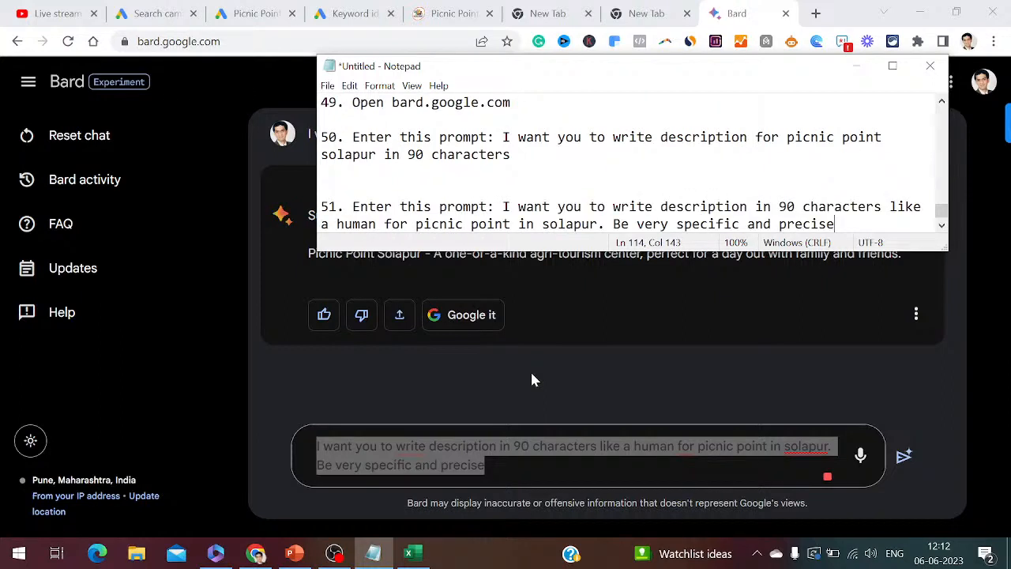
left_click(572, 386)
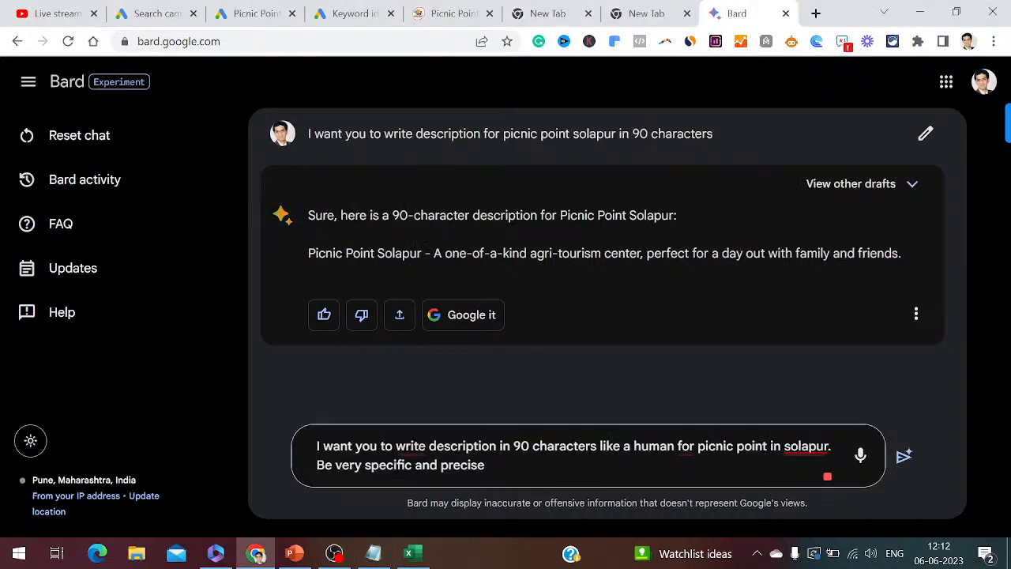
- Send the refined prompt and copy Bard's sentence about delicious food options
left_click(903, 457)
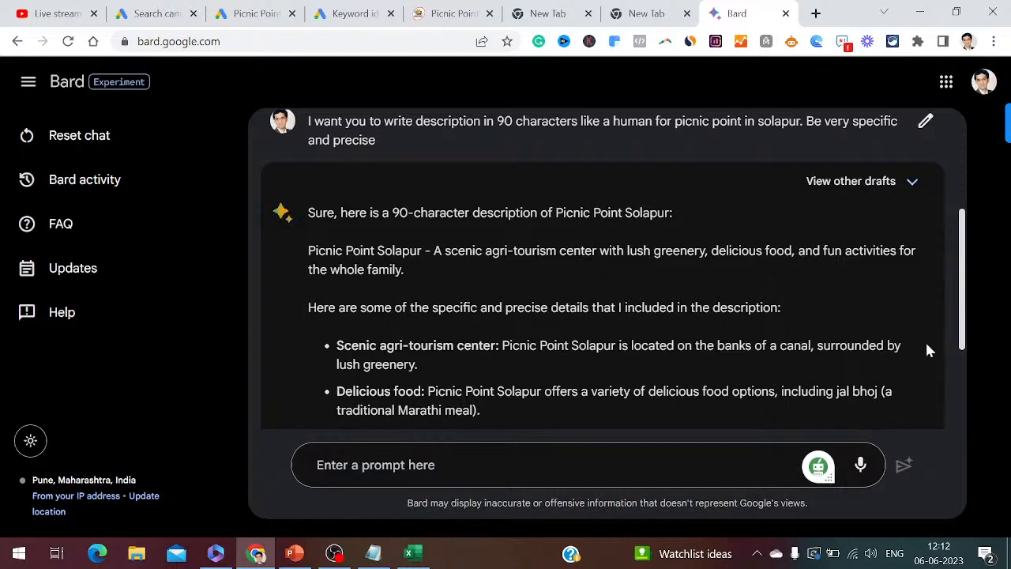
scroll(963, 369, "down", 1)
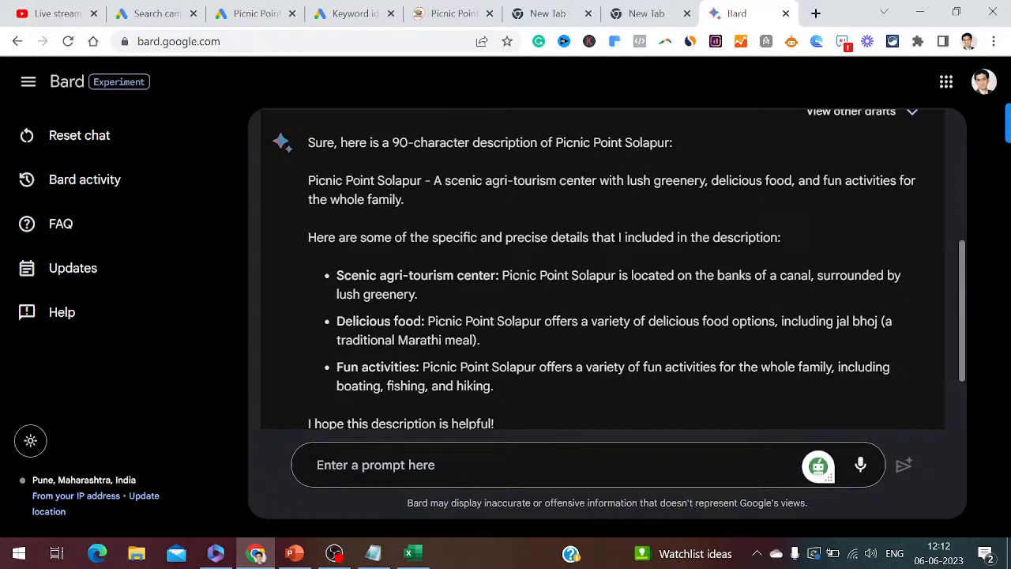
left_click_drag(428, 321, 877, 322)
key("ctrl+c")
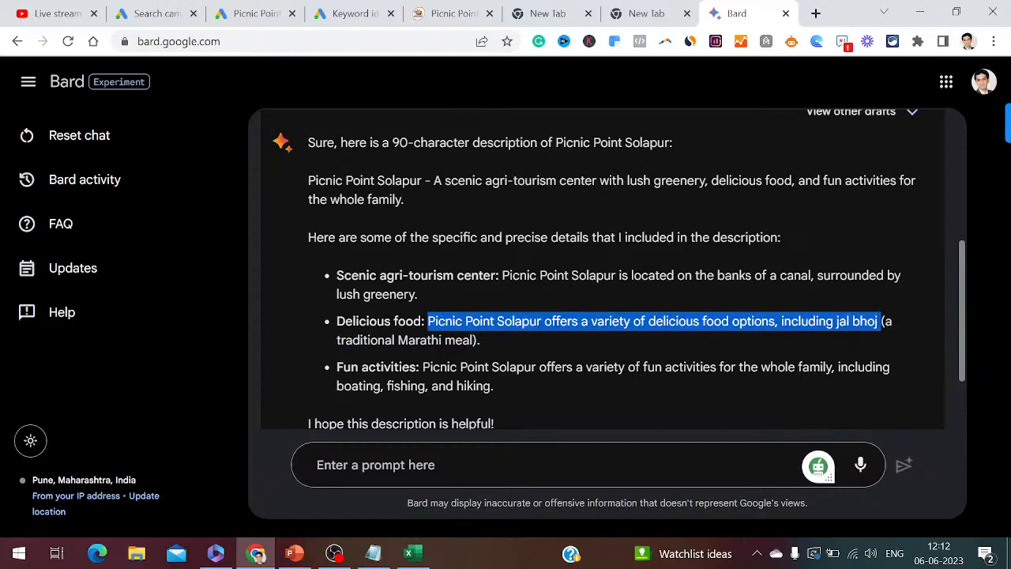
right_click(803, 325)
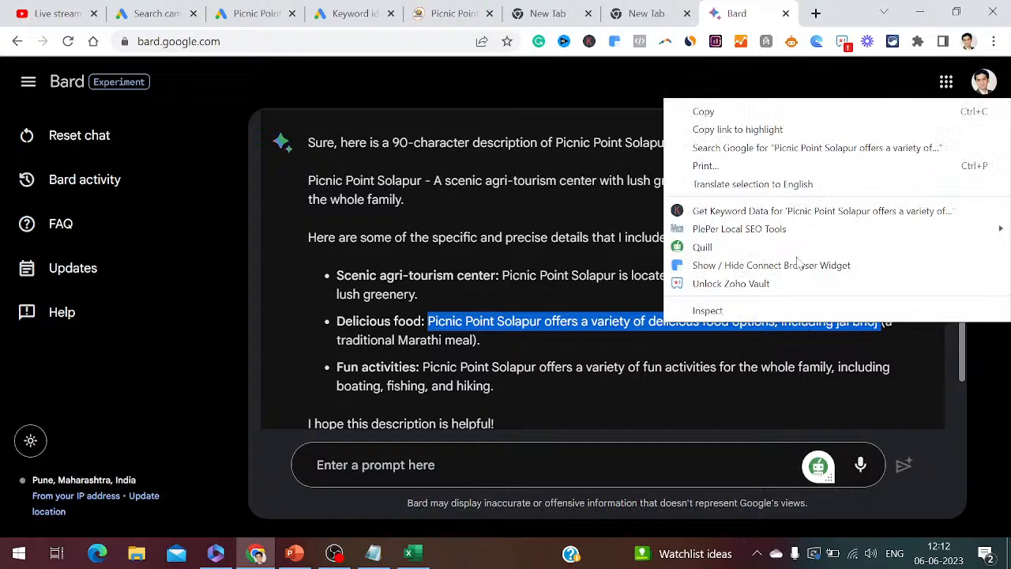
left_click(738, 114)
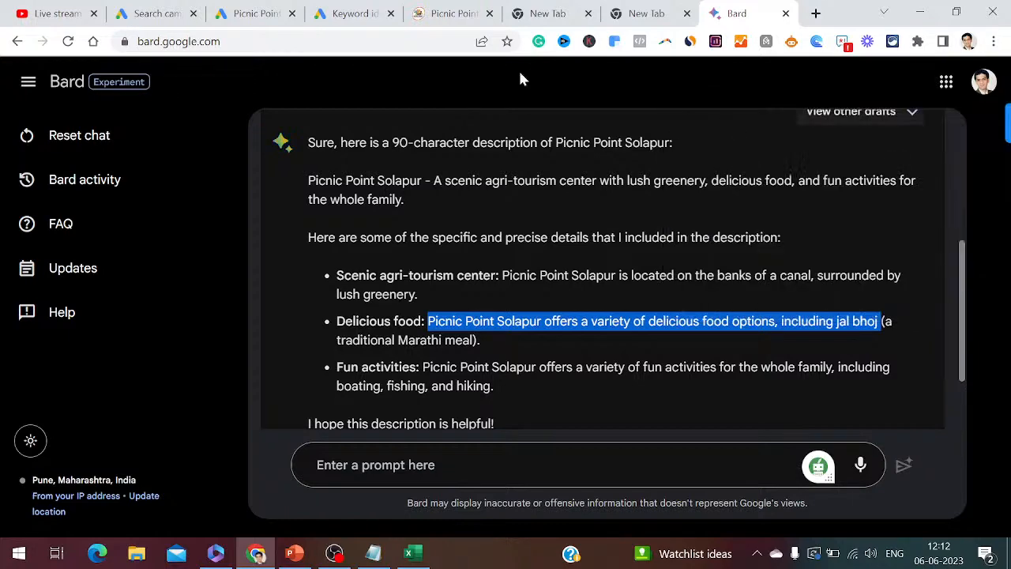
left_click(154, 15)
- Paste the food-options sentence into Description line 2, change 'bhoj' to 'bhojan', add a period (86/90)
left_click(281, 458)
key("ctrl+v")
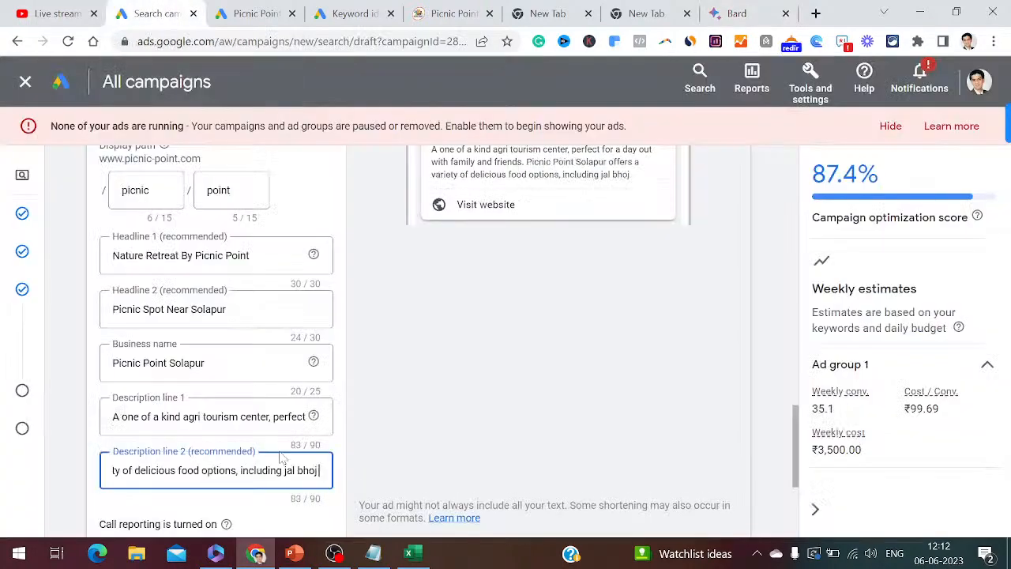
type("an")
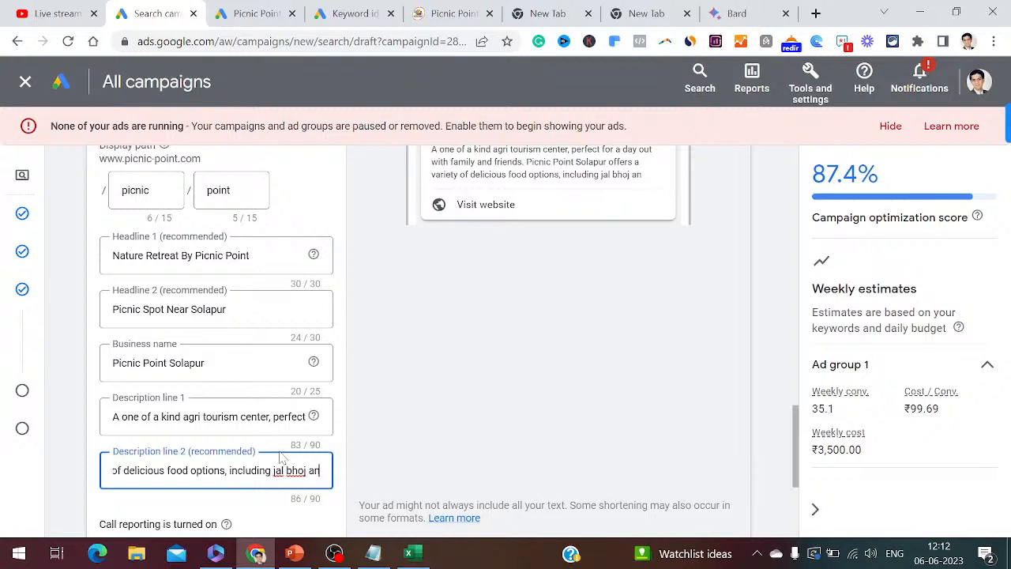
key("BackSpace")
key("BackSpace")
key("BackSpace")
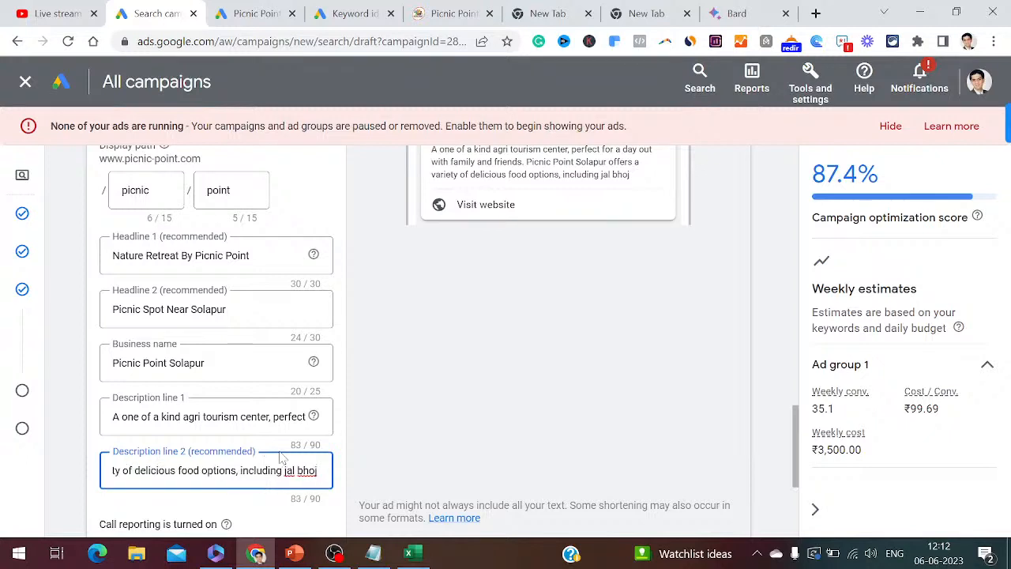
type("an")
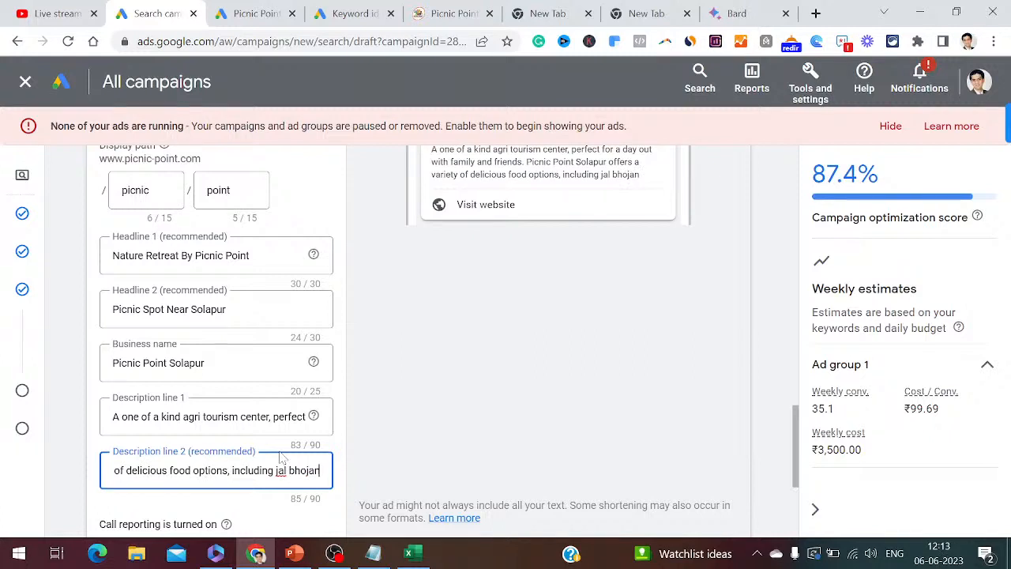
key("ctrl+Left")
key("ctrl+Left")
key("ctrl+Left")
key("ctrl+Left")
key("ctrl+Left")
key("ctrl+Left")
key("ctrl+Left")
key("ctrl+Left")
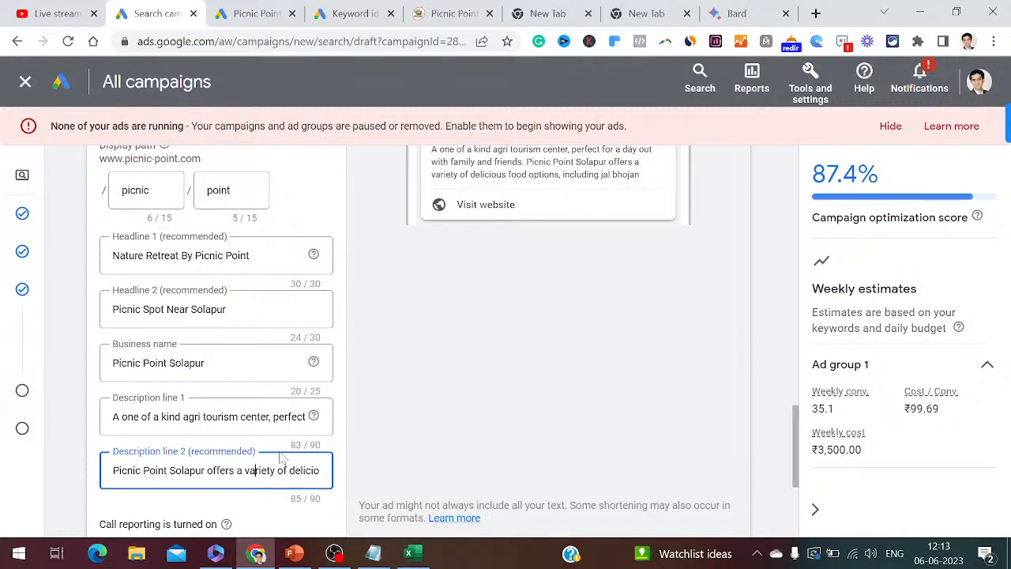
key("Right")
key("Right")
key("Right")
key("Right")
key("Right")
key("Right")
key("Right")
key("Right")
key("Right")
key("Right")
key("Right")
key("Right")
key("Right")
key("Right")
key("Right")
key("Right")
key("Right")
key("Right")
key("Right")
key("Right")
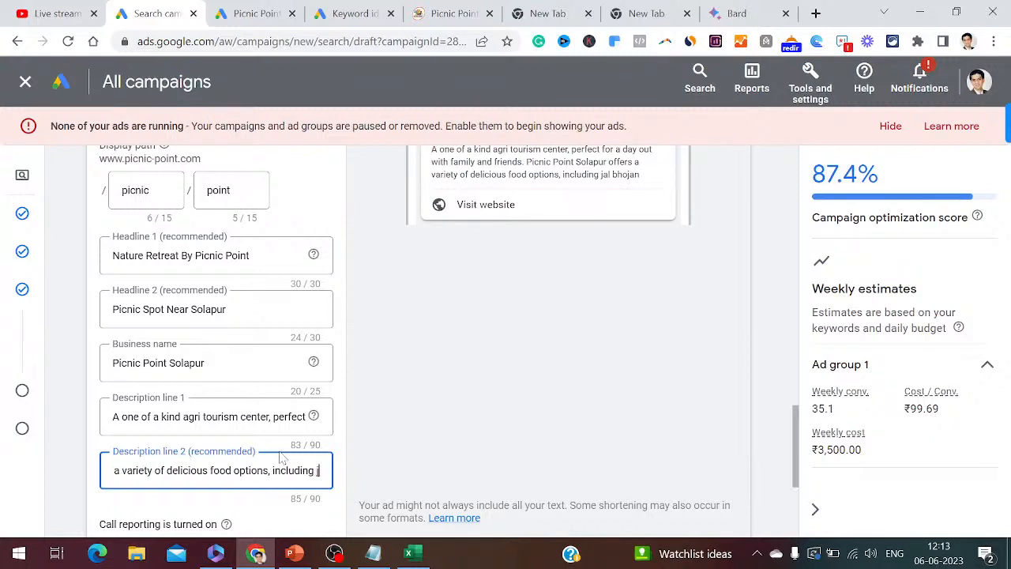
key("Right")
key("Right")
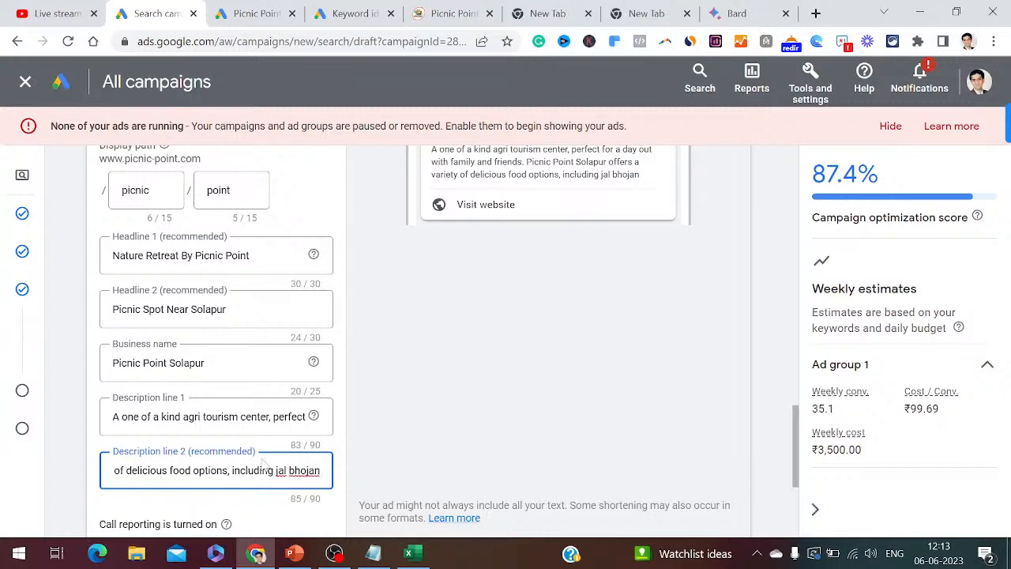
type(".")
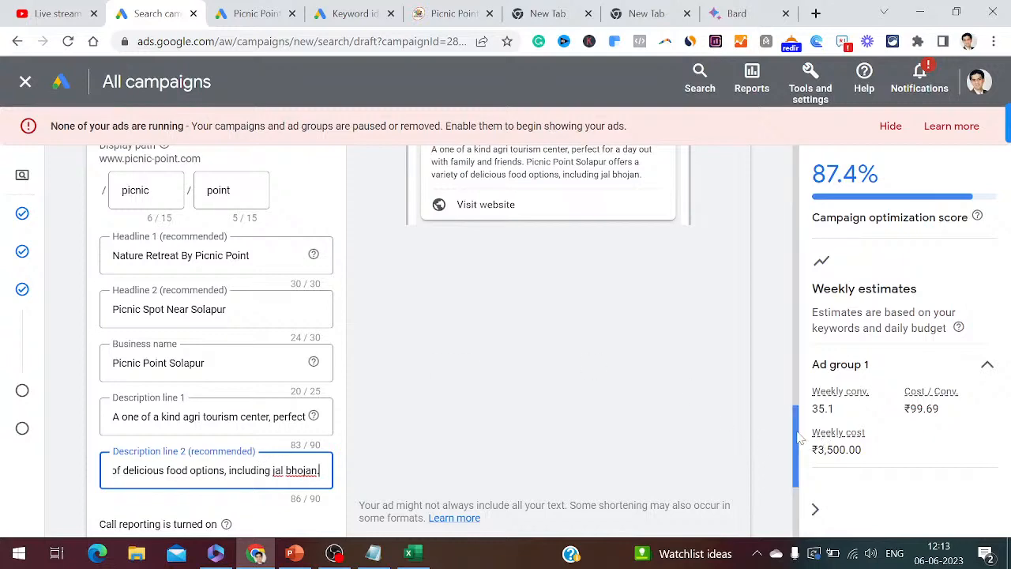
left_click_drag(799, 439, 798, 411)
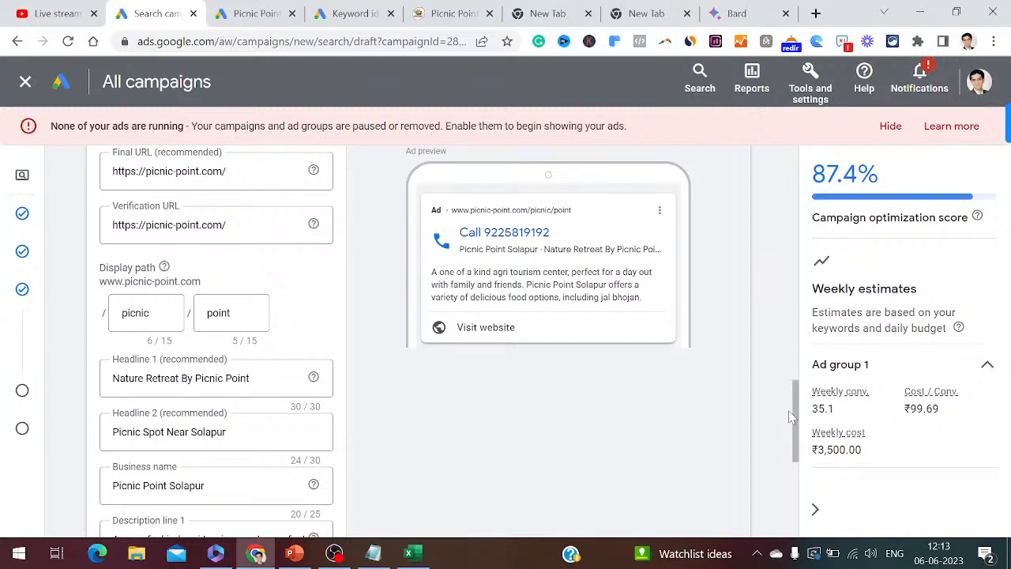
left_click_drag(798, 418, 800, 481)
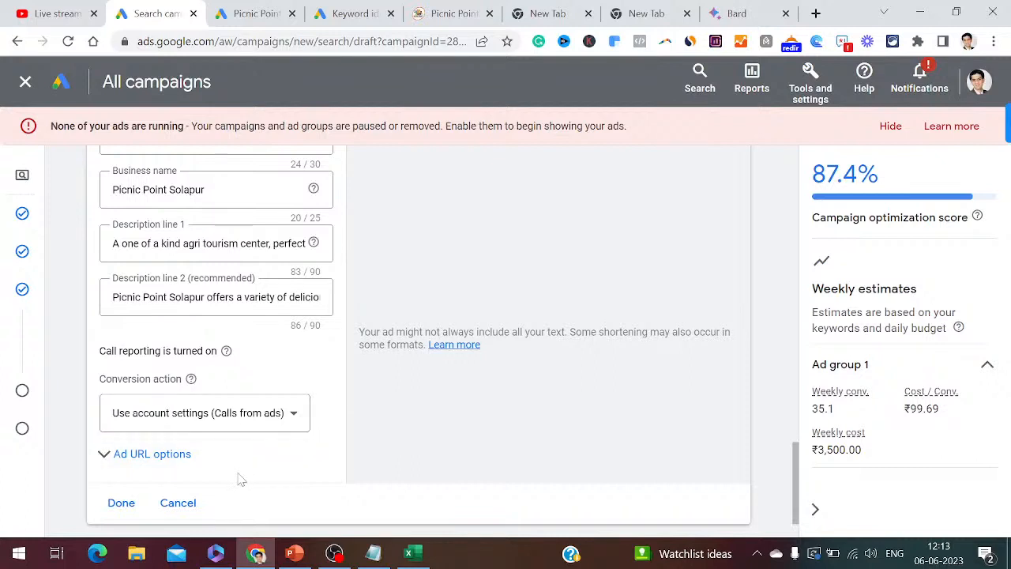
left_click(371, 556)
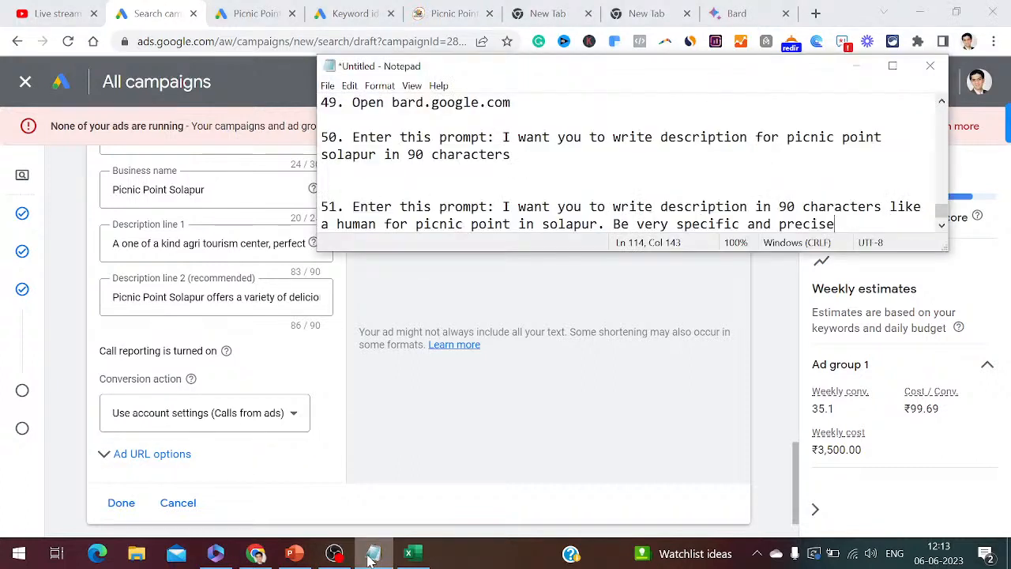
- Note step 52: click Done after entering headlines, descriptions 1 and 2, and business name
key("Return")
key("Return")
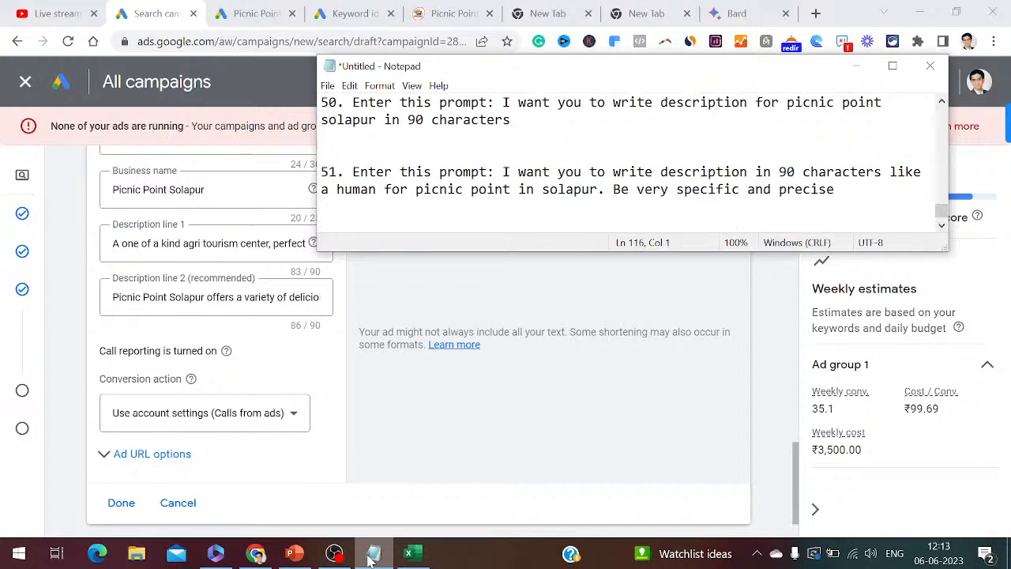
type("52. Once you have entered your headlines, desc")
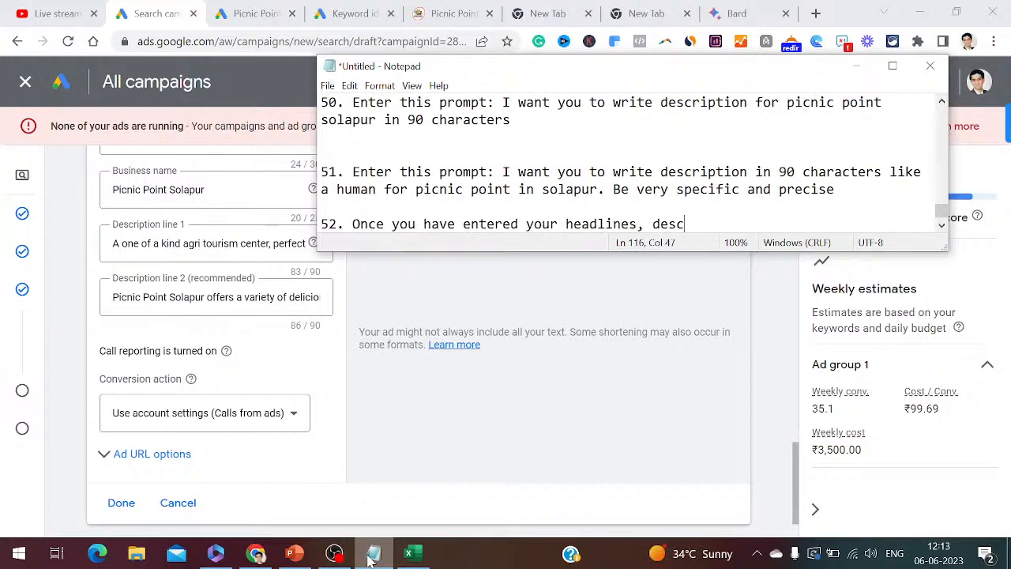
type("ription 1, description 1, descr")
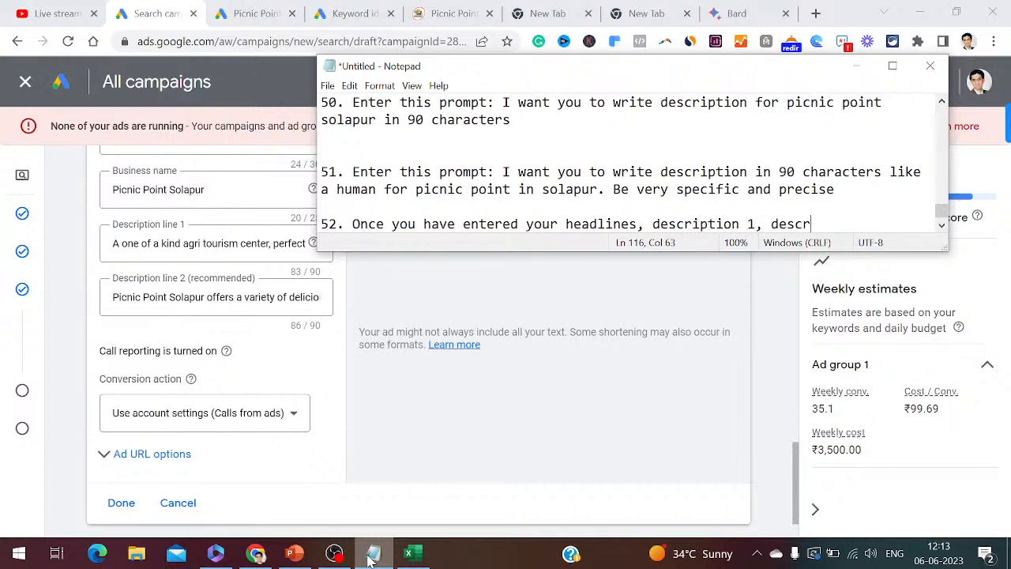
type("iption 2 and ")
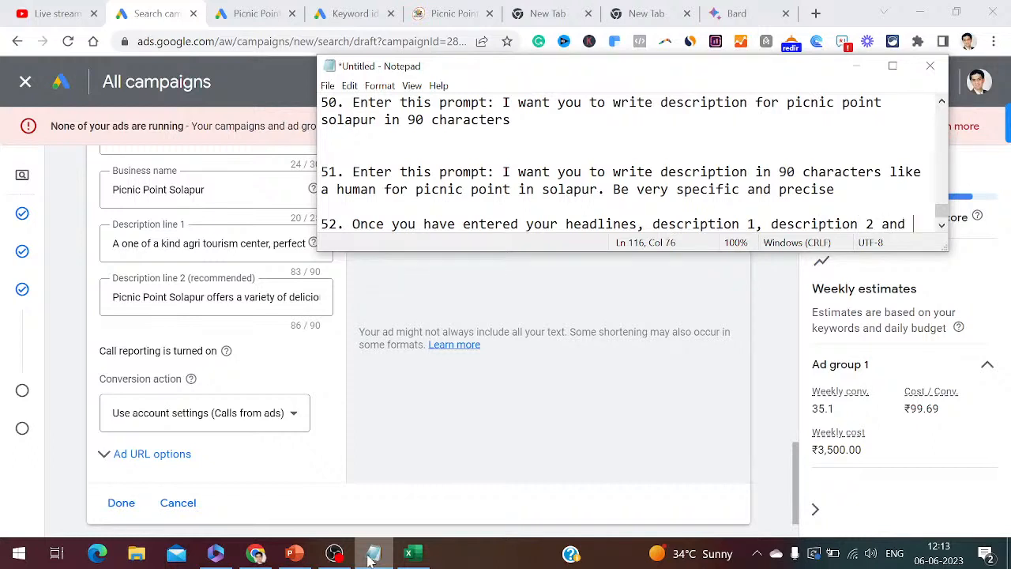
type("business name")
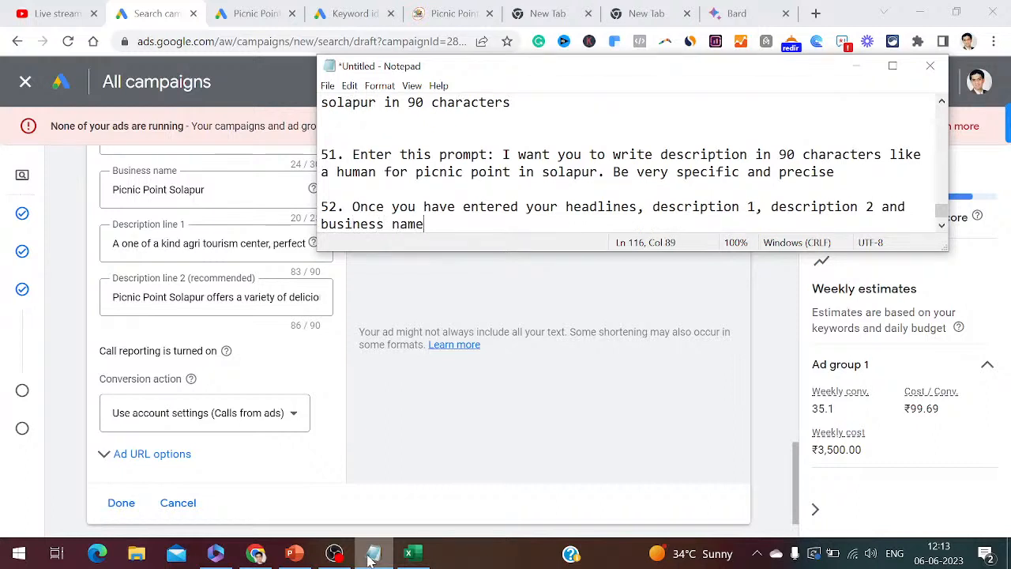
type(" click on done")
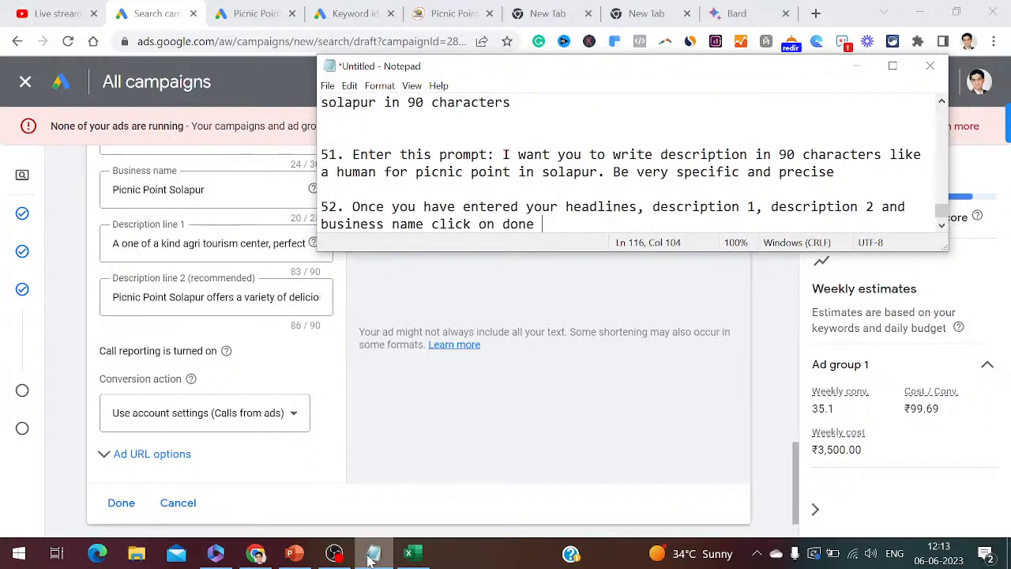
key("Return")
key("Return")
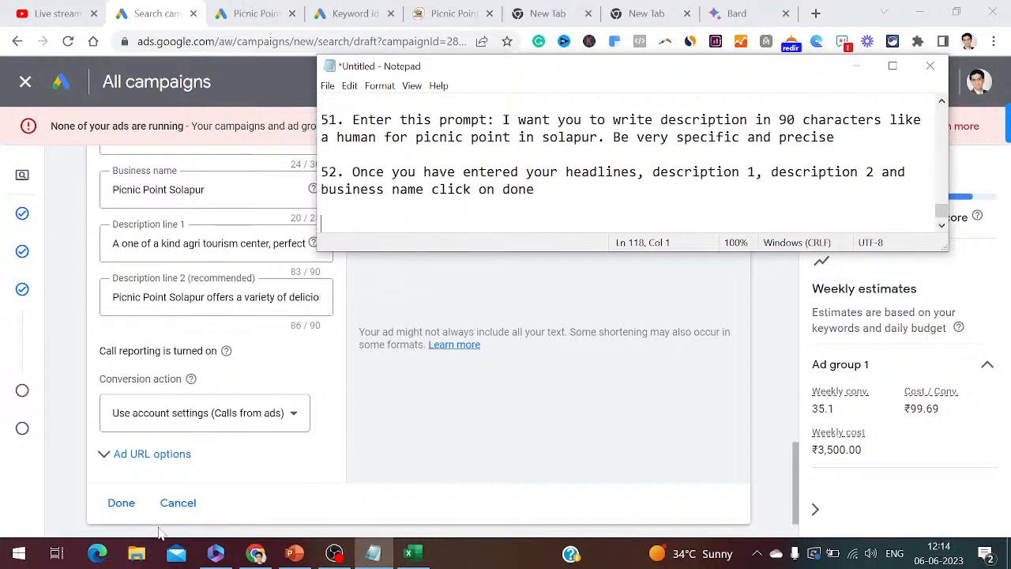
- Save the call ad, note step 53 'Click on Next', and advance to the Budget step
left_click(123, 505)
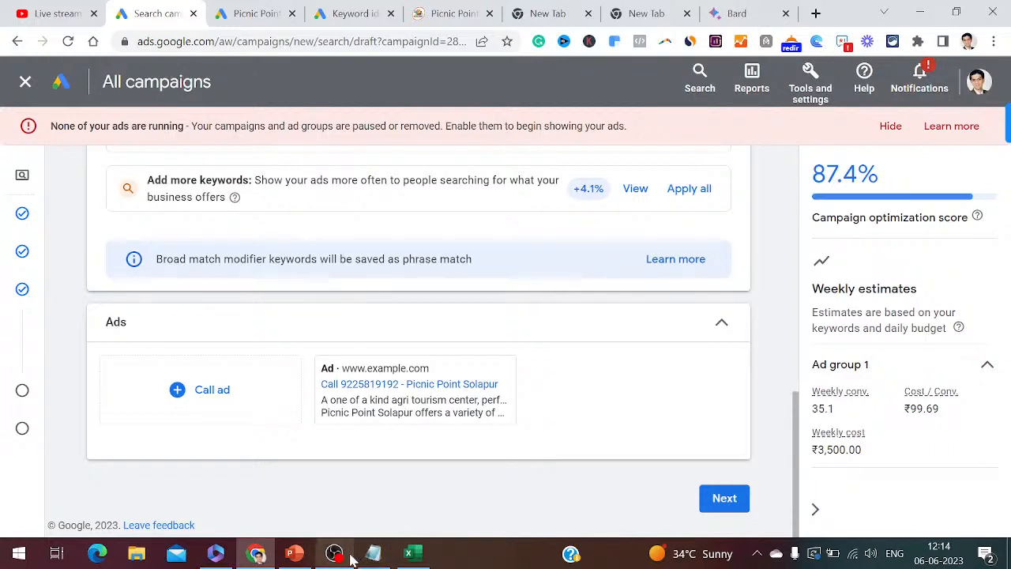
left_click(375, 553)
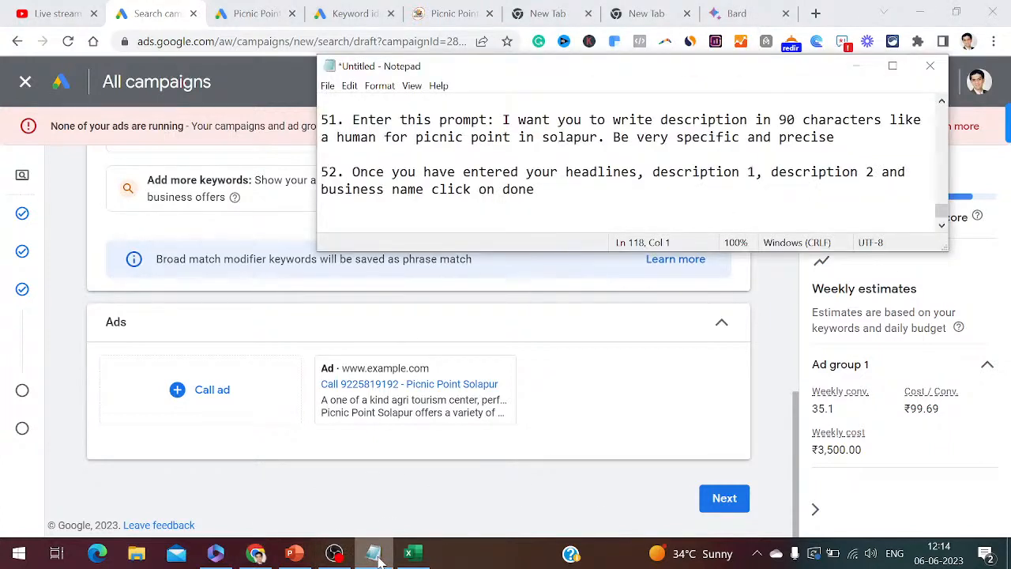
type("53. Click on Next")
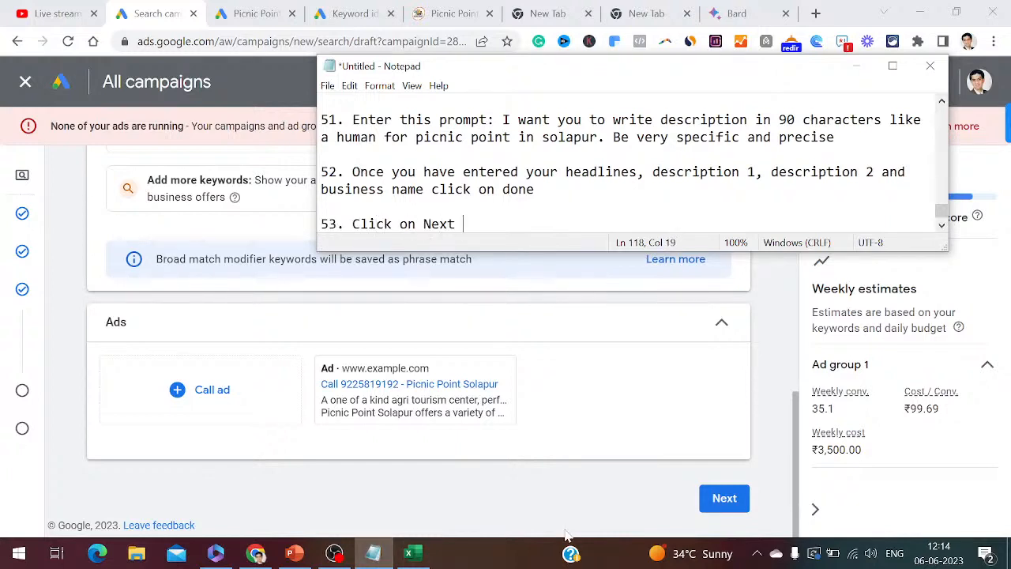
left_click(715, 504)
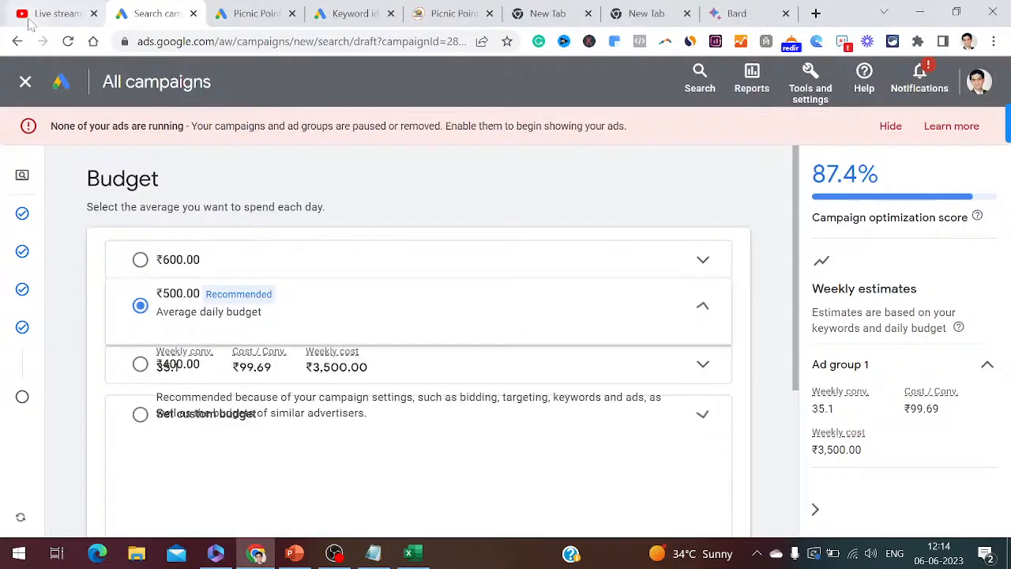
left_click(50, 16)
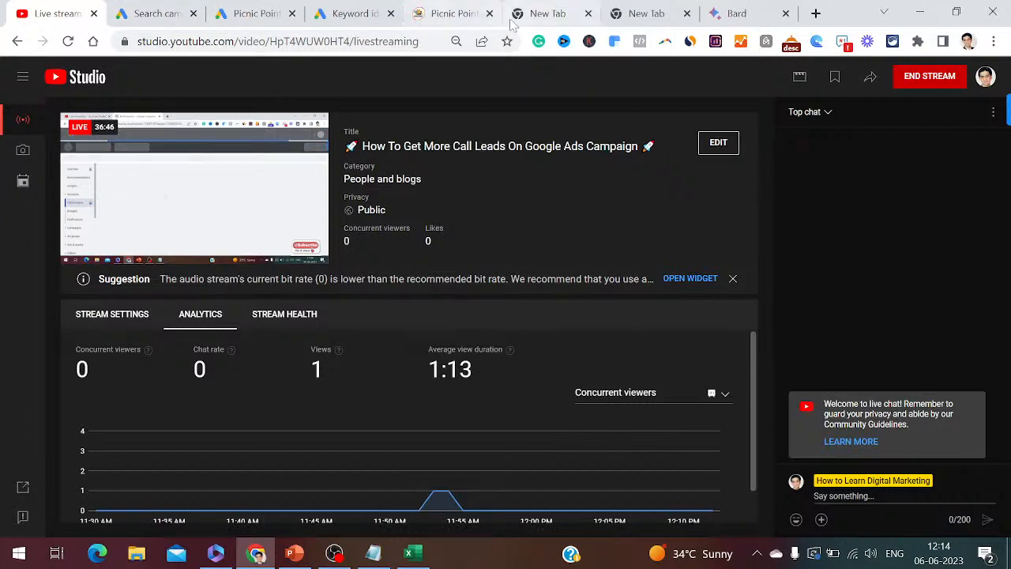
- Return from YouTube Studio to the Google Ads campaign's Budget step
left_click(158, 13)
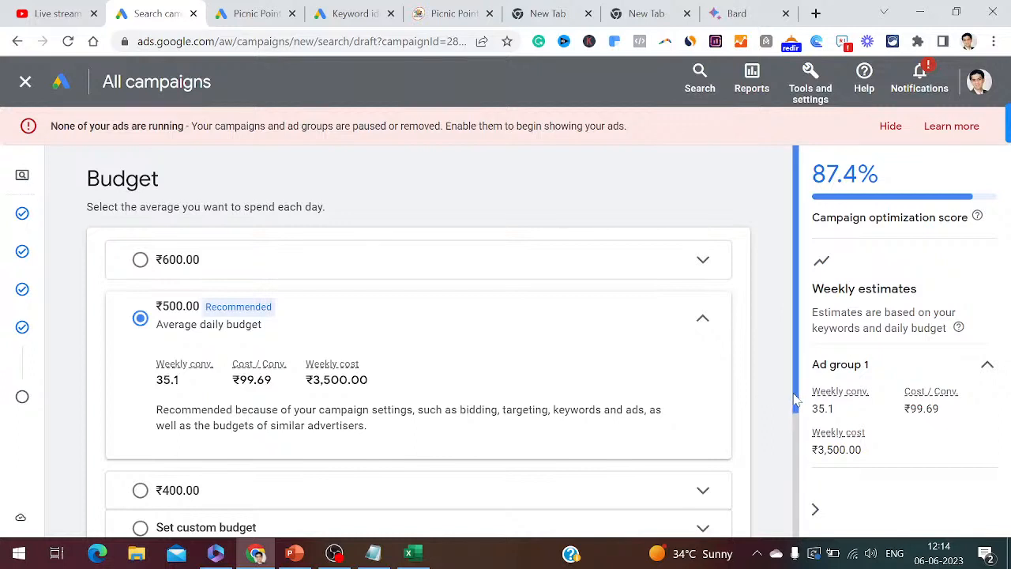
- Note step 54 'Select your daily budget' and keep the recommended ₹500.00 daily budget
left_click(374, 555)
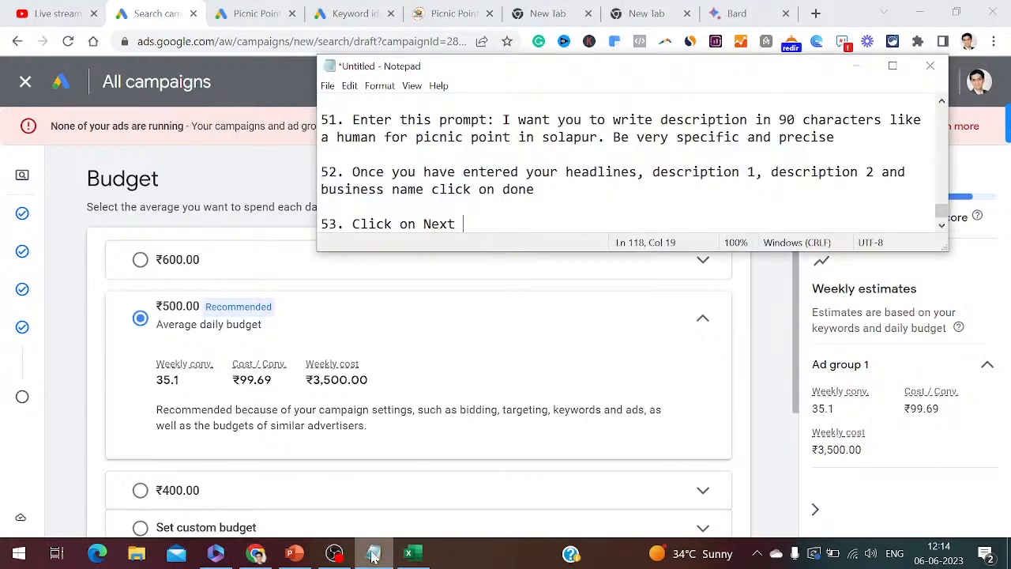
key("Return")
key("Return")
type("54")
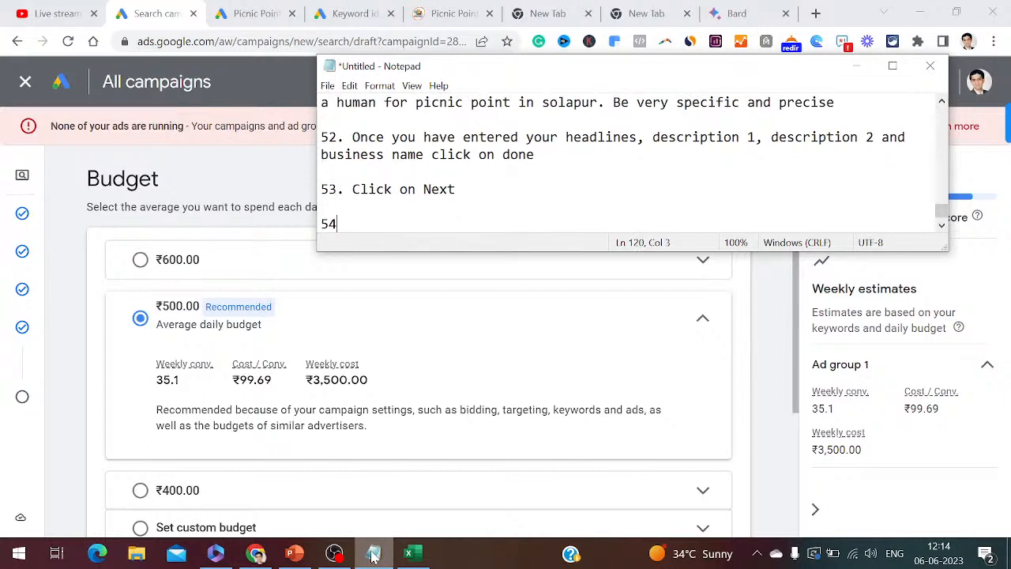
type(". Select your dail")
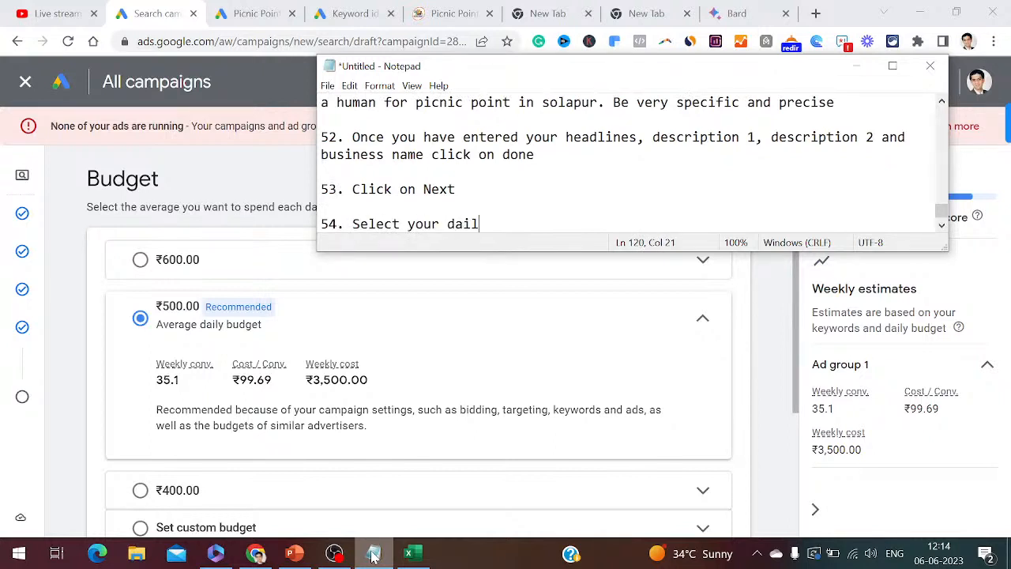
type("y budget")
key("Return")
key("Return")
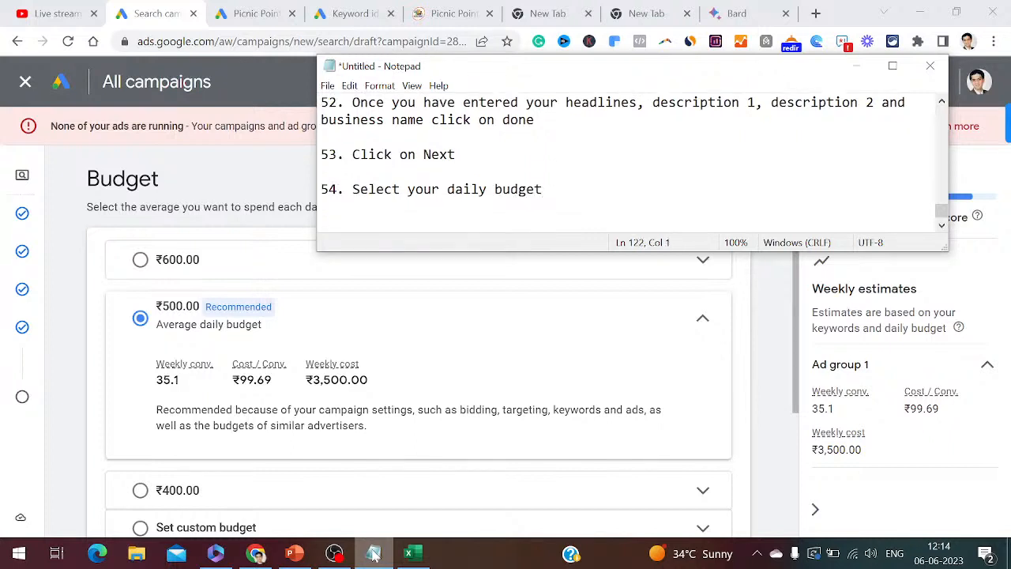
left_click_drag(799, 401, 792, 440)
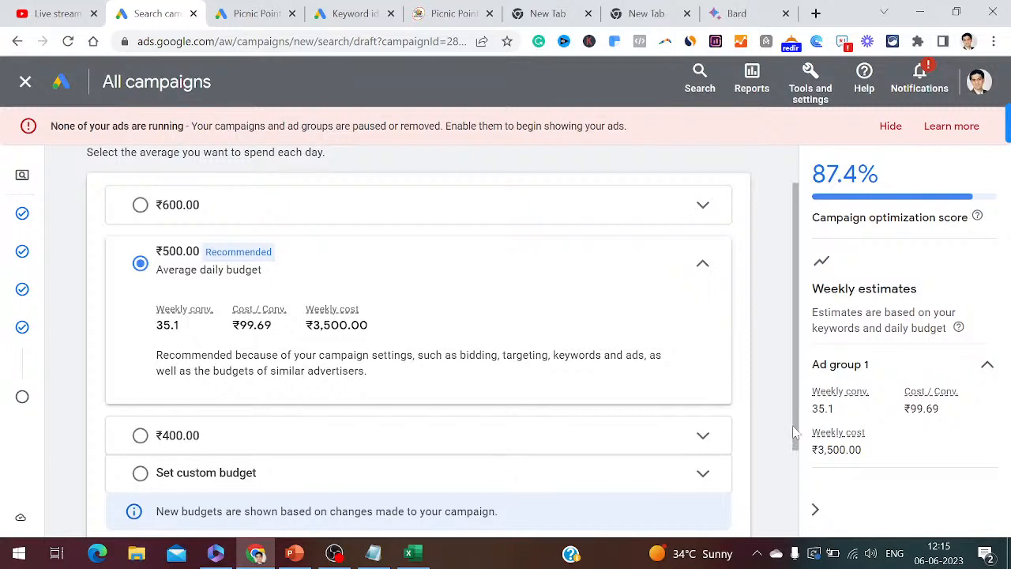
left_click_drag(798, 430, 804, 516)
- Advance to the campaign review and note steps 55 'Click on Next' and 56 'Your campaign is ready to publish'
left_click(719, 505)
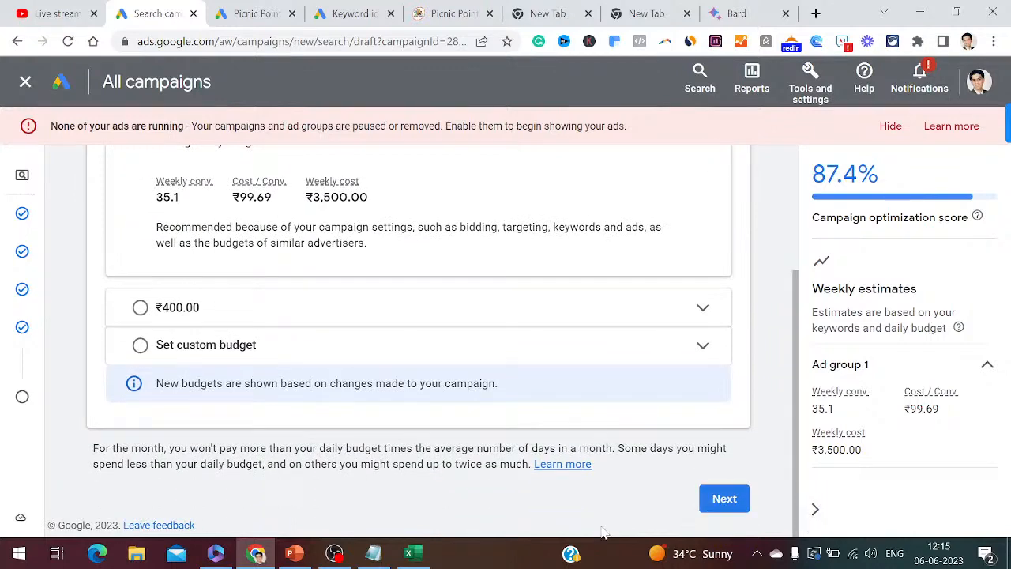
left_click(366, 558)
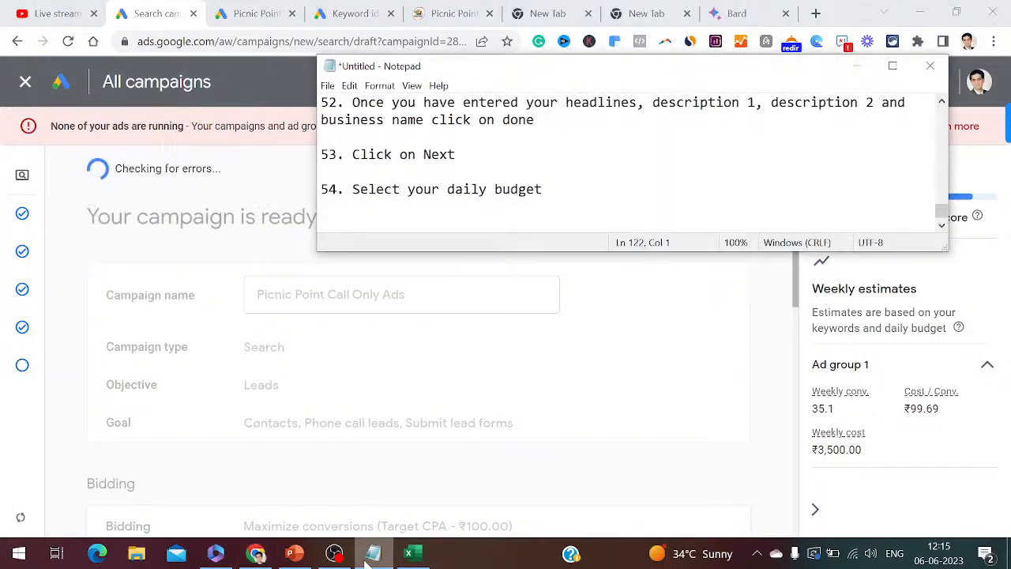
type("55. Click on Next")
key("Return")
key("Return")
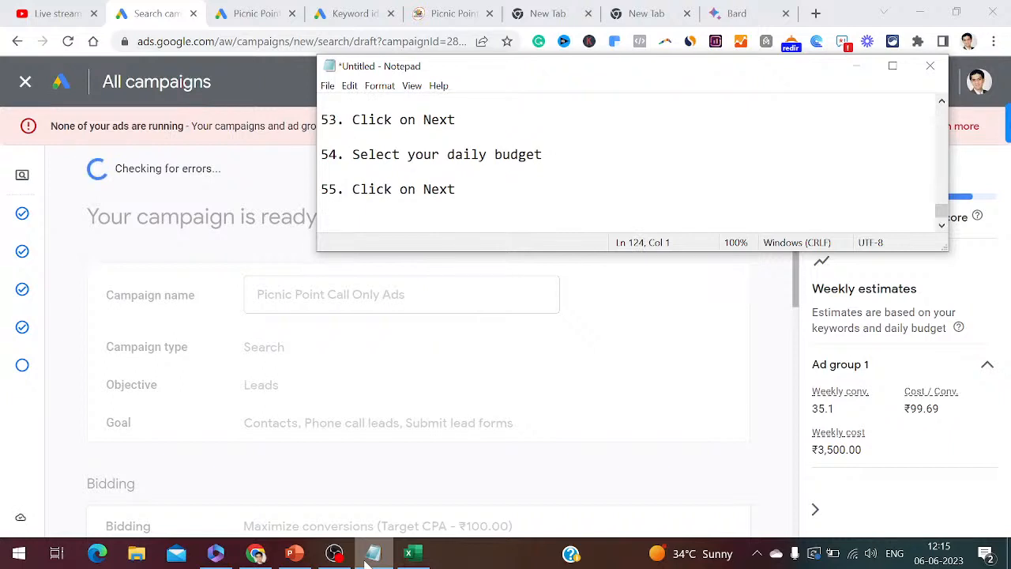
type("56. ")
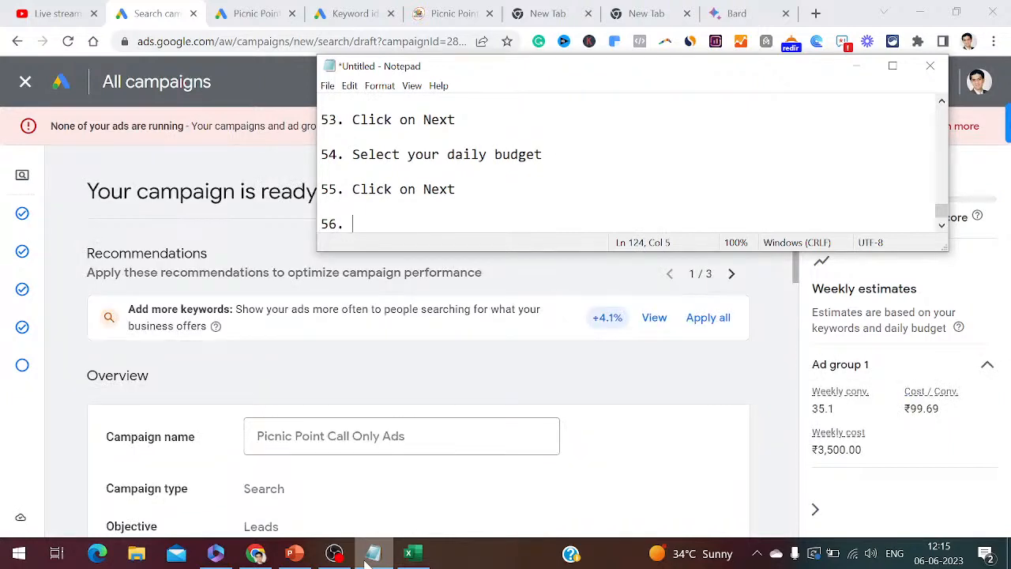
type("Your campaign is ready to publish")
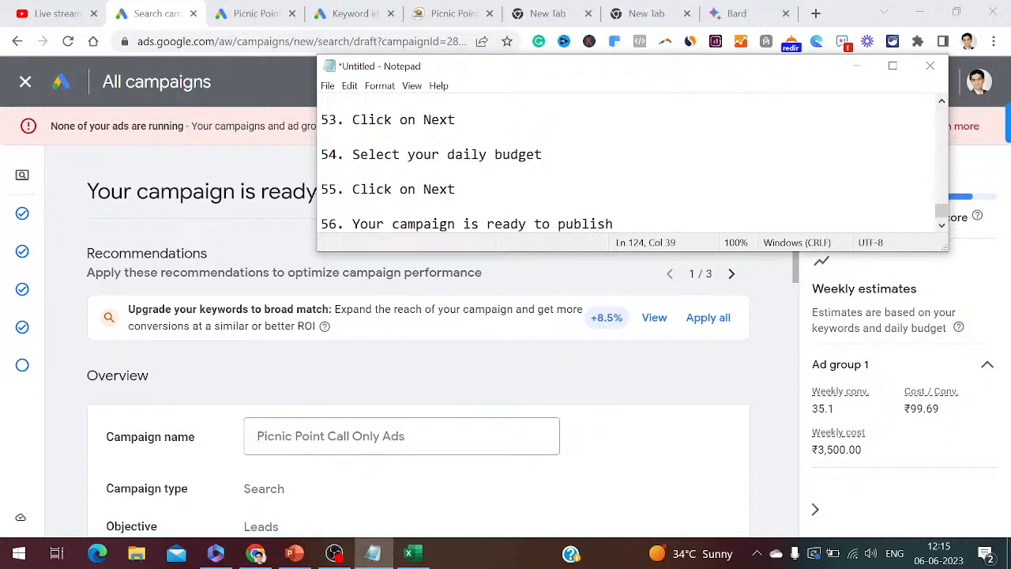
- Reveal the campaign review, then show slide 6 of the call-leads PowerPoint deck
left_click(856, 66)
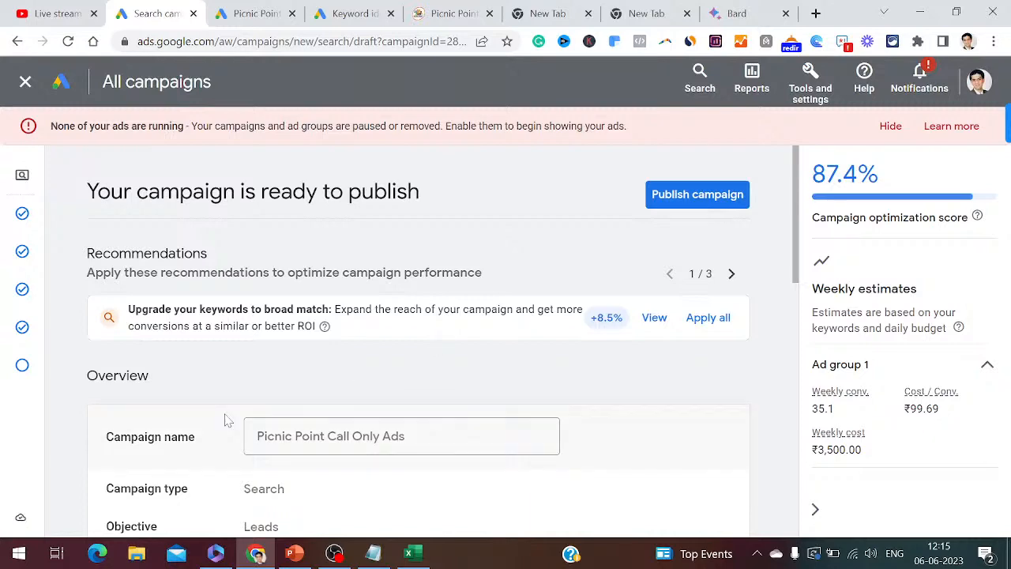
left_click(296, 555)
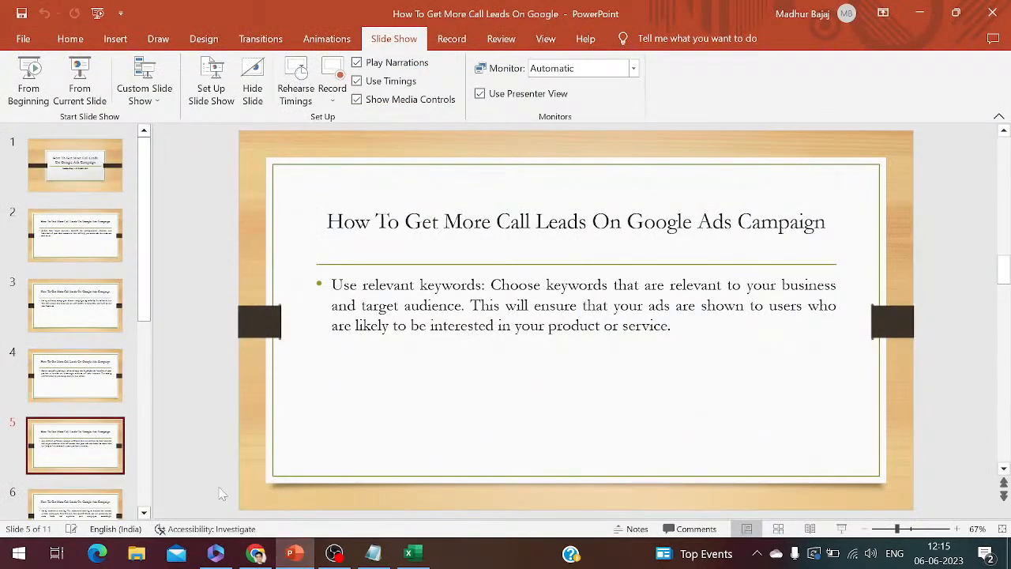
left_click(95, 496)
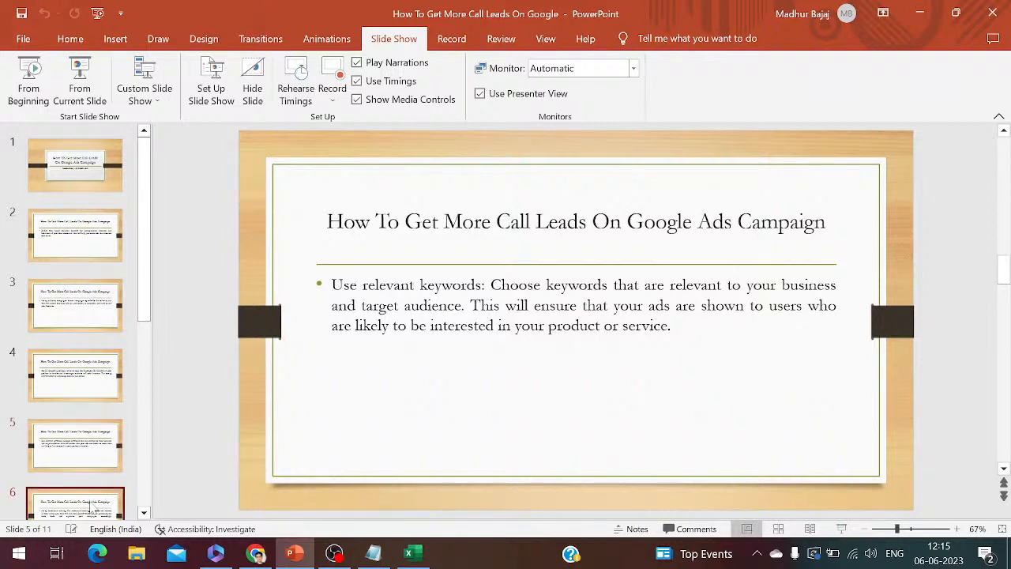
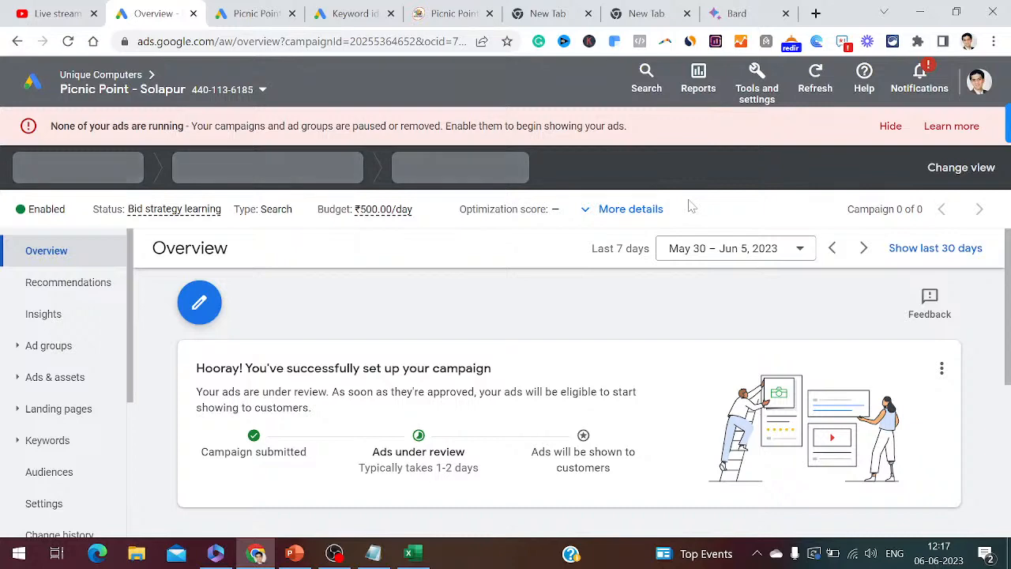
- Scroll down the published campaign's overview, which shows ads under review at ₹500.00/day
scroll(691, 203, "down", 1)
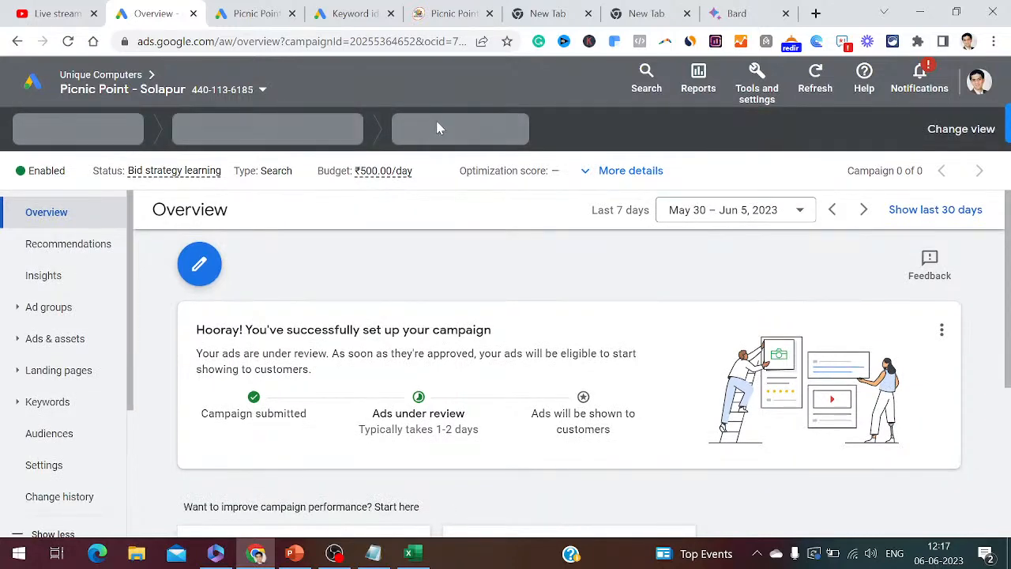
- Switch to the Audience manager data segments tab and glance at the new segment type list
left_click(267, 10)
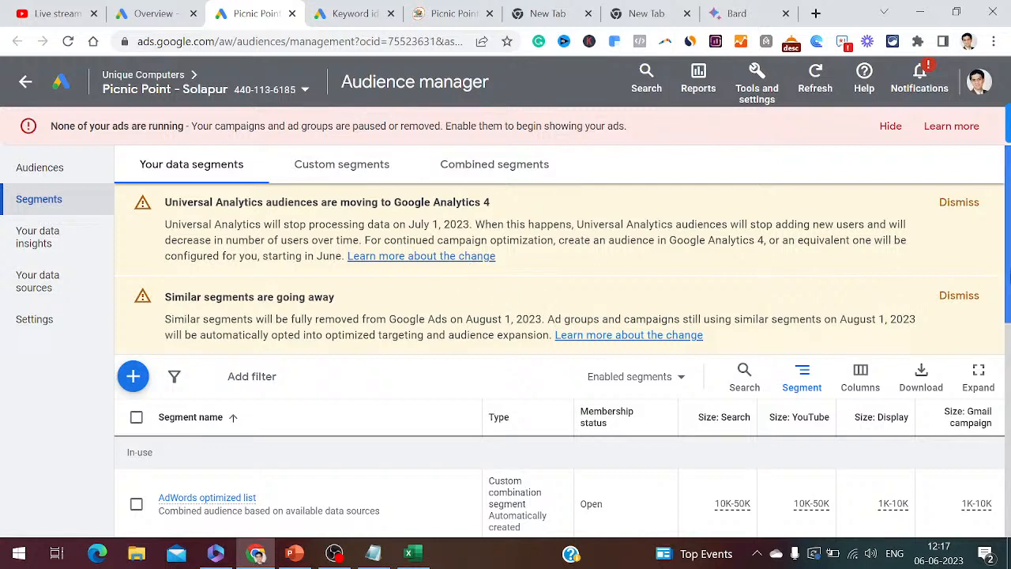
left_click(130, 390)
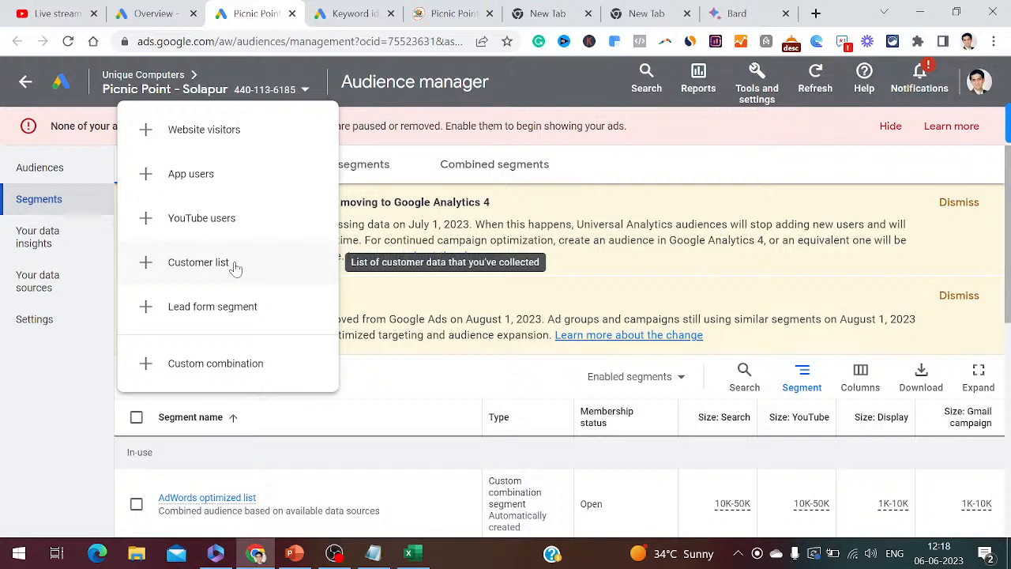
left_click(389, 376)
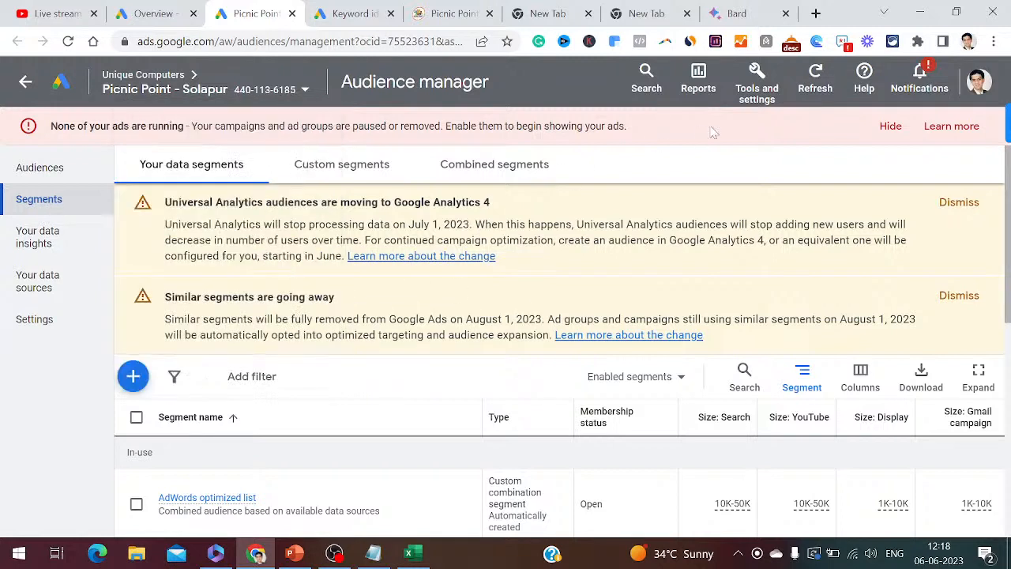
- Show the account tools menu and log steps 57 and 58 about Tools and Measurement in the notes
left_click(763, 104)
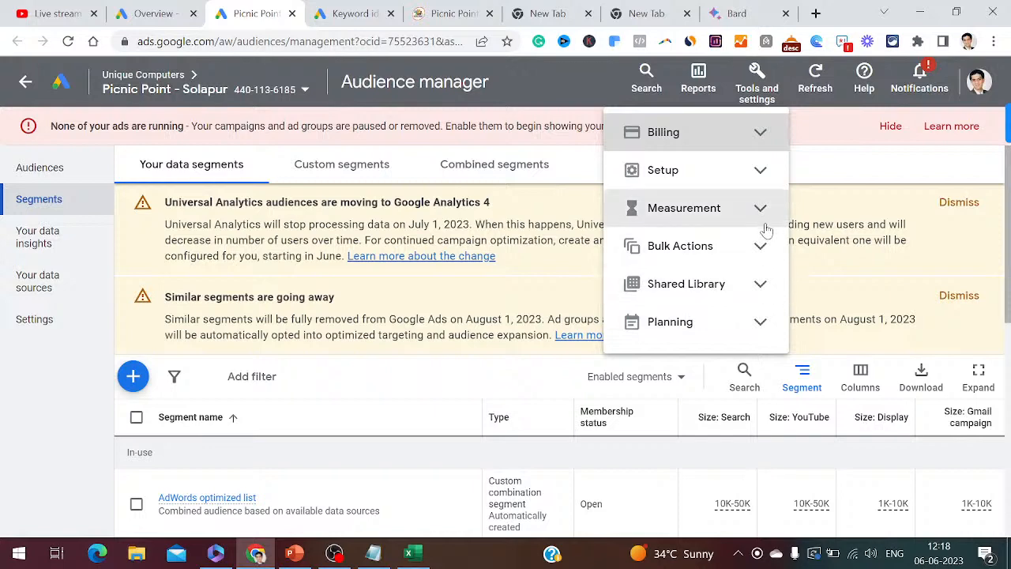
left_click(373, 553)
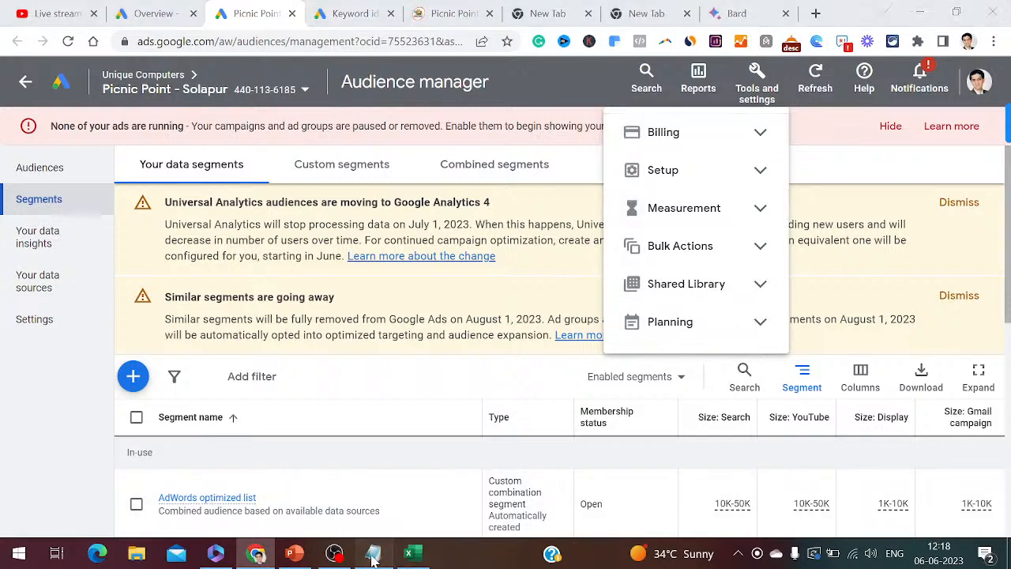
key("Return")
key("Return")
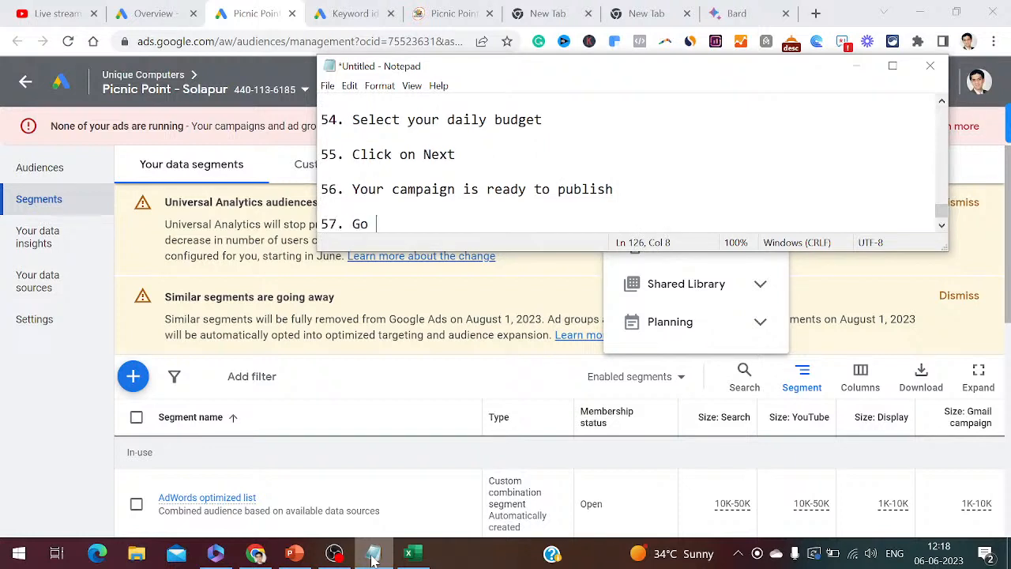
type("57. Go back to too")
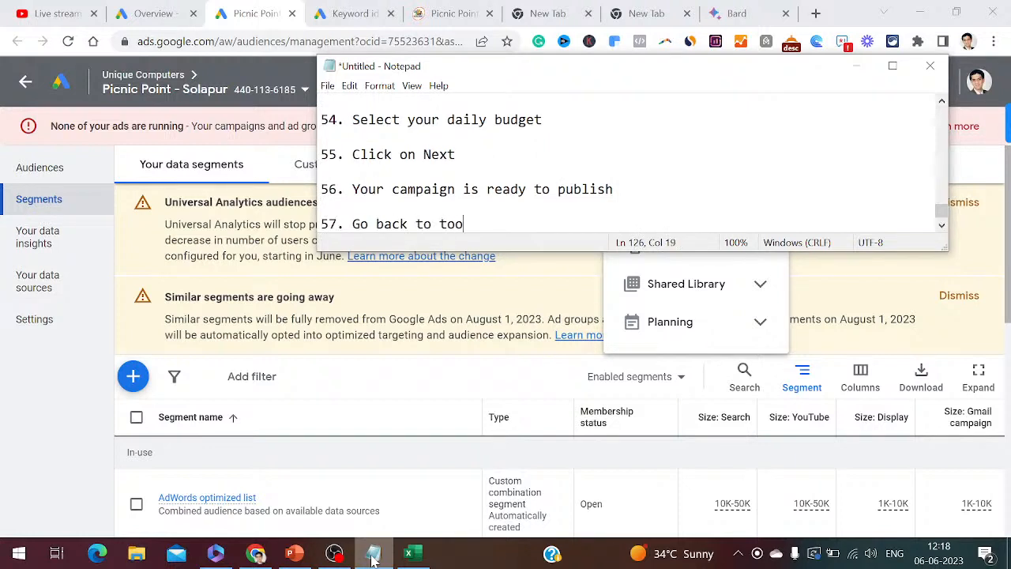
type("ls and setting")
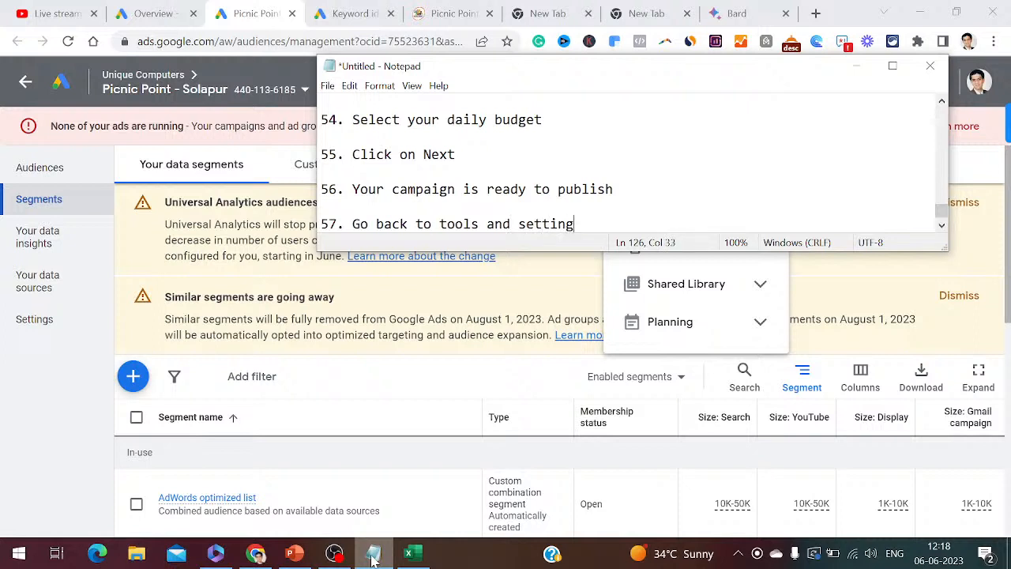
type("s")
key("Return")
key("Return")
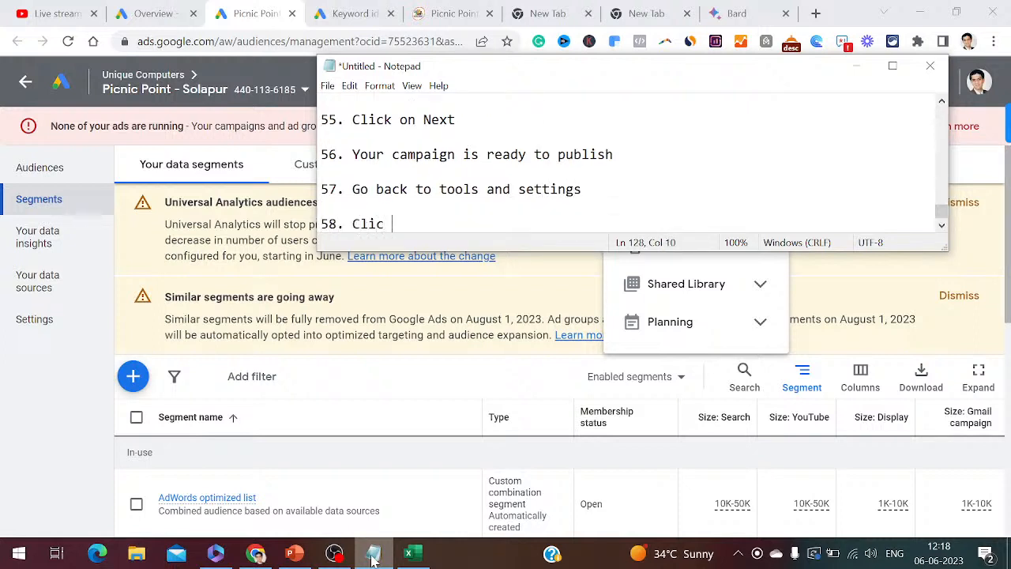
type("58. Click on Measurement")
key("Return")
key("Return")
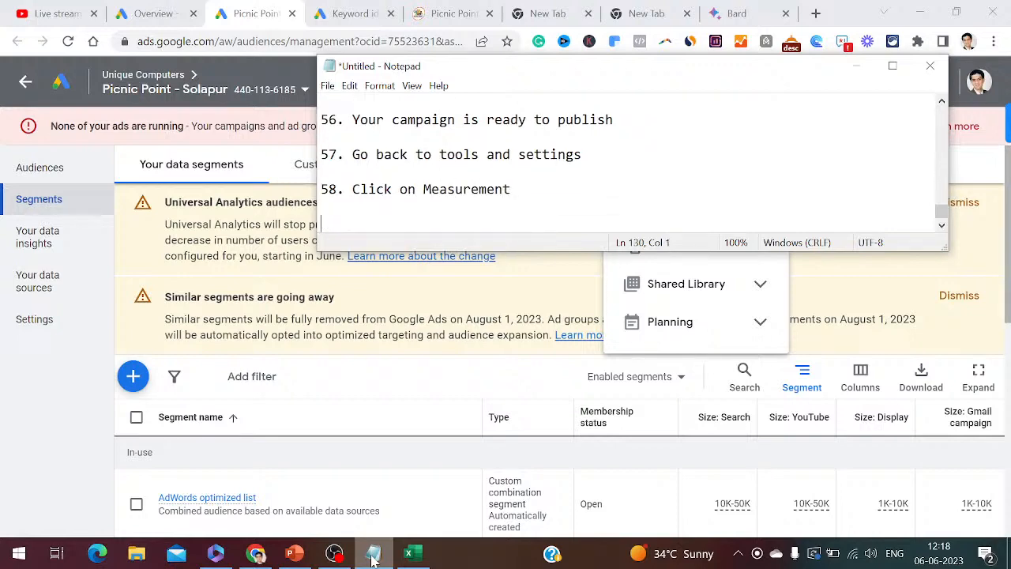
- Open the Conversions page under Measurement
left_click(857, 66)
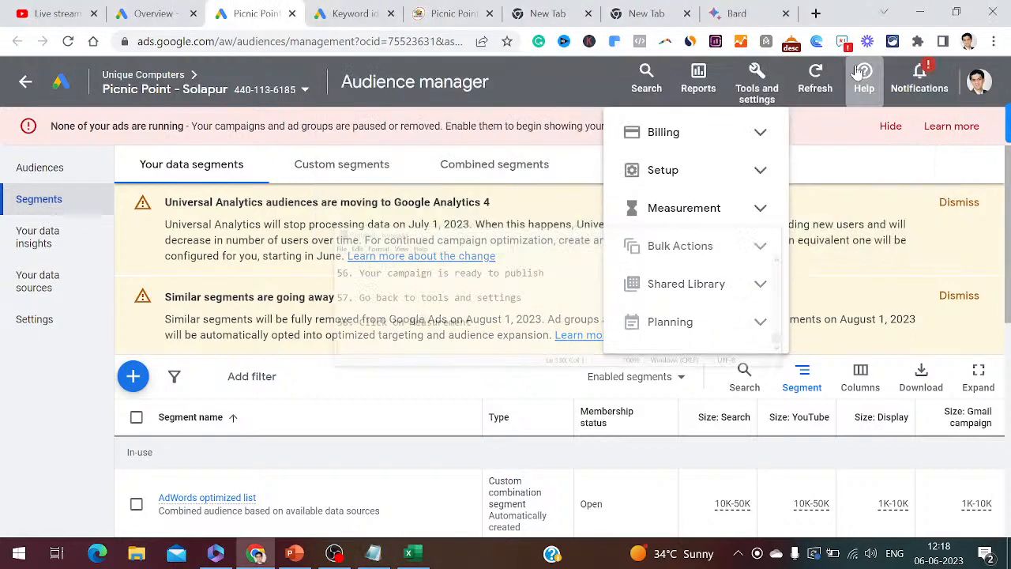
left_click(757, 210)
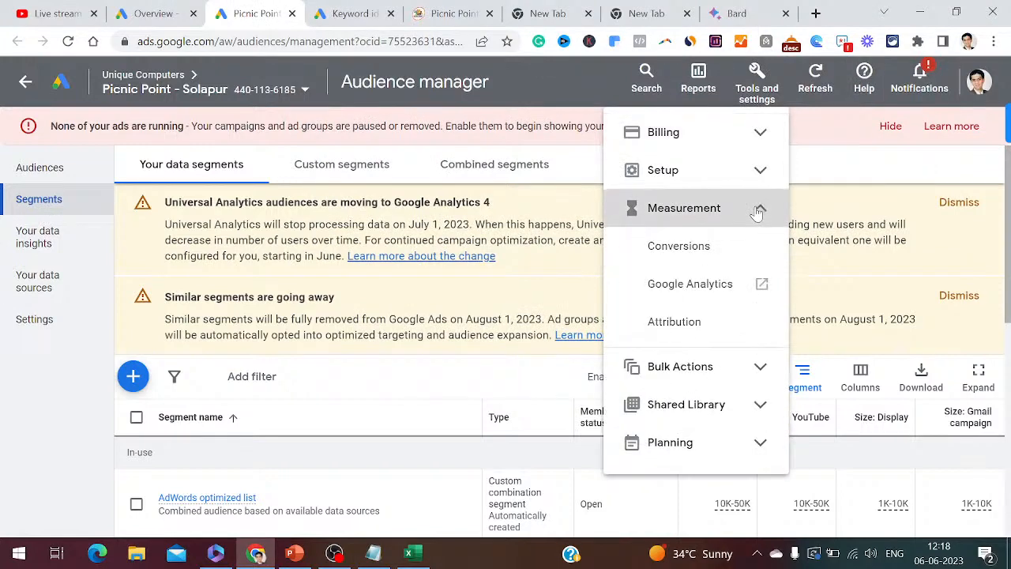
left_click(684, 246)
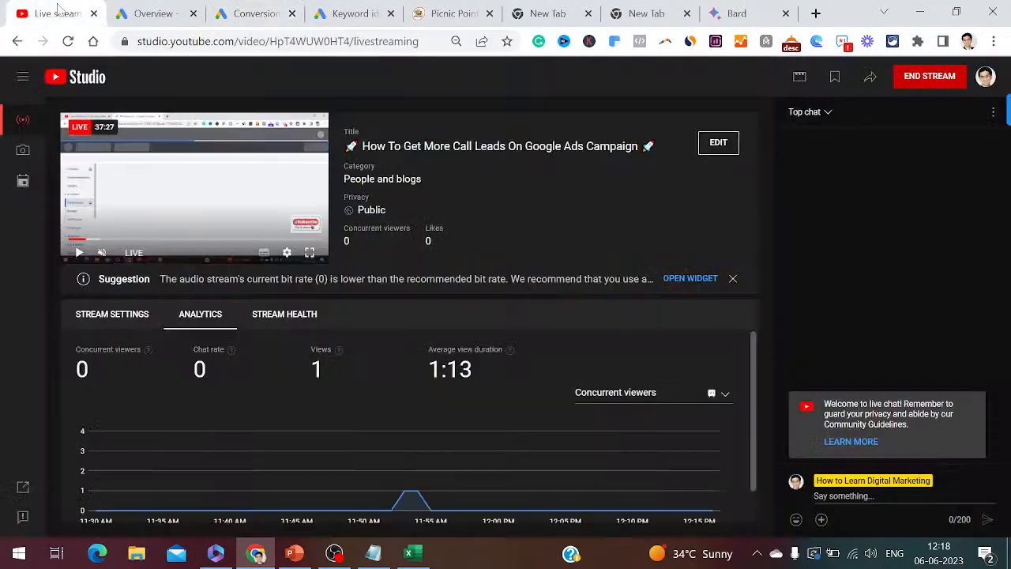
- Bring up the YouTube Studio live stream dashboard and log step 59 'Click on conversions'
left_click(56, 11)
left_click(373, 553)
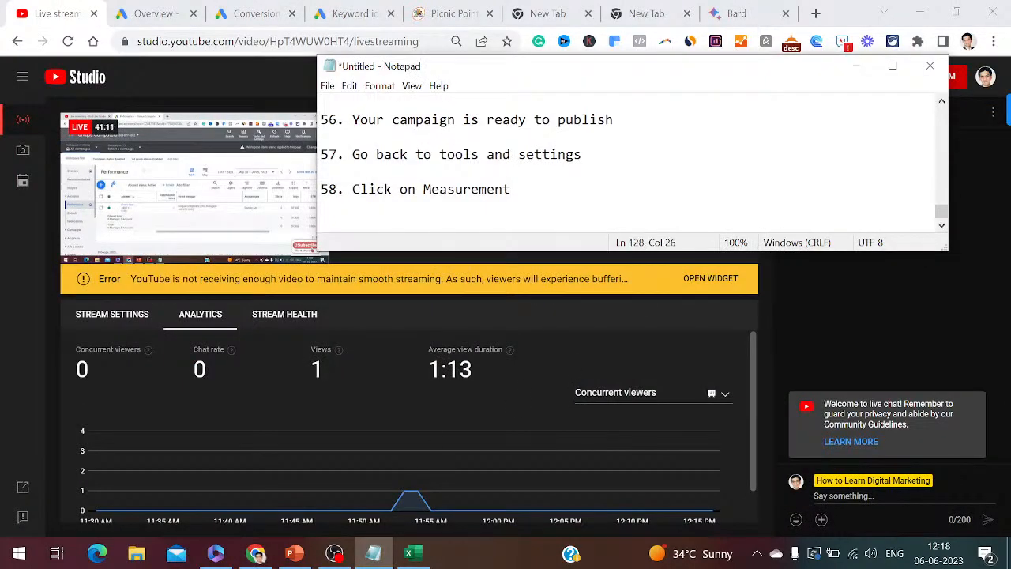
key("Return")
key("Return")
type("59. Click on")
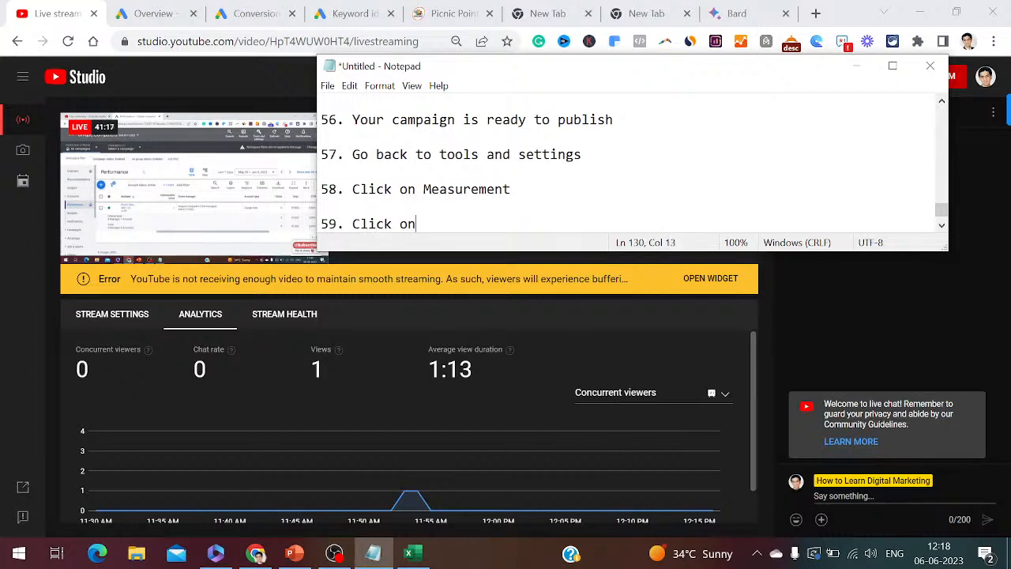
type(" conversions")
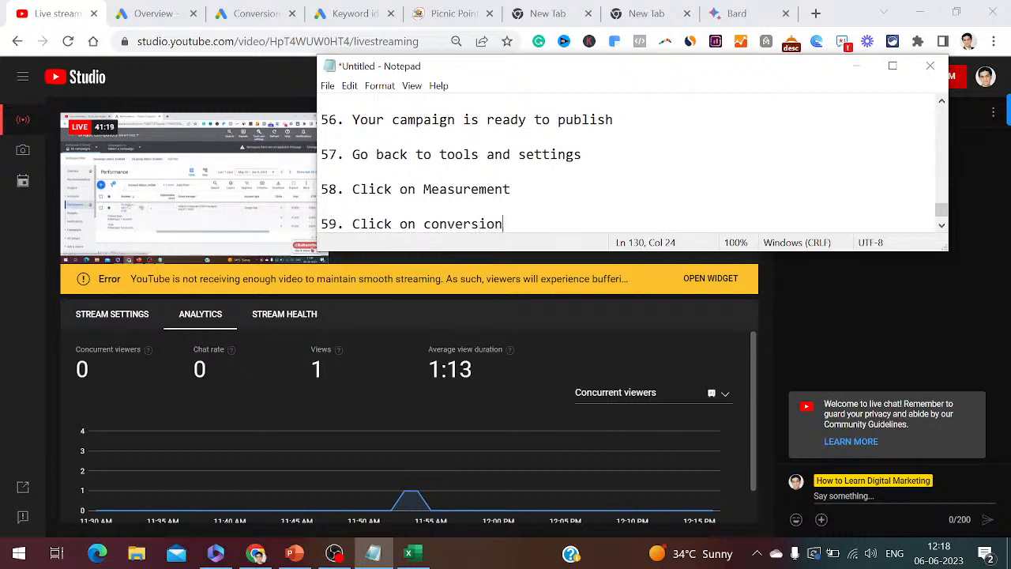
key("Return")
key("Return")
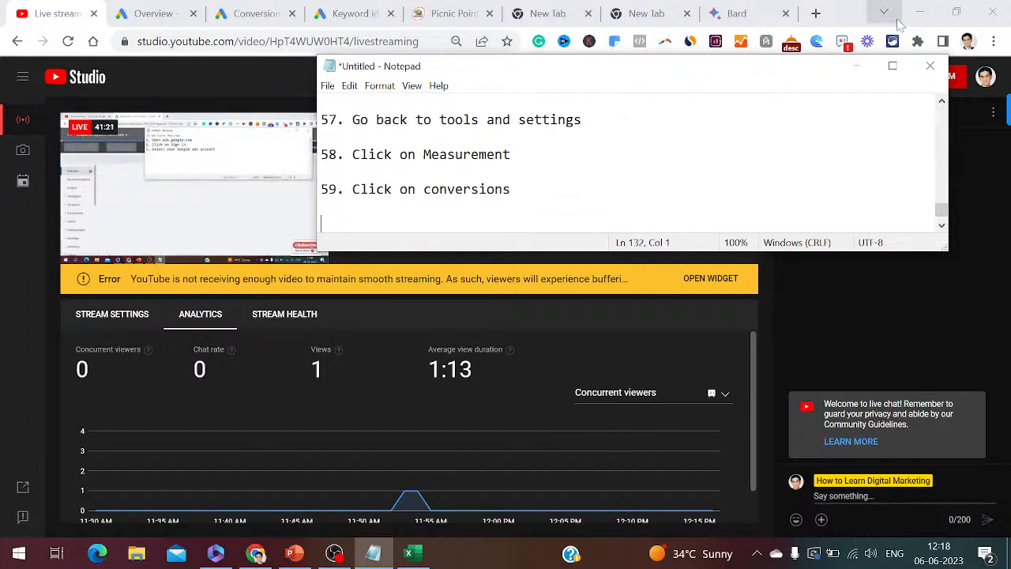
left_click(860, 69)
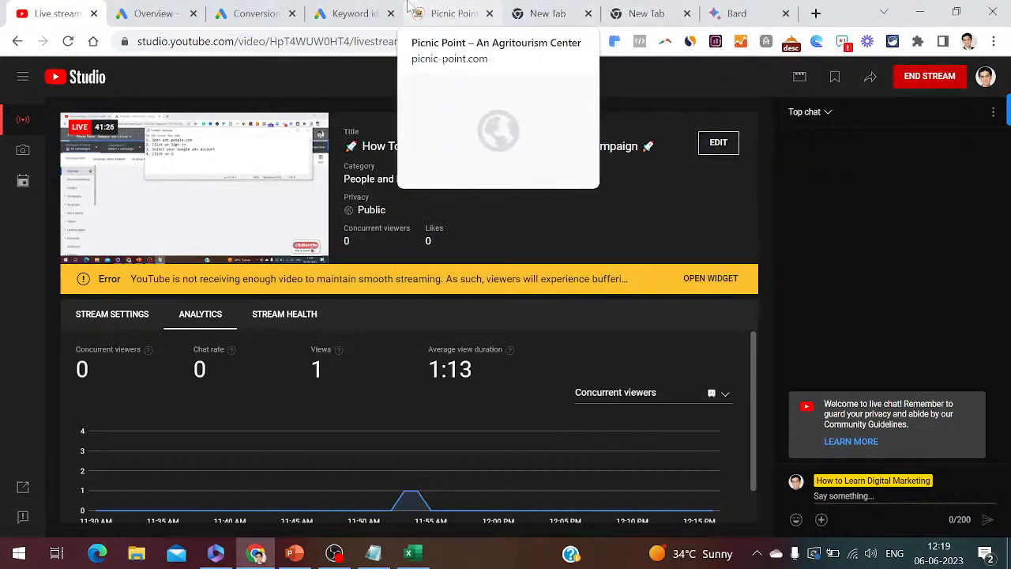
- Log step 60 and start a new conversion action from the Conversions page
left_click(256, 11)
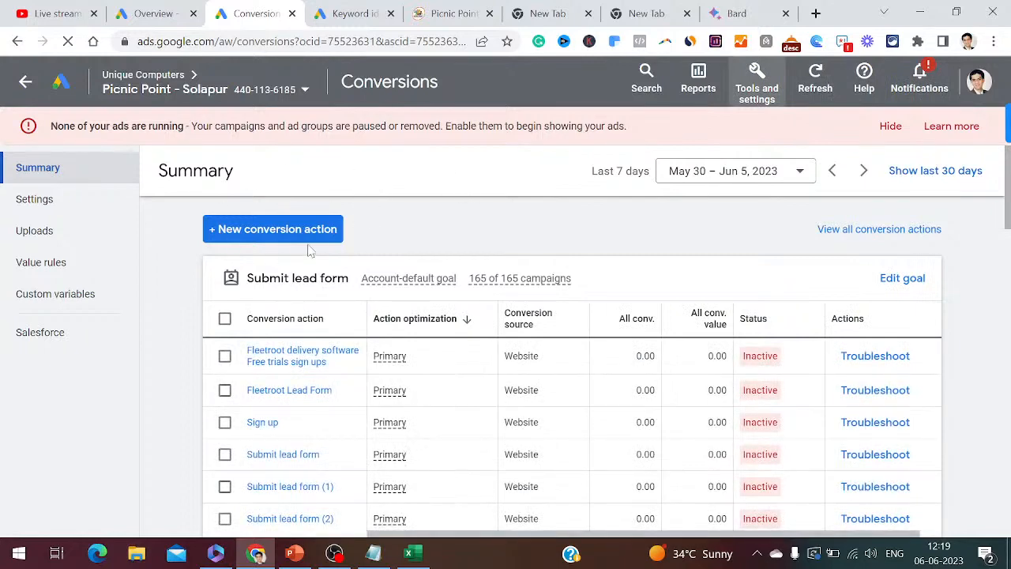
left_click(384, 557)
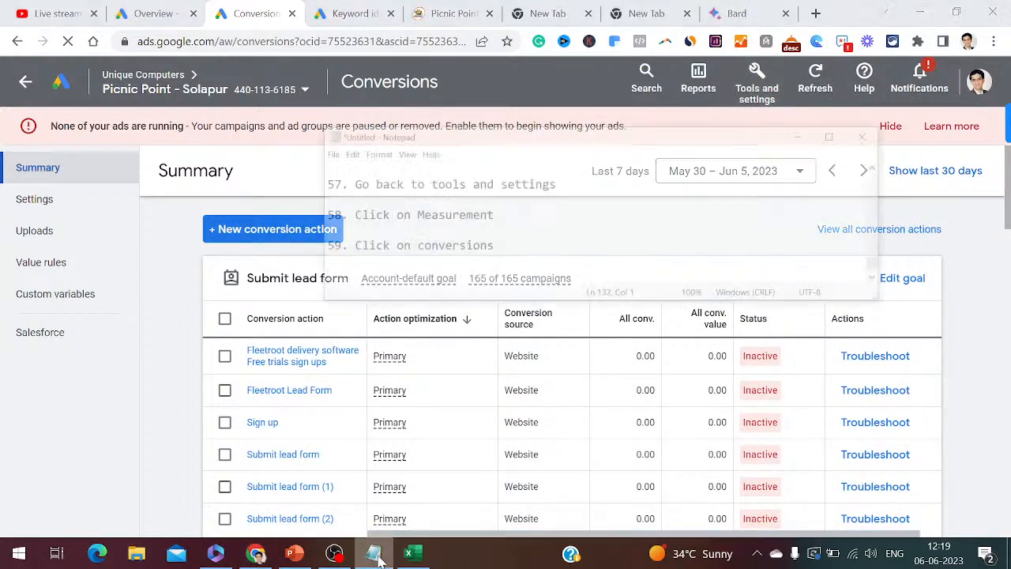
type("60")
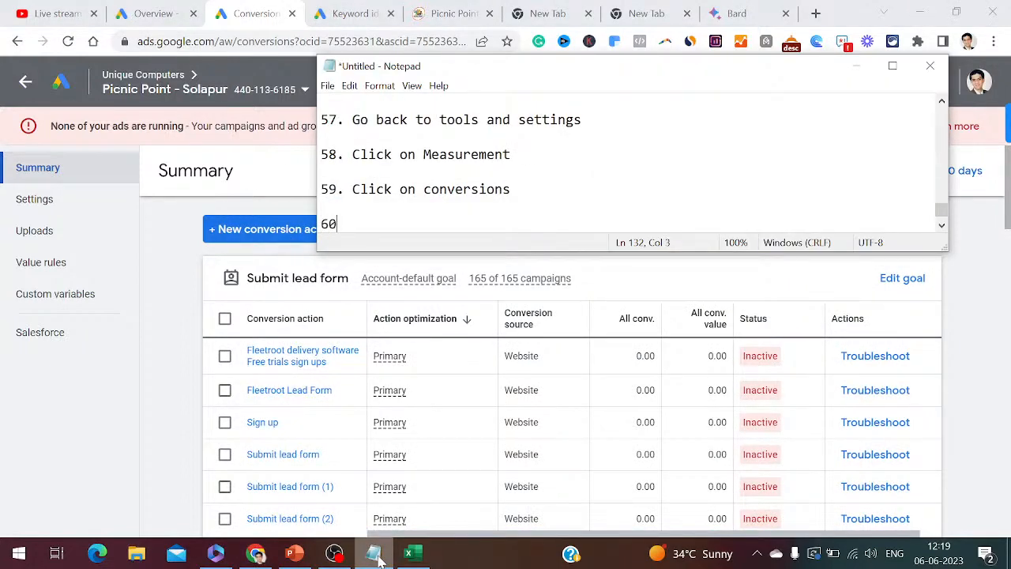
type(". Click on + New")
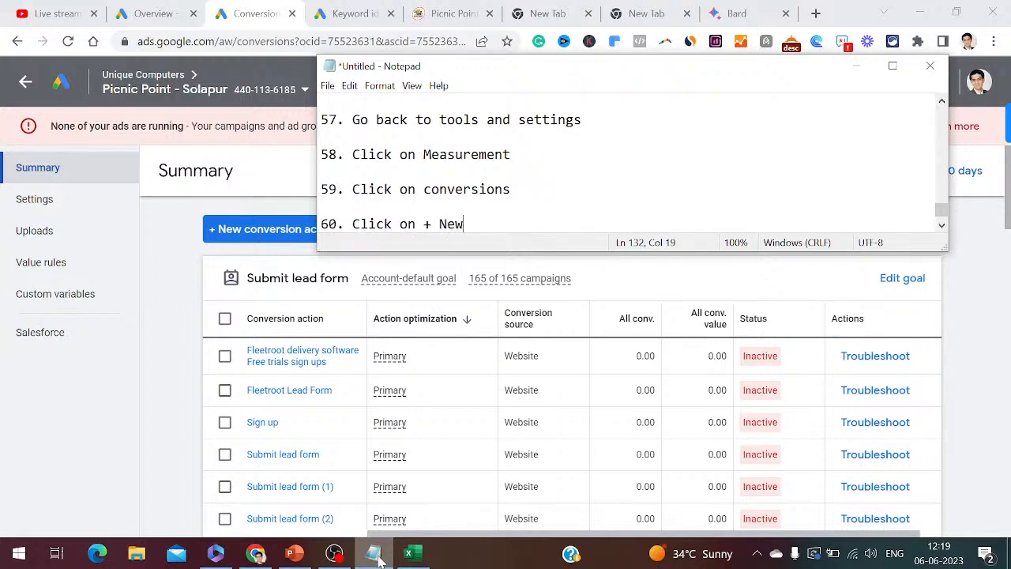
type(" conversion")
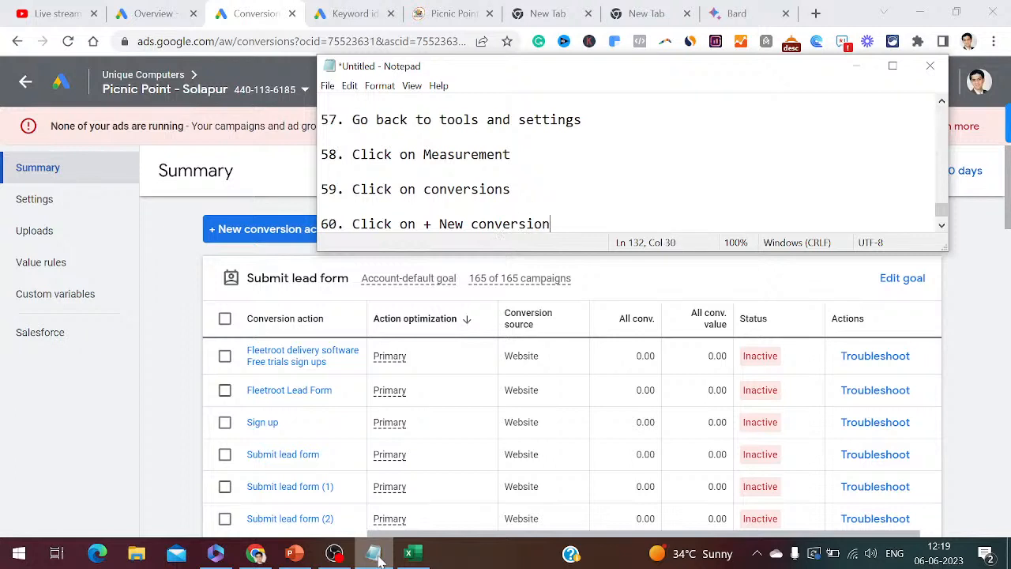
type(" action")
key("Return")
key("Return")
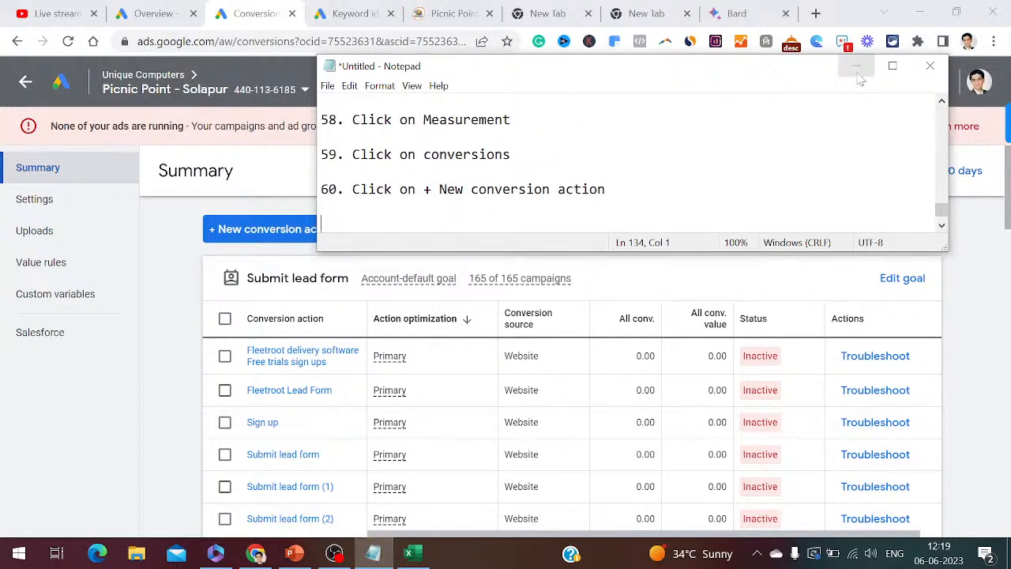
left_click(858, 68)
left_click(308, 229)
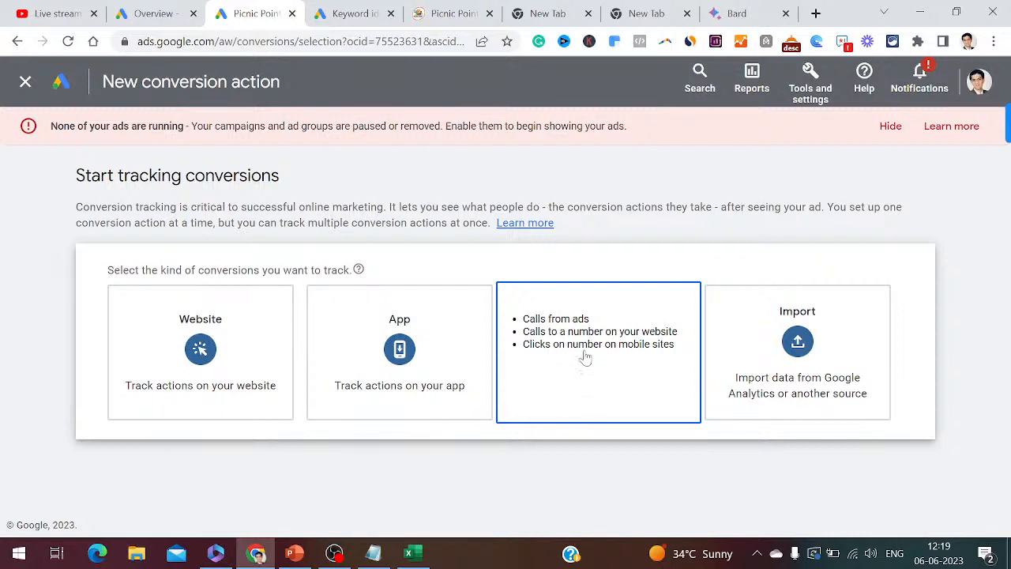
left_click(625, 369)
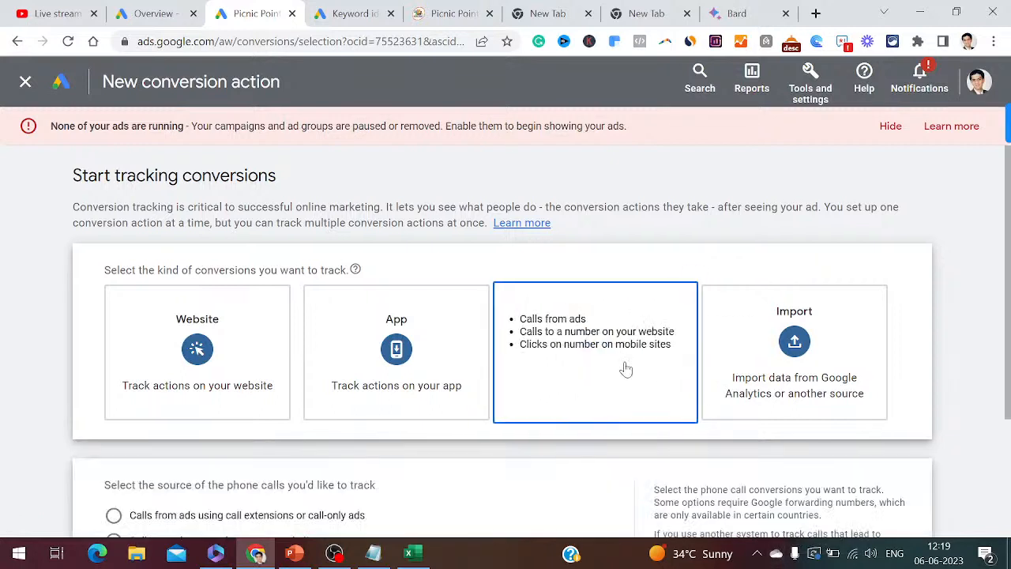
left_click(373, 555)
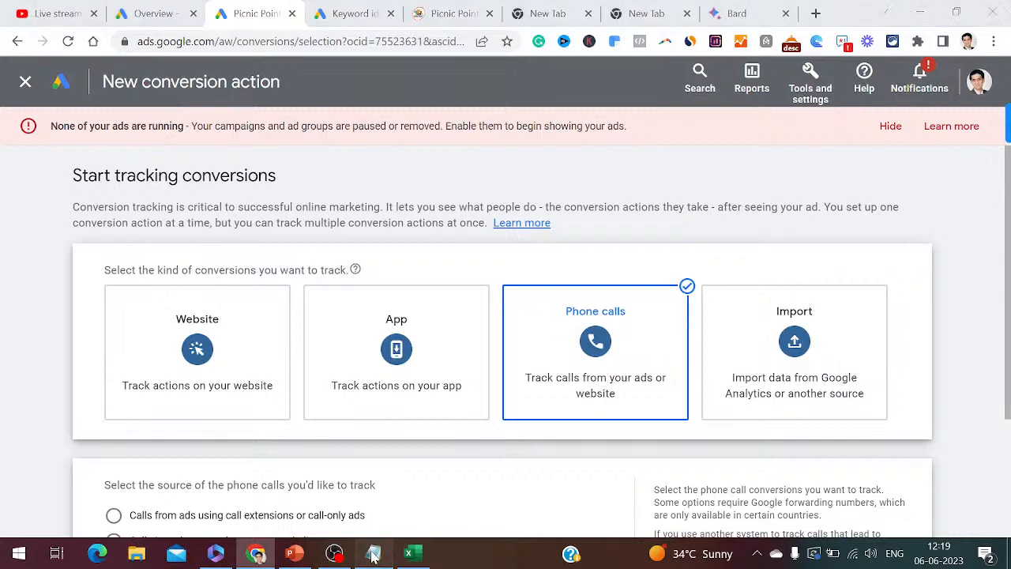
type("6")
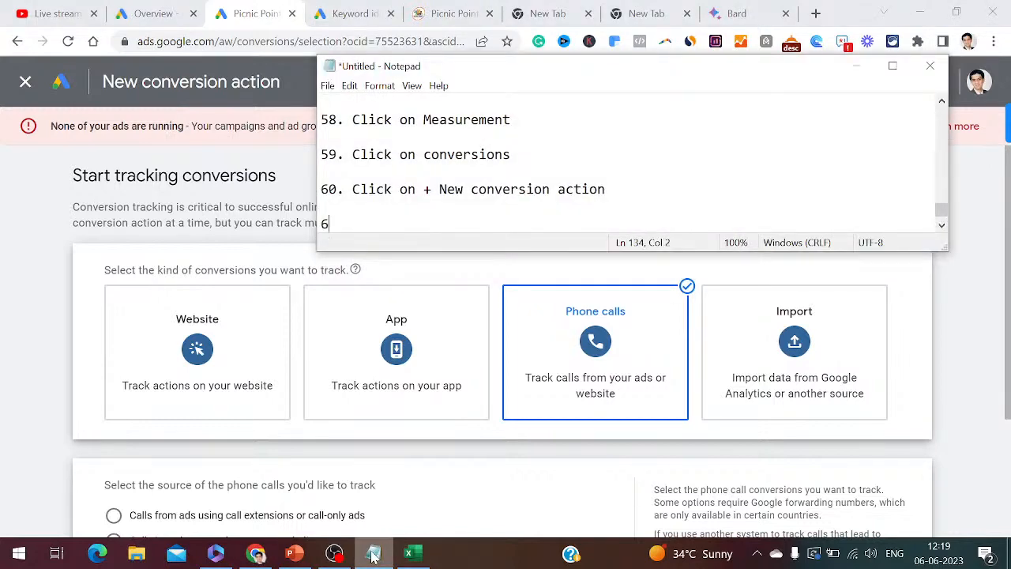
type("1. Click on phone calls")
left_click(374, 556)
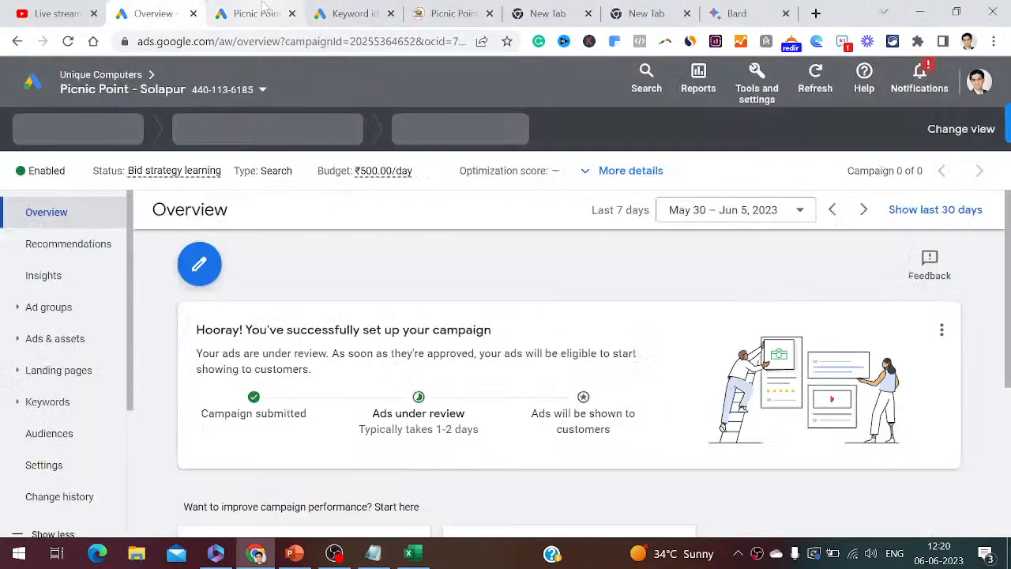
scroll(595, 269, "down", 1)
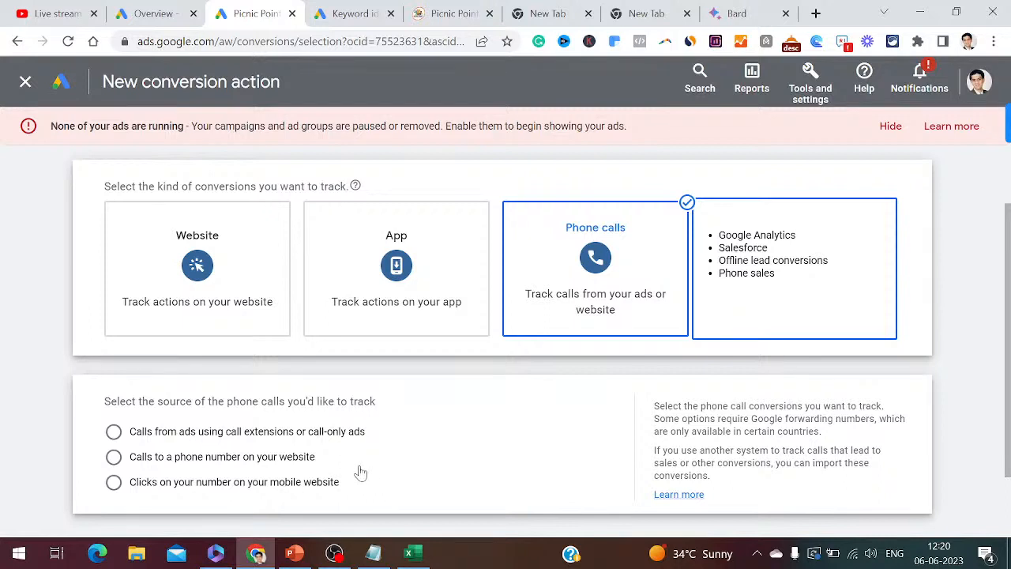
- Choose calls from ads using call extensions or call-only ads, logging it as step 62
left_click(114, 432)
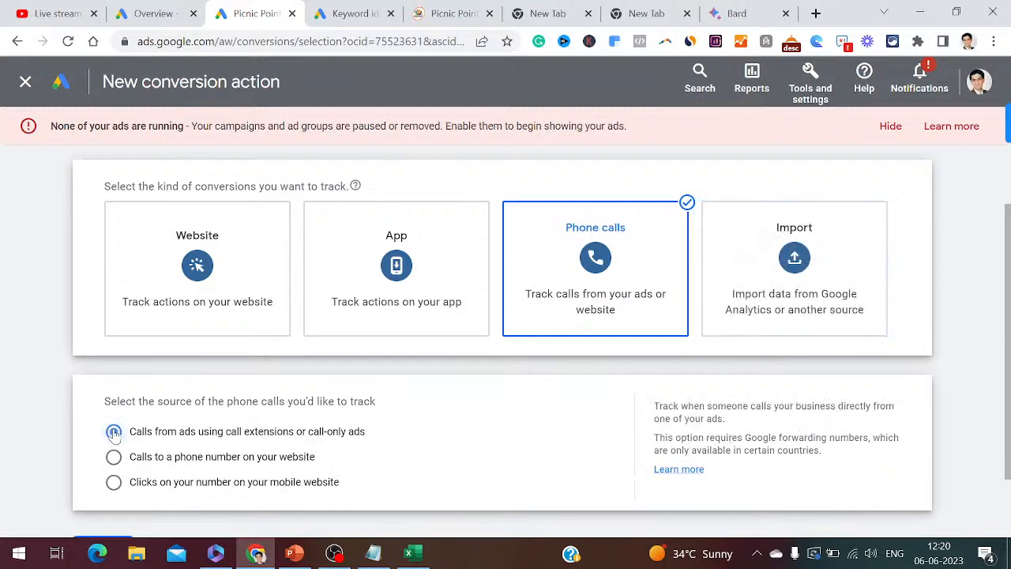
left_click(376, 554)
key("Return")
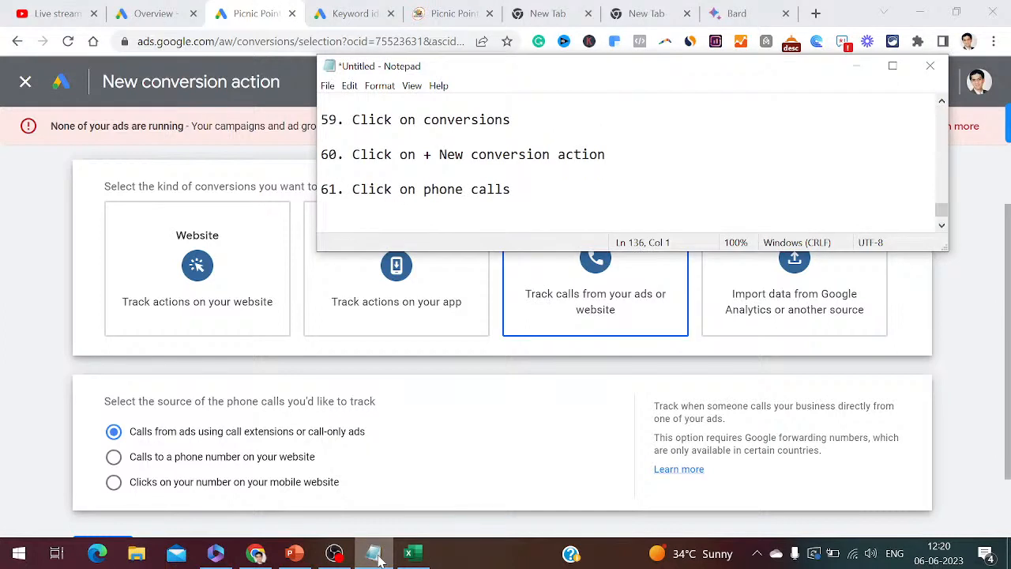
type("62. Select the sou")
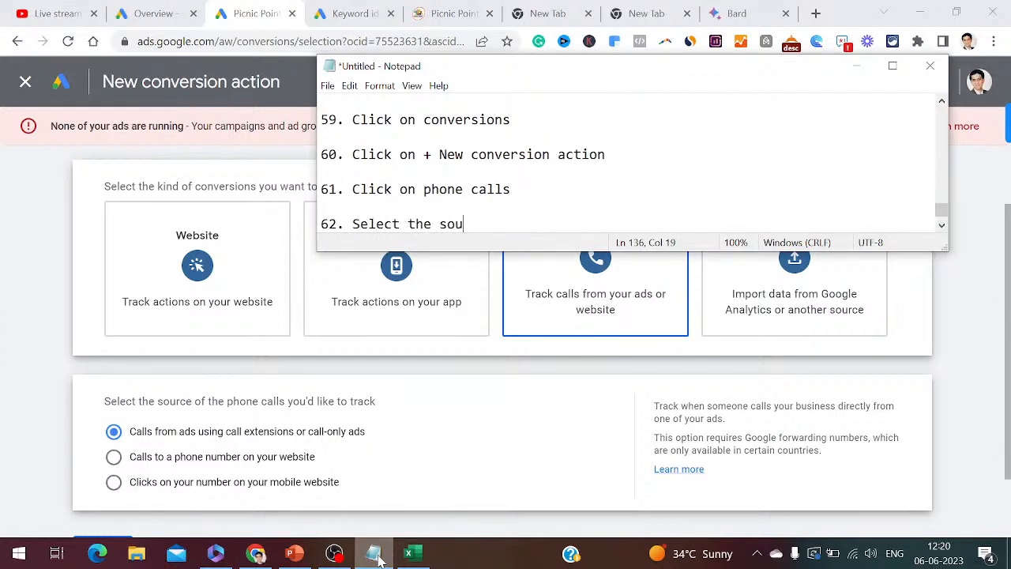
type("rce as call from ads ")
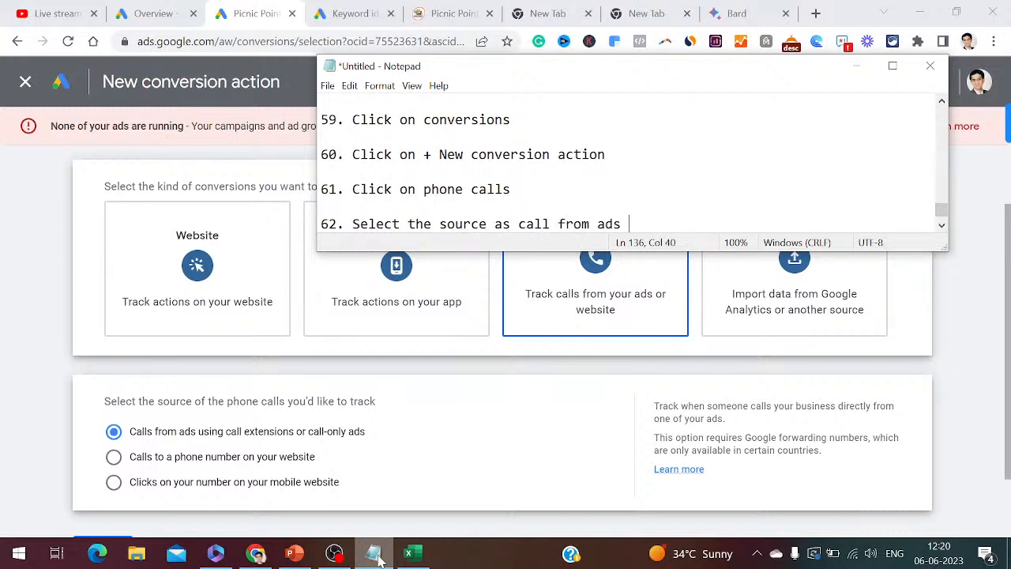
type("using call extensions o")
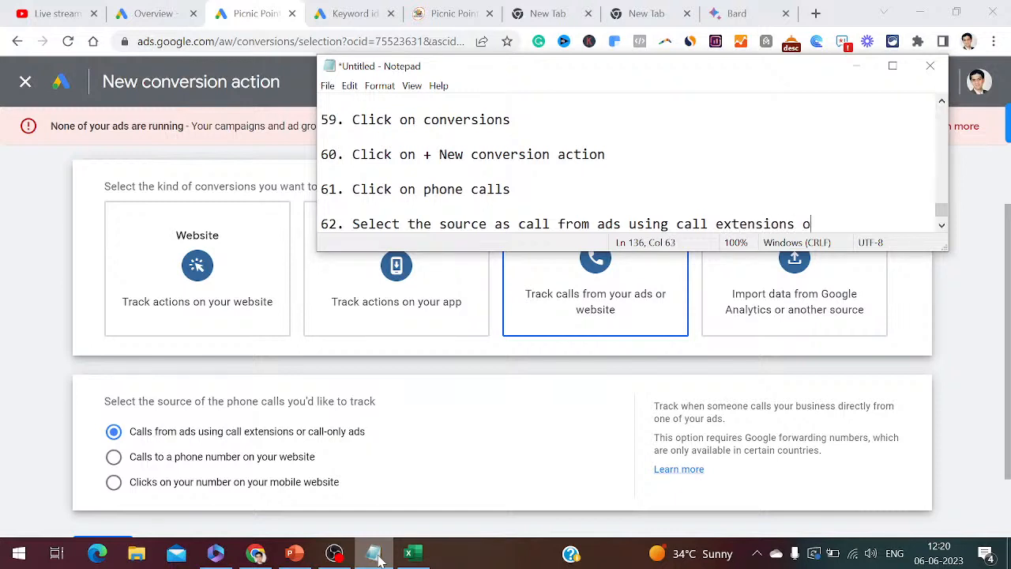
type("r call only ads")
key("Return")
key("Return")
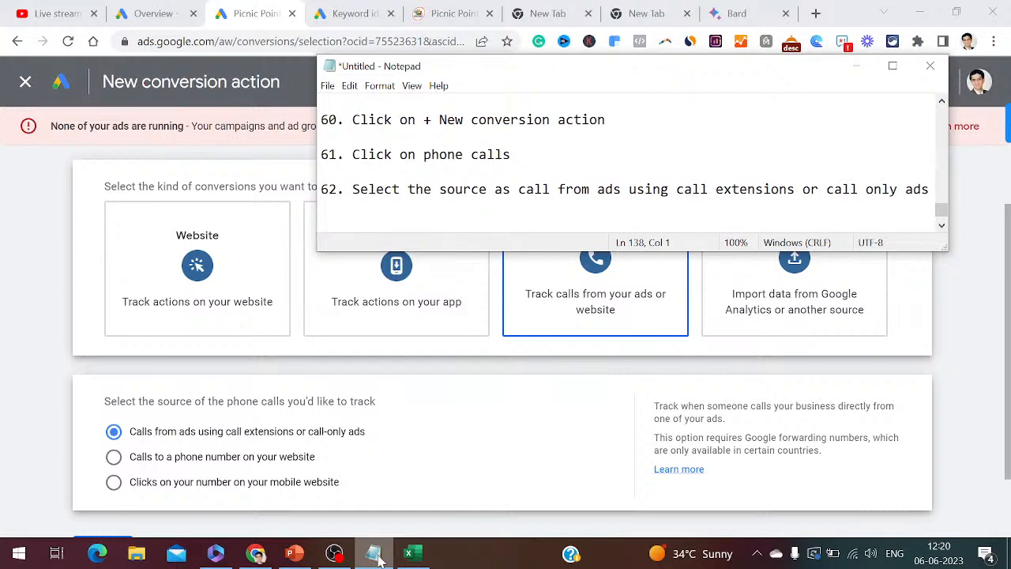
- Continue to the conversion action settings and log step 63 'Click on Continue'
left_click_drag(1009, 436, 1009, 506)
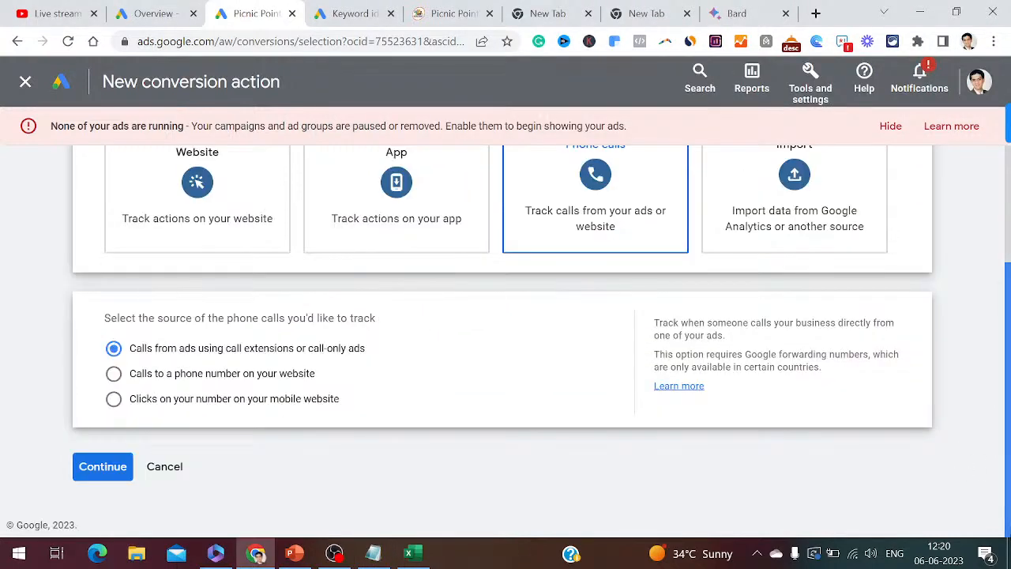
left_click(99, 467)
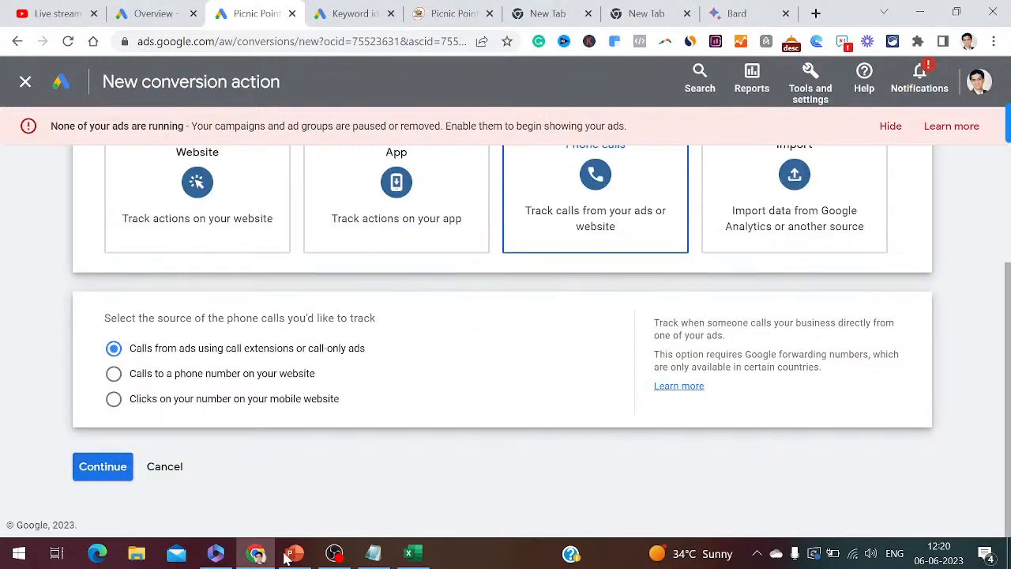
left_click(374, 560)
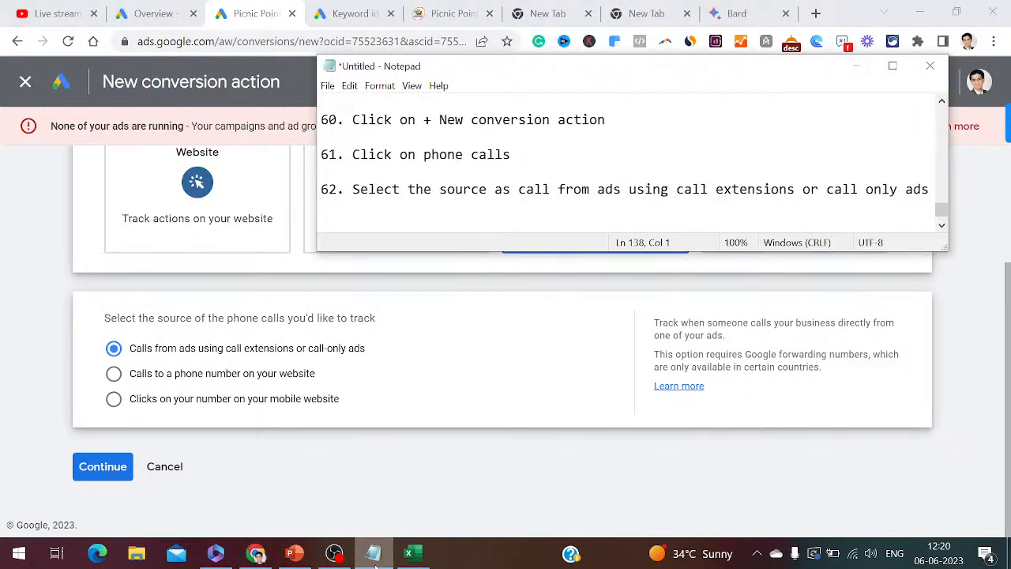
type("63. Click on ")
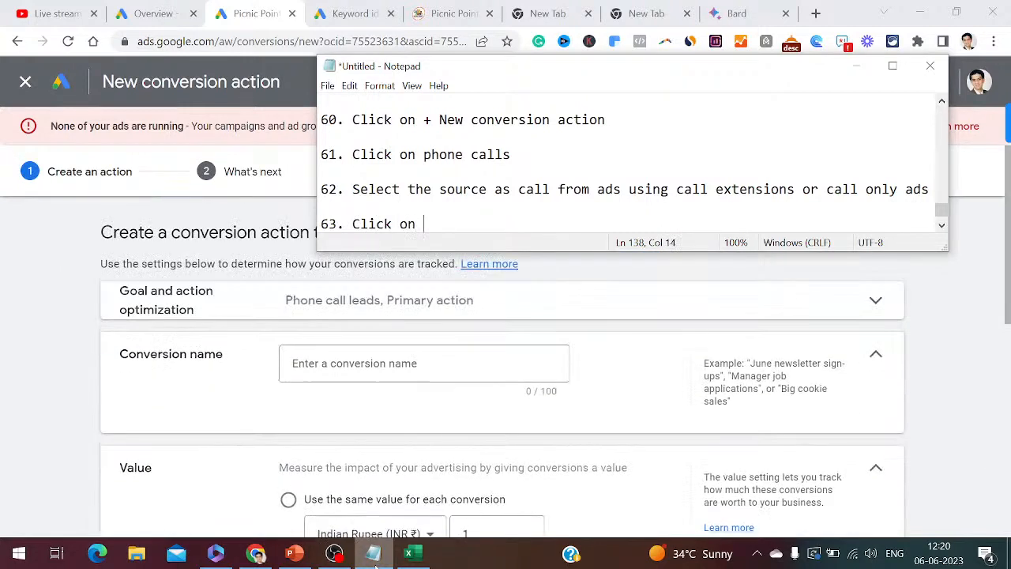
type("Conti")
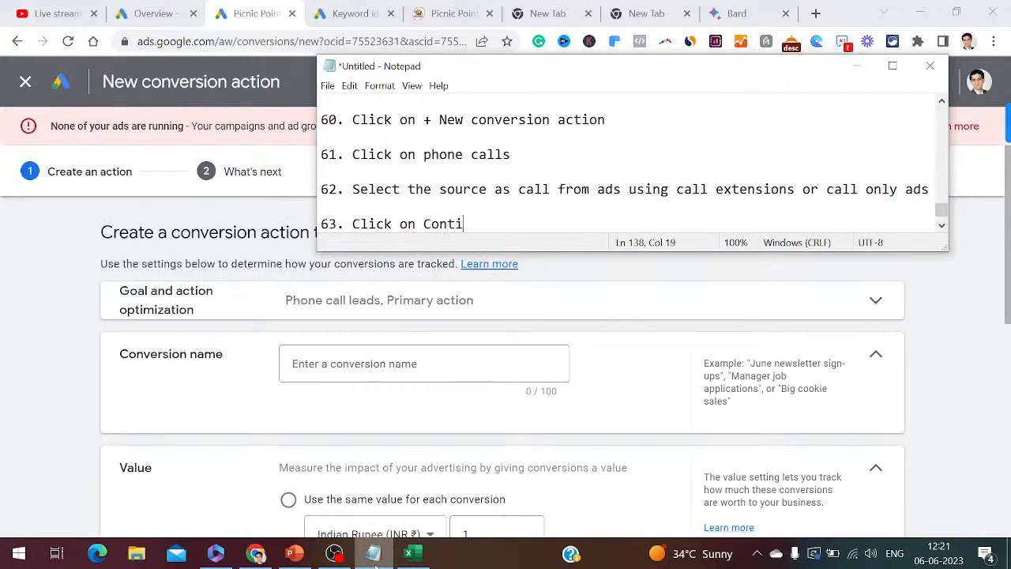
type("nue")
- Name the conversion action 'Picnic Point Call Campaign'
key("Return")
key("Return")
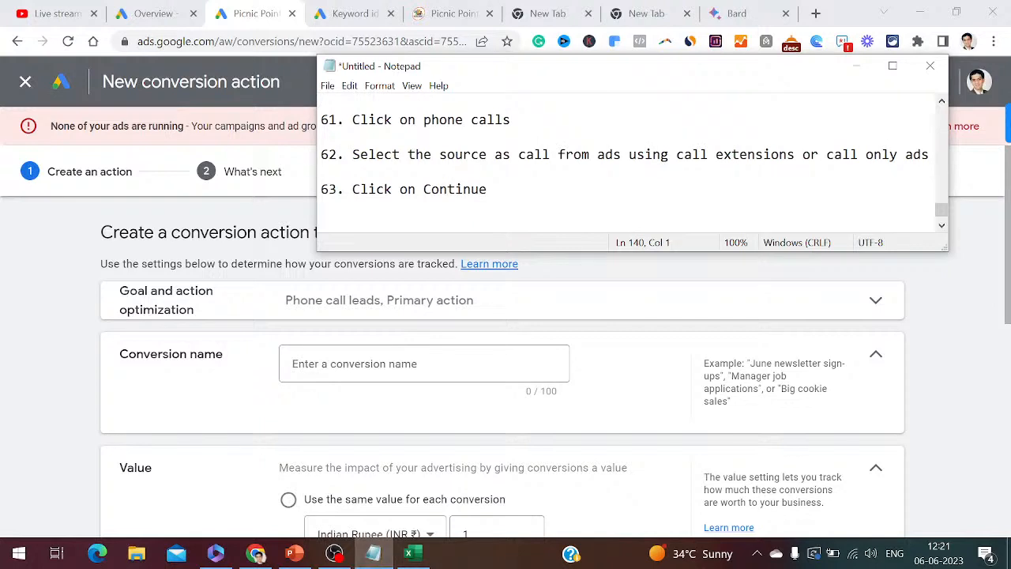
left_click(392, 361)
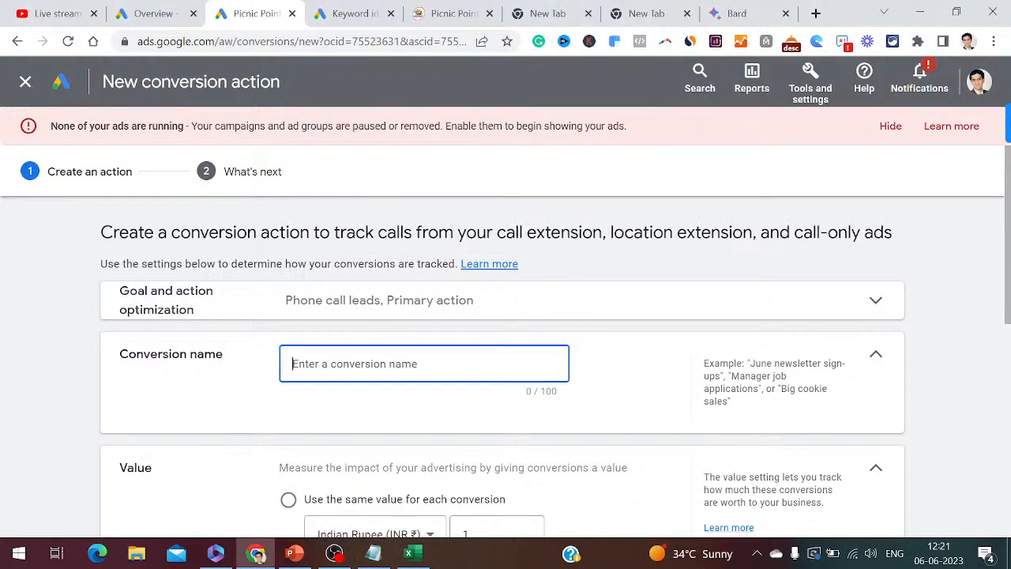
type("Picn")
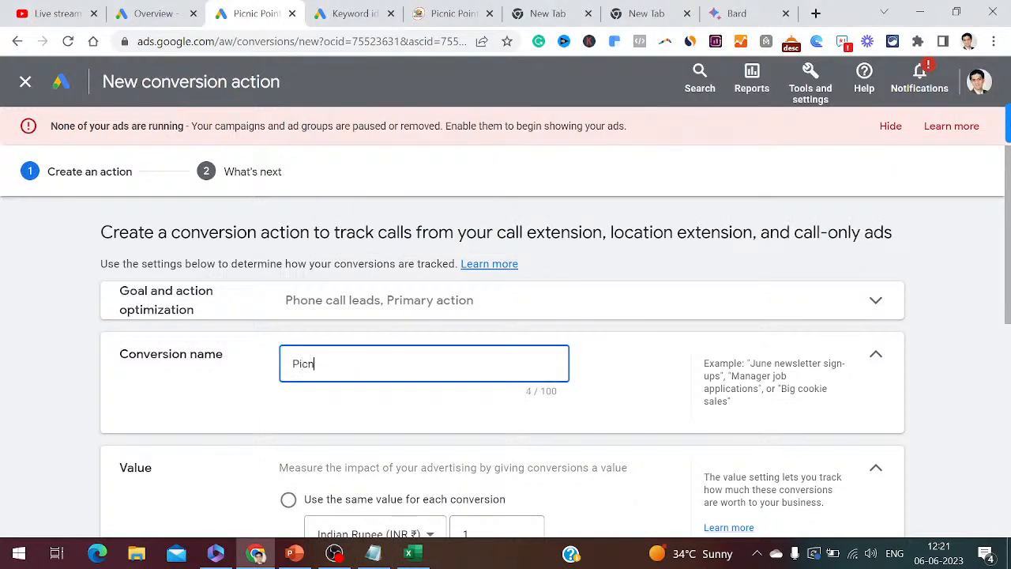
type("ic Point Call")
type("Campaign")
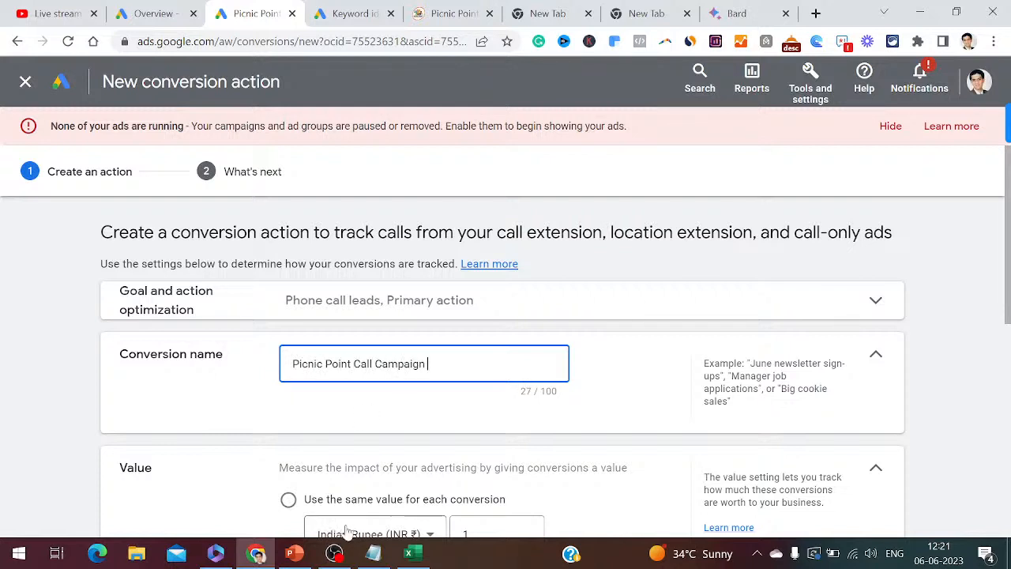
- Log the step 'Enter the conversion name' in the notes
left_click(374, 554)
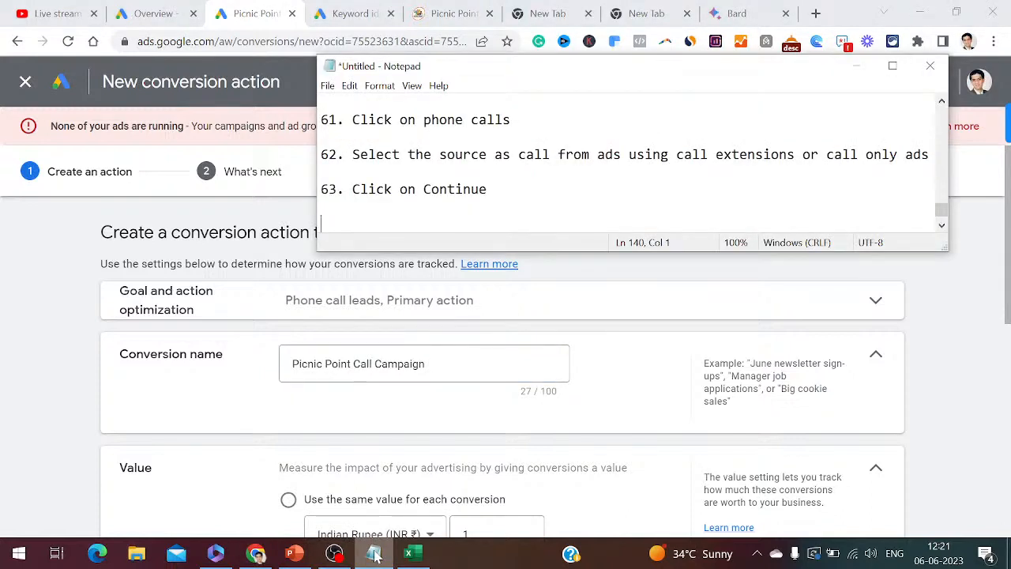
type("Enter the conved")
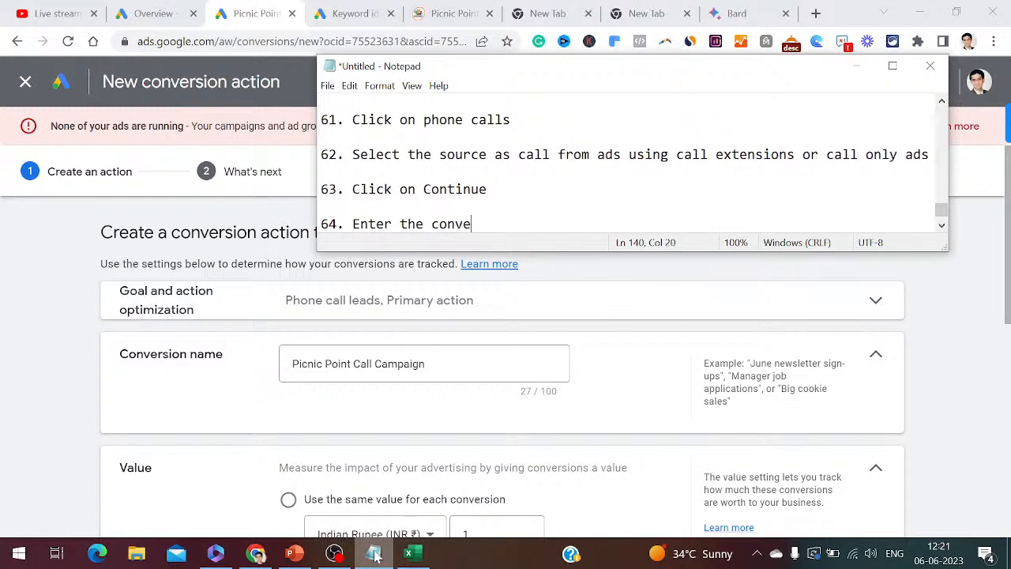
key("BackSpace")
type("rsion name")
key("Return")
key("Return")
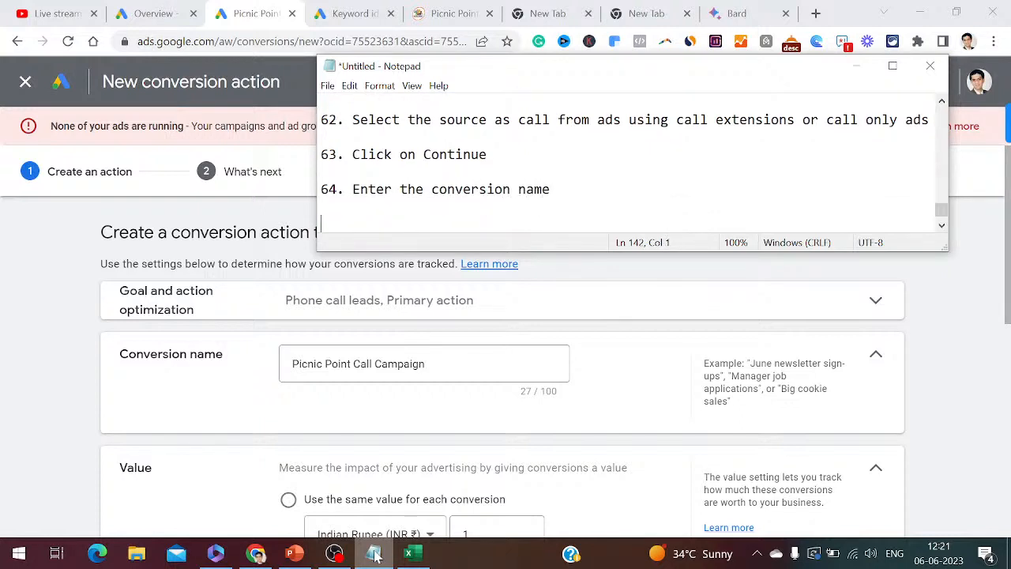
left_click_drag(1008, 320, 1010, 381)
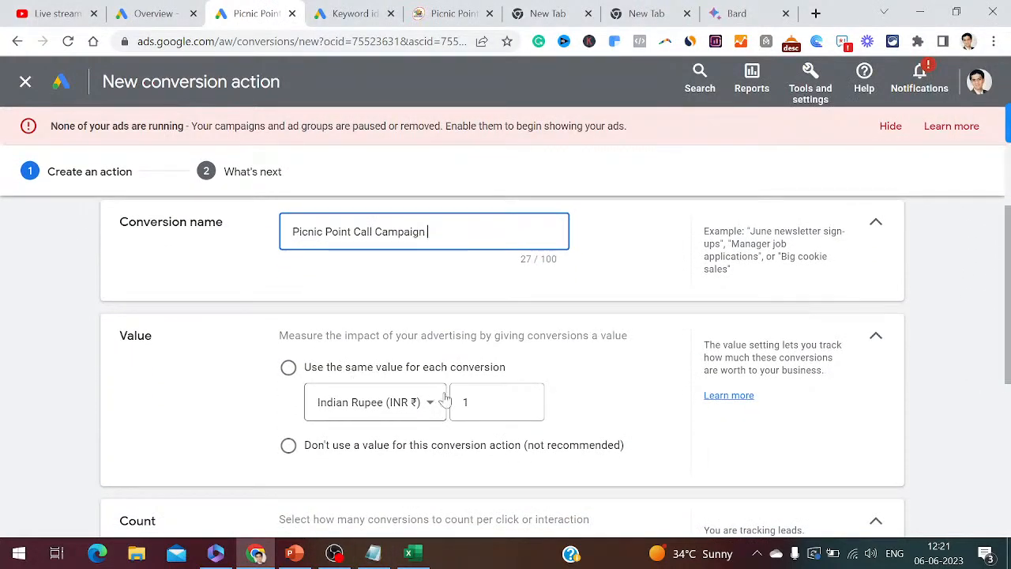
- Use the same ₹100 value for each conversion and log it as step 65
left_click(496, 402)
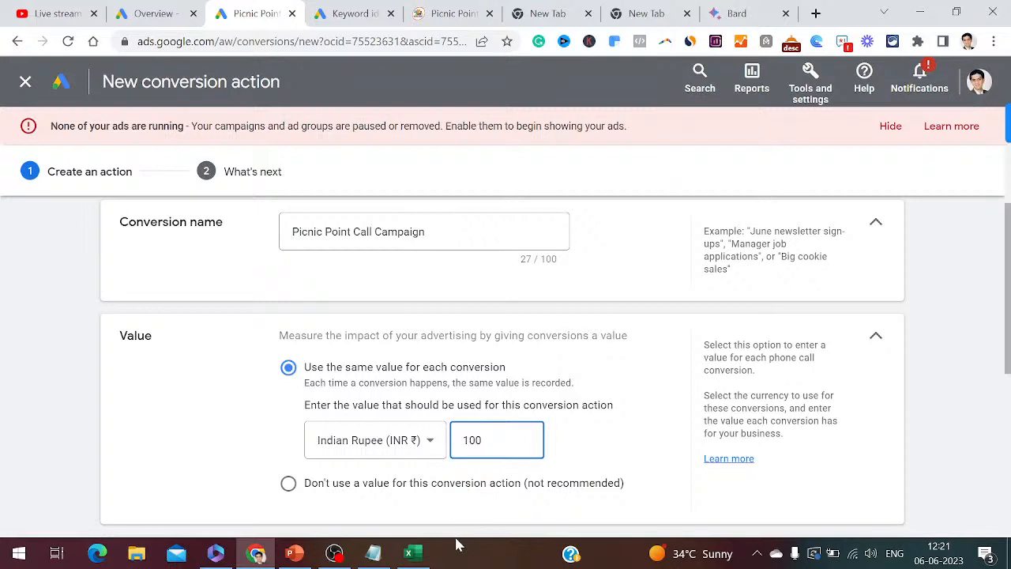
left_click(376, 555)
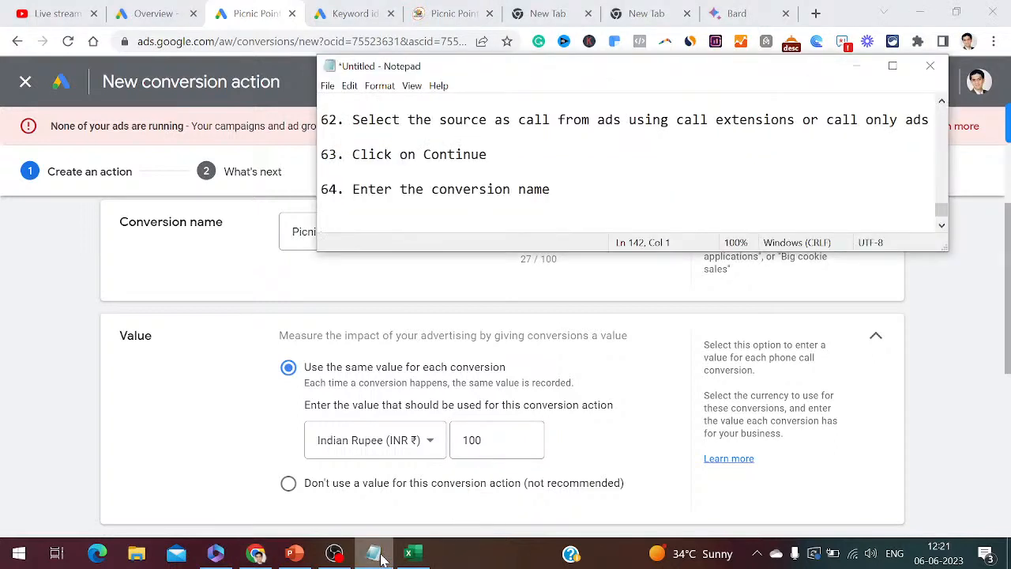
type("65. Use the same ")
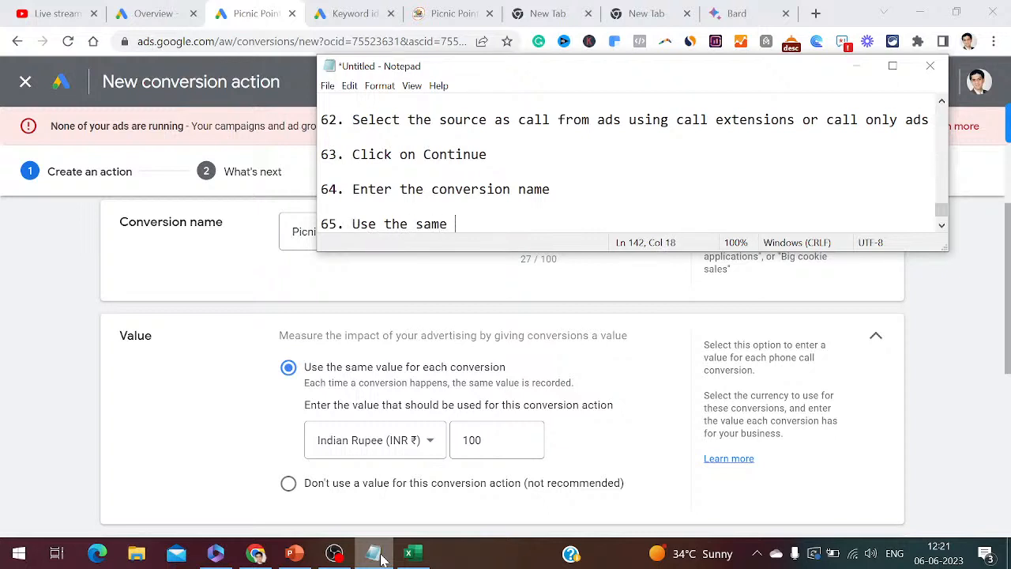
type("value for each conver")
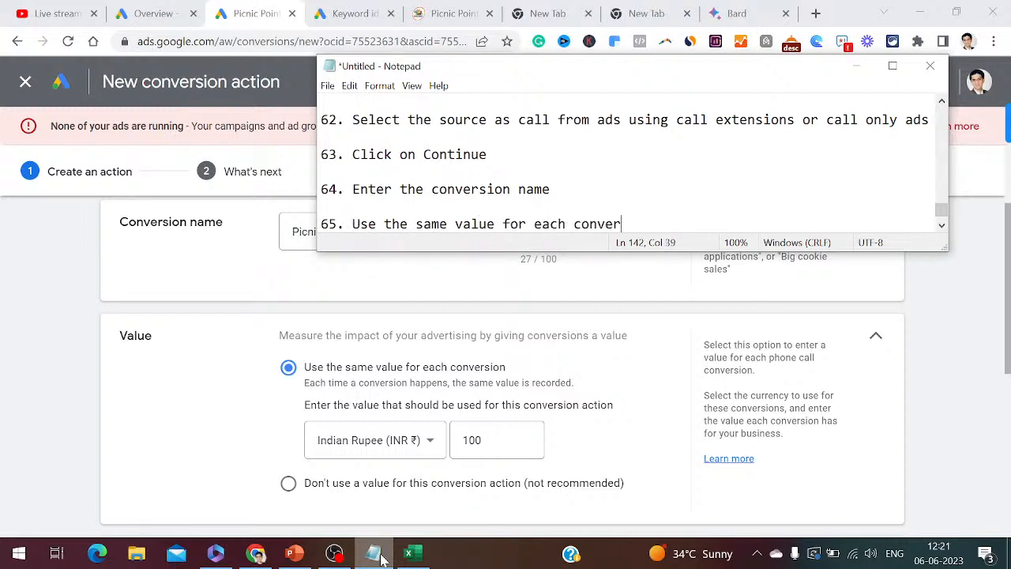
type("sion")
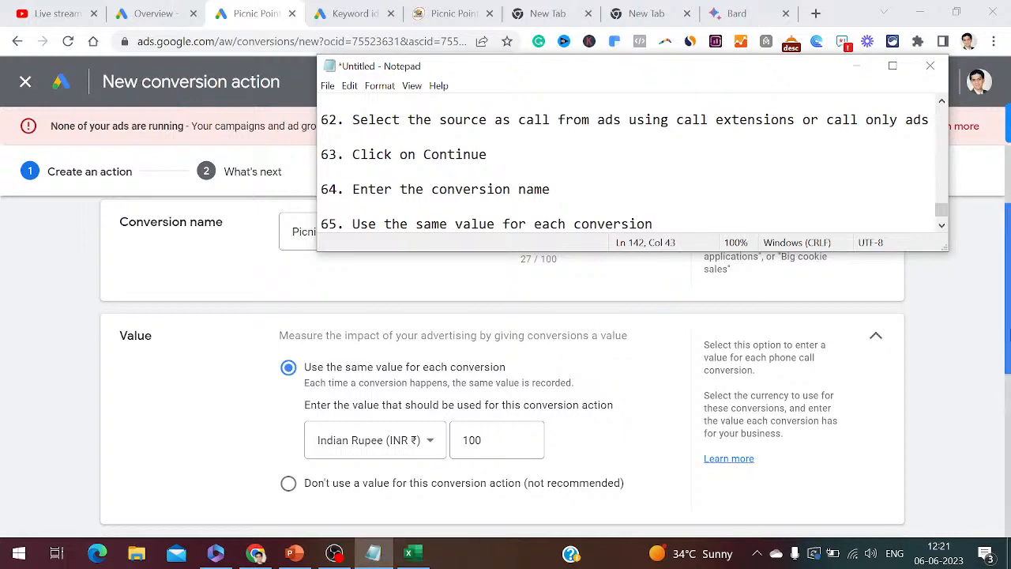
left_click(1008, 338)
scroll(1008, 338, "down", 3)
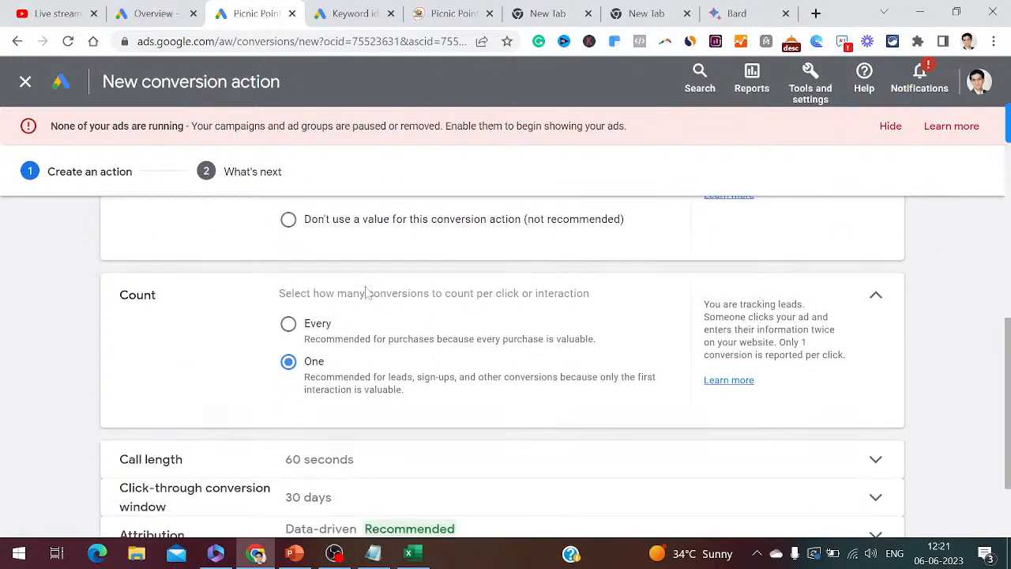
left_click(373, 552)
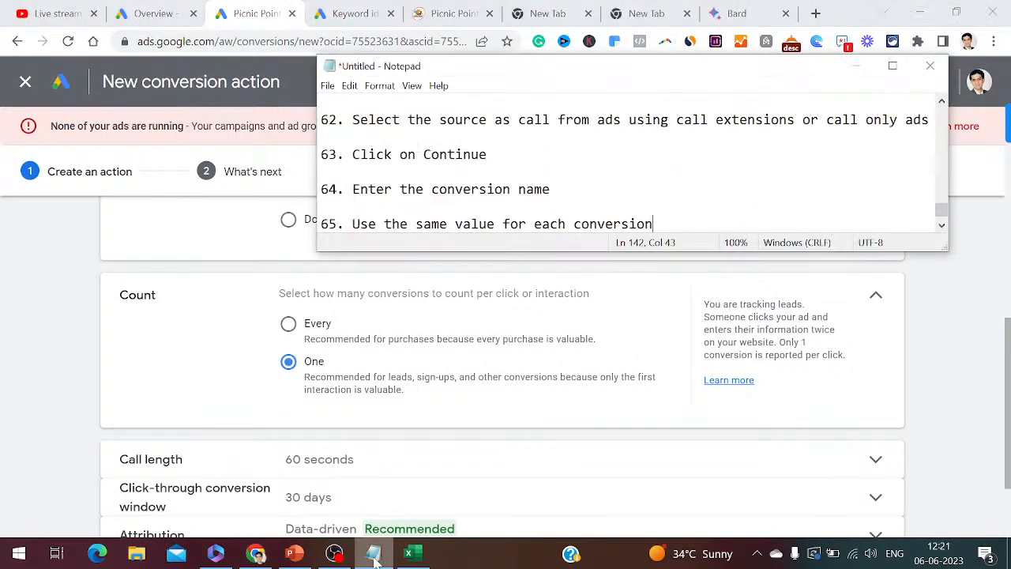
key("Return")
key("Return")
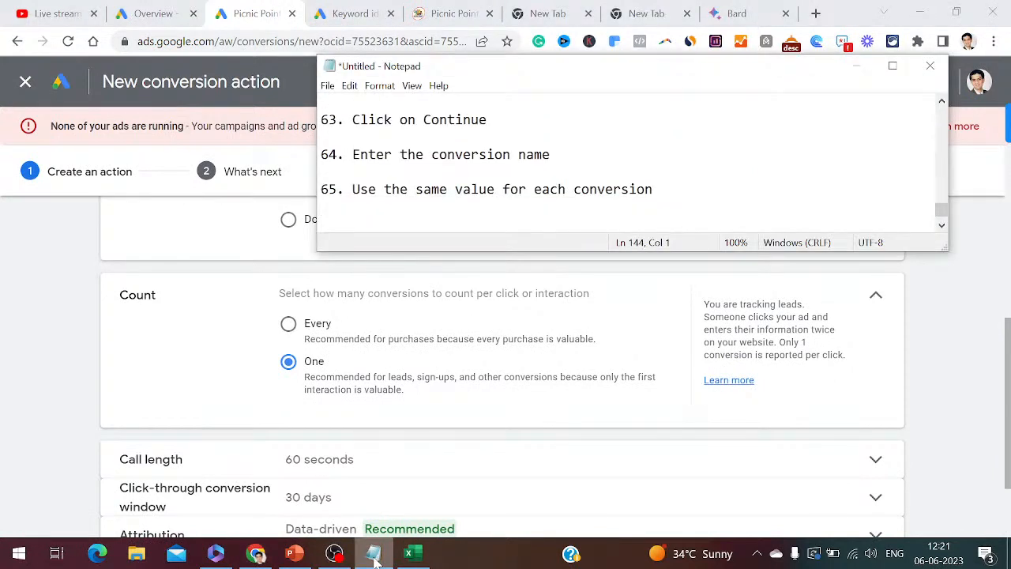
type("66. Count")
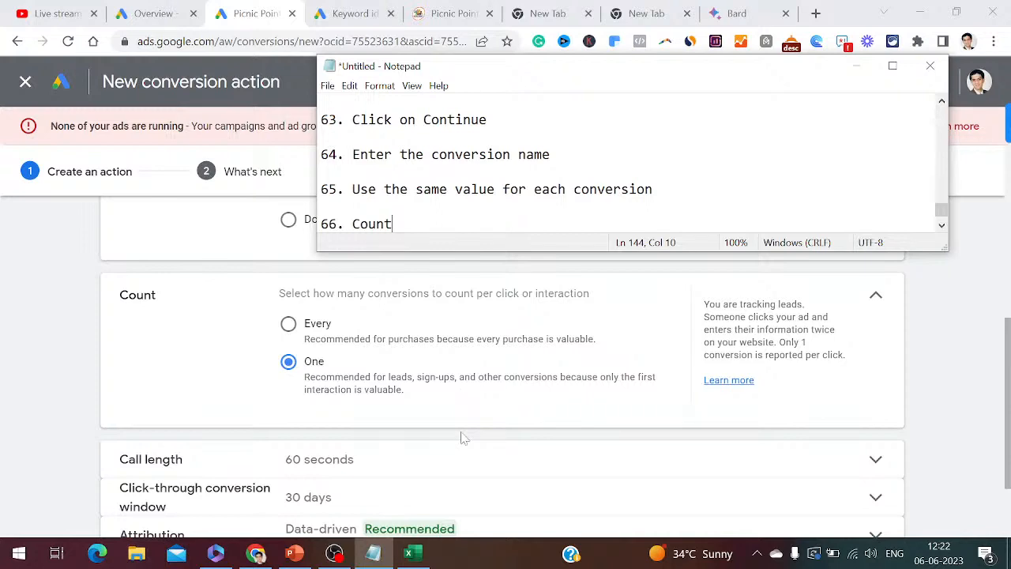
left_click(380, 554)
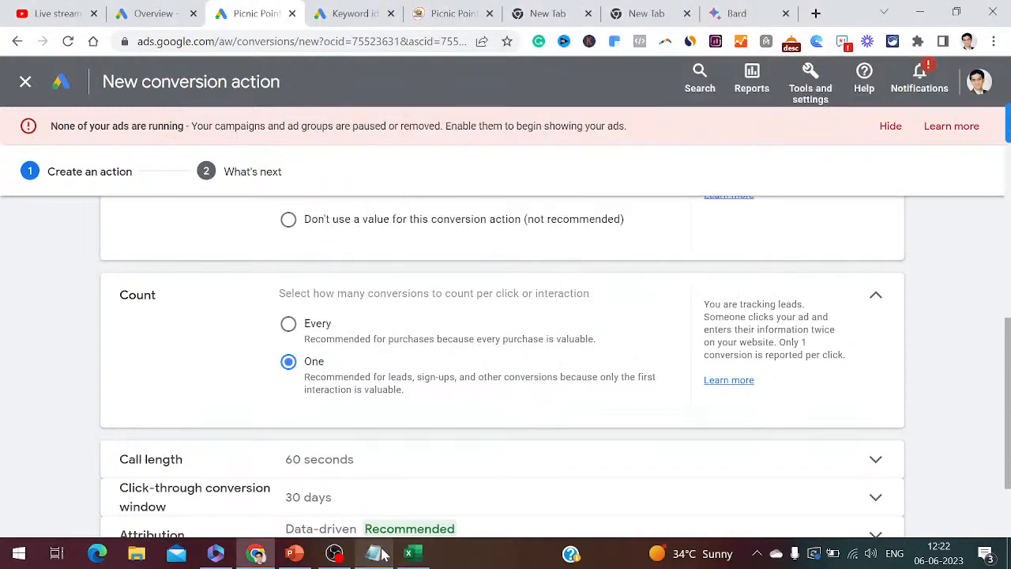
left_click(380, 555)
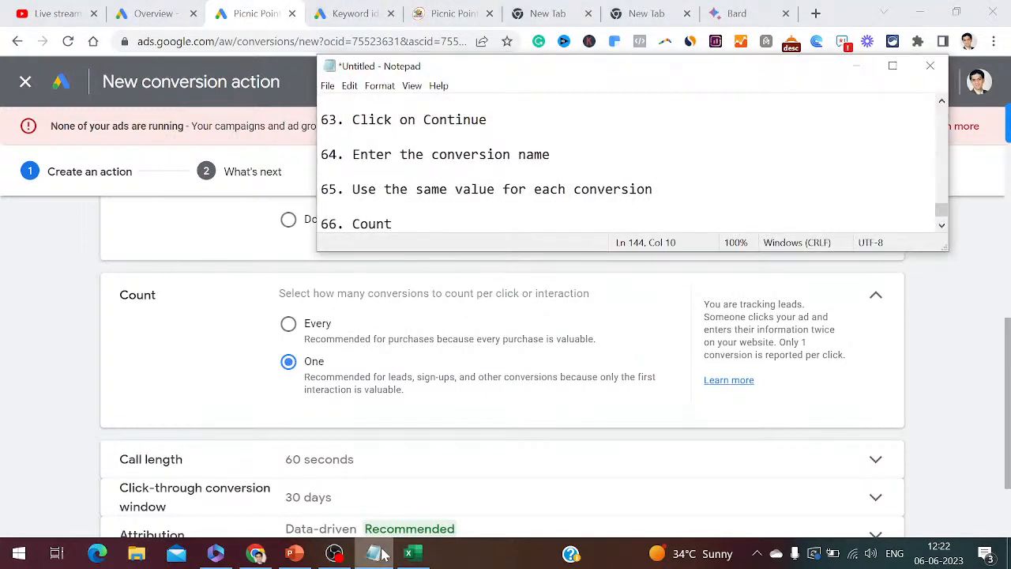
type("elect the option as one")
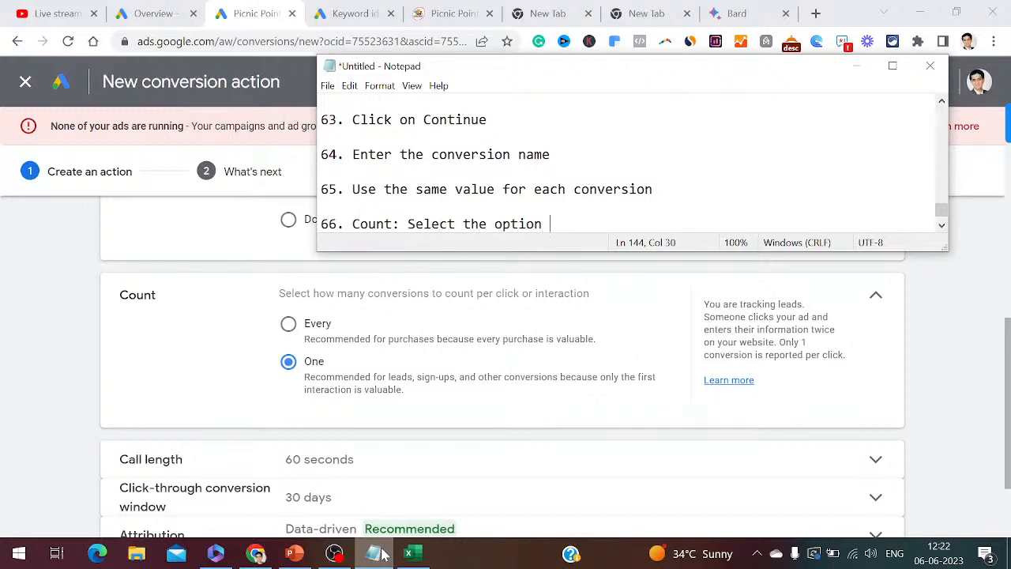
key("Return")
key("Return")
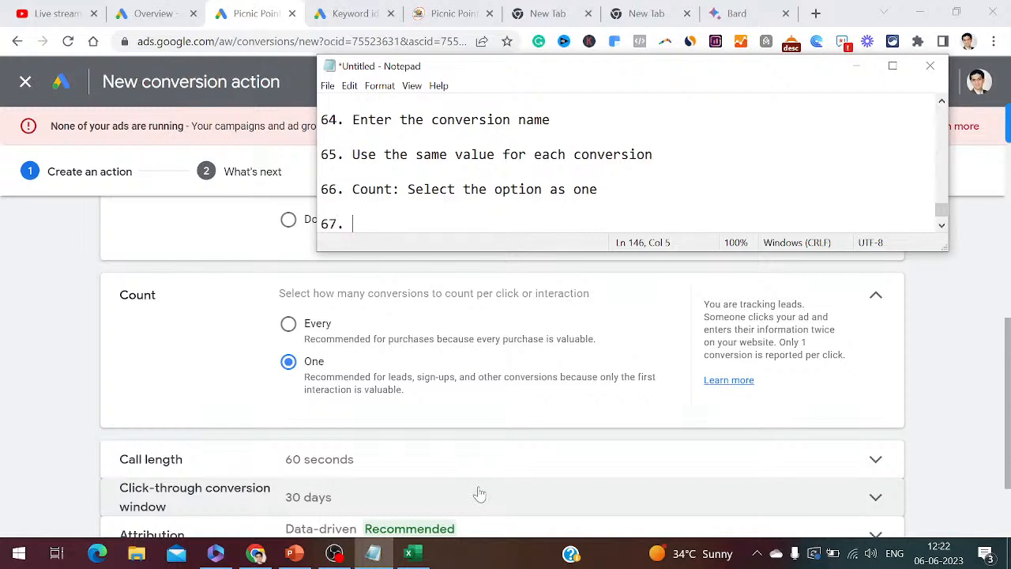
type("Call Length: 6")
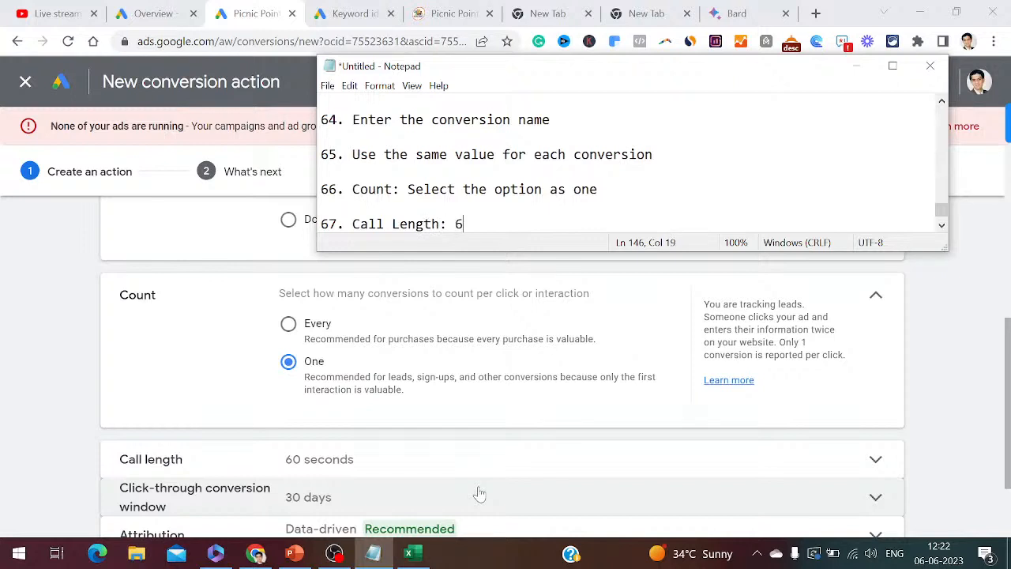
type("0 seconf")
key("BackSpace")
type("ds")
key("Return")
key("Return")
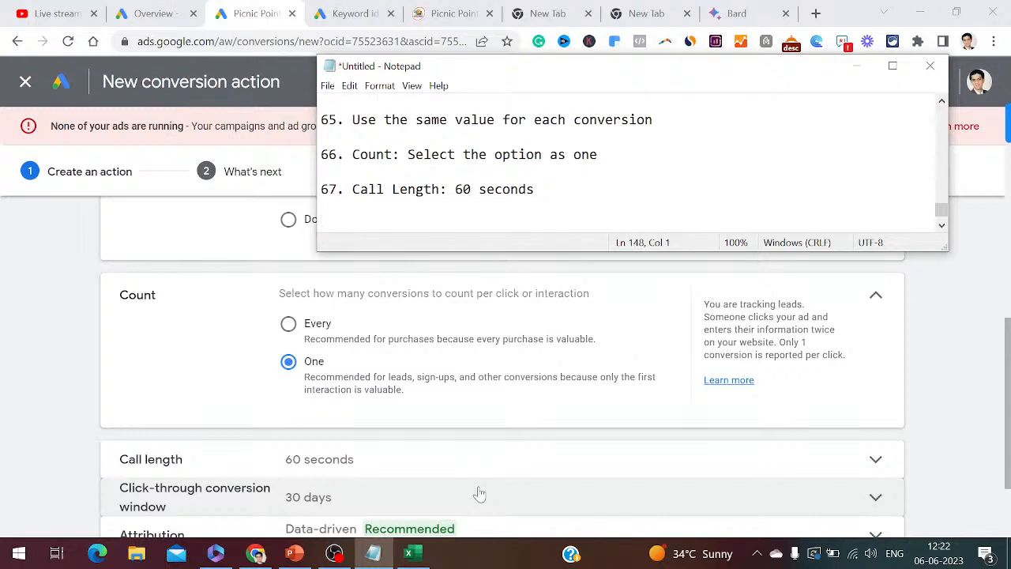
type("68. Click through con")
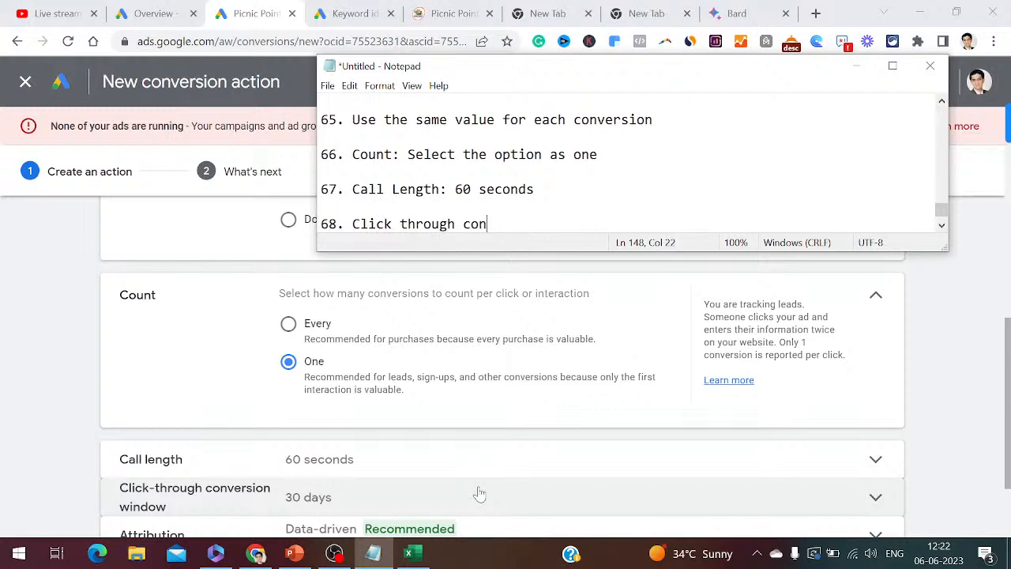
type("version wind")
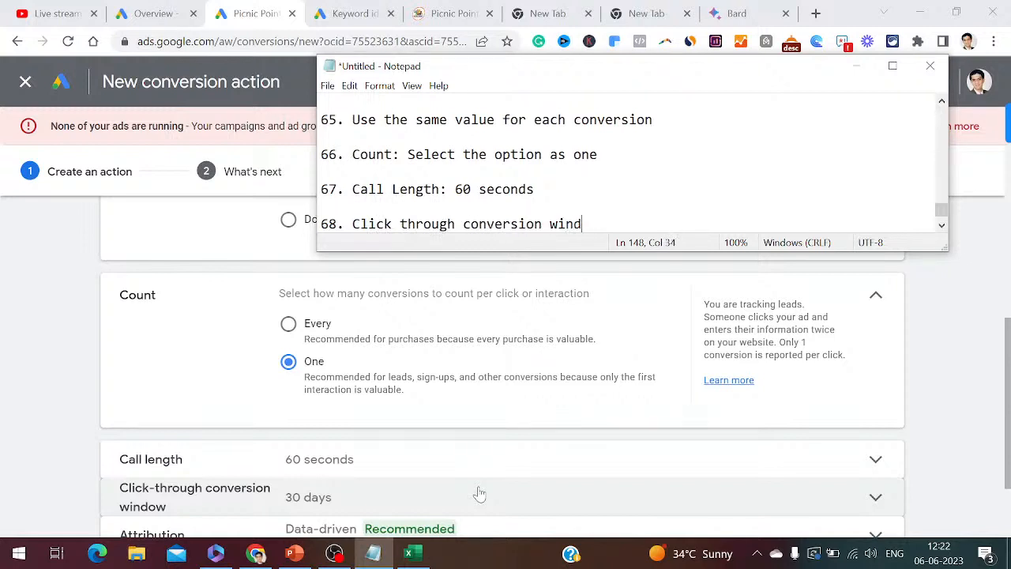
type("ow: 30 days")
key("Return")
key("Return")
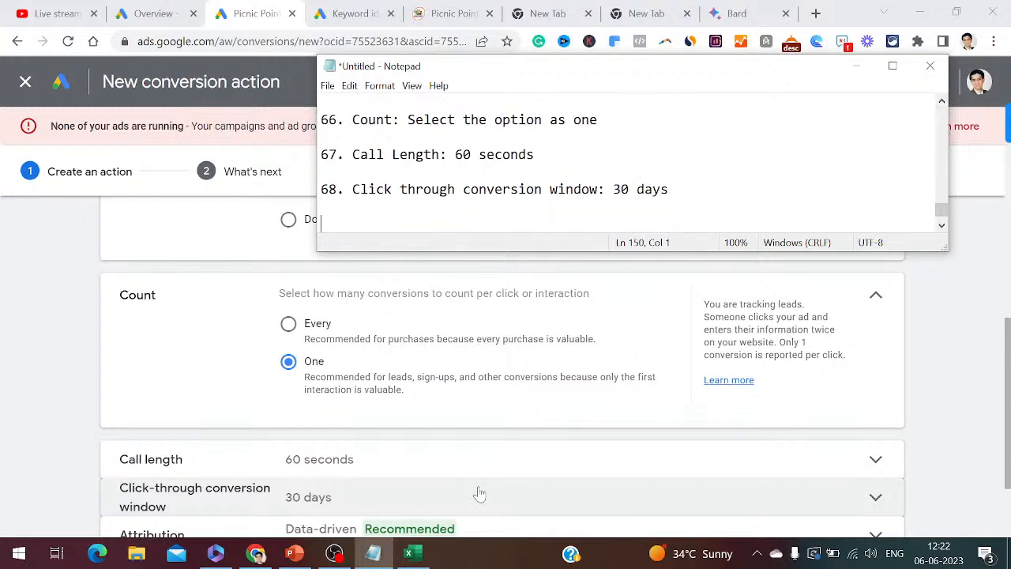
left_click_drag(1009, 451, 1009, 496)
- Log step 69 'Attribution: Data Driven' and create the conversion action with data-driven attribution
left_click(371, 553)
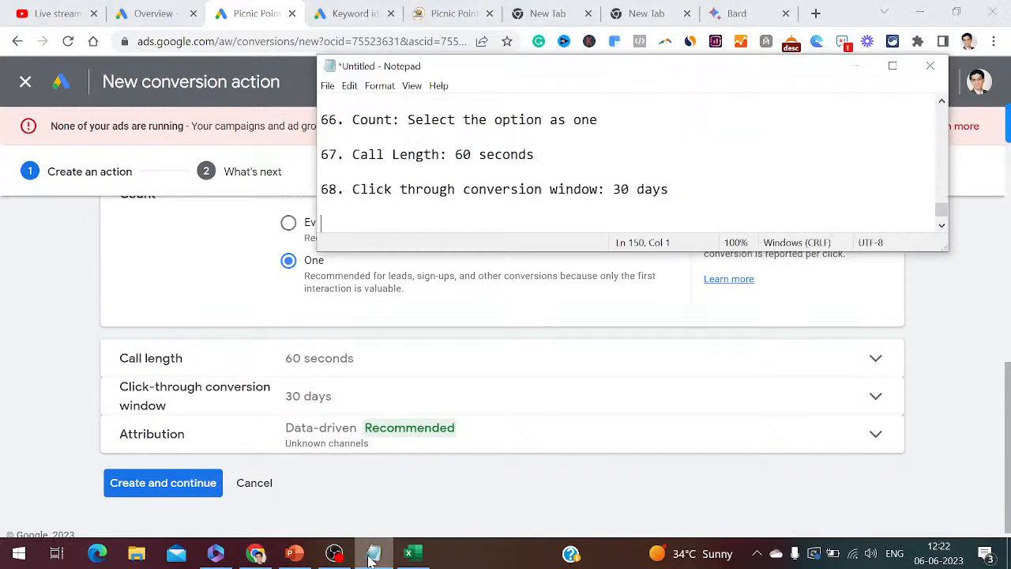
type("69. Attribution")
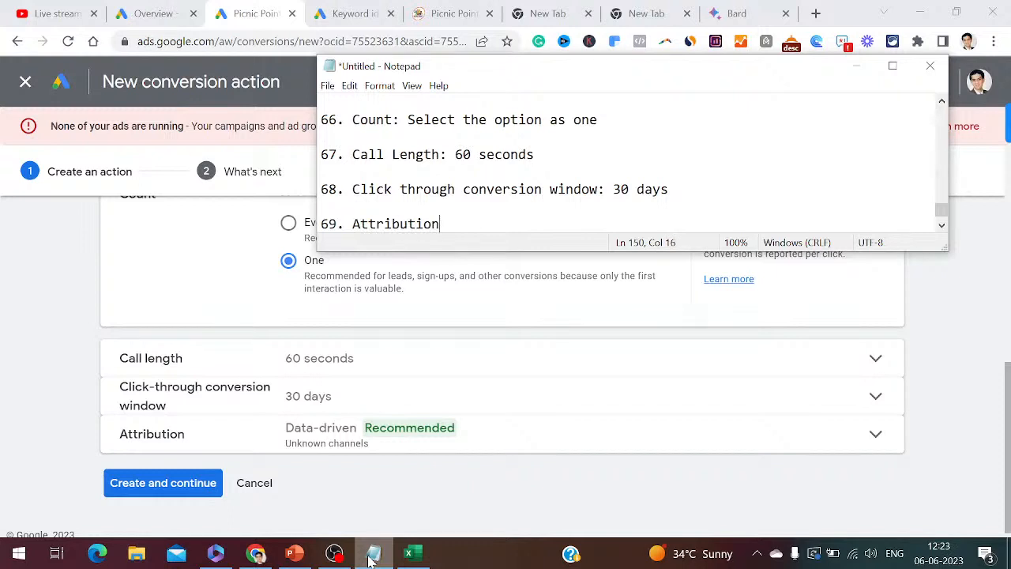
type(": Data Drivem")
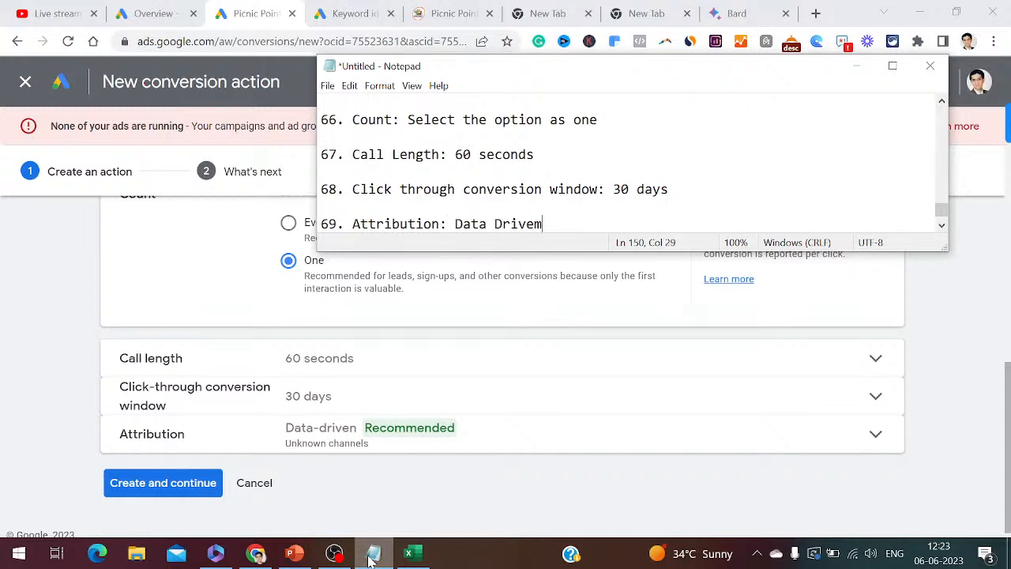
key("BackSpace")
type("n")
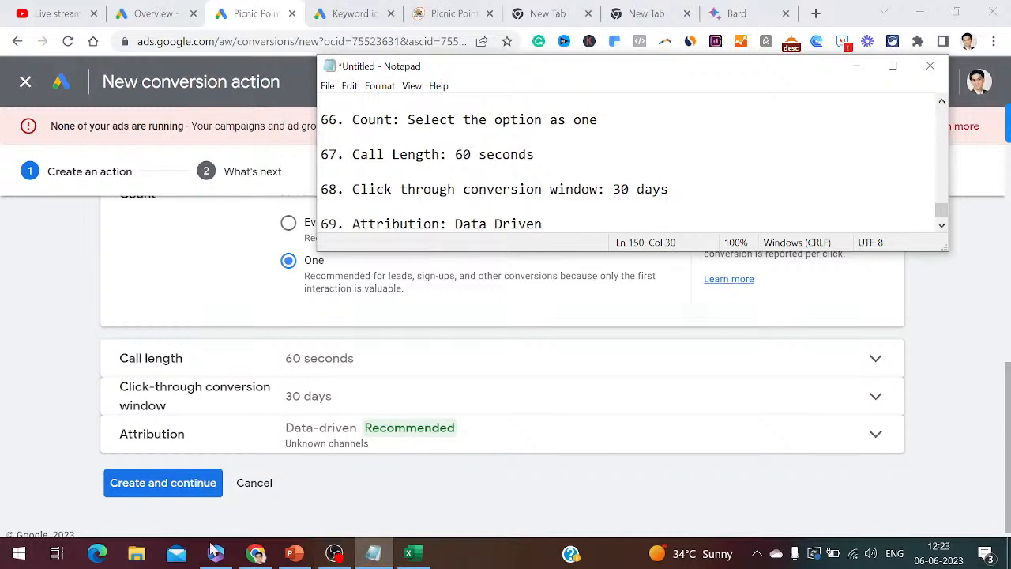
left_click(185, 484)
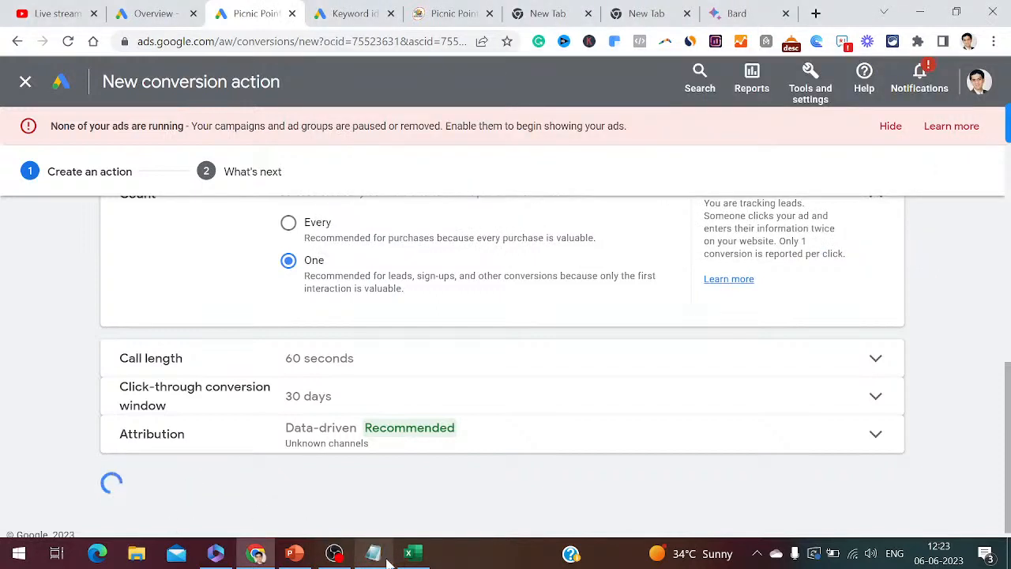
- Log step 70 'Click on create and continue', then finish setup and return to the Conversions summary
left_click(374, 556)
key("Return")
key("Return")
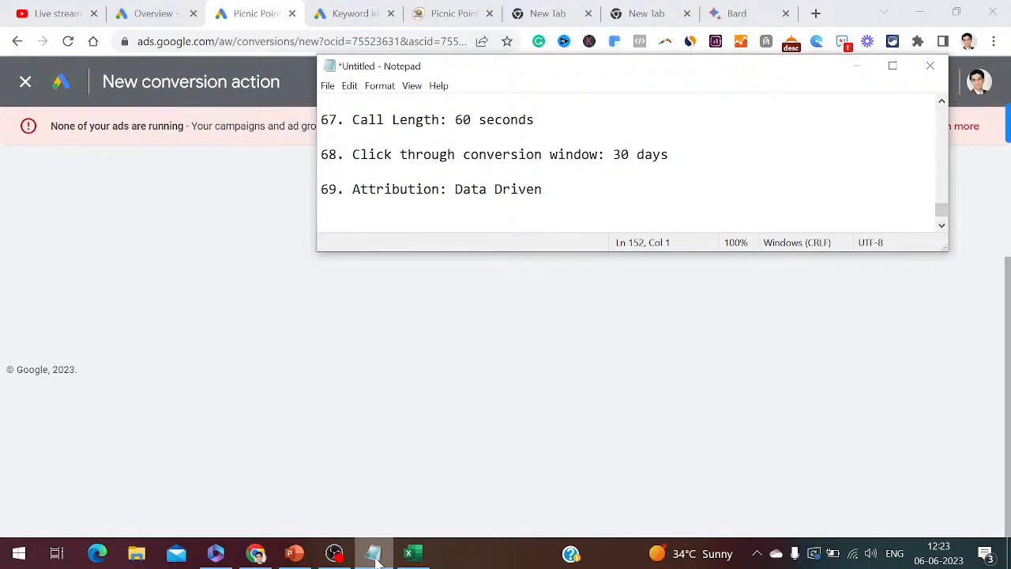
type("70.")
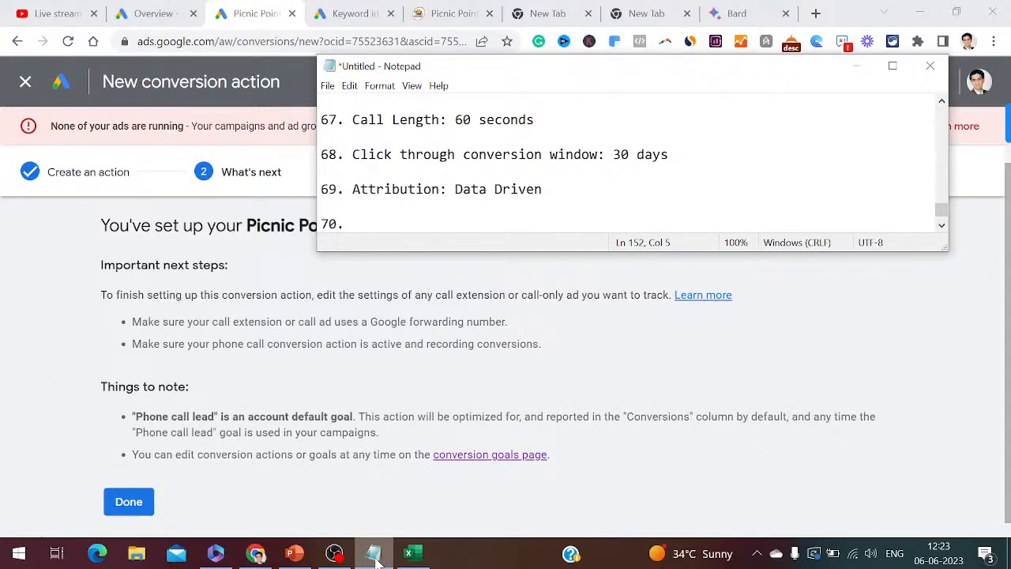
type(" Click on create and co")
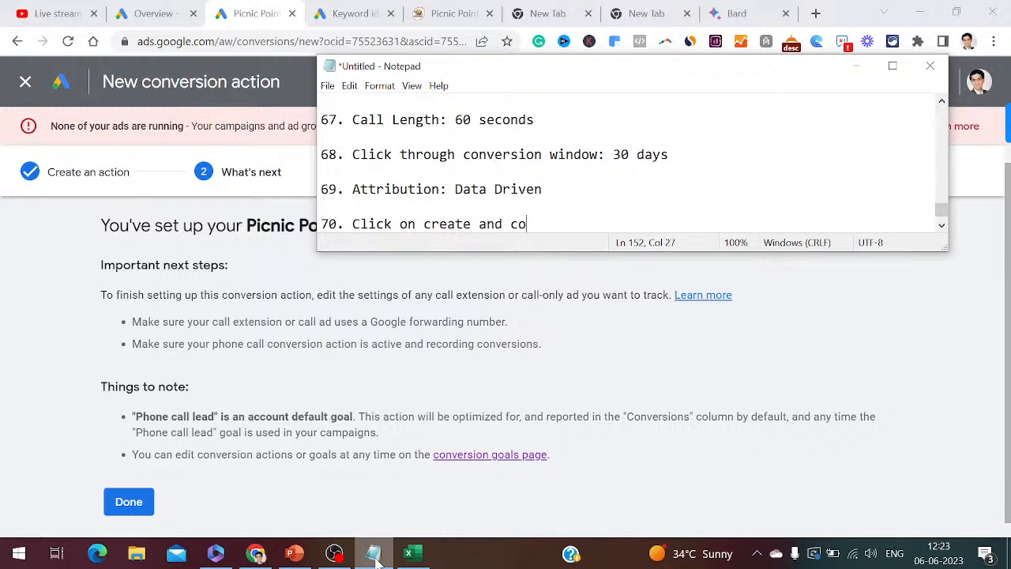
type("ntinue")
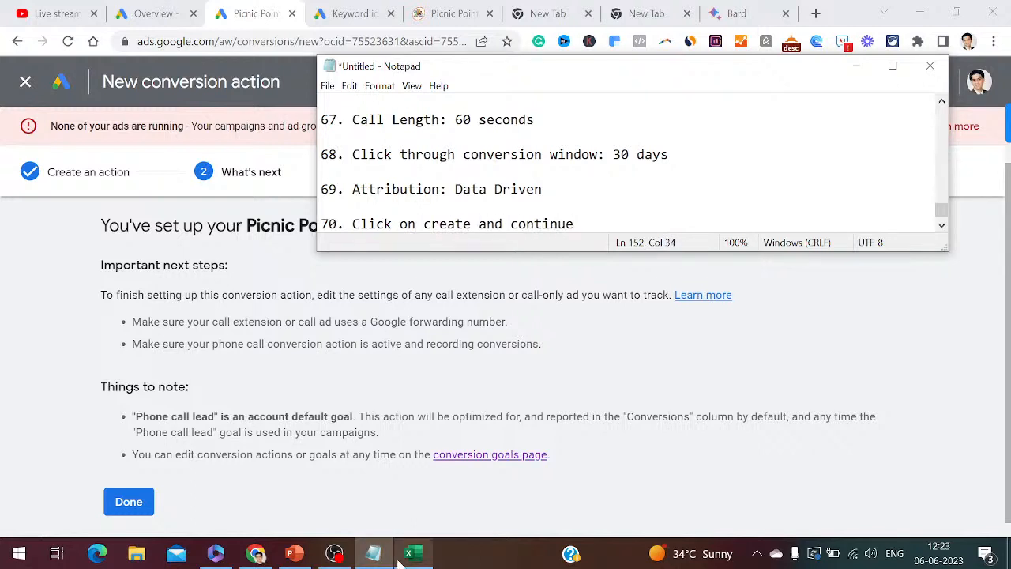
left_click(1008, 404)
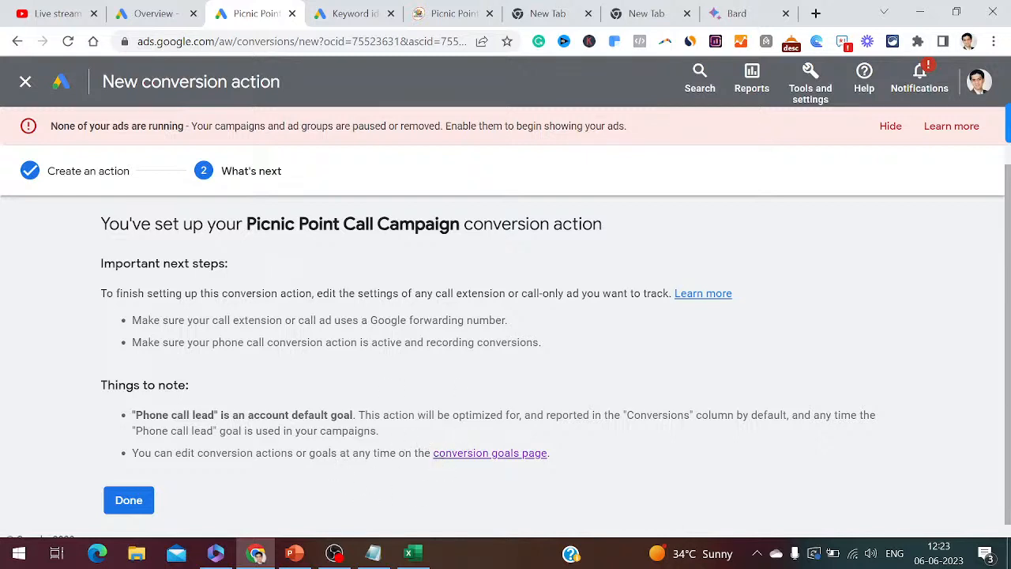
left_click(134, 507)
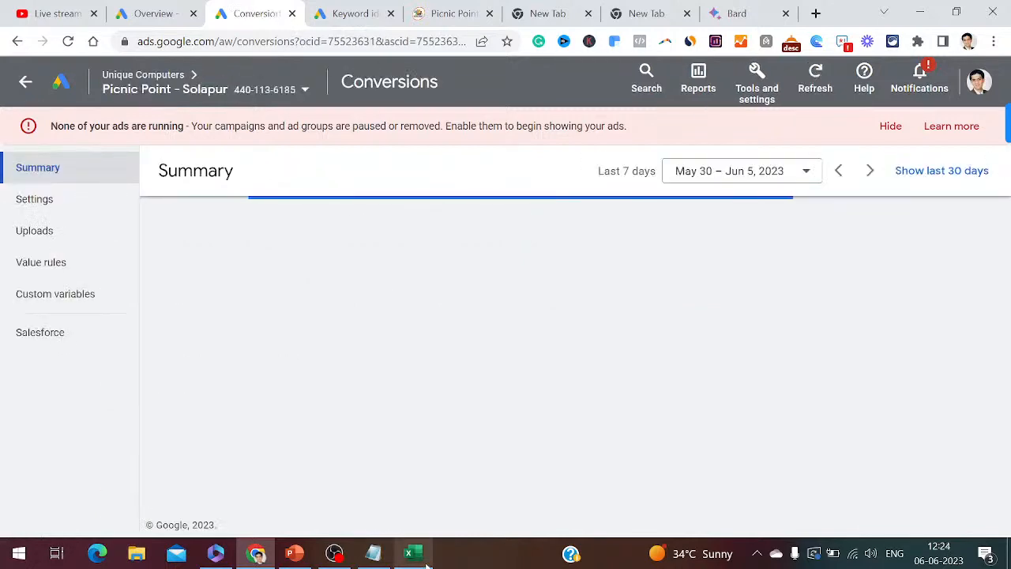
- Add note '71. Click on Done', then show PowerPoint's closing Keep In Touch slide (slide 11)
left_click(376, 556)
key("Return")
key("Return")
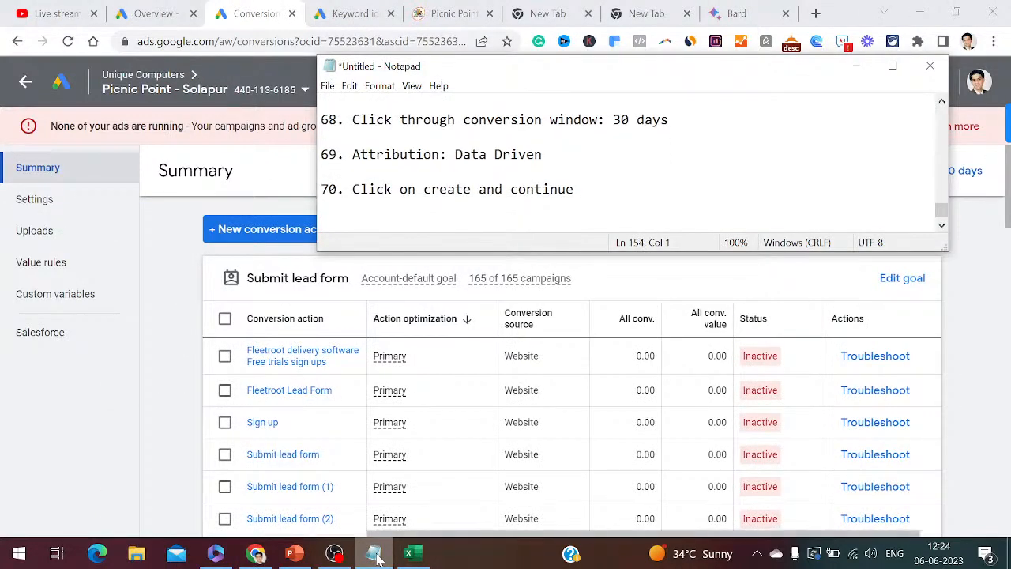
type("71. ")
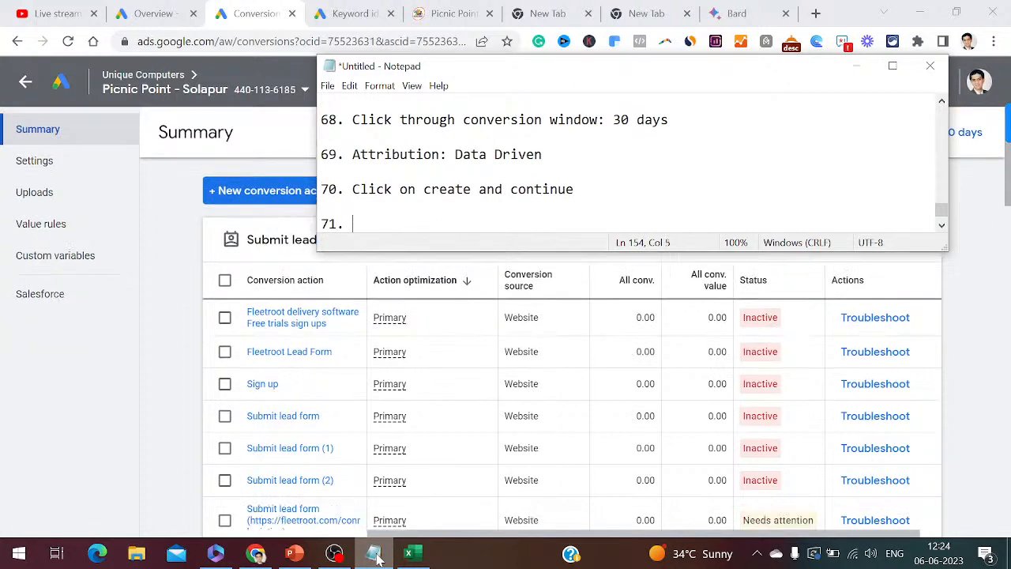
type("Click on ")
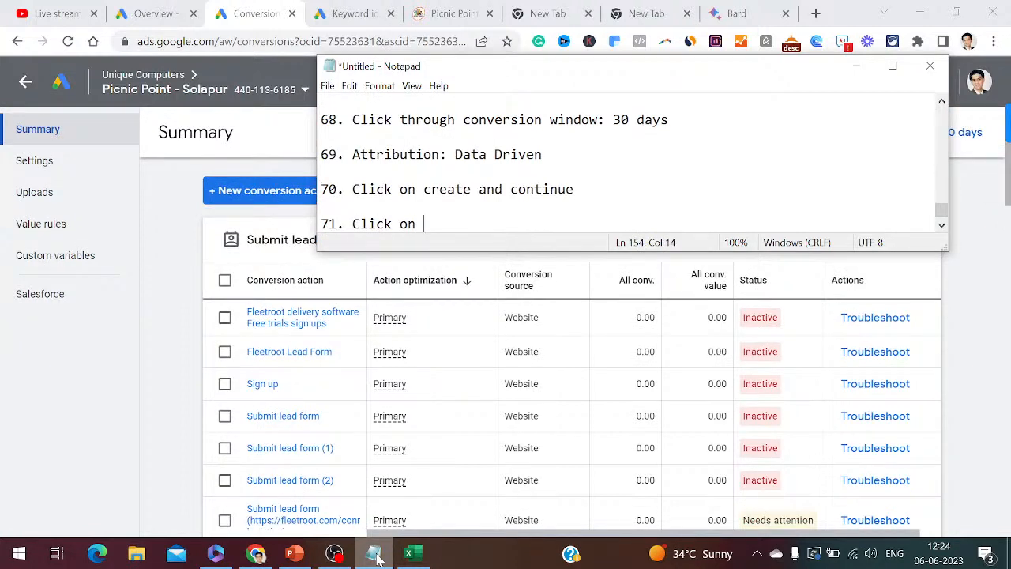
type("Done")
key("Return")
key("Return")
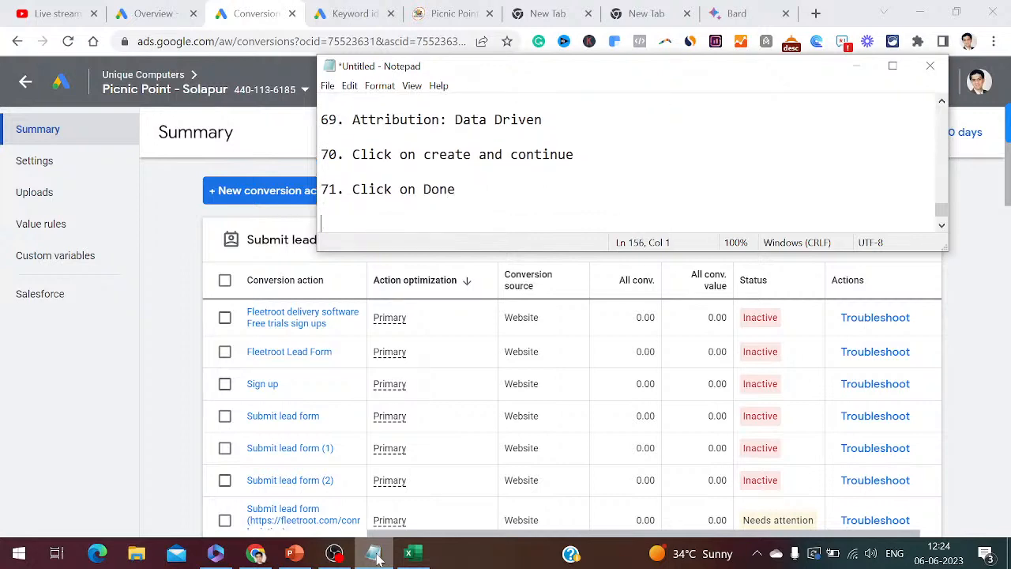
left_click(293, 553)
left_click(87, 470)
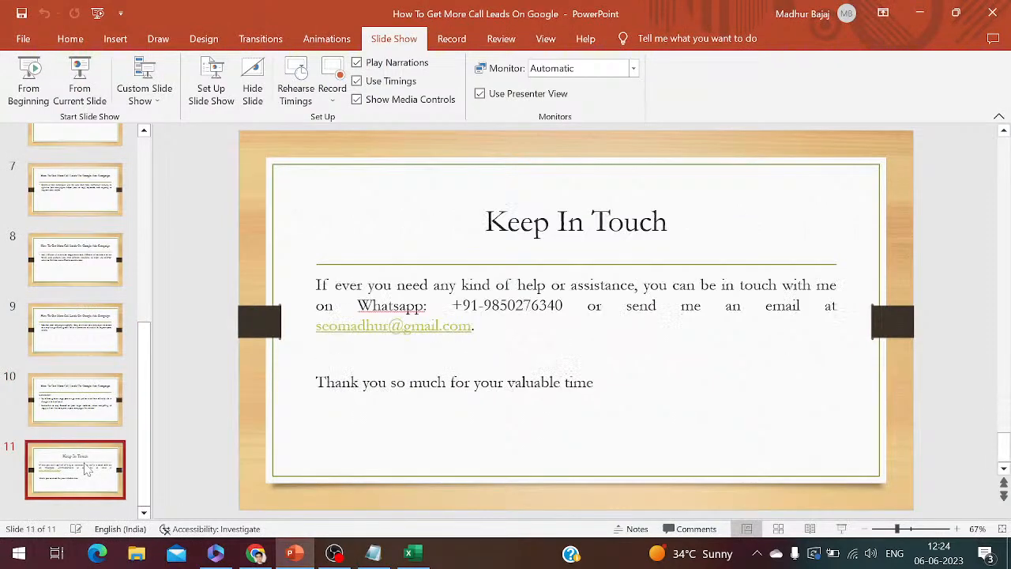